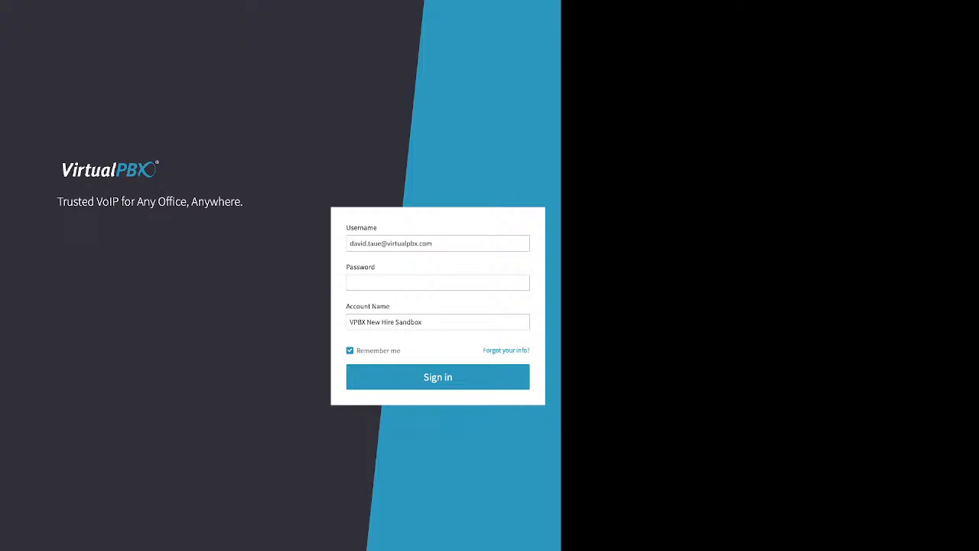
Step: Examine the username, password and account name fields and the recovery link on the sign-in form
drag(378, 228, 346, 228)
drag(378, 267, 346, 267)
click(391, 306)
drag(392, 306, 346, 306)
click(347, 306)
drag(483, 350, 531, 350)
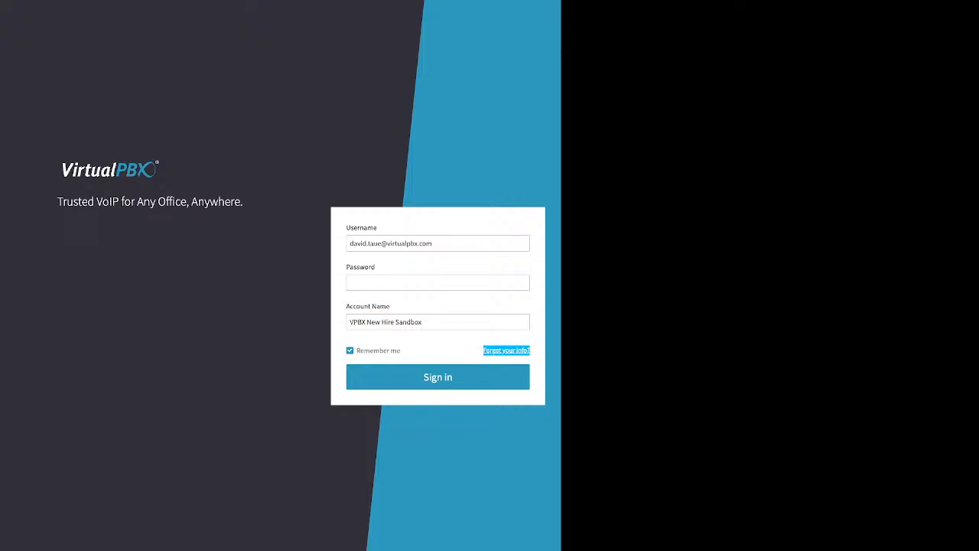
Step: Open the forgotten-login form and review its email/username, account name and phone number fields
click(506, 351)
drag(396, 230, 346, 229)
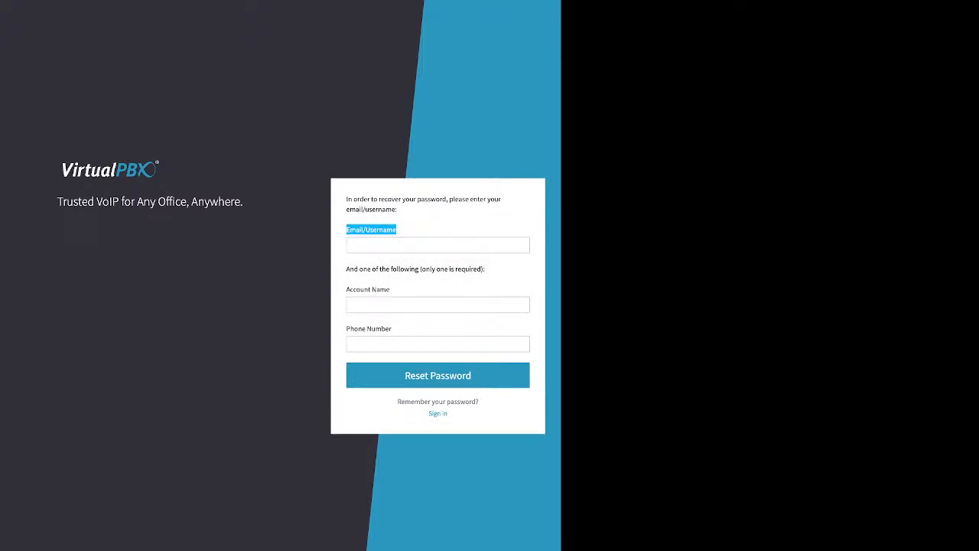
click(346, 229)
drag(346, 268, 485, 268)
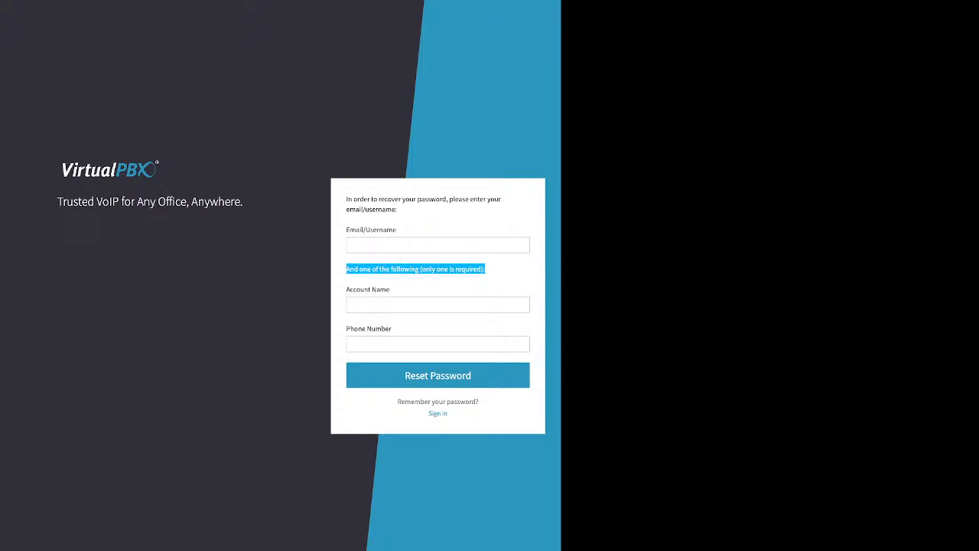
drag(346, 289, 389, 289)
drag(346, 328, 390, 328)
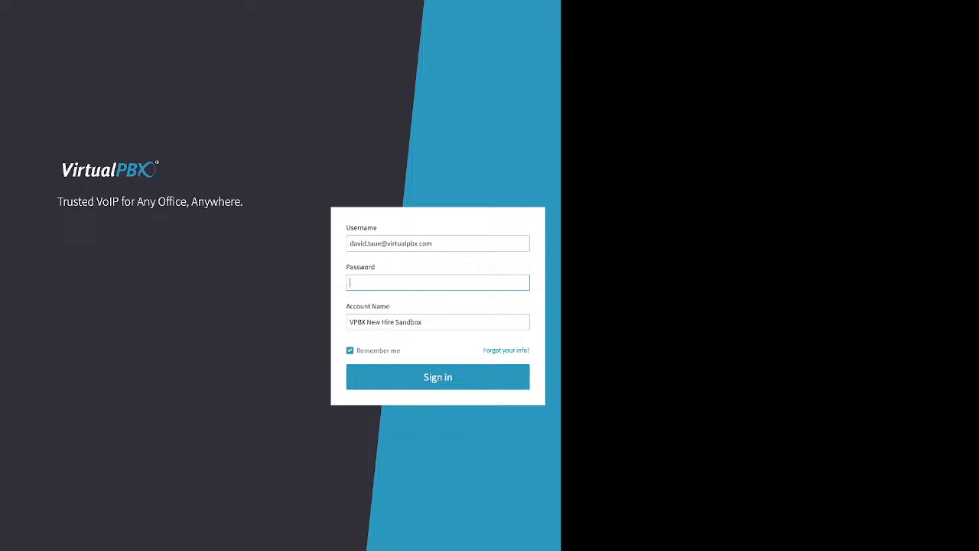
Step: Enter the account password and sign in to the VPBX New Hire Sandbox account
text(••••••••)
drag(357, 350, 400, 351)
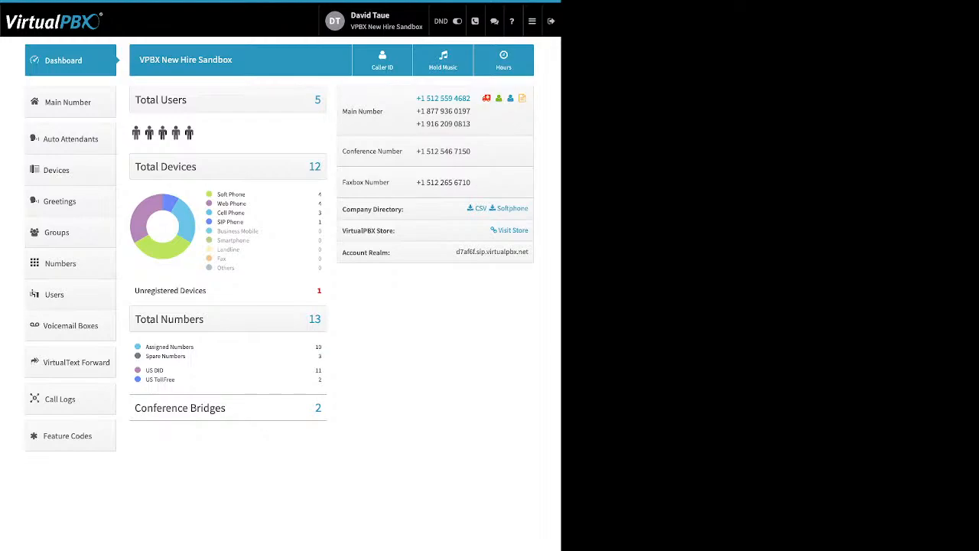
Step: Open the user settings and review the password, date and time display, and timezone and language options
click(375, 21)
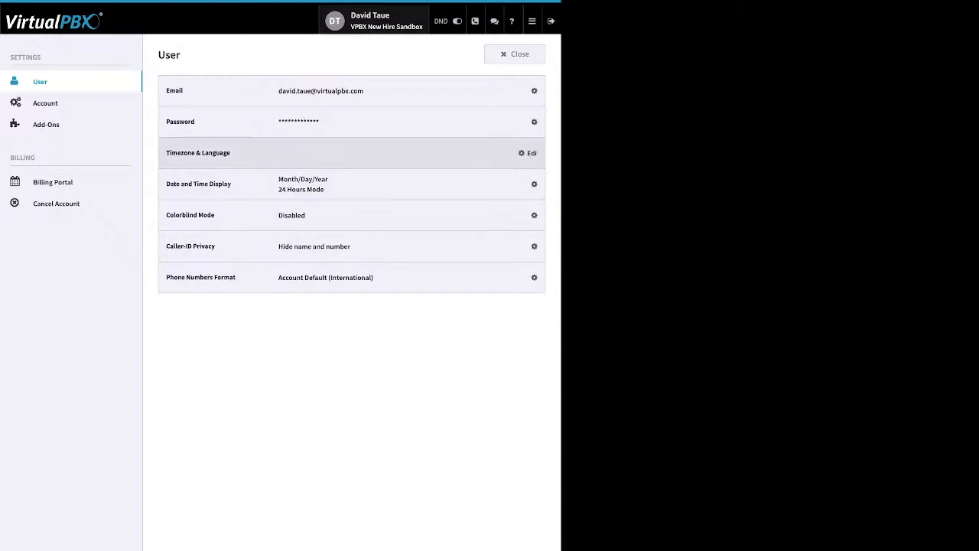
click(534, 122)
click(535, 121)
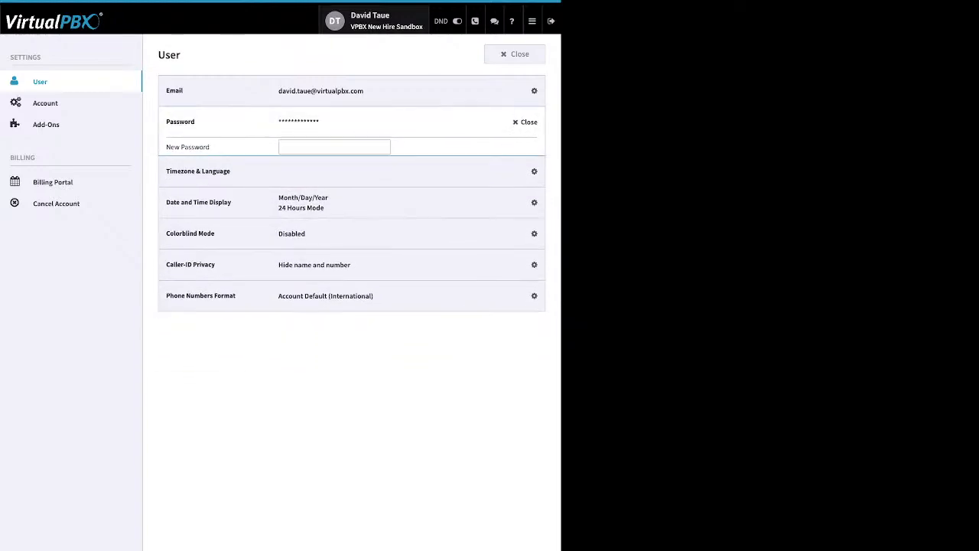
click(534, 183)
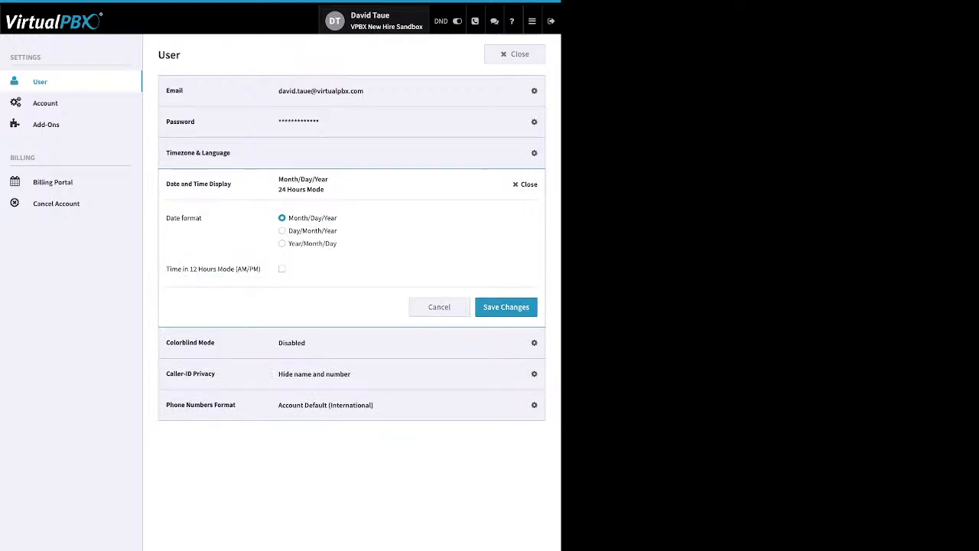
drag(181, 269, 234, 269)
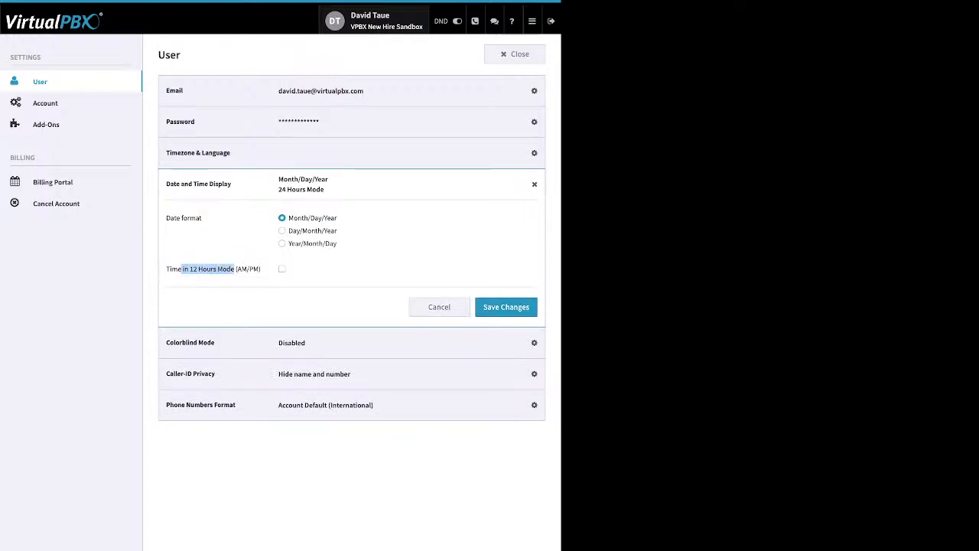
click(534, 152)
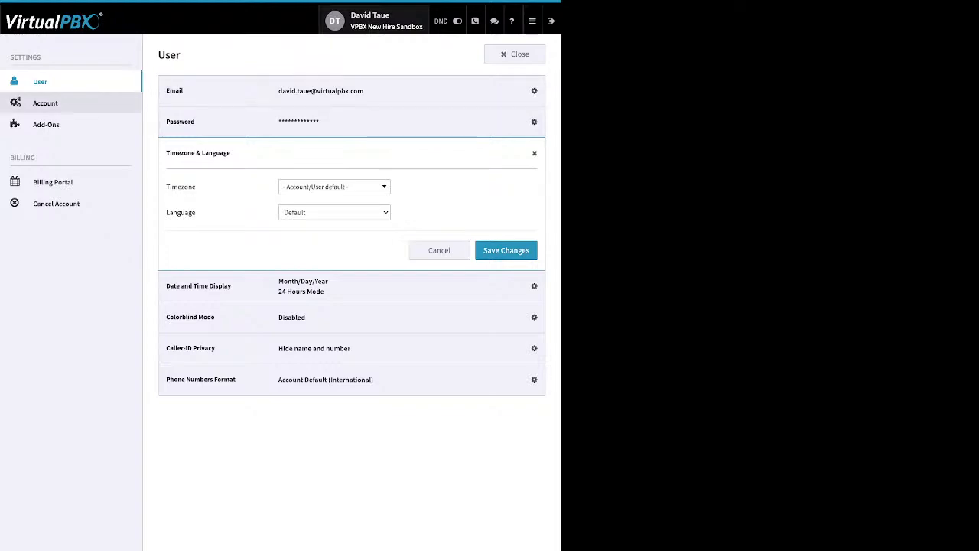
Step: Review the technical contact, timezone and language, and account name details in the account settings
click(45, 103)
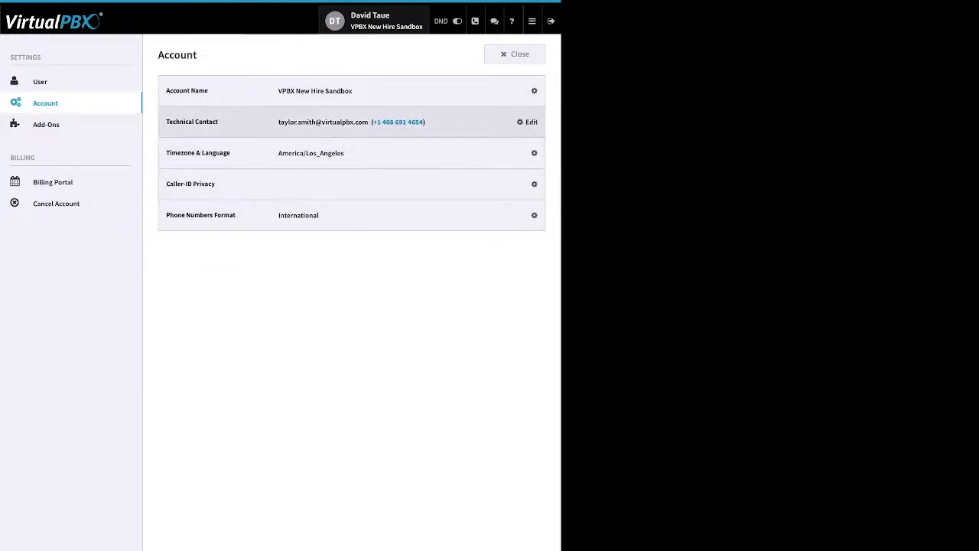
click(530, 121)
click(528, 122)
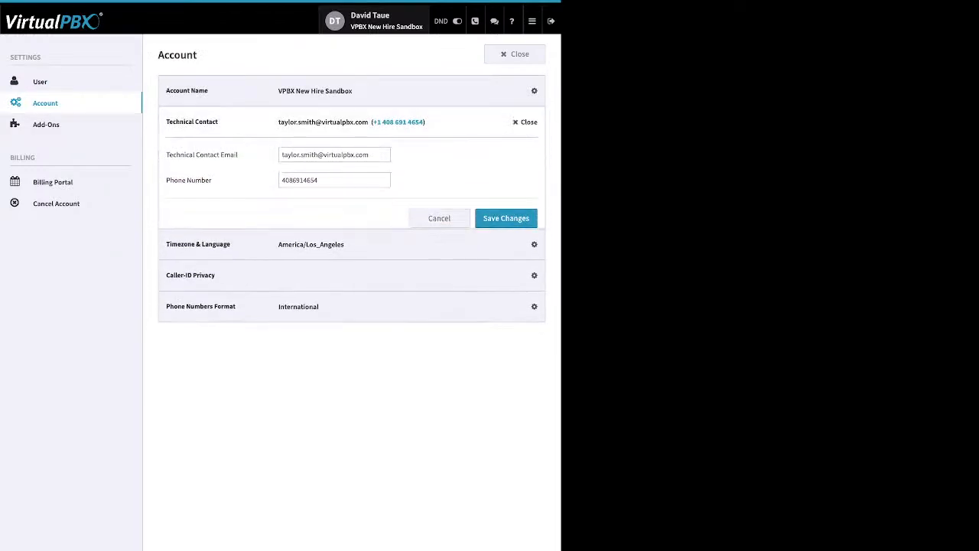
click(529, 153)
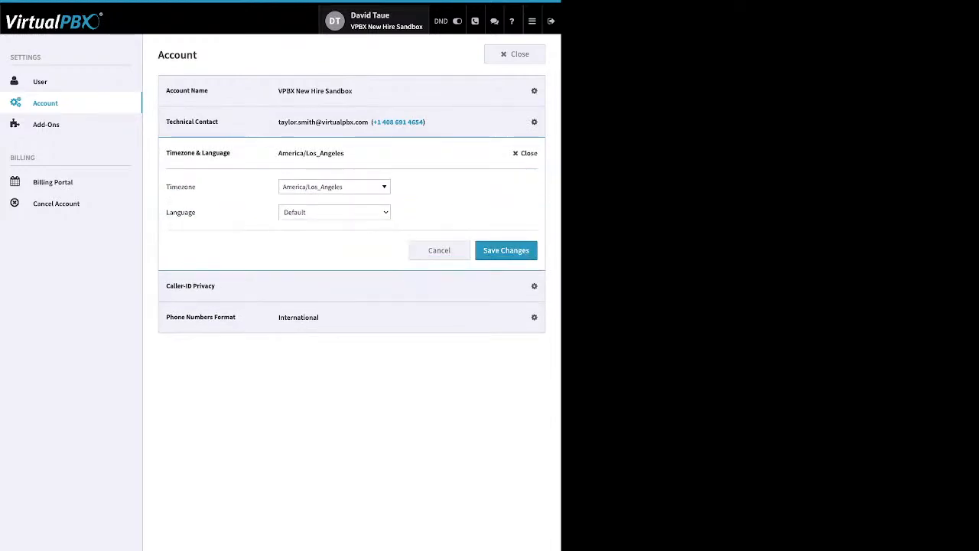
click(526, 153)
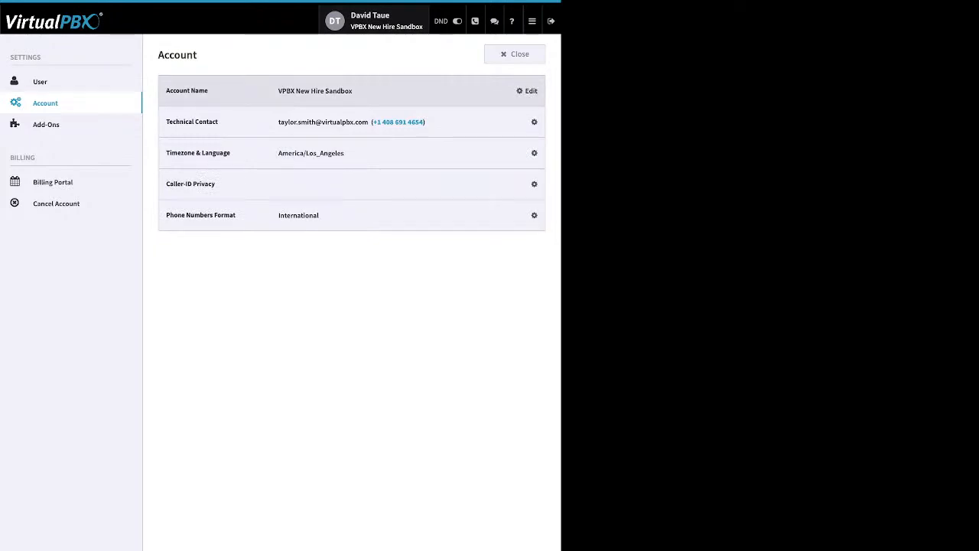
click(528, 90)
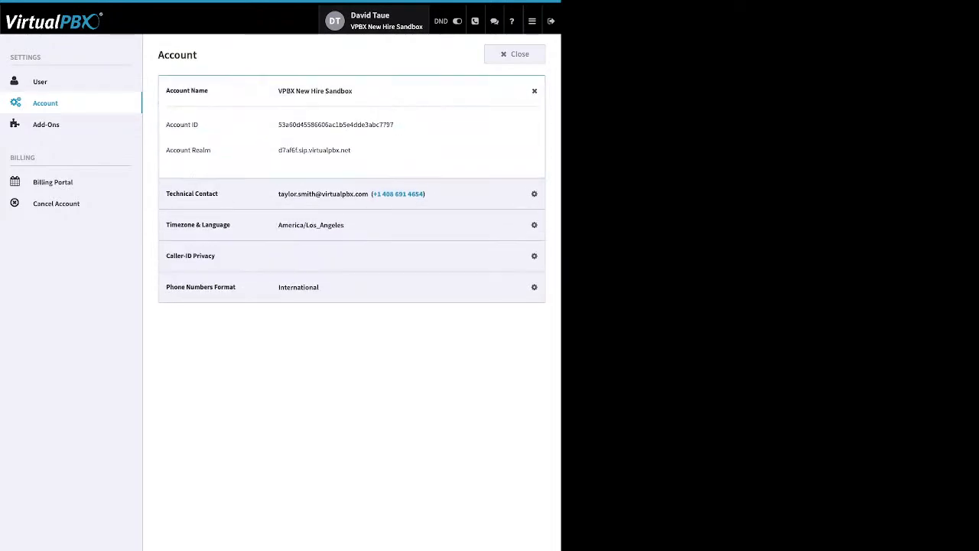
click(529, 91)
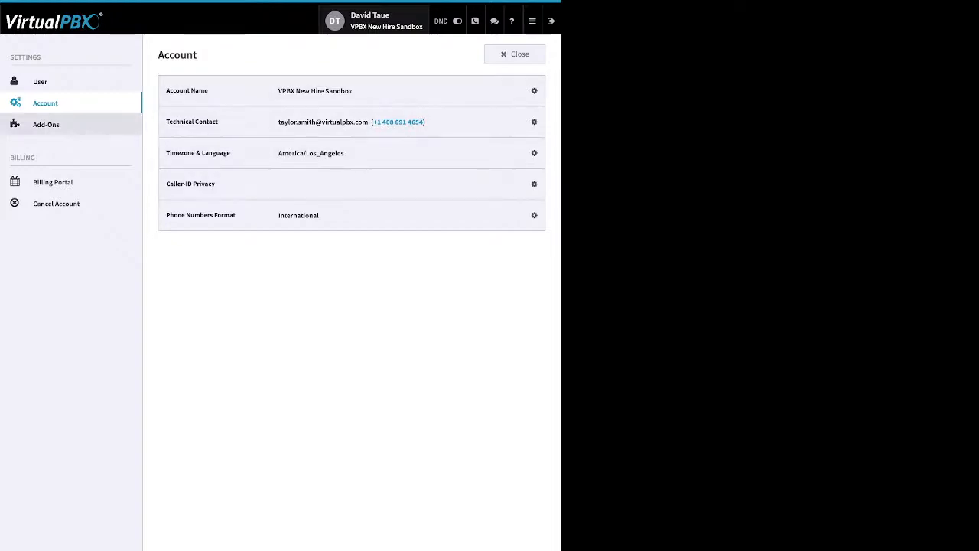
Step: Review the add-ons, billing portal and account cancellation pages, and return to the dashboard
click(46, 124)
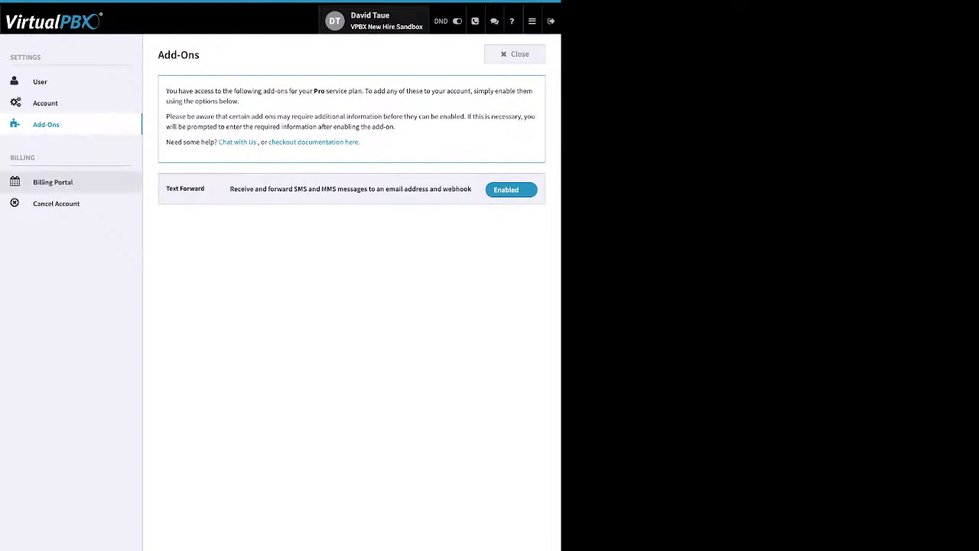
click(53, 182)
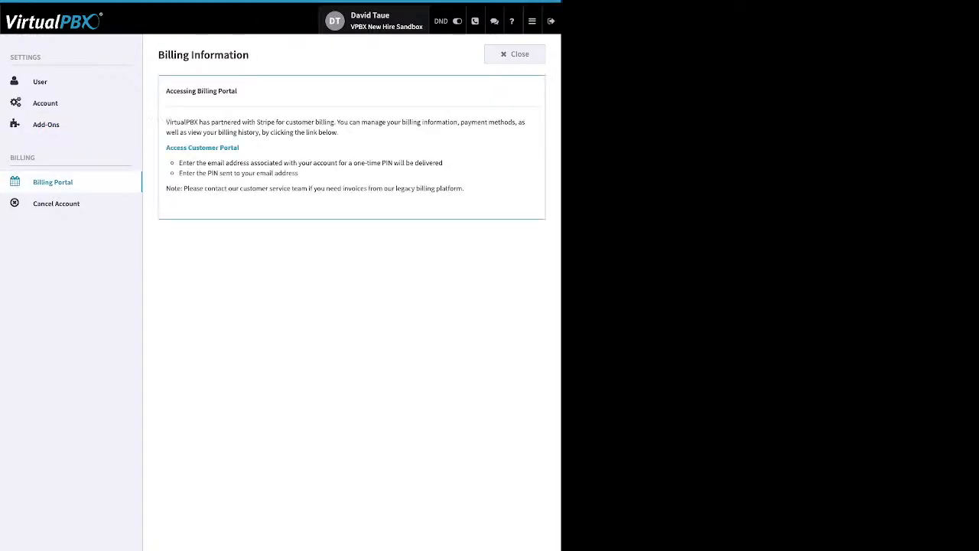
right_click(203, 148)
click(222, 253)
click(57, 204)
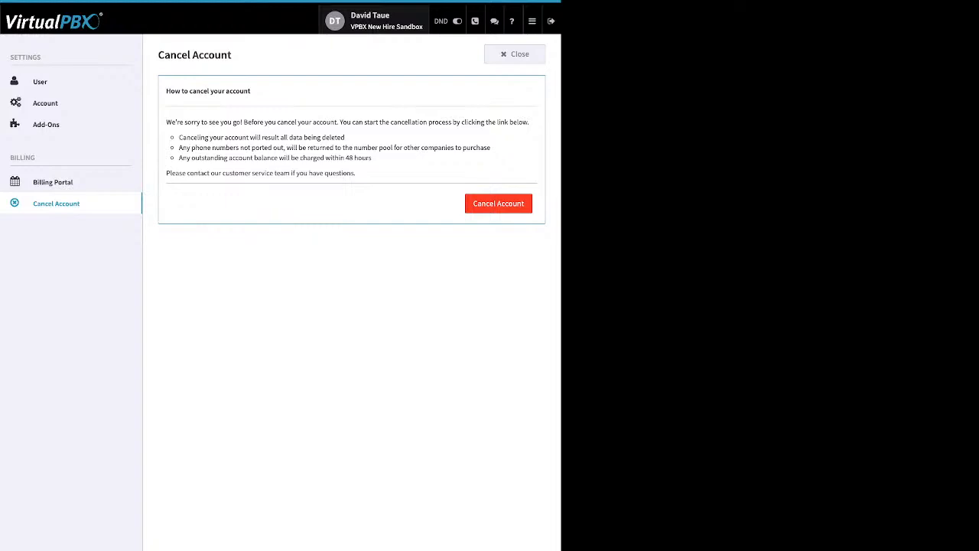
click(515, 54)
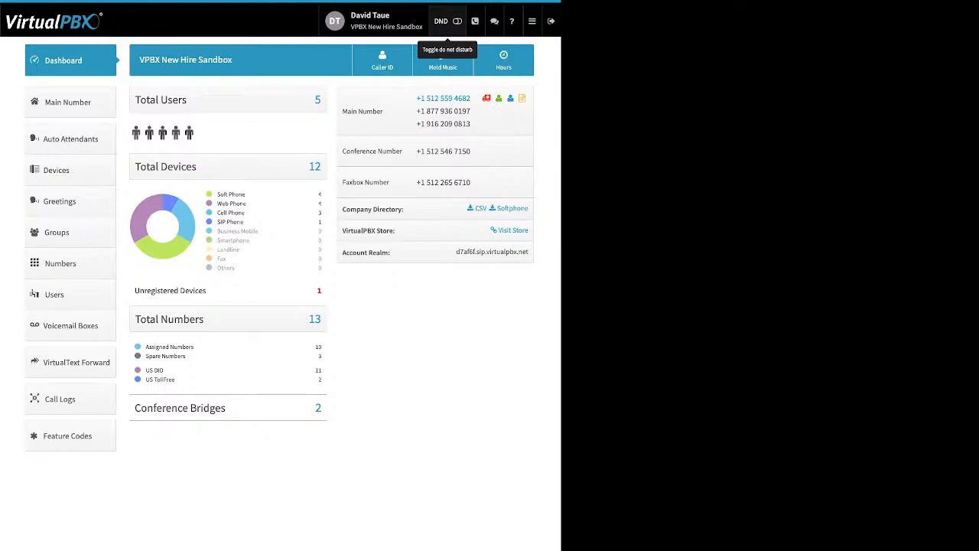
Step: Toggle Do Not Disturb back and view the list of available apps
click(457, 21)
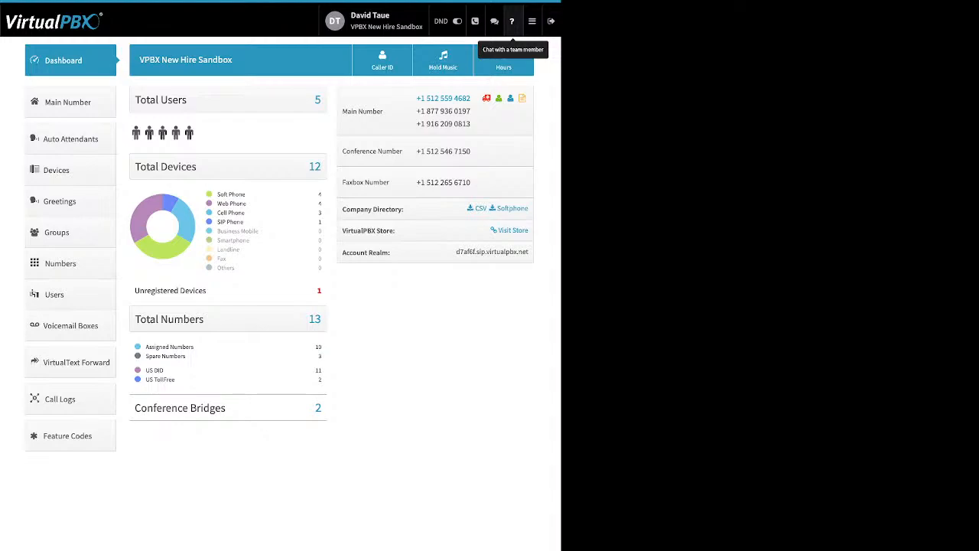
click(532, 20)
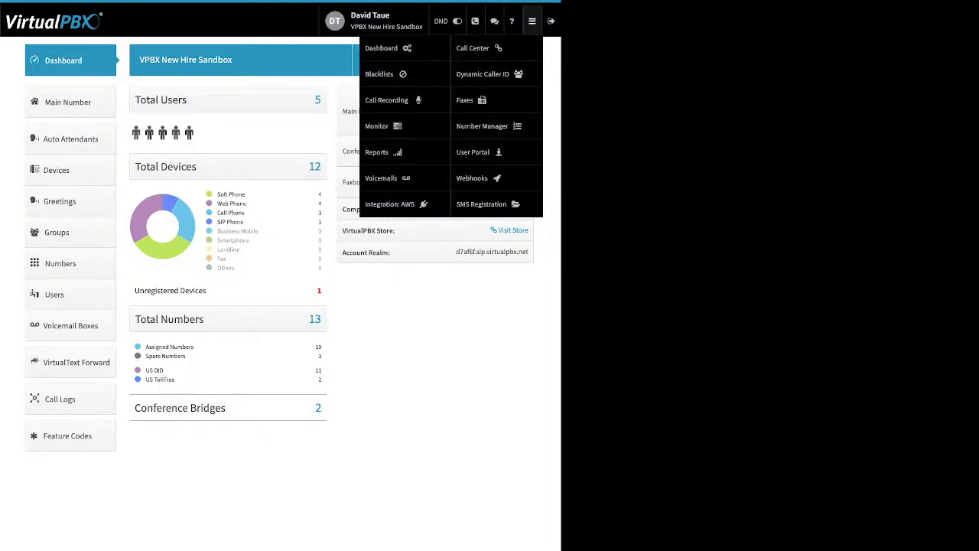
click(532, 21)
click(532, 20)
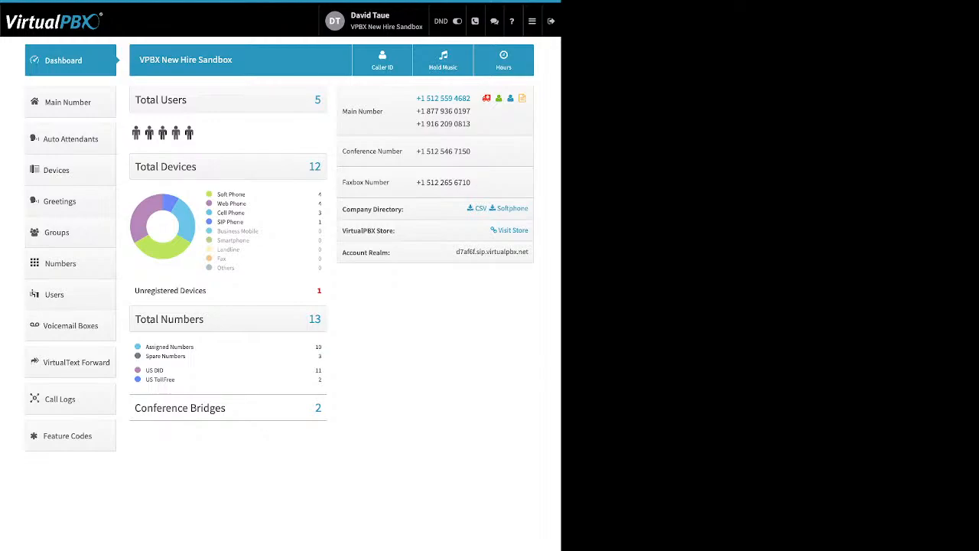
Step: Examine the device types and unregistered devices in the dashboard's Total Devices summary
drag(246, 194, 217, 195)
drag(247, 204, 217, 204)
drag(246, 213, 218, 213)
drag(244, 222, 221, 222)
drag(207, 291, 167, 291)
click(229, 292)
Step: Examine the assigned, spare, US DID and toll-free number counts and the conference bridges on the dashboard
drag(186, 356, 145, 347)
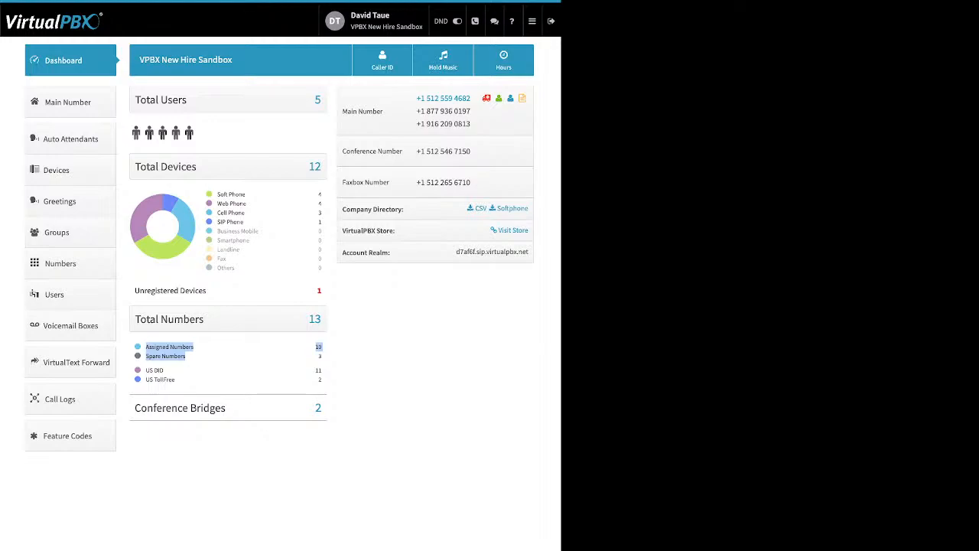
drag(177, 380, 145, 371)
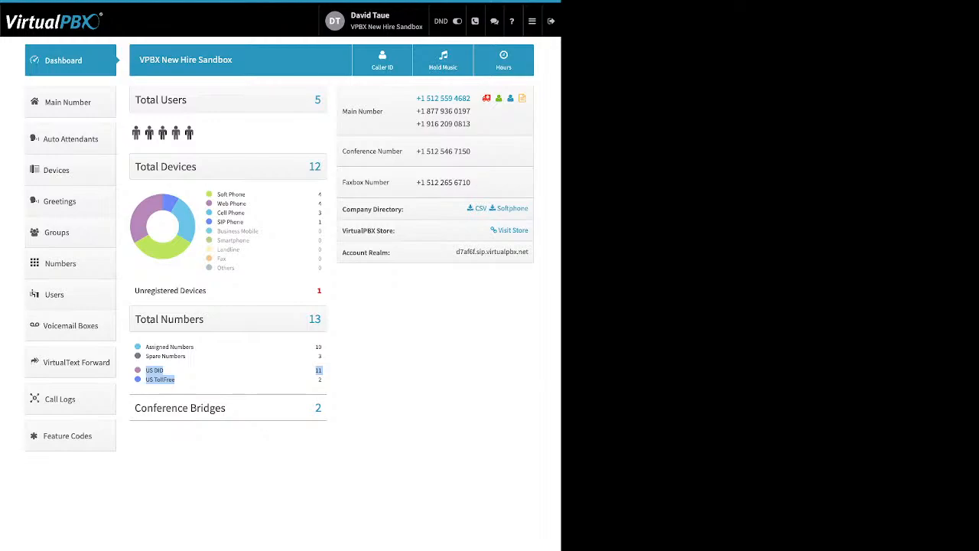
click(238, 408)
drag(227, 408, 163, 408)
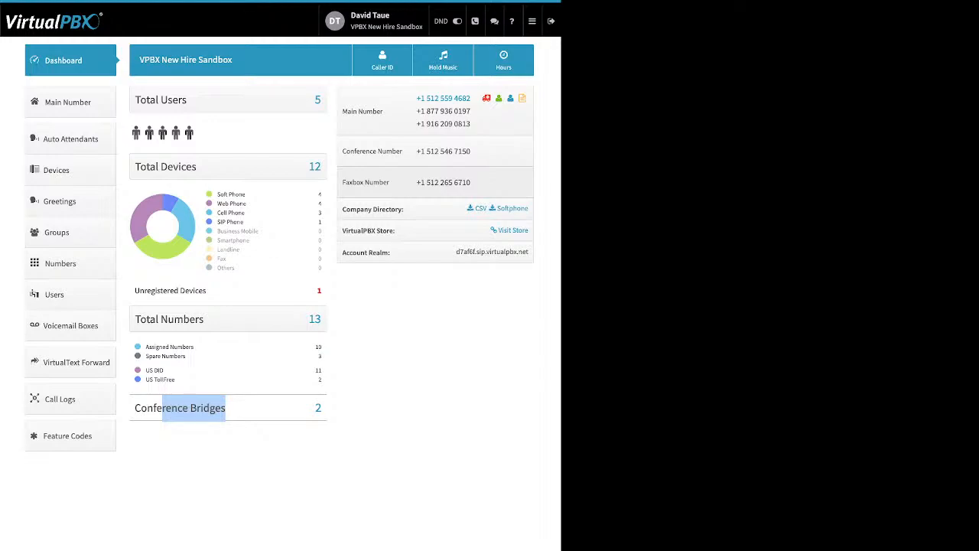
Step: Examine the company directory, VirtualPBX Store and account realm entries on the dashboard
drag(404, 209, 348, 210)
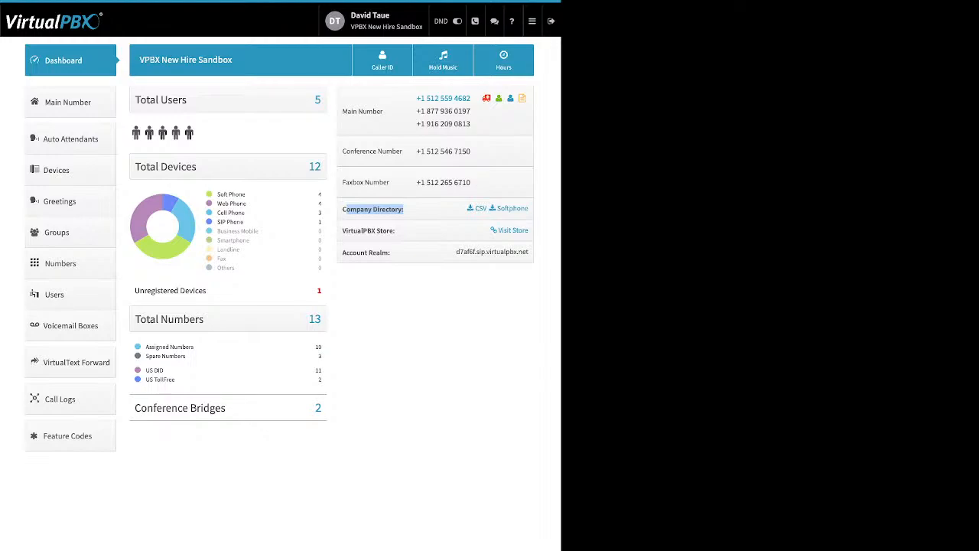
click(349, 210)
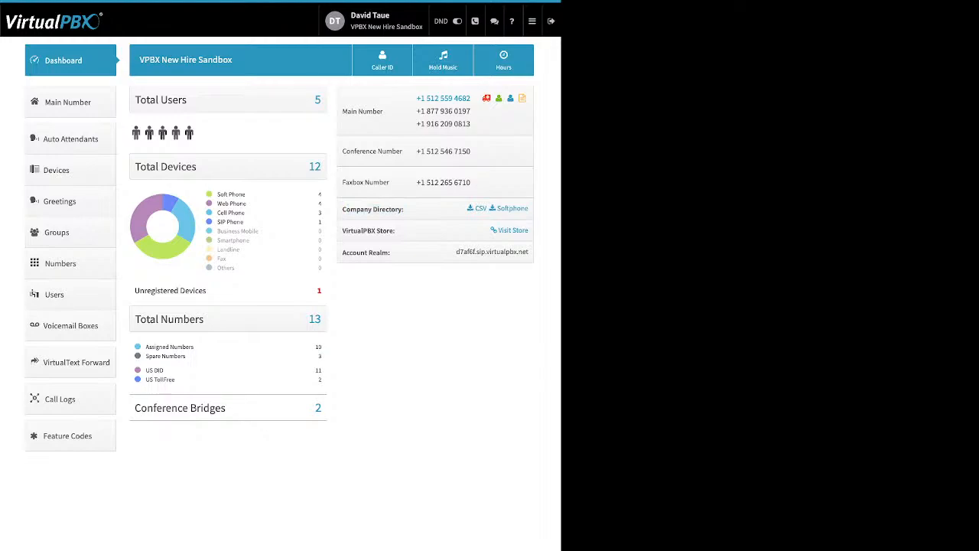
drag(395, 231, 343, 231)
drag(393, 253, 347, 253)
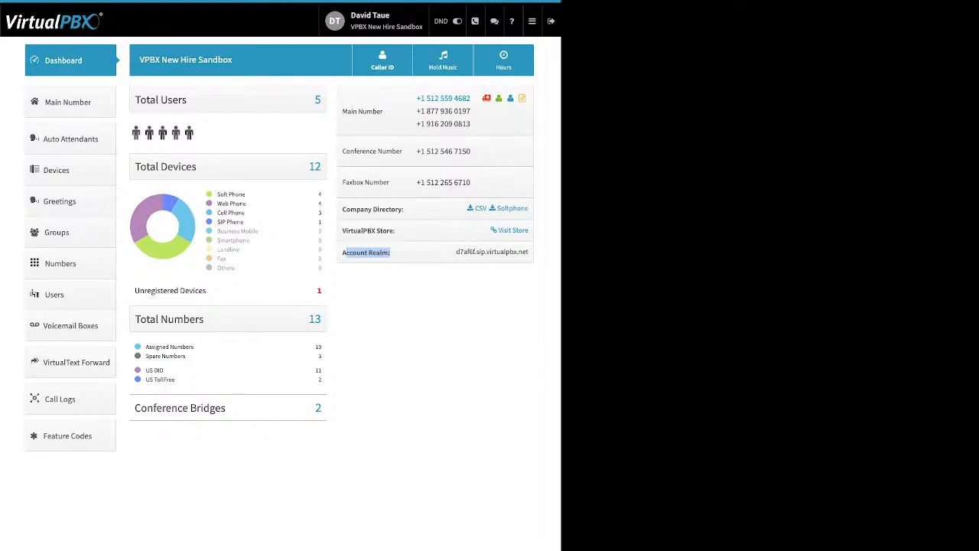
Step: Review the caller ID name and emergency (E911) fields in the Company Caller ID settings, and close them without saving
click(383, 59)
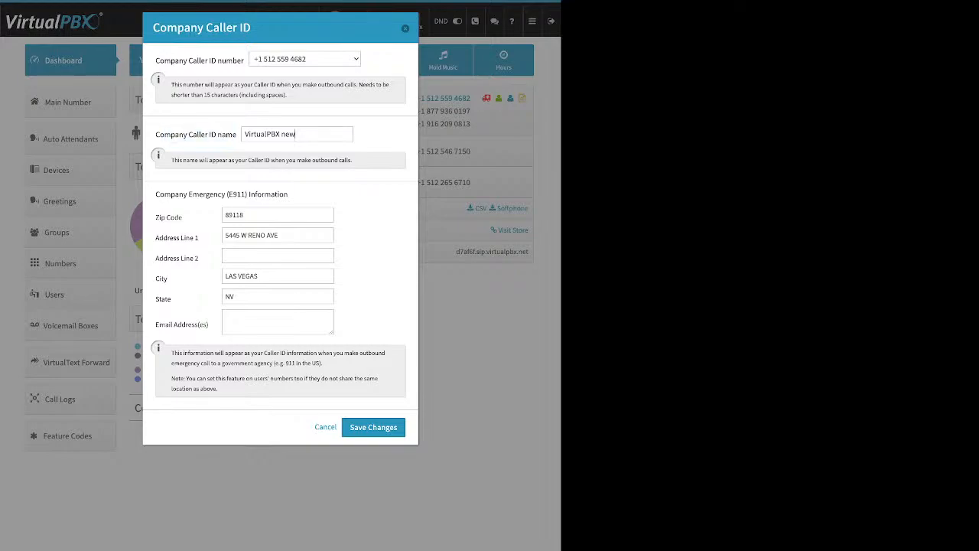
key(ctrl+a)
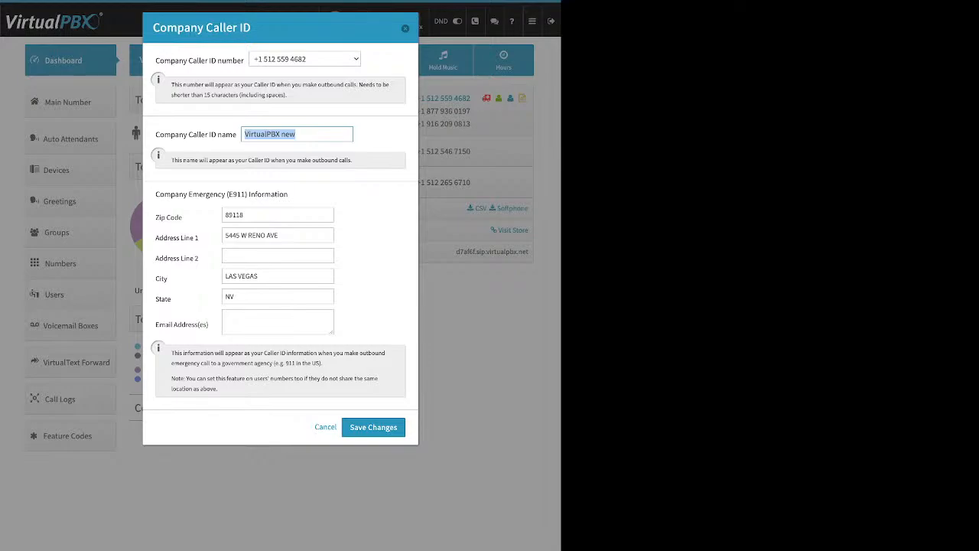
click(381, 135)
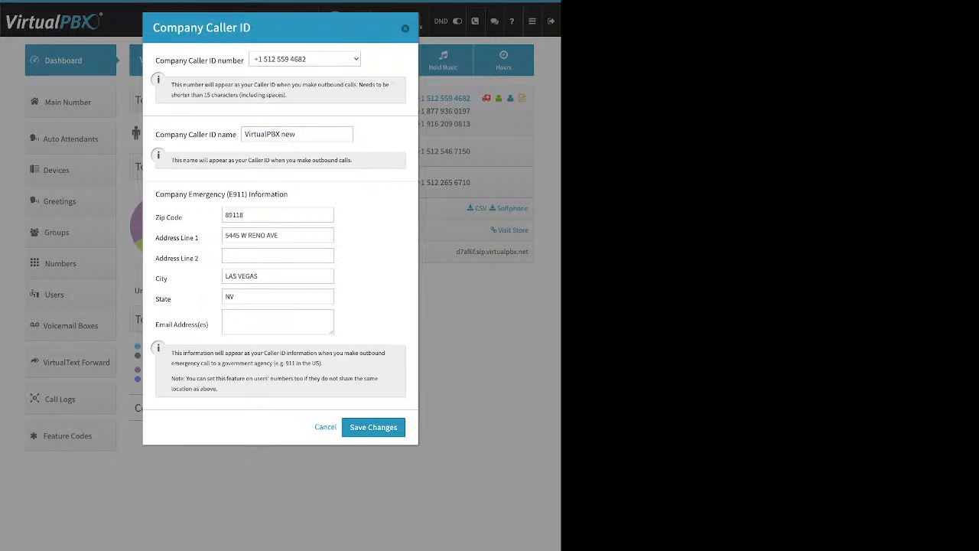
drag(155, 194, 288, 194)
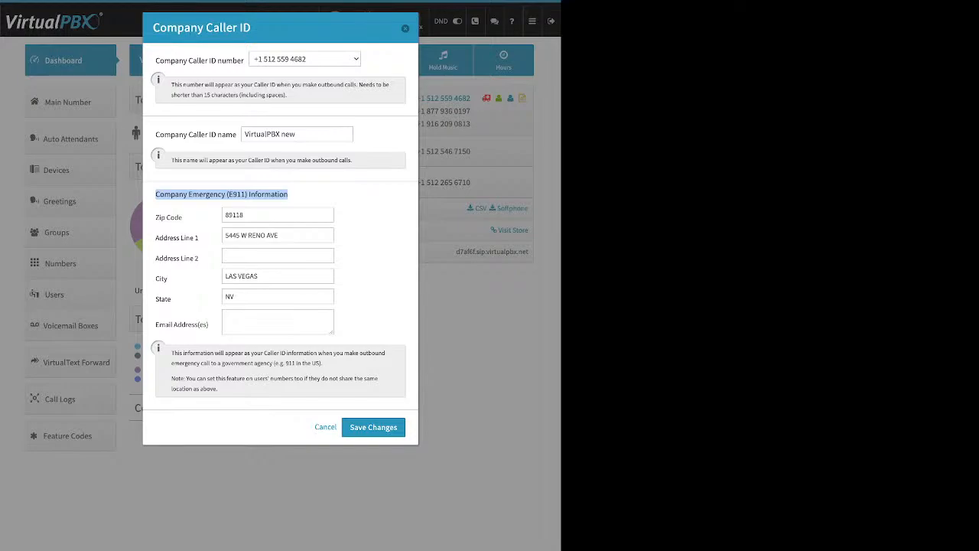
drag(155, 217, 183, 217)
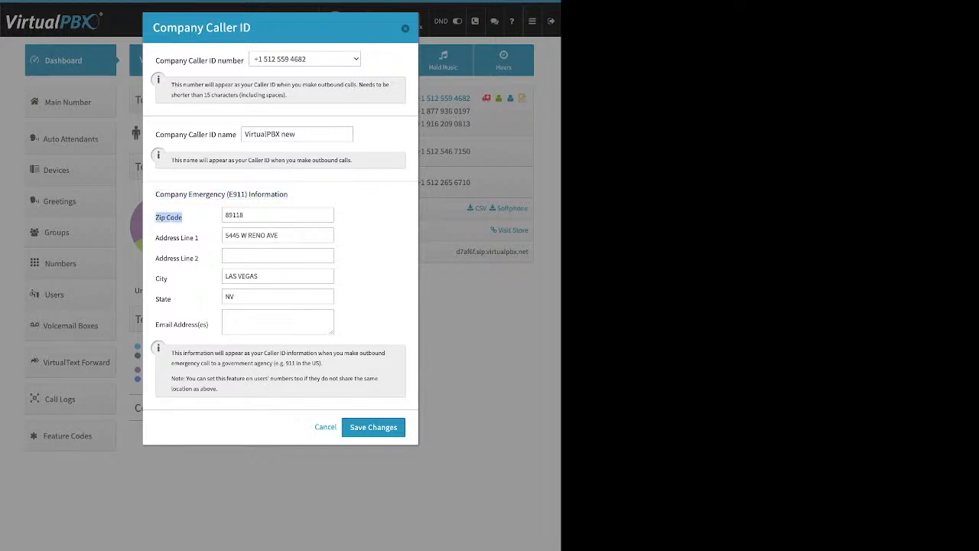
drag(172, 299, 155, 299)
click(163, 299)
drag(155, 135, 237, 134)
click(405, 28)
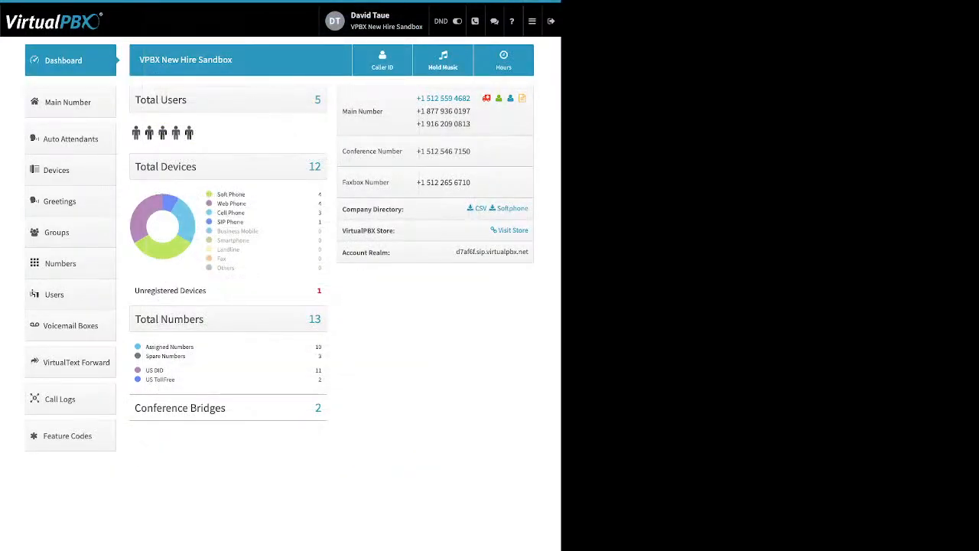
Step: Review the account's Music-On-Hold settings and its audio upload option, and close them without saving
click(443, 60)
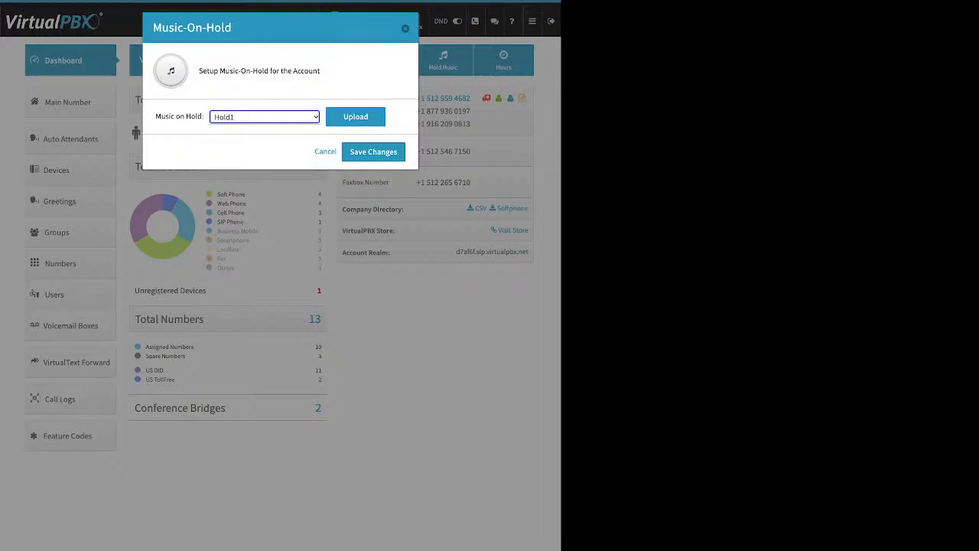
click(356, 117)
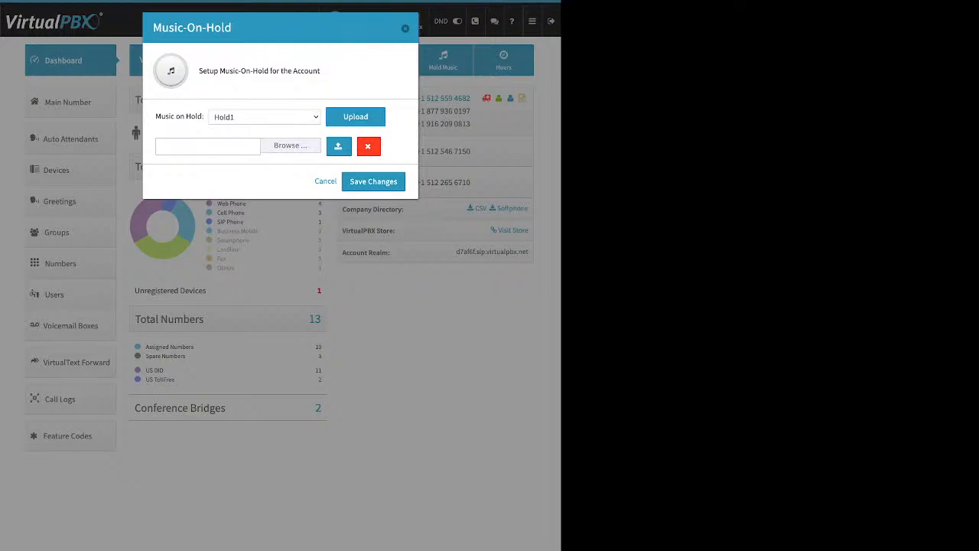
key(Escape)
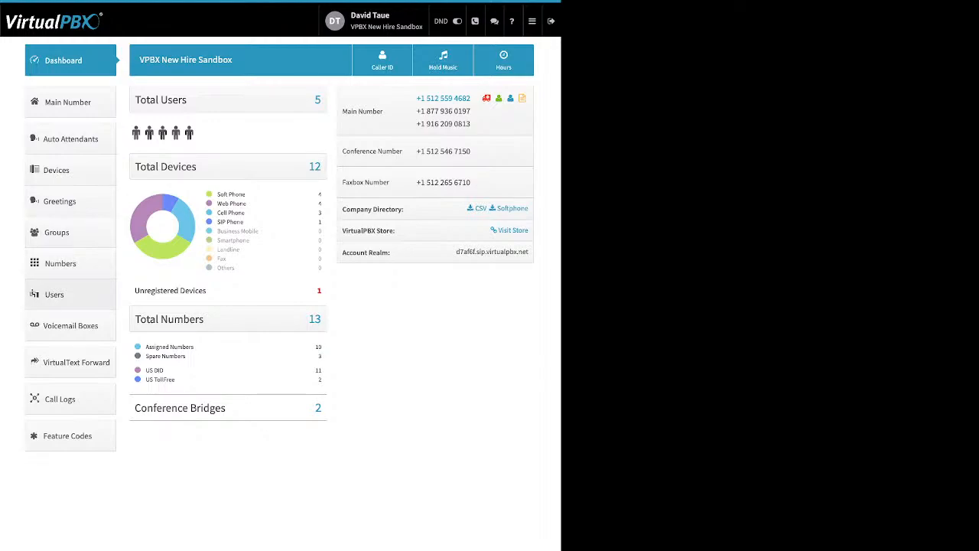
Step: Open the Users list, bring up the form for adding a user, and examine its first and last name fields
click(55, 295)
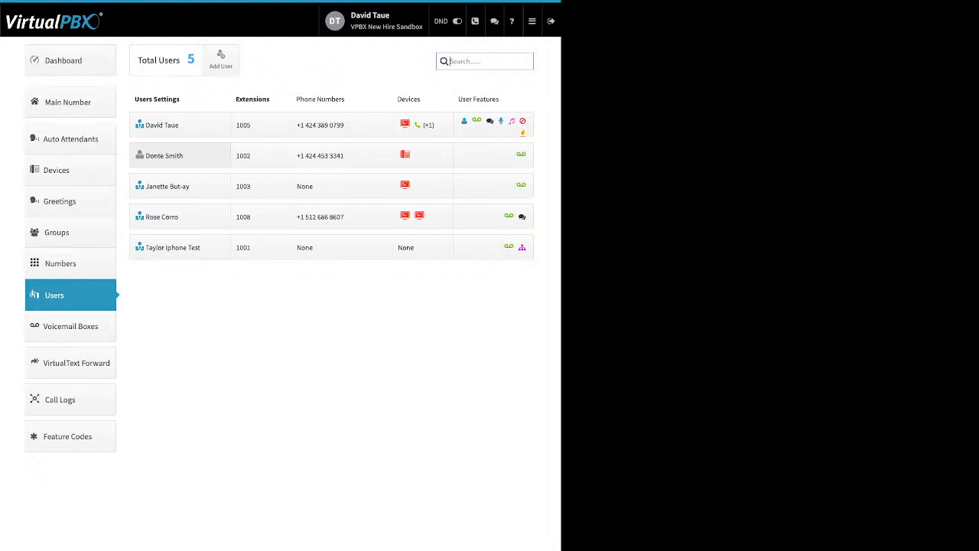
click(221, 60)
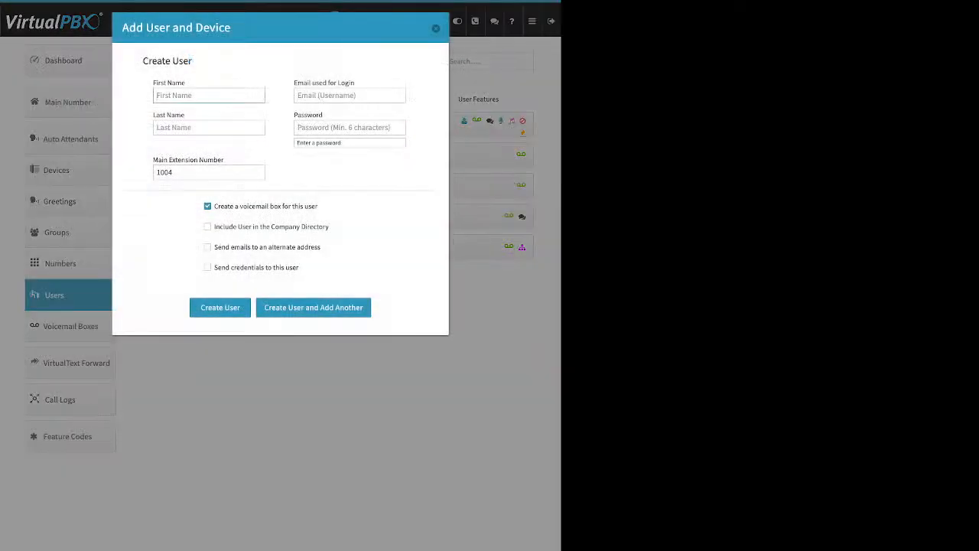
drag(186, 83, 168, 83)
drag(185, 116, 156, 116)
click(170, 116)
Step: Examine the login email and password fields in the new user form
drag(355, 83, 294, 84)
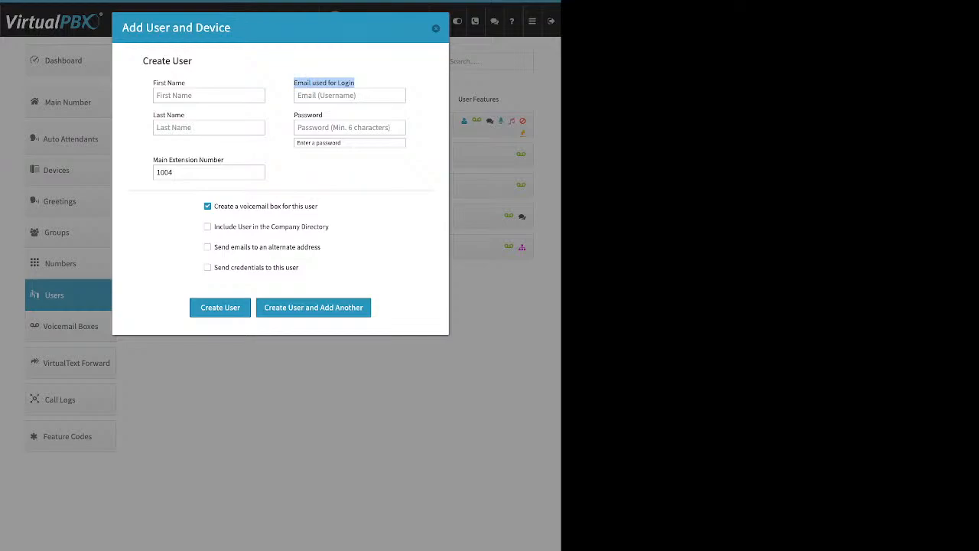
click(324, 84)
drag(297, 116, 323, 116)
click(322, 116)
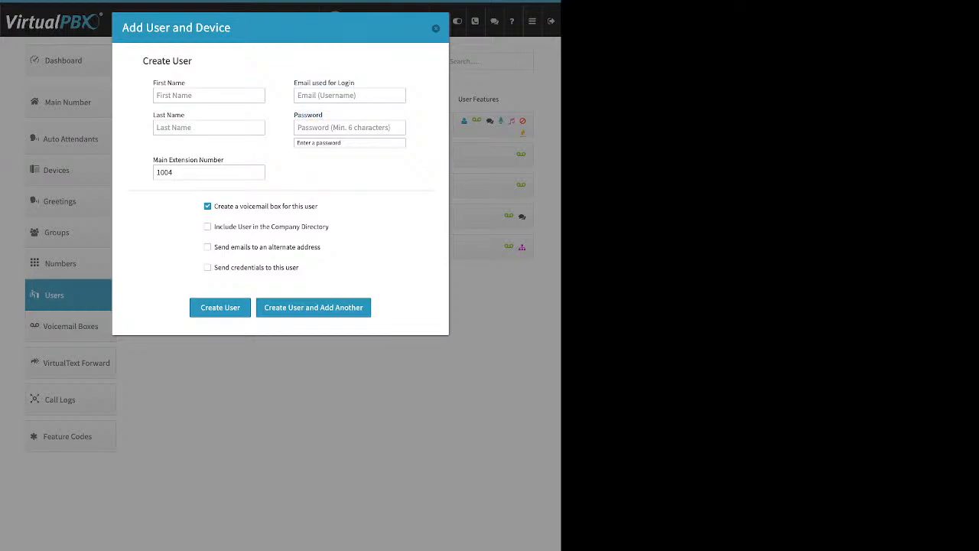
click(350, 96)
drag(355, 83, 304, 83)
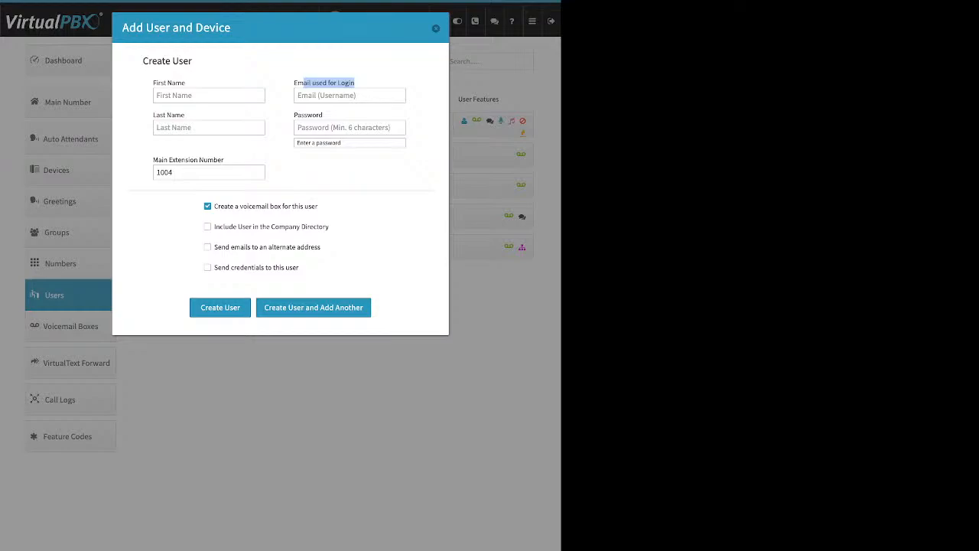
click(336, 126)
drag(324, 116, 295, 115)
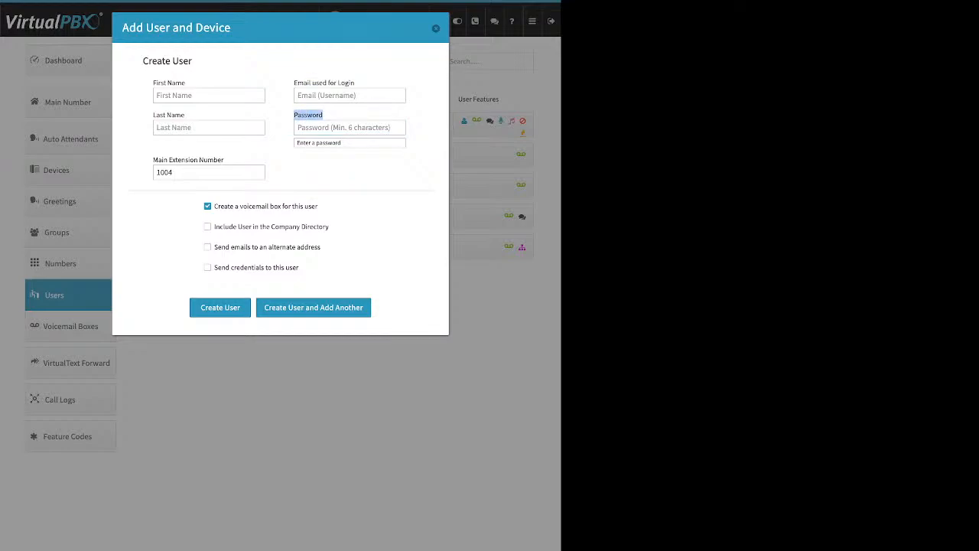
Step: Examine the main extension number and the option to create a voicemail box in the new user form
drag(224, 160, 153, 160)
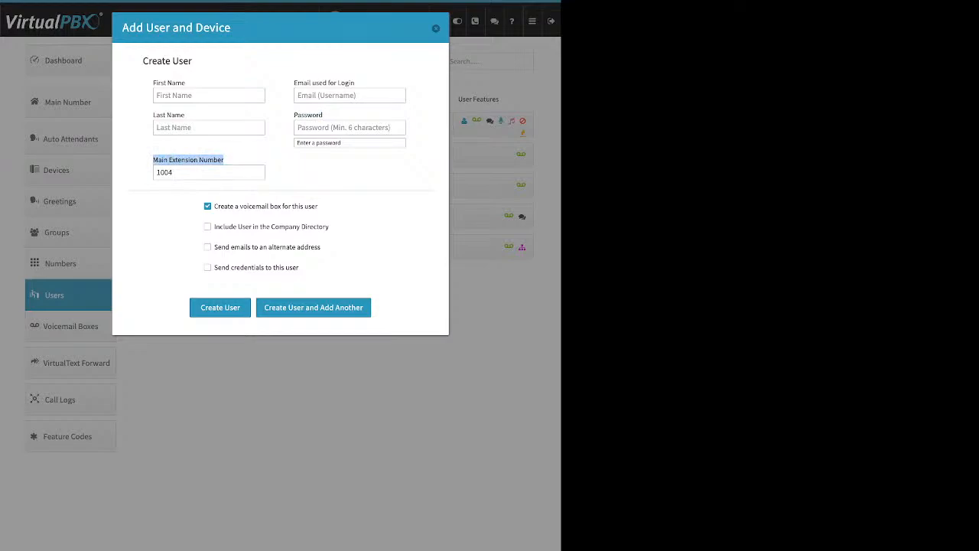
drag(175, 172, 155, 172)
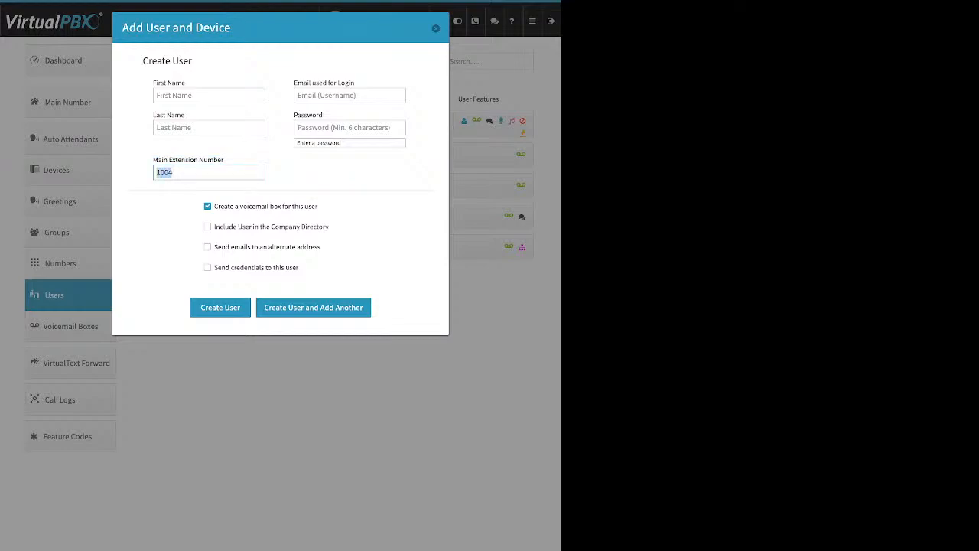
drag(319, 206, 214, 206)
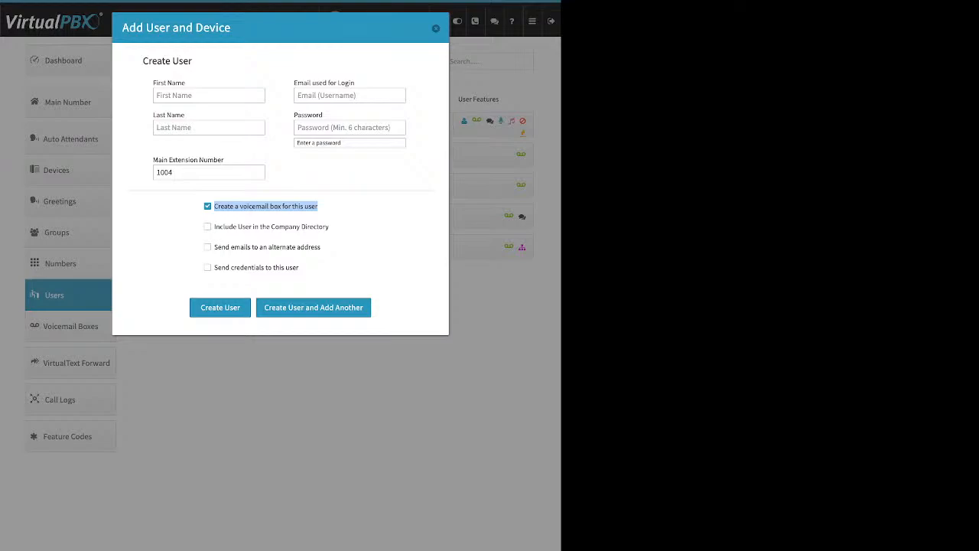
click(329, 208)
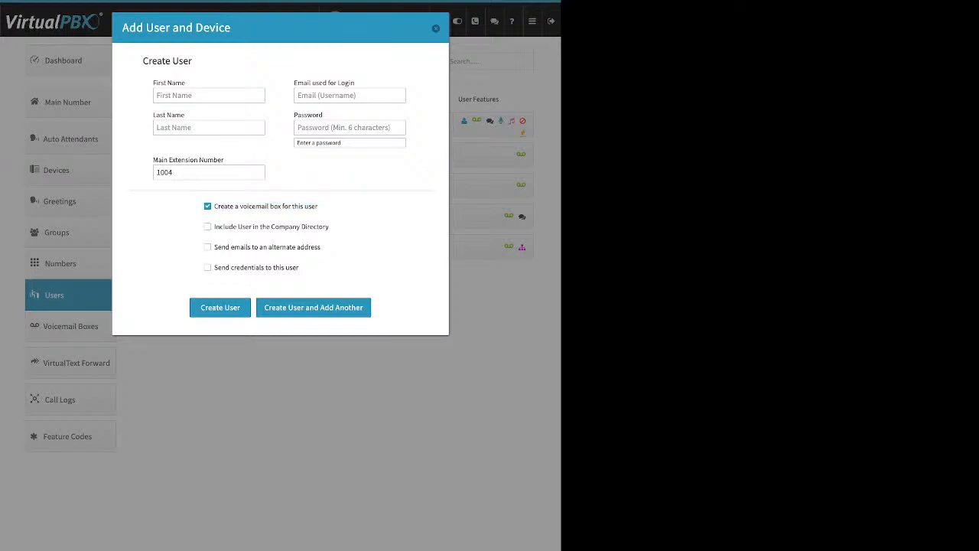
Step: Examine the company directory and alternate email address options for the new user, briefly revealing the notification email field
drag(330, 226, 213, 227)
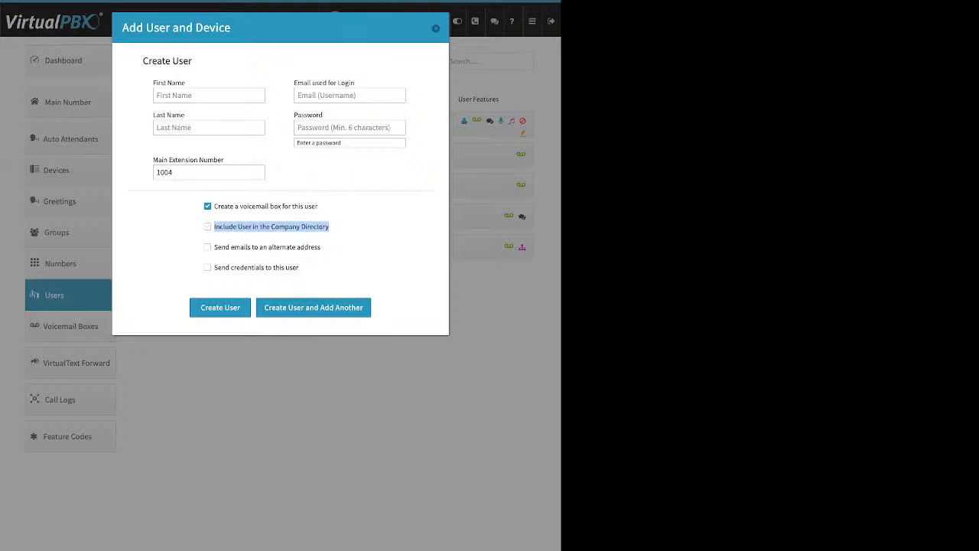
click(328, 239)
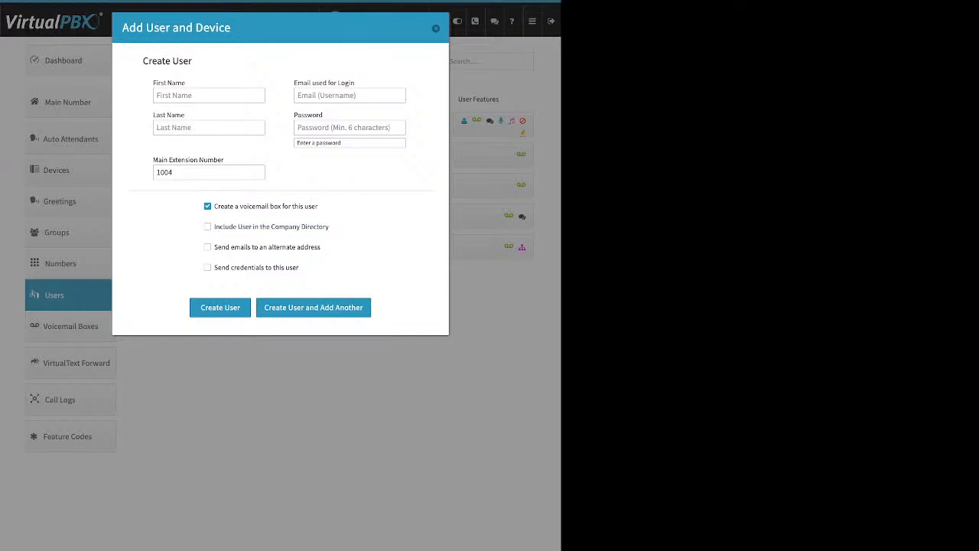
drag(322, 247, 214, 247)
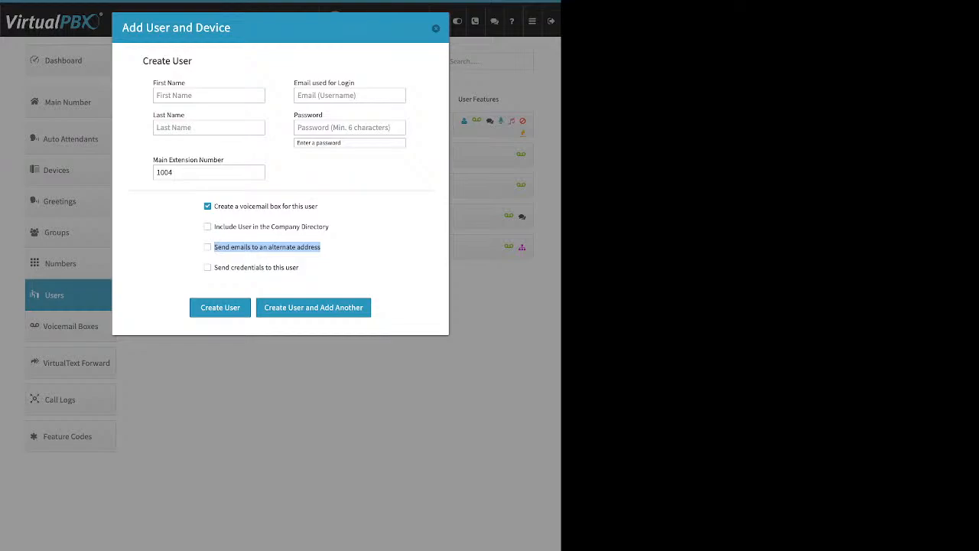
click(207, 248)
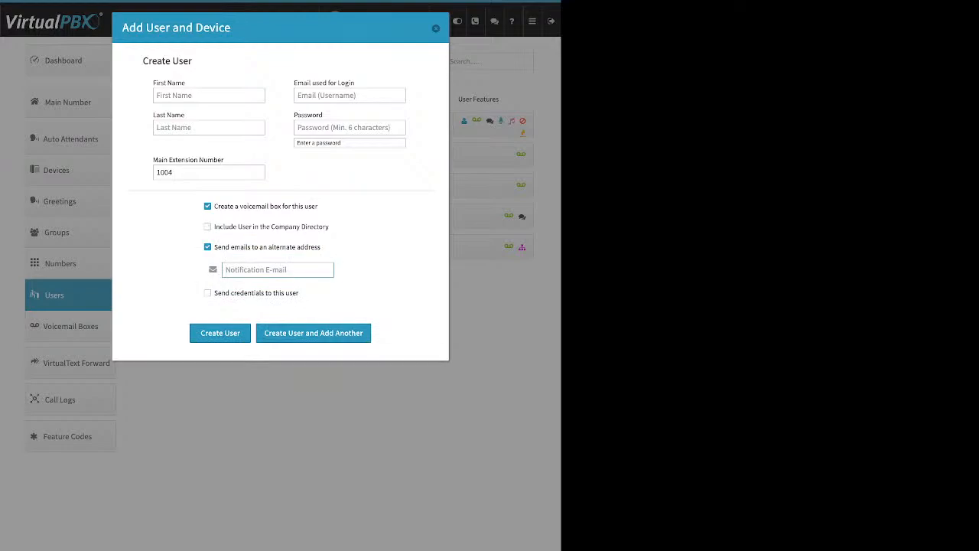
click(207, 247)
Step: Review the option to send credentials to the new user, and close the form without creating a user
drag(299, 267, 214, 267)
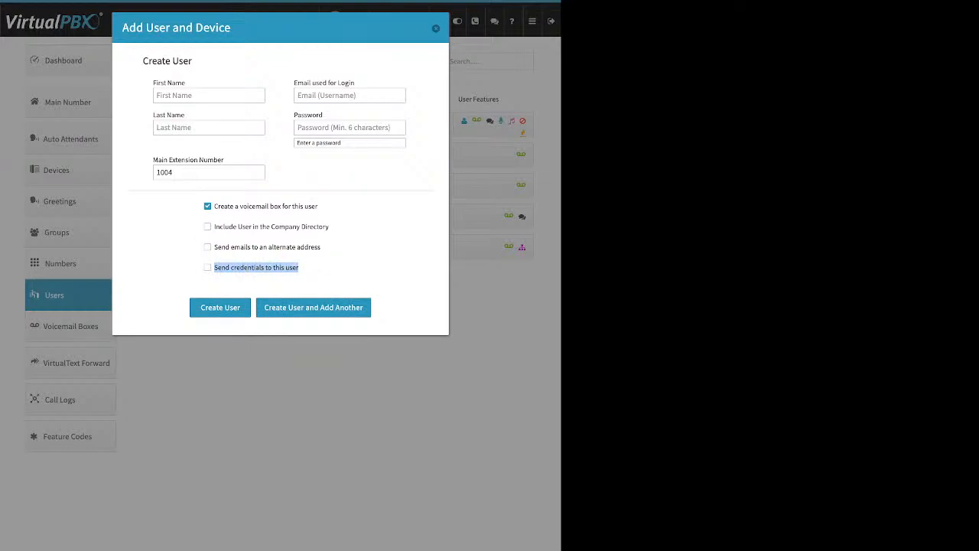
click(207, 268)
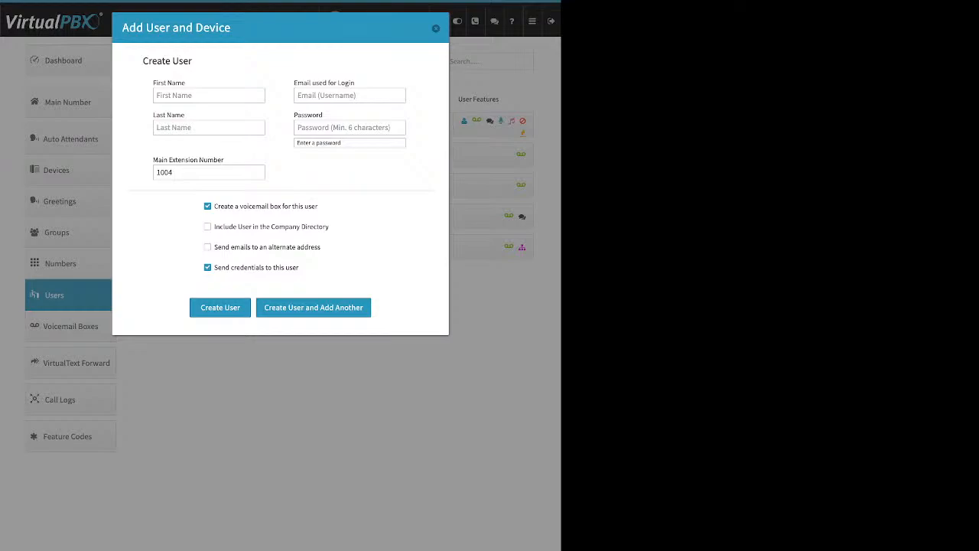
click(436, 28)
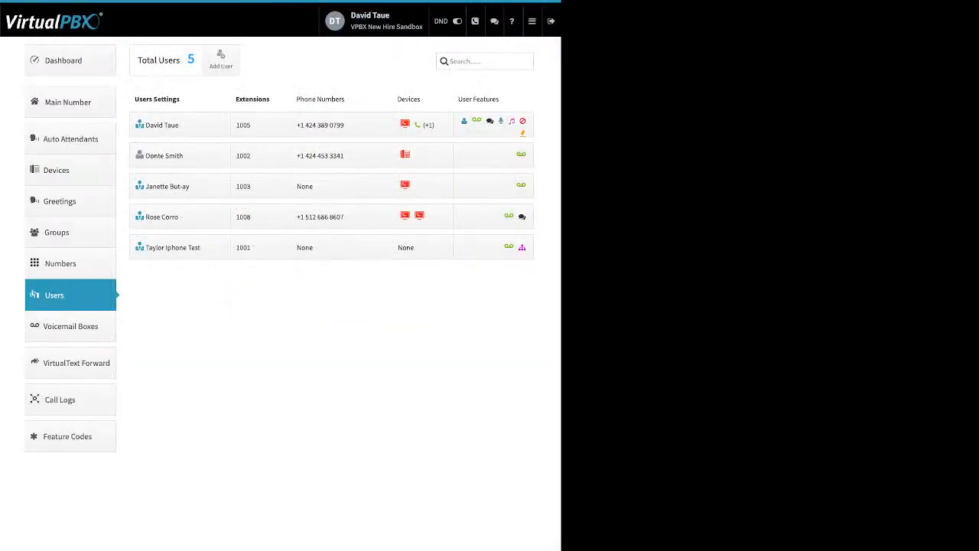
Step: Open the settings of the user with extension 1002 and examine the first and last name fields
click(172, 156)
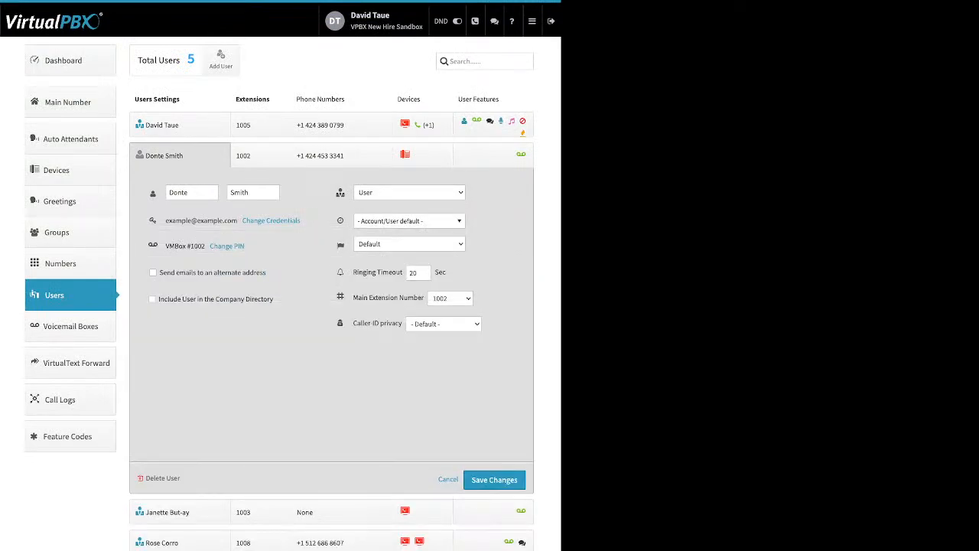
drag(189, 193, 174, 192)
click(250, 192)
Step: Review the email, password and reset instruction options in the user's Update Credentials dialog, and close it without saving
drag(301, 221, 243, 221)
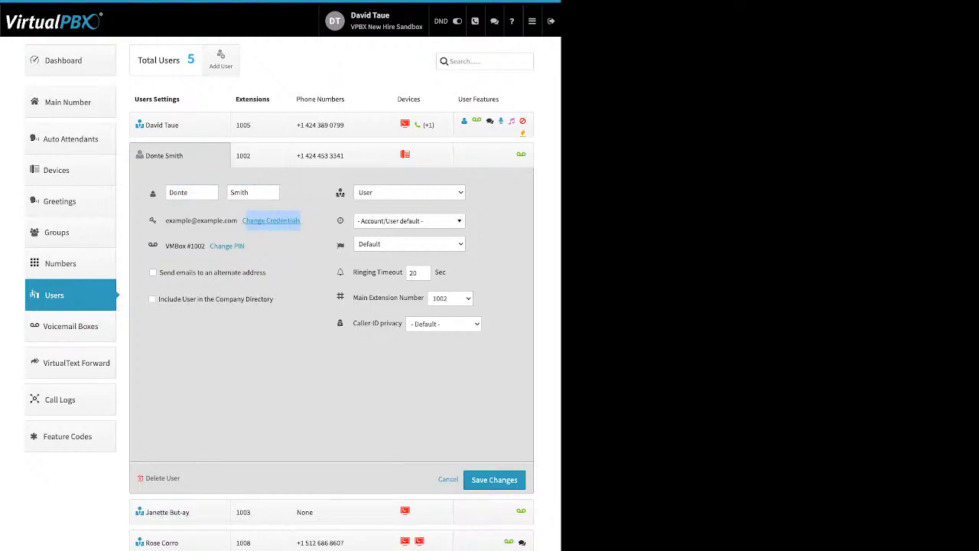
click(271, 221)
drag(256, 59, 198, 59)
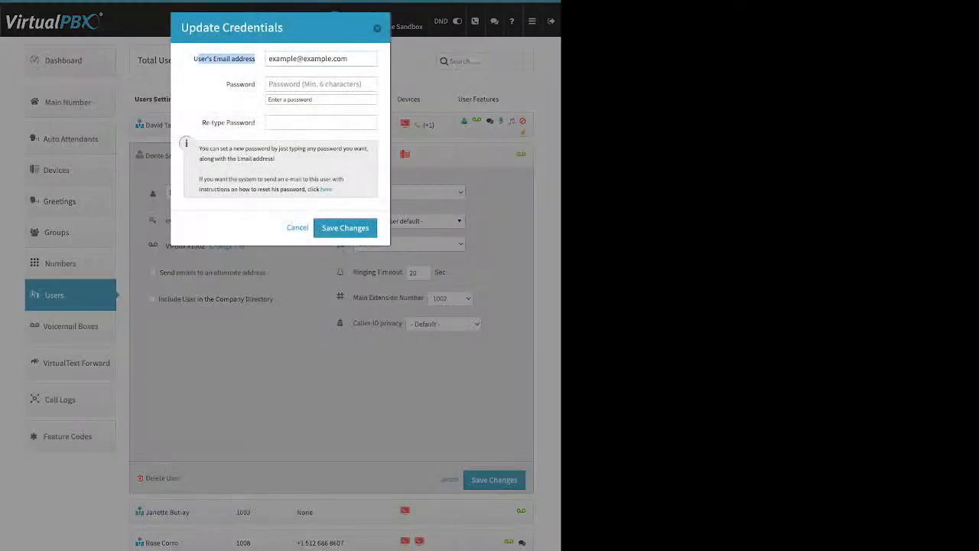
drag(256, 84, 230, 85)
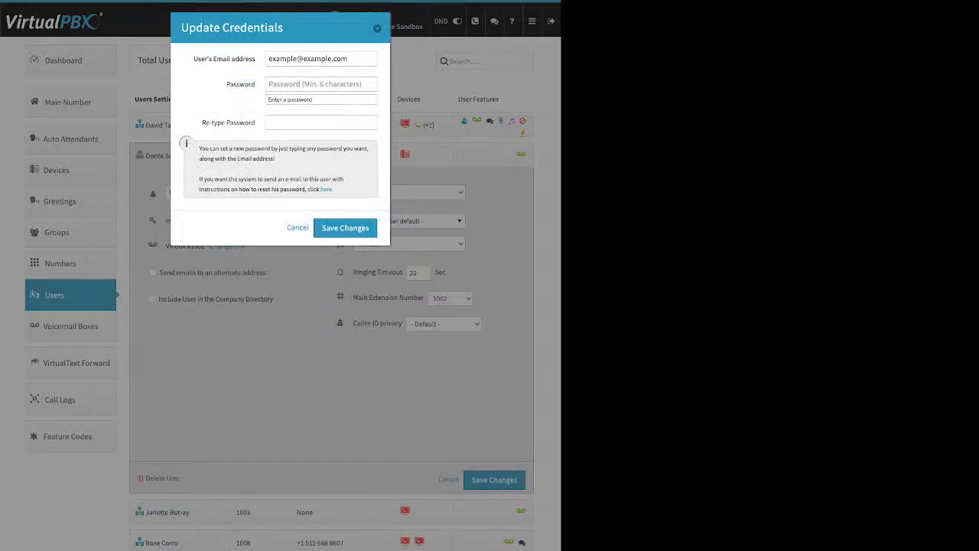
drag(201, 123, 245, 122)
click(245, 123)
drag(335, 190, 322, 190)
key(Escape)
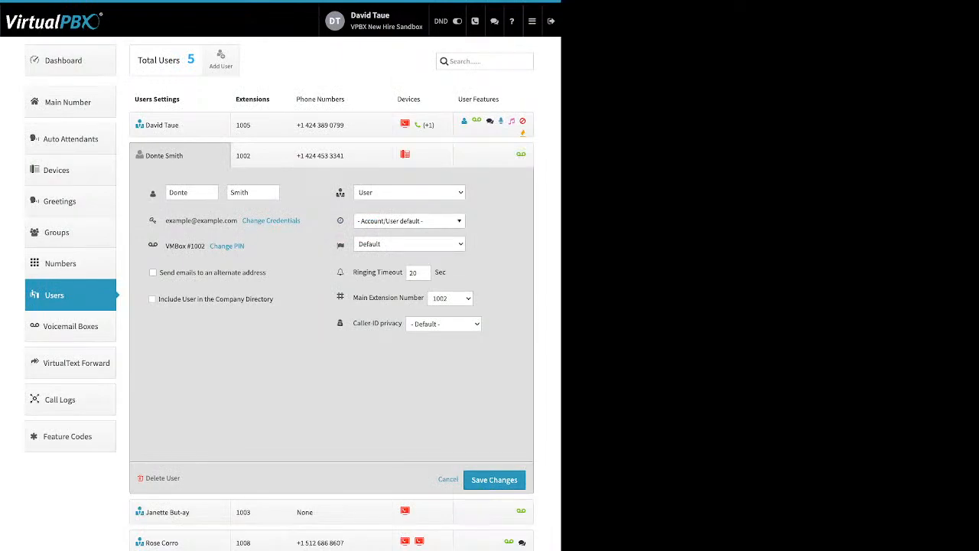
Step: Review the Update PIN dialog for the user's voicemail box, and close it without saving
drag(246, 246, 211, 247)
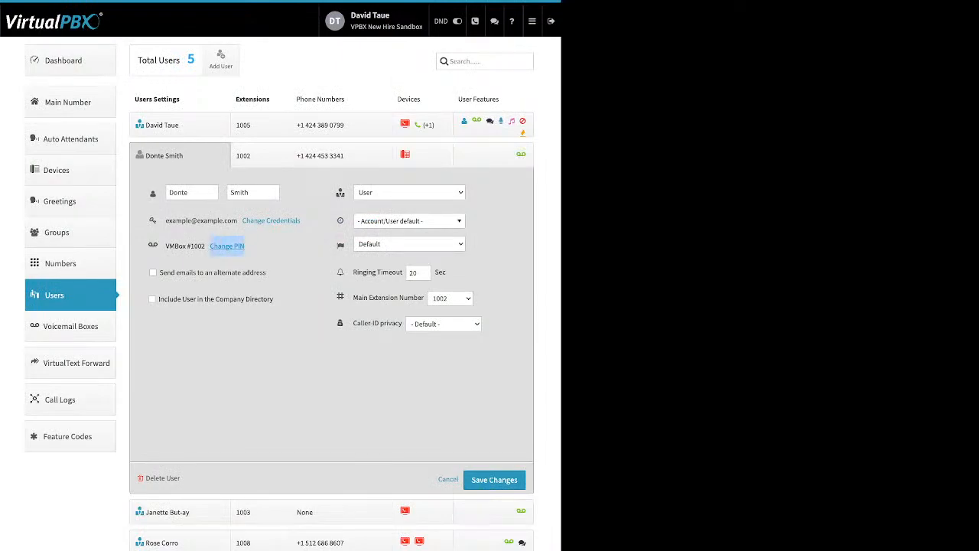
click(228, 246)
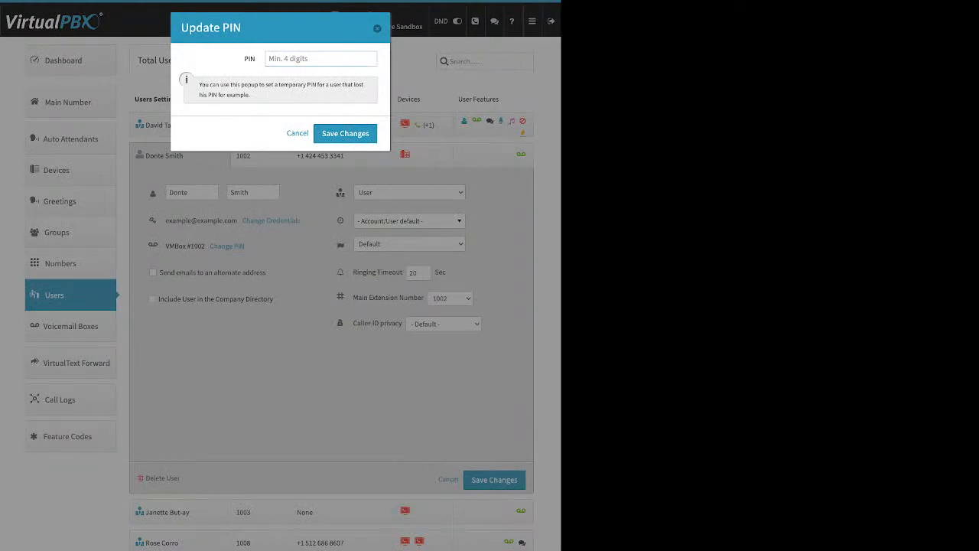
key(Escape)
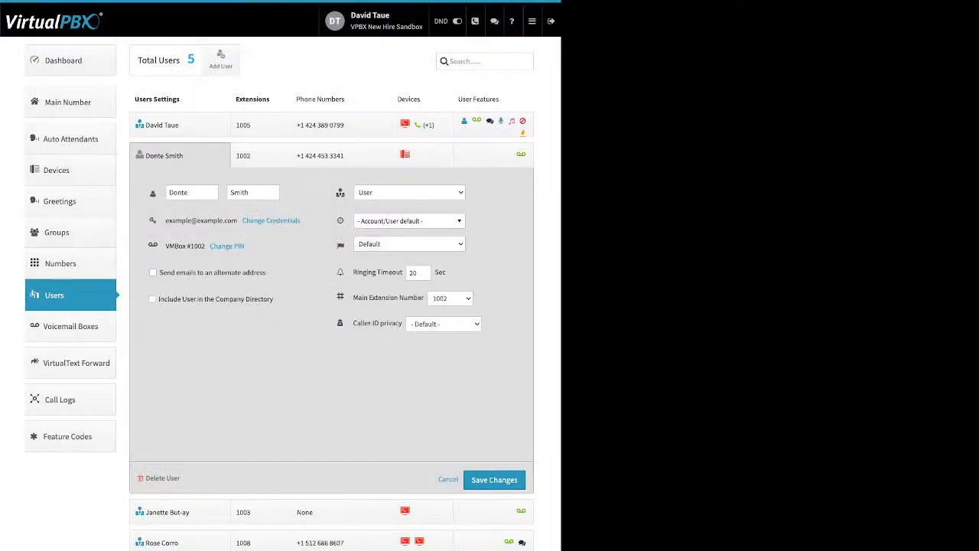
Step: Examine the alternate email address and company directory options in the settings of the user with extension 1002
drag(269, 274, 156, 273)
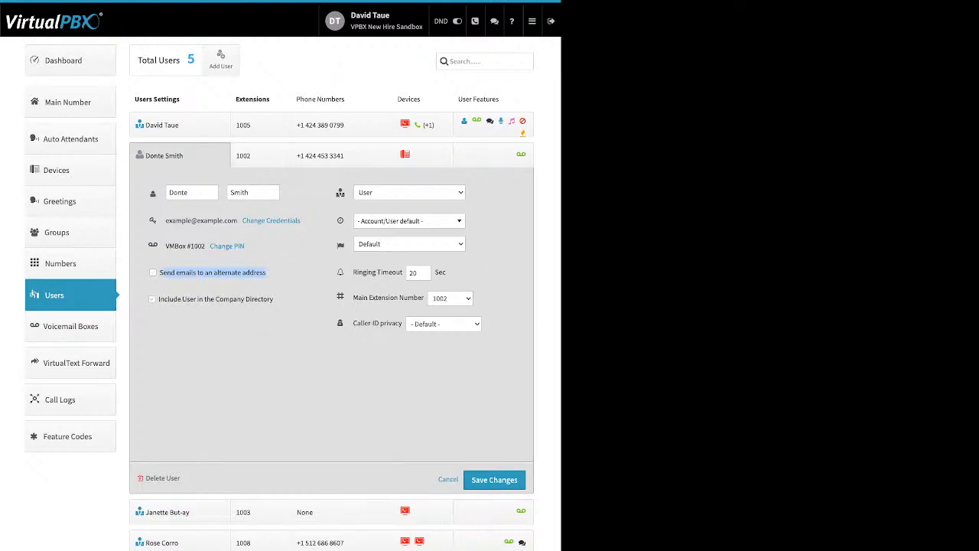
click(275, 299)
drag(274, 299, 205, 299)
click(275, 299)
drag(275, 299, 158, 299)
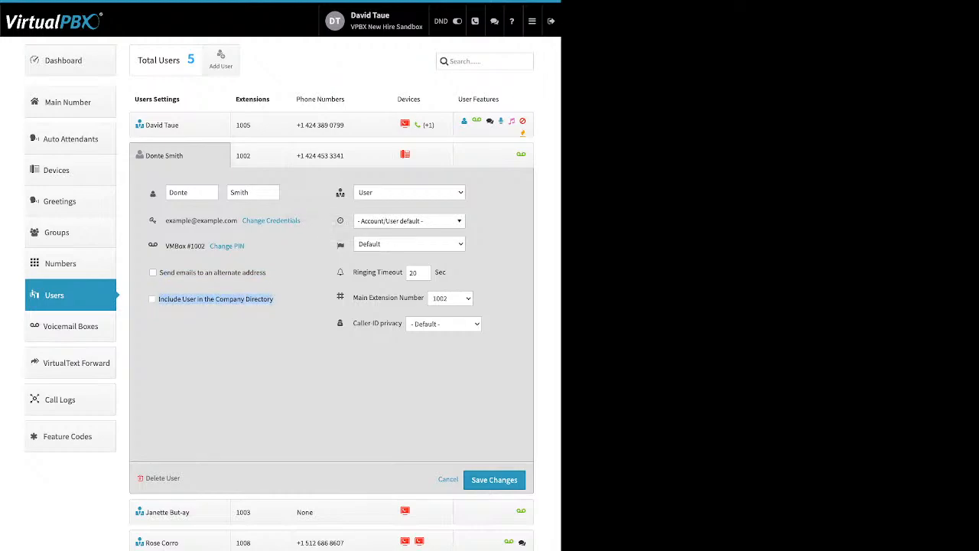
click(284, 299)
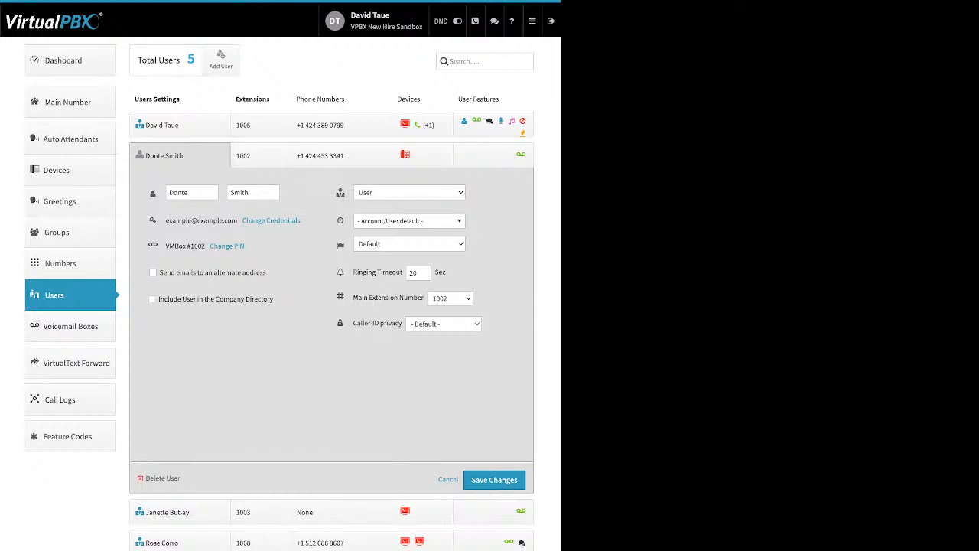
Step: Examine the user's time zone choices, interface language setting and ringing timeout
click(408, 221)
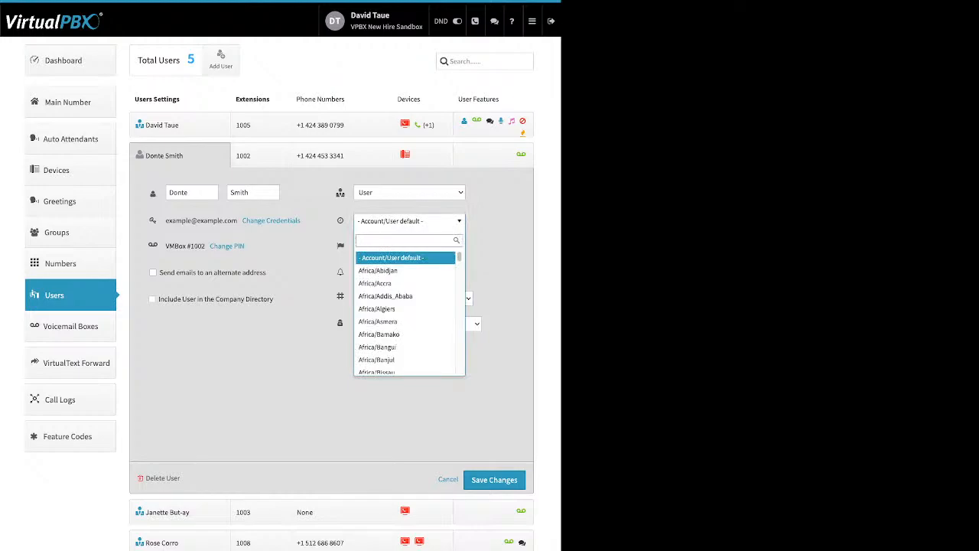
key(Escape)
mouse_move(340, 246)
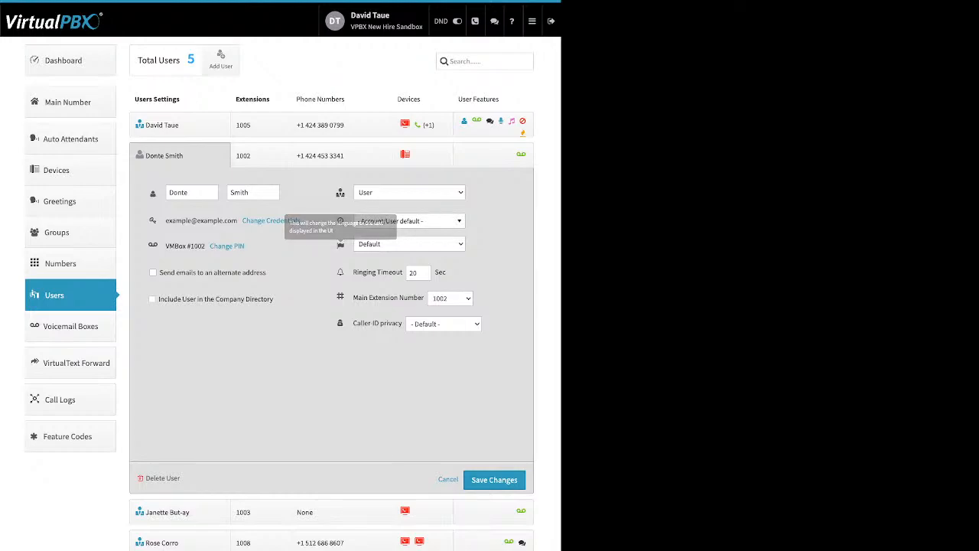
drag(353, 273, 402, 273)
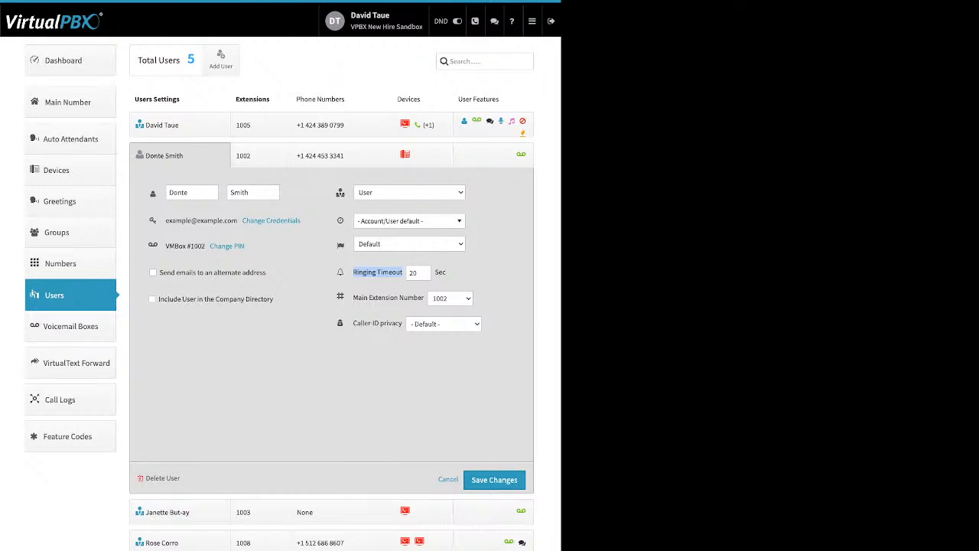
Step: Try to add extension 1004 to the user who has extension 1002, without saving the change
click(260, 155)
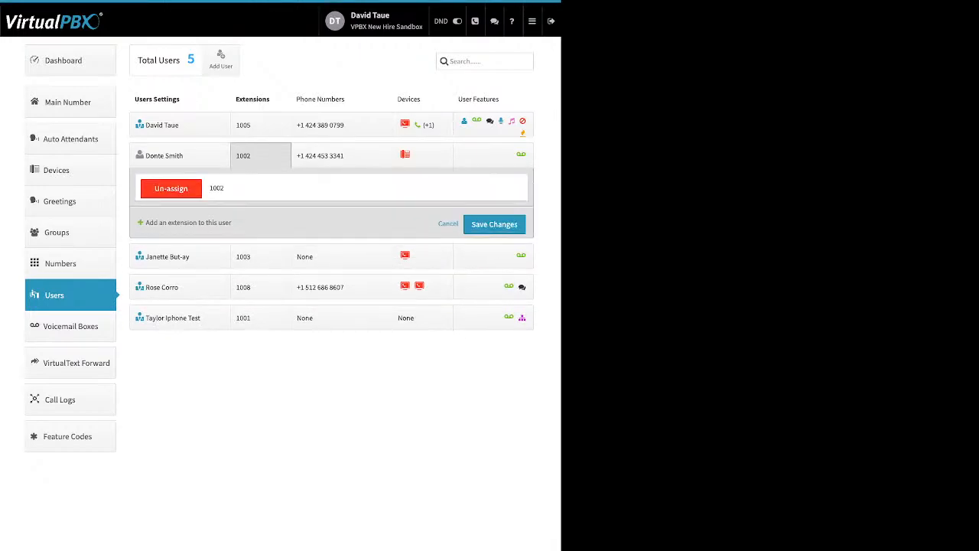
drag(232, 222, 147, 222)
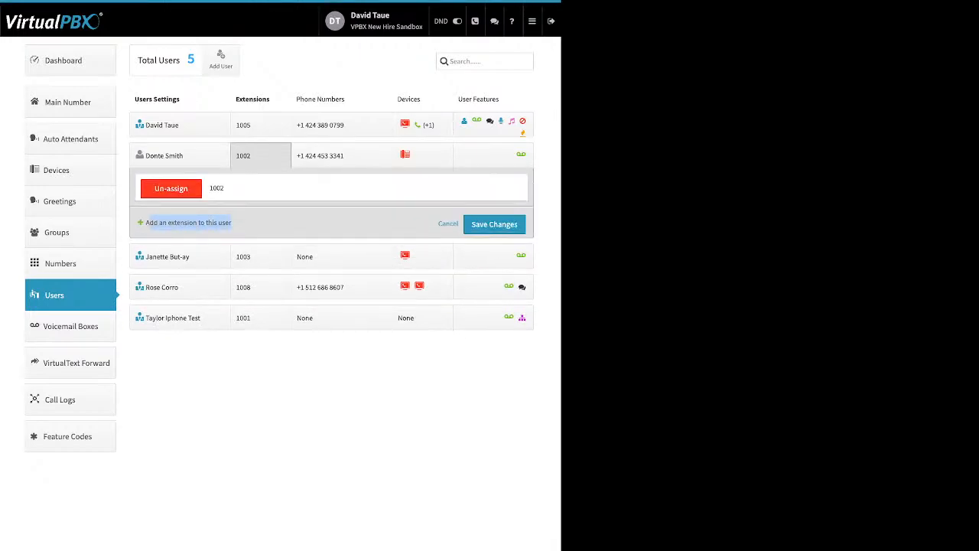
click(260, 223)
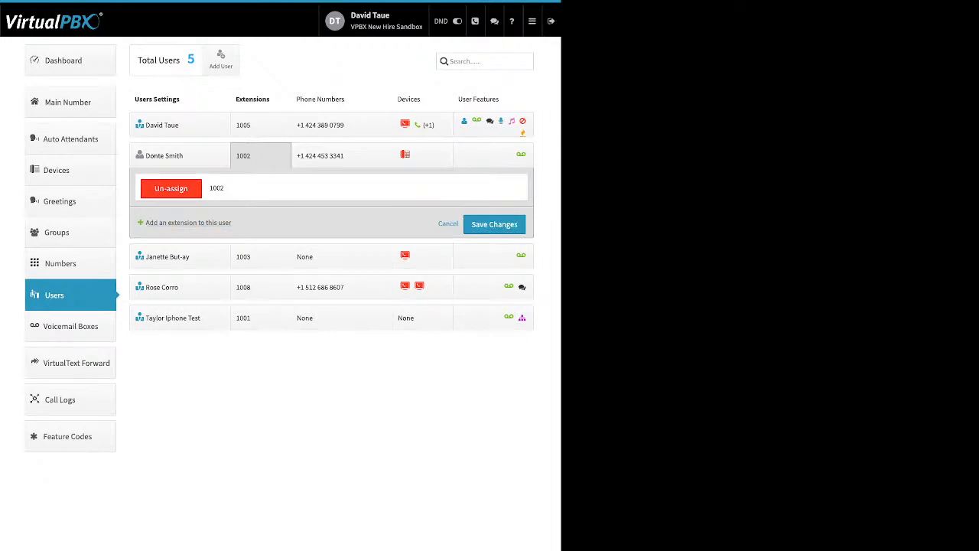
click(188, 222)
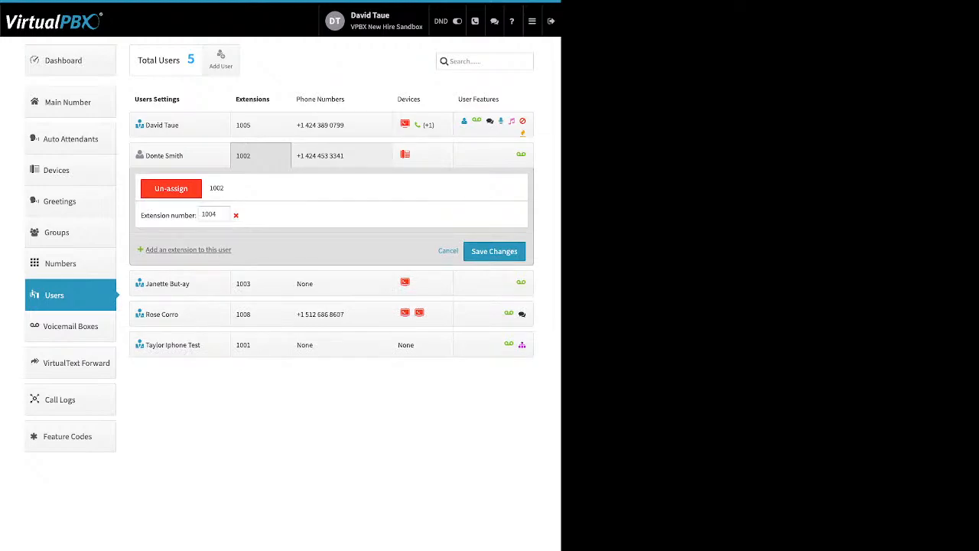
Step: Review the phone number options of the user with extension 1002, un-assign the user's current phone number, and save the changes
click(341, 156)
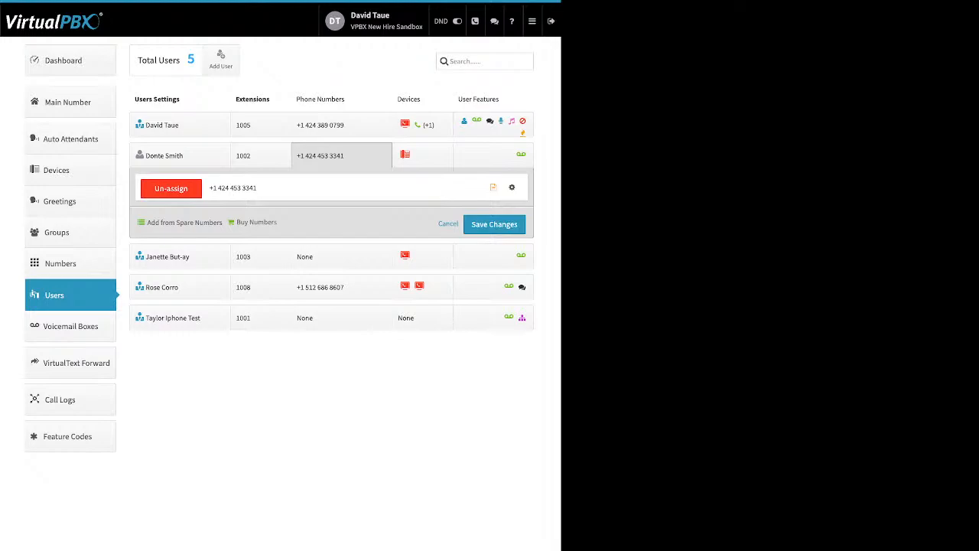
drag(147, 223, 276, 222)
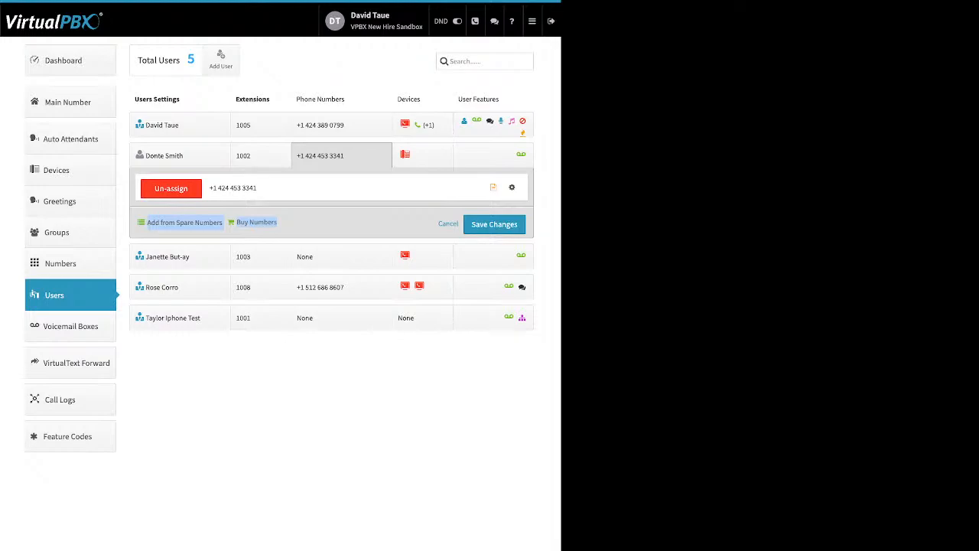
click(171, 188)
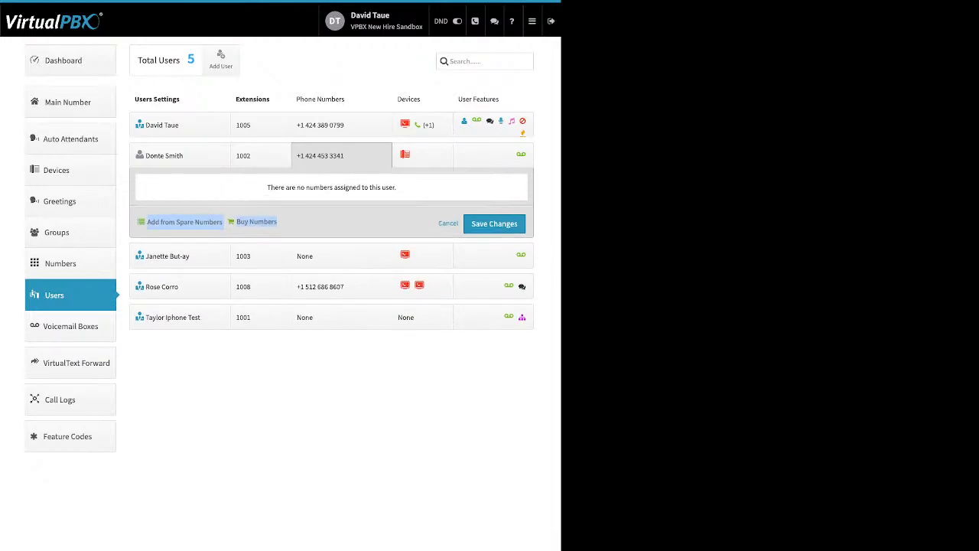
click(494, 224)
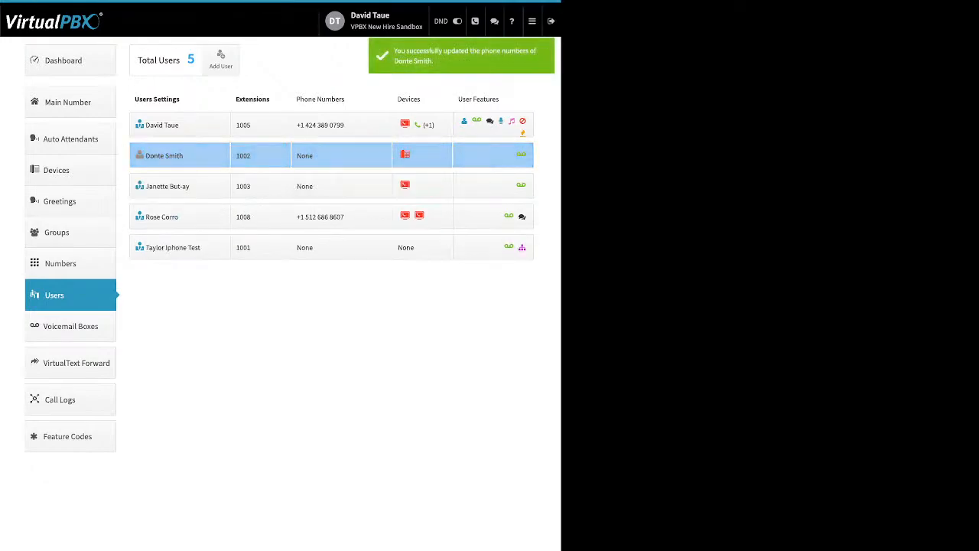
Step: Try selecting the second spare number for the user with extension 1002, and cancel without adding it
click(341, 156)
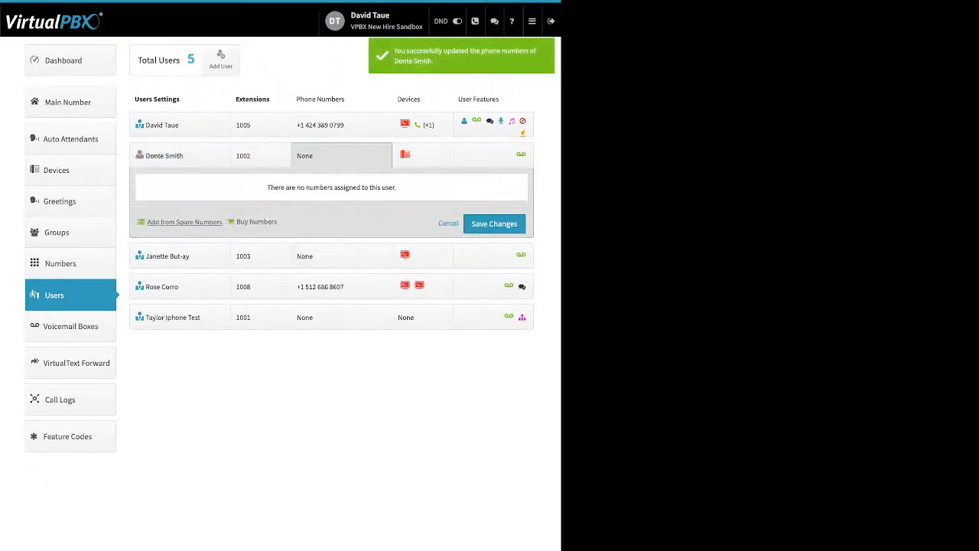
click(184, 222)
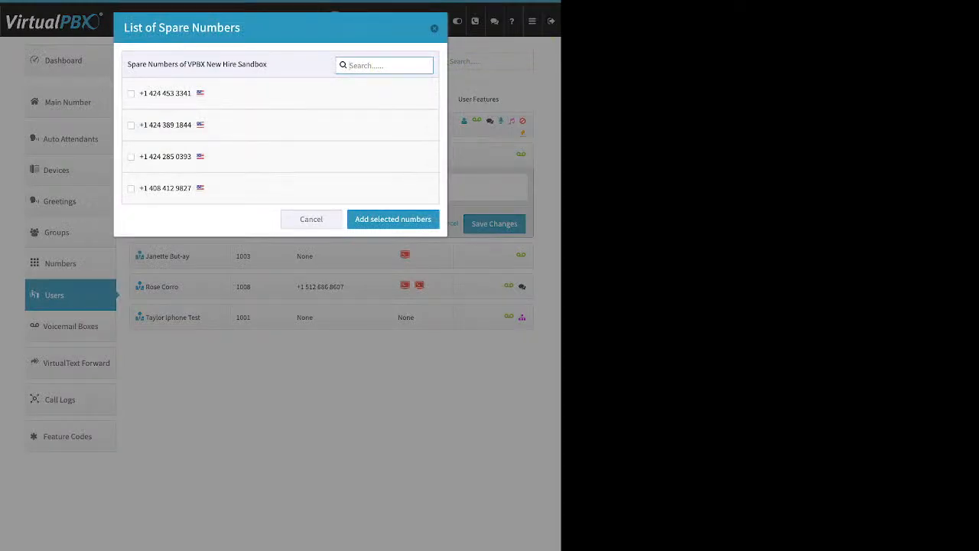
click(130, 126)
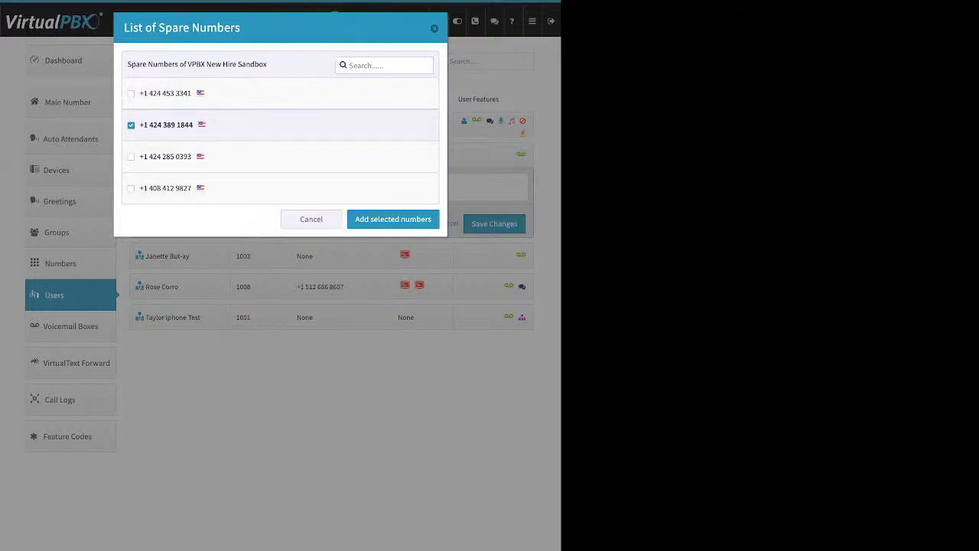
click(311, 219)
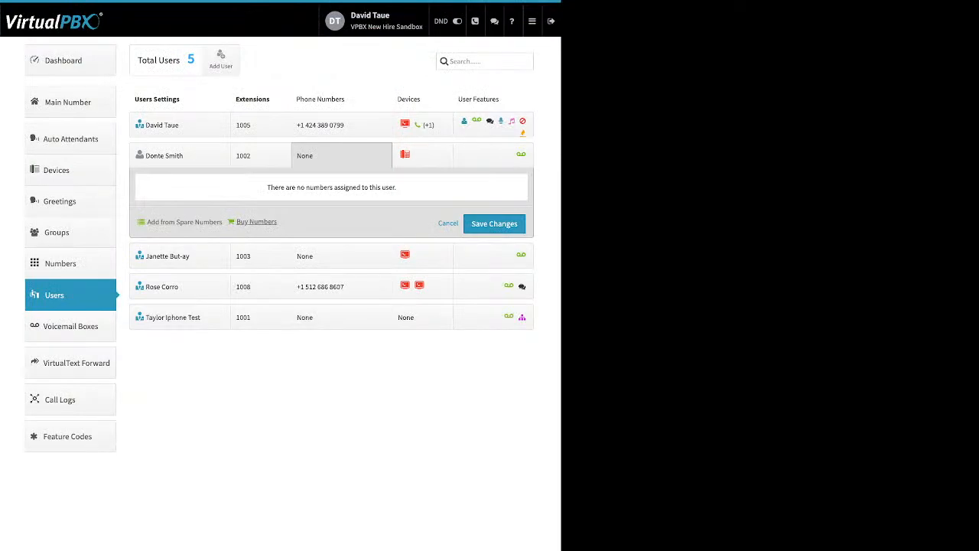
Step: Find toll-free numbers with the 86* prefix and buy one from the results for the user with extension 1002
click(257, 221)
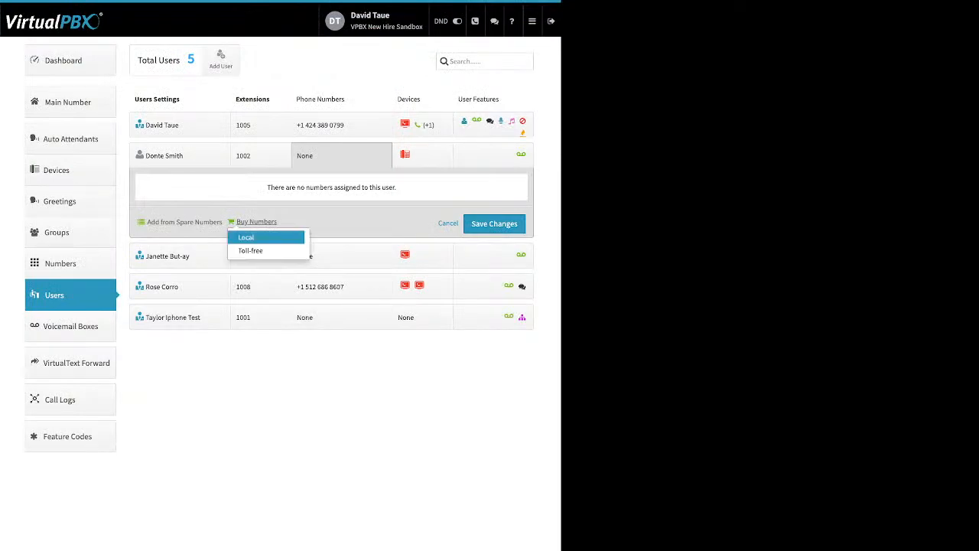
click(252, 250)
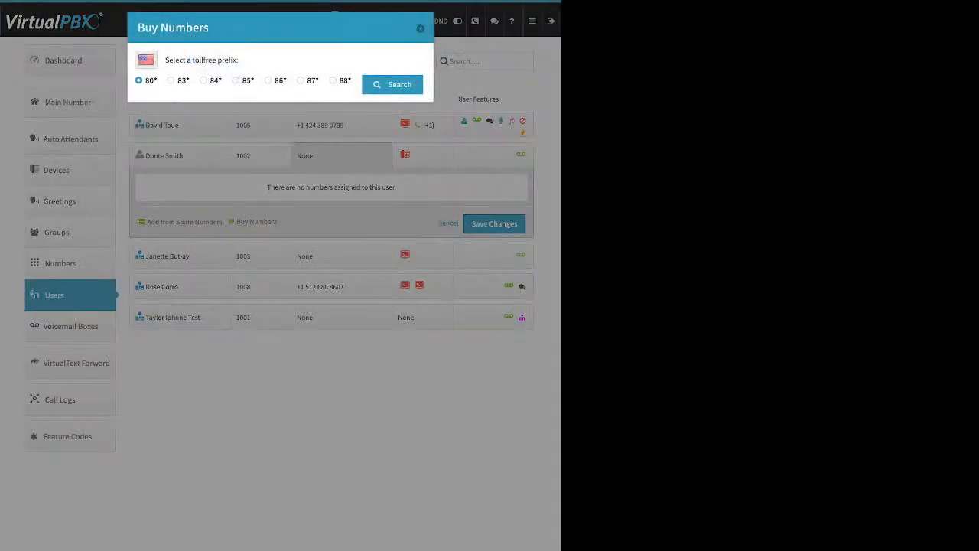
click(268, 80)
click(393, 85)
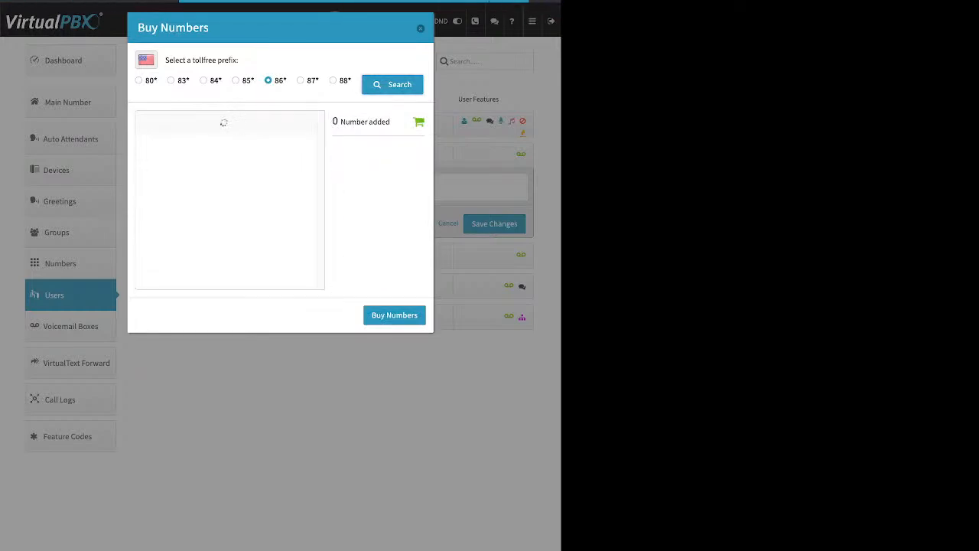
scroll(230, 200, down, 5)
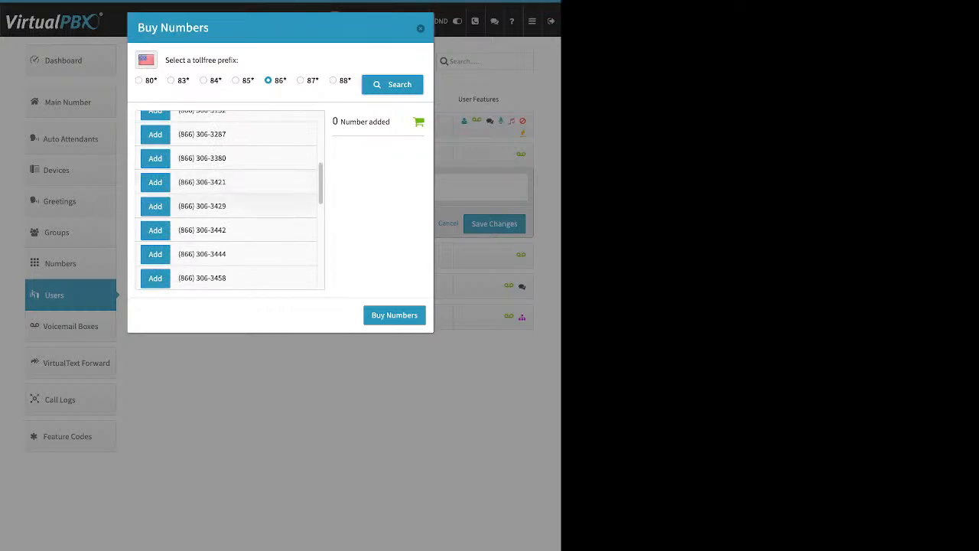
click(155, 206)
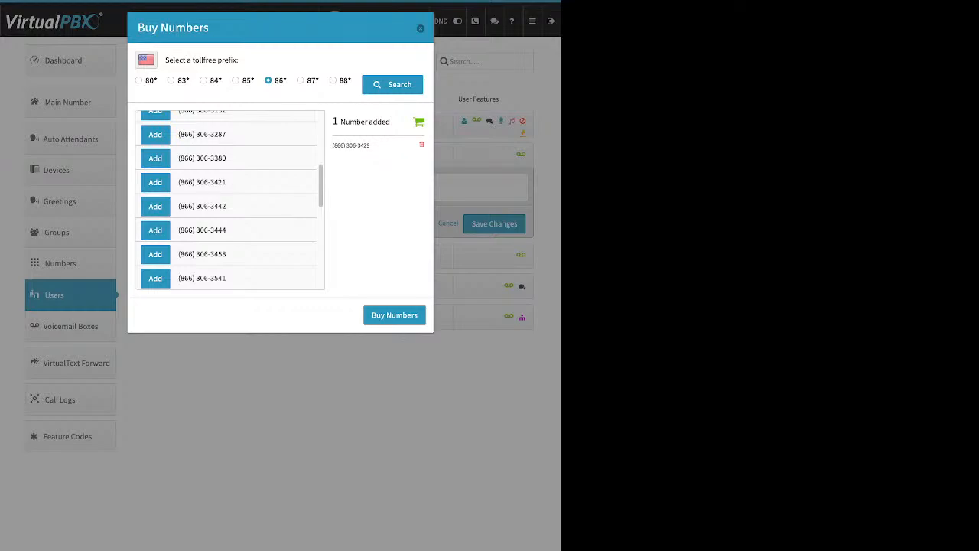
click(394, 316)
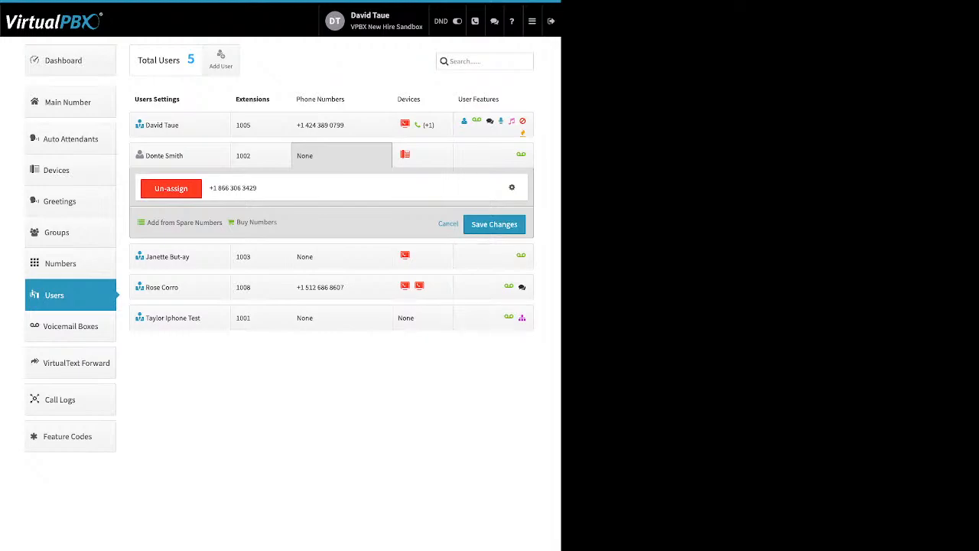
Step: Search the United States local numbers for sale by area code 310, and return to the search form
click(256, 223)
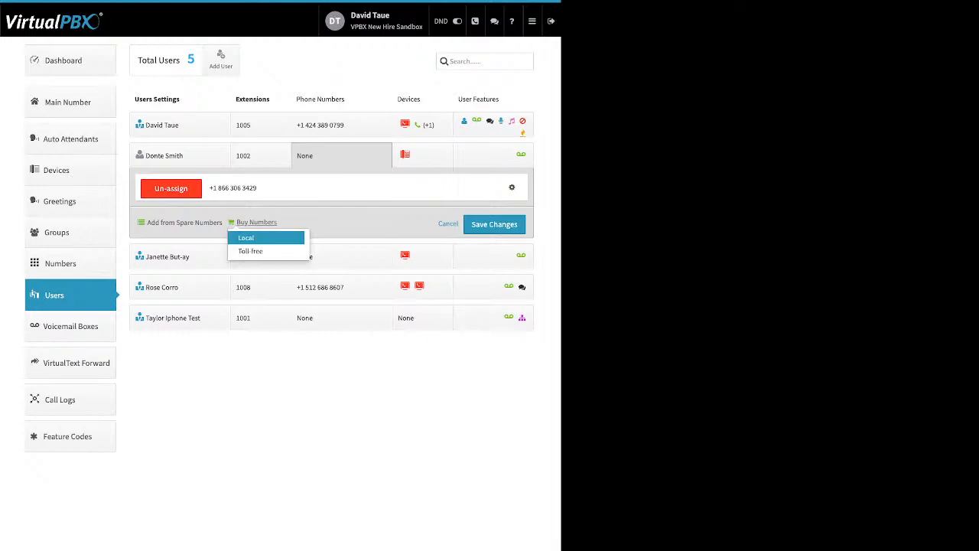
click(261, 238)
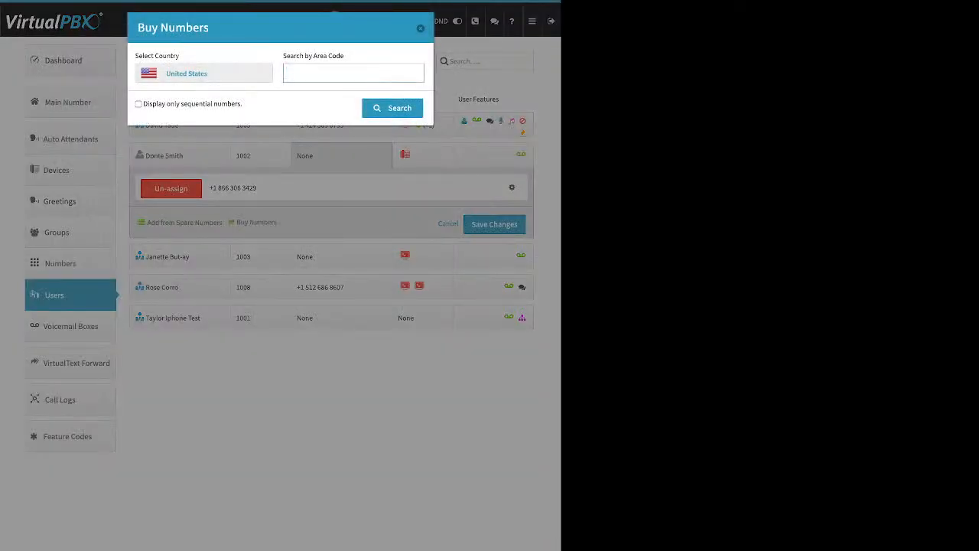
text(310)
key(Return)
drag(183, 108, 140, 87)
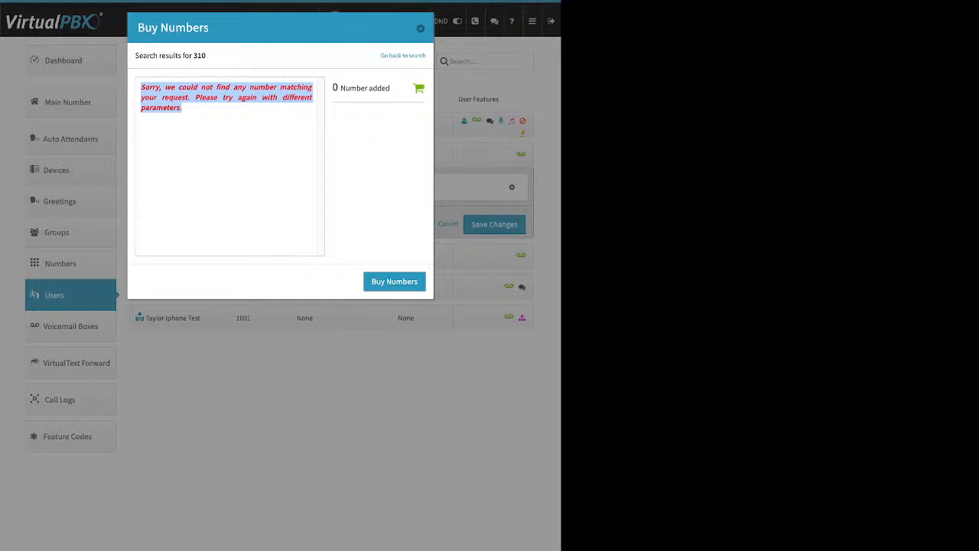
click(403, 56)
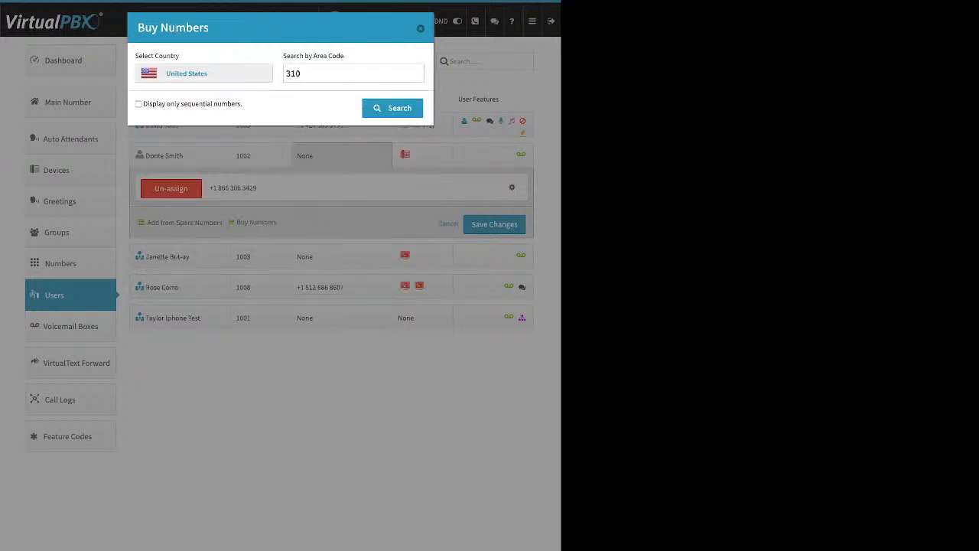
Step: Search local numbers by area code 424, and buy two numbers from the results for the user
double_click(294, 74)
text(424)
key(Return)
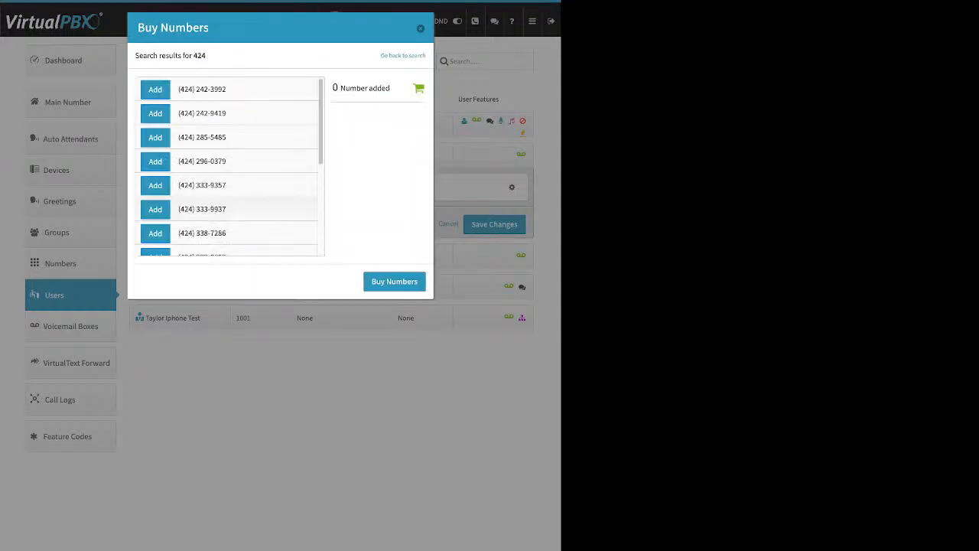
scroll(228, 169, down, 3)
scroll(228, 168, down, 3)
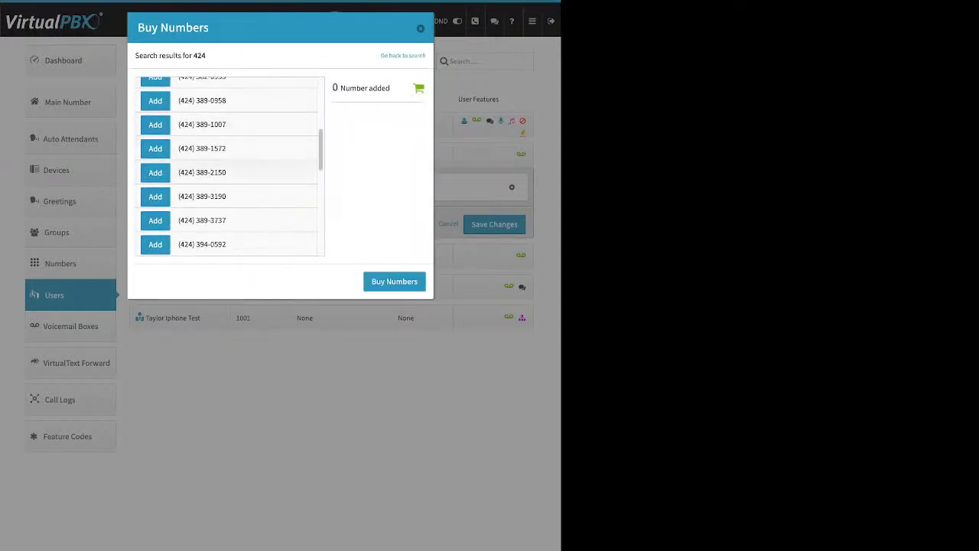
click(155, 172)
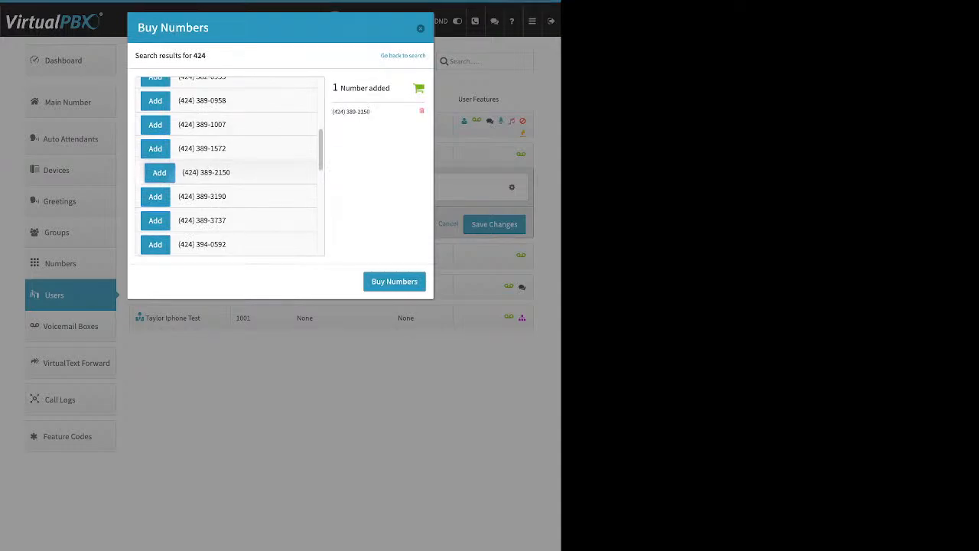
click(155, 196)
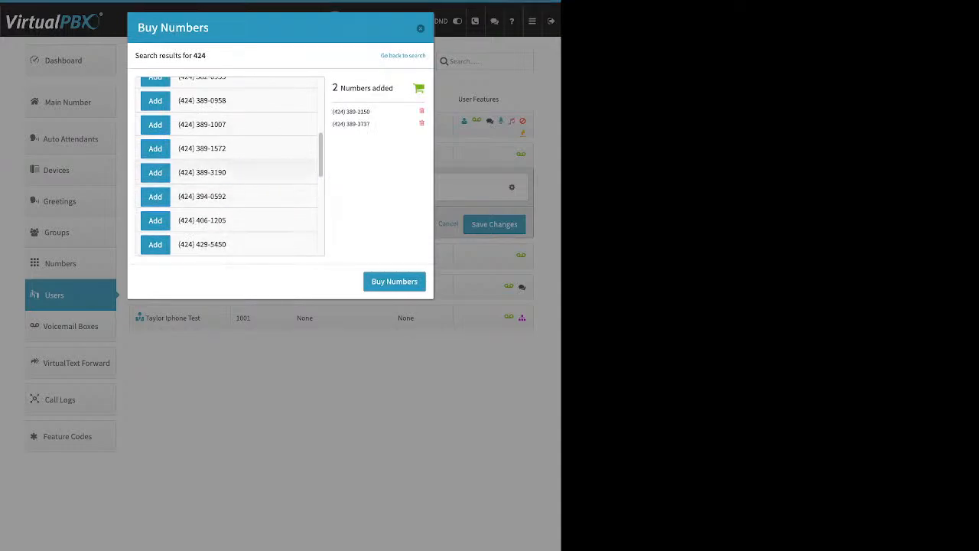
click(394, 281)
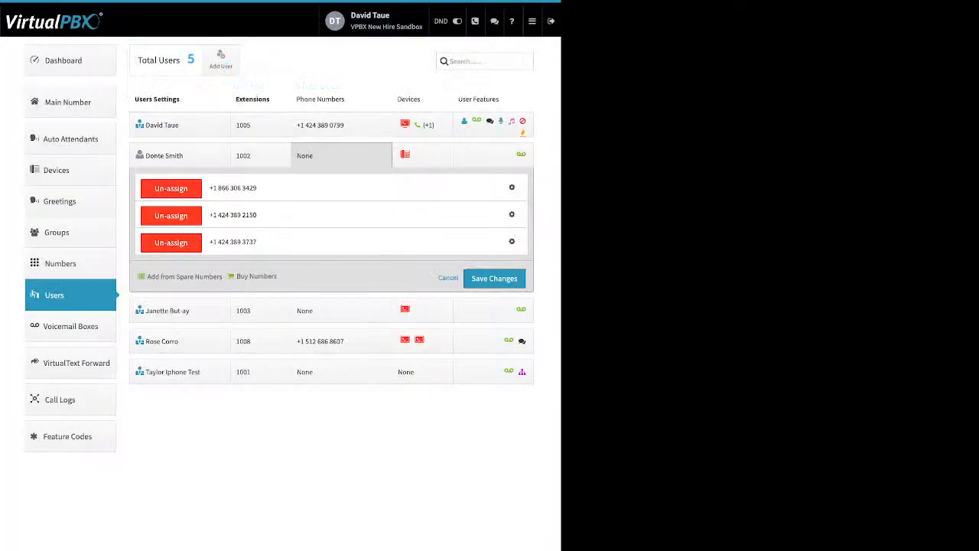
Step: Examine the toll-free number's outbound caller ID name, try turning on Inbound Caller ID Name, and close the dialog without saving
click(511, 187)
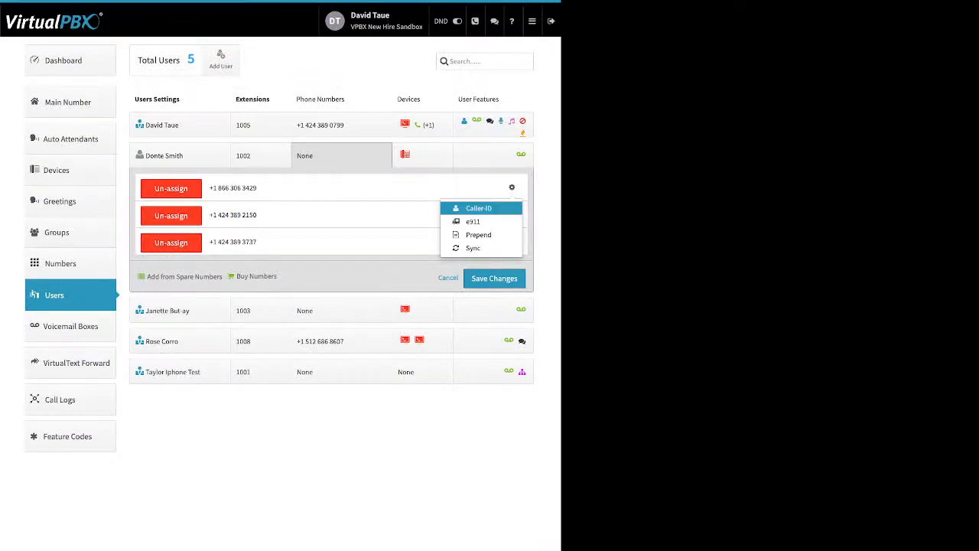
click(478, 209)
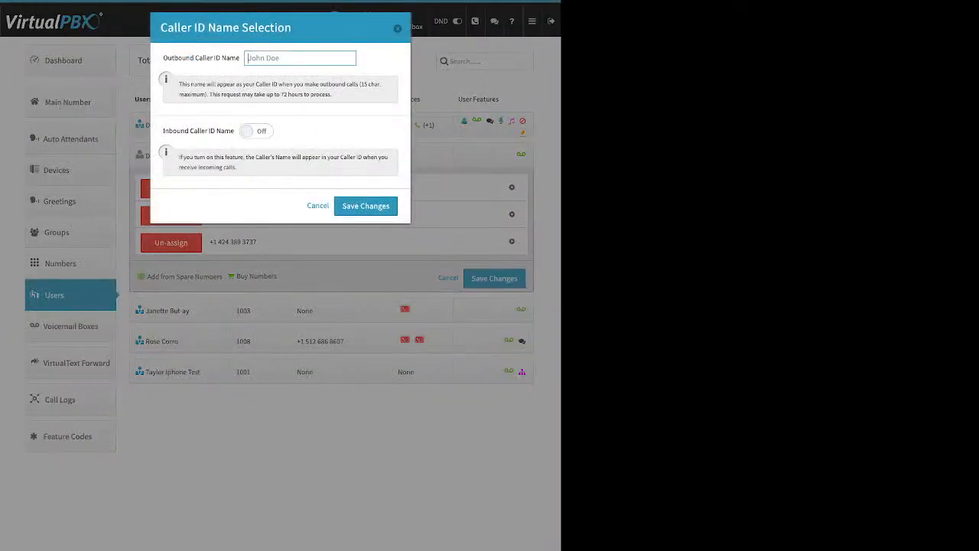
drag(163, 57, 232, 58)
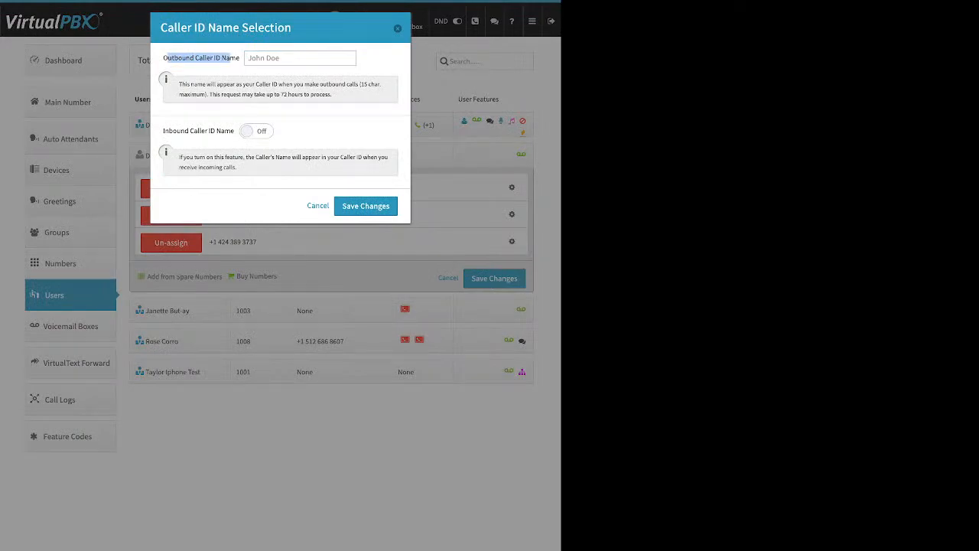
click(256, 131)
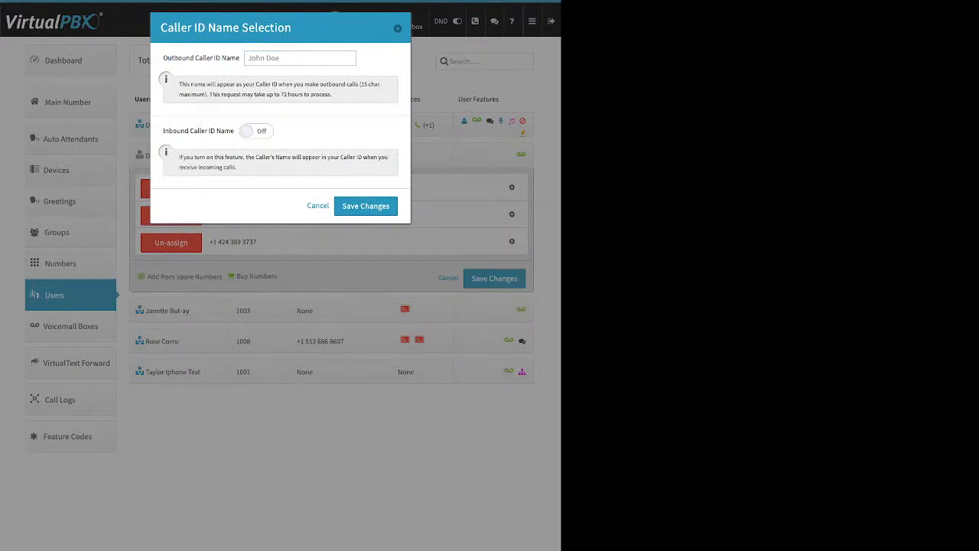
drag(163, 131, 216, 131)
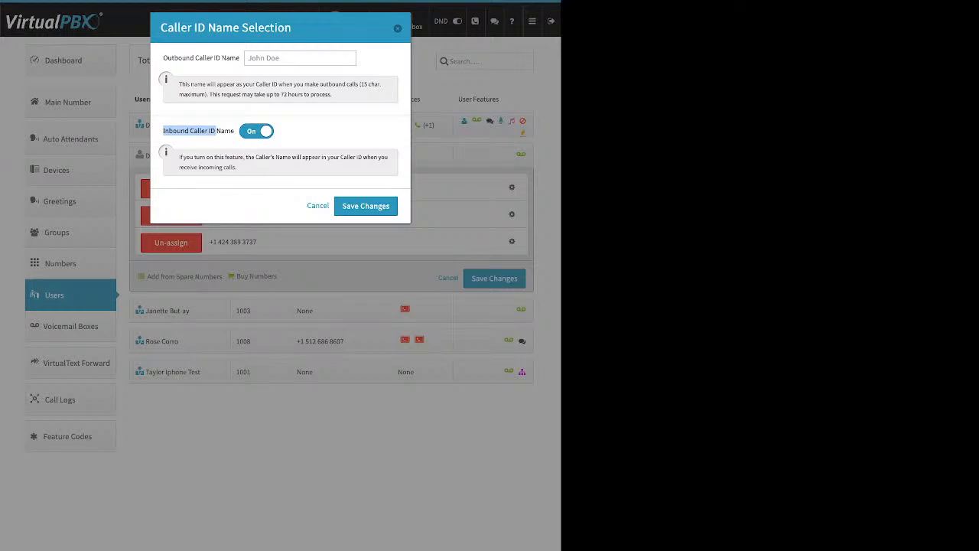
key(Escape)
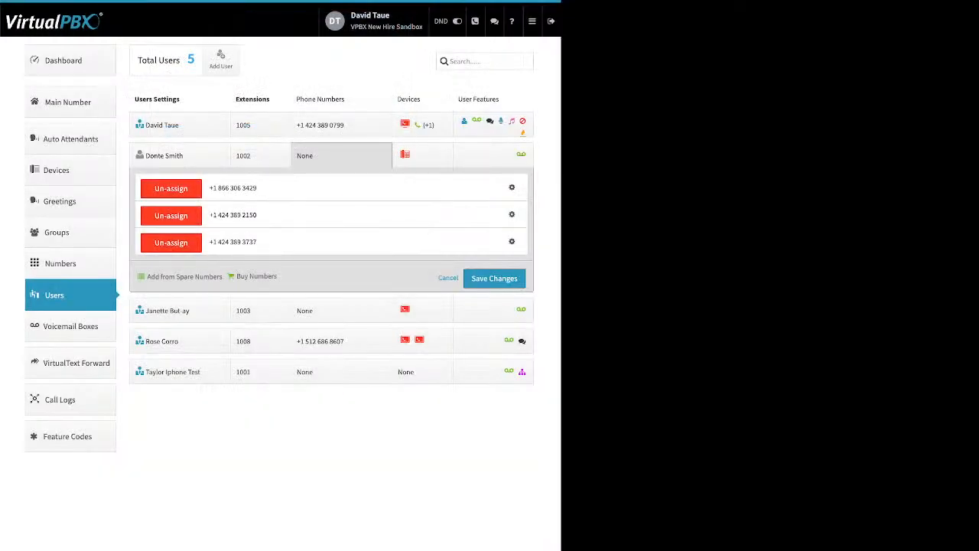
Step: Review the e911 location fields for the toll-free number, and close the dialog without adding an address
click(511, 187)
click(477, 221)
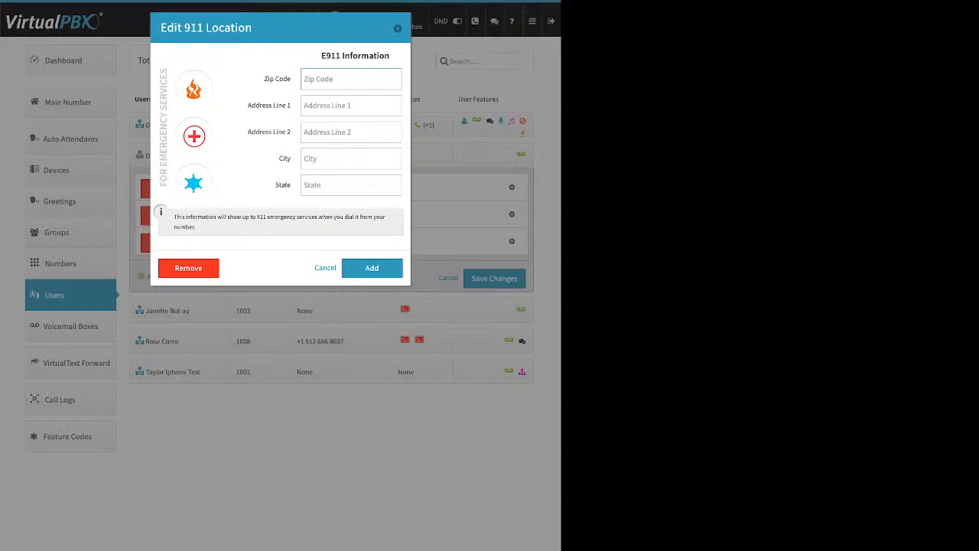
key(Escape)
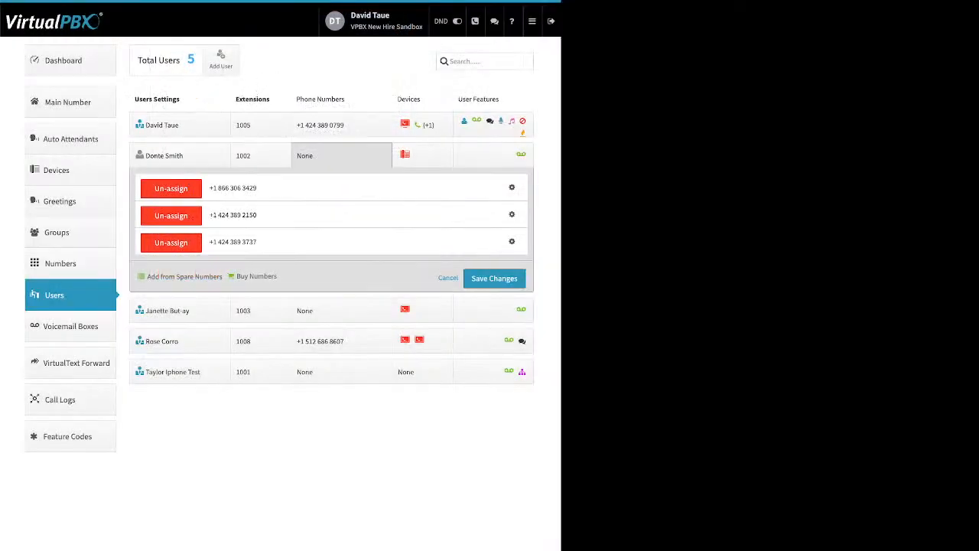
Step: Review the text-to-prepend field in the prepend setup of the toll-free number
click(511, 187)
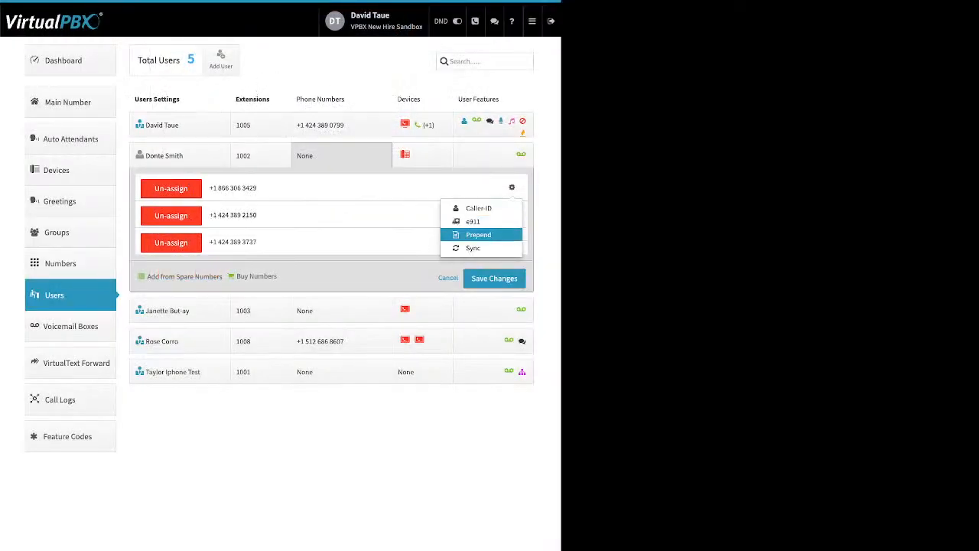
click(474, 234)
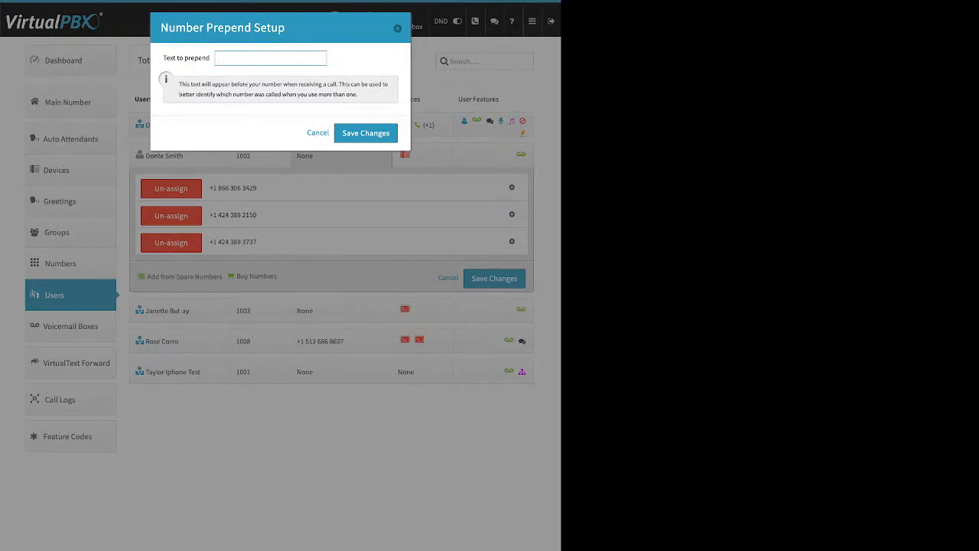
drag(163, 57, 210, 57)
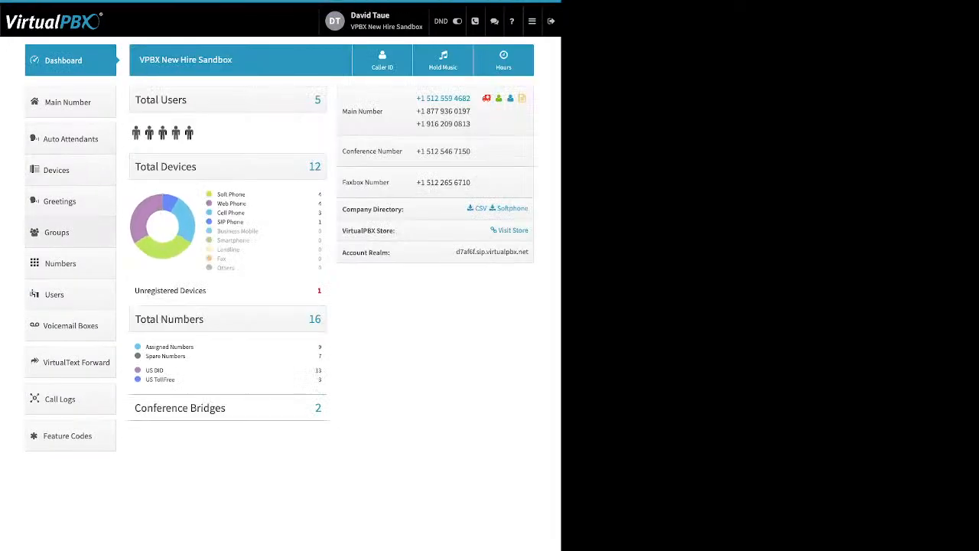
Step: Reopen the users list and set the prepend text of the extension 1005 user's phone number to "direct", saving the change
click(70, 295)
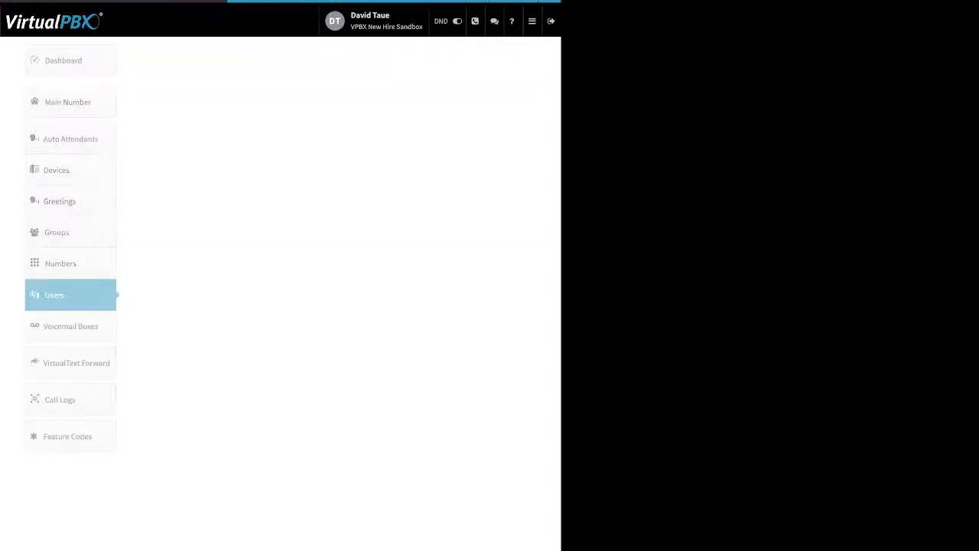
click(341, 125)
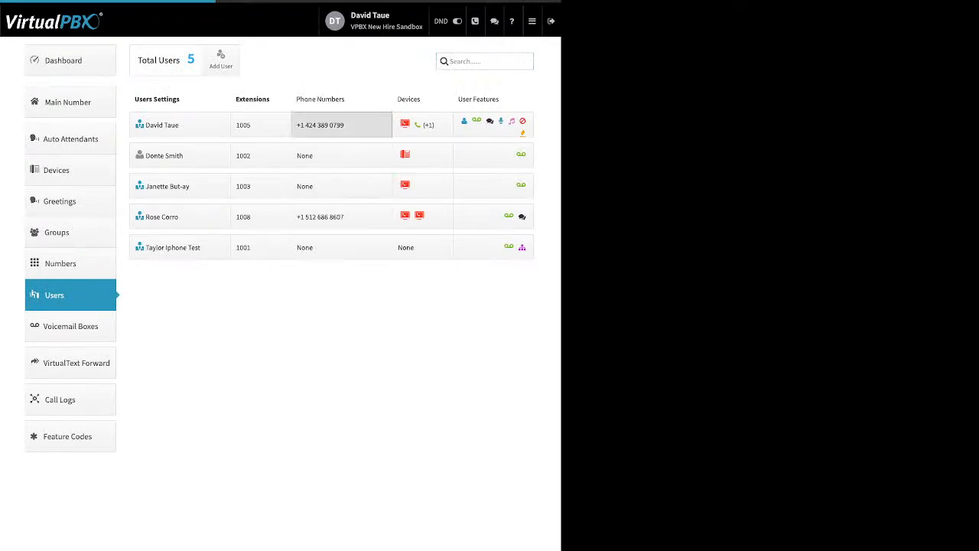
click(512, 156)
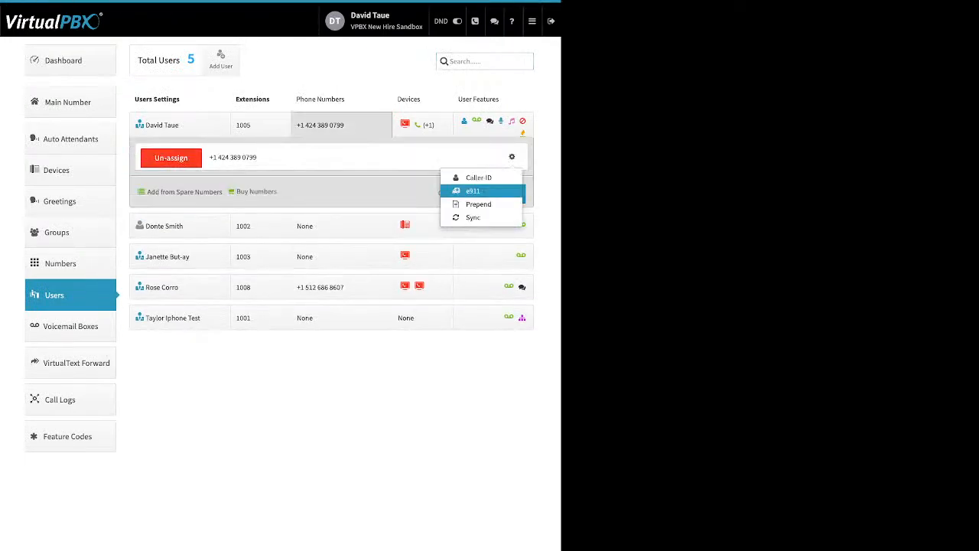
click(478, 203)
click(270, 58)
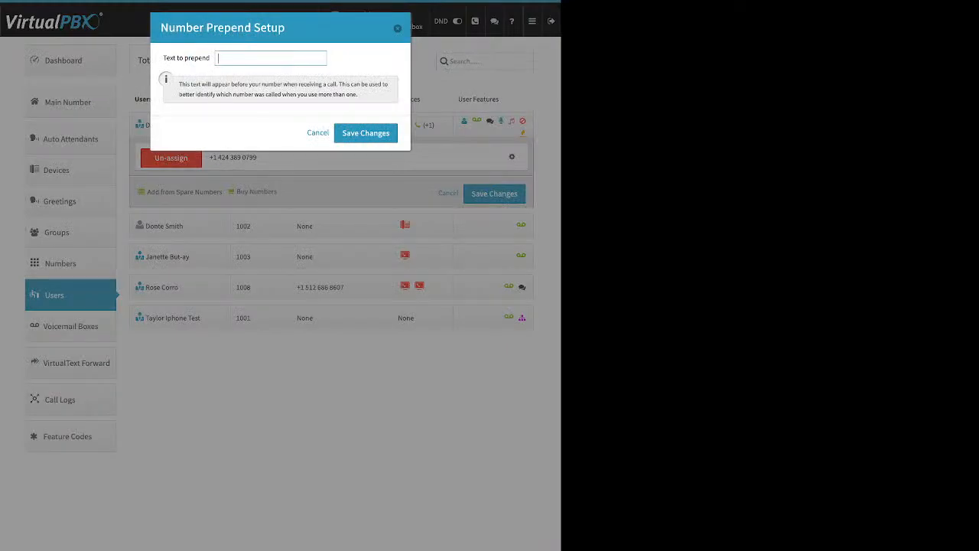
text(direct)
click(365, 133)
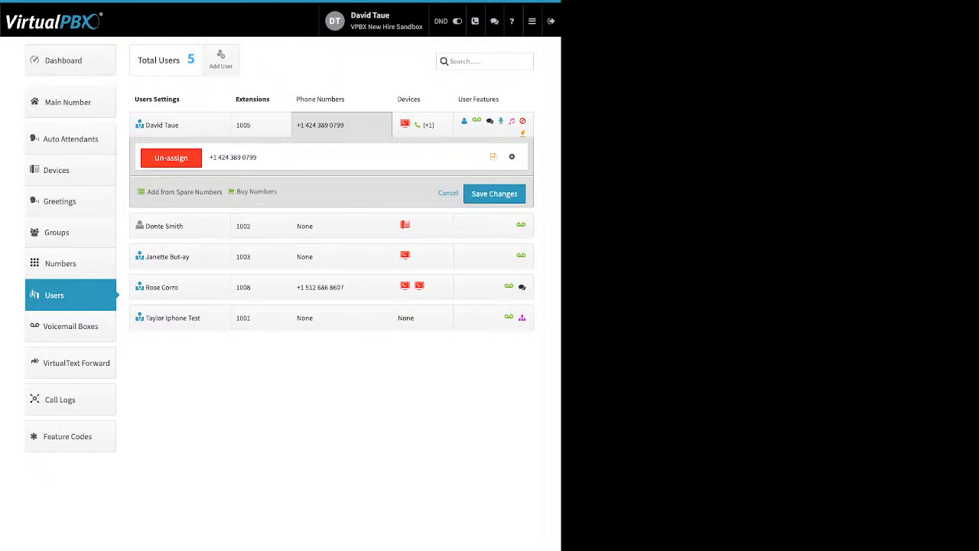
Step: Review the spare devices available for the user at extension 1002, and close the list without assigning one
click(422, 225)
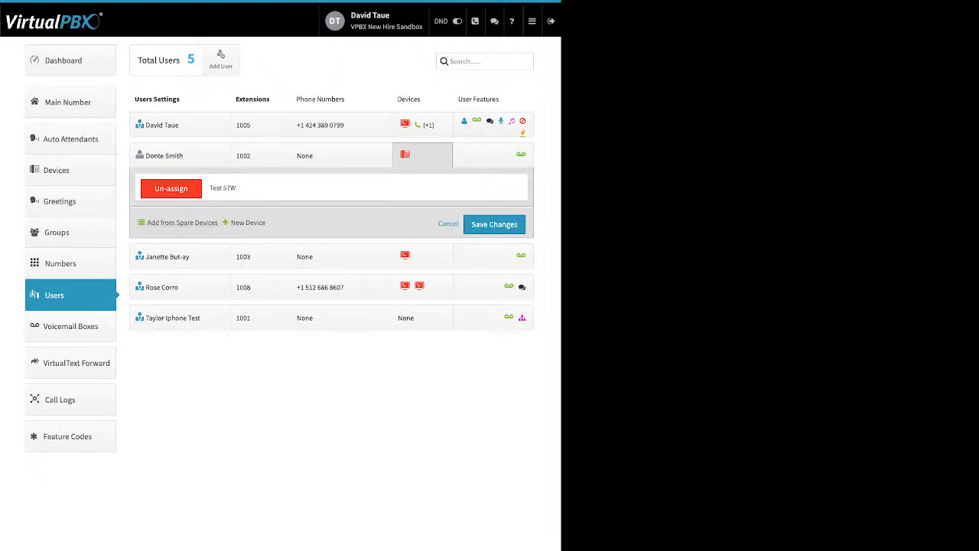
click(182, 222)
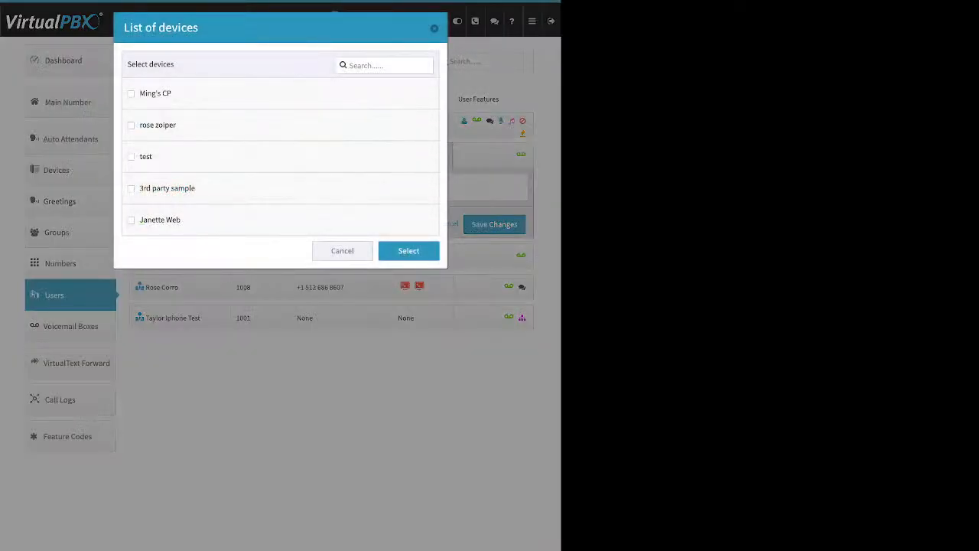
click(433, 29)
Step: Start adding a new SIP phone for the extension 1002 user and browse the Yealink, Obihai and Cisco models
click(247, 222)
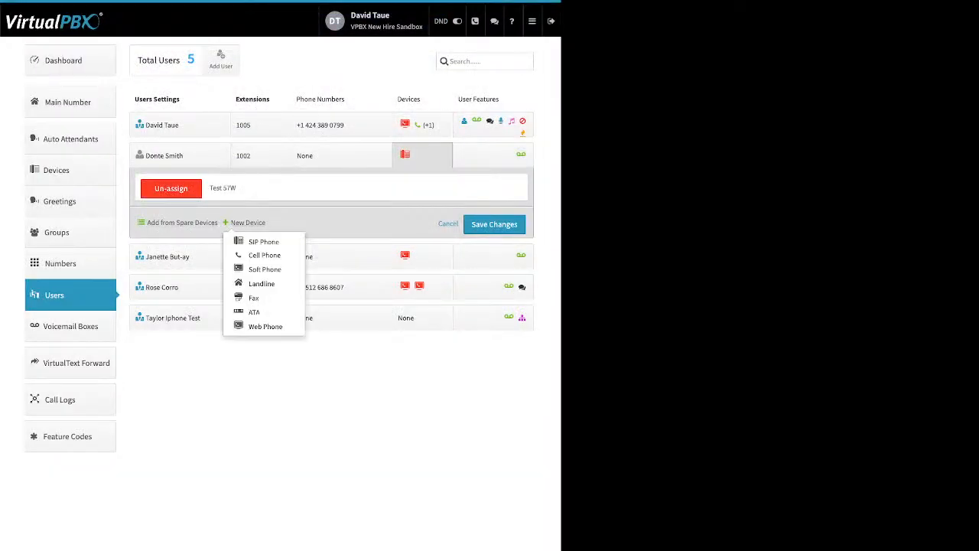
click(264, 242)
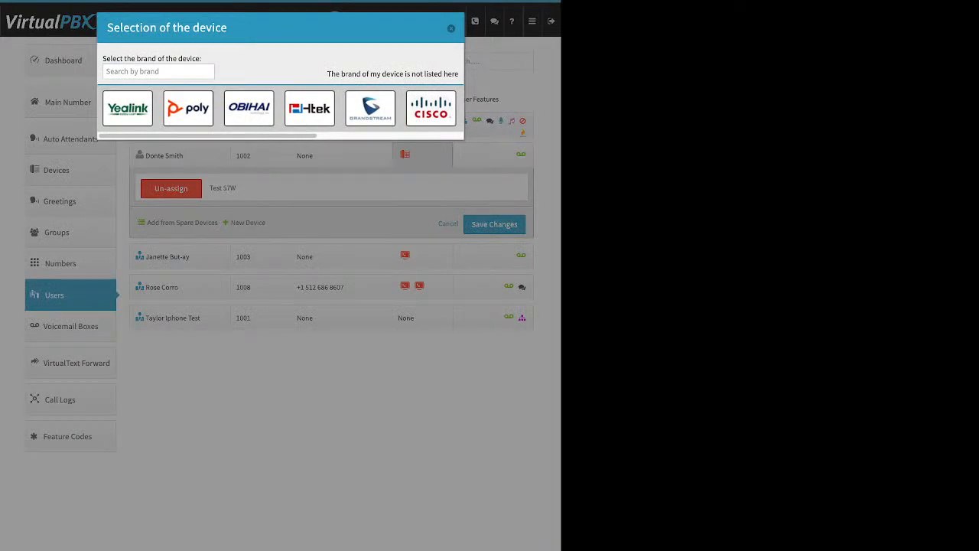
click(128, 109)
scroll(299, 276, down, 3)
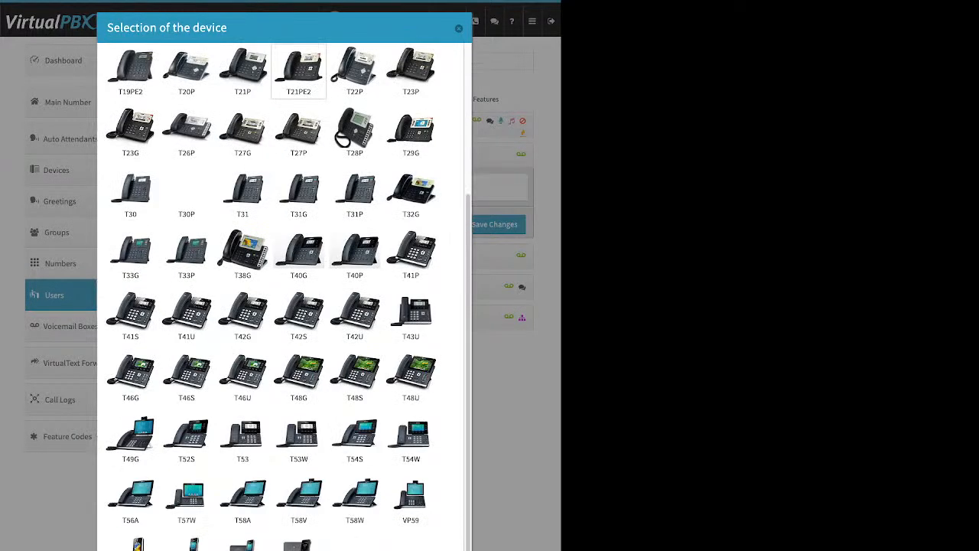
scroll(283, 306, up, 3)
click(249, 108)
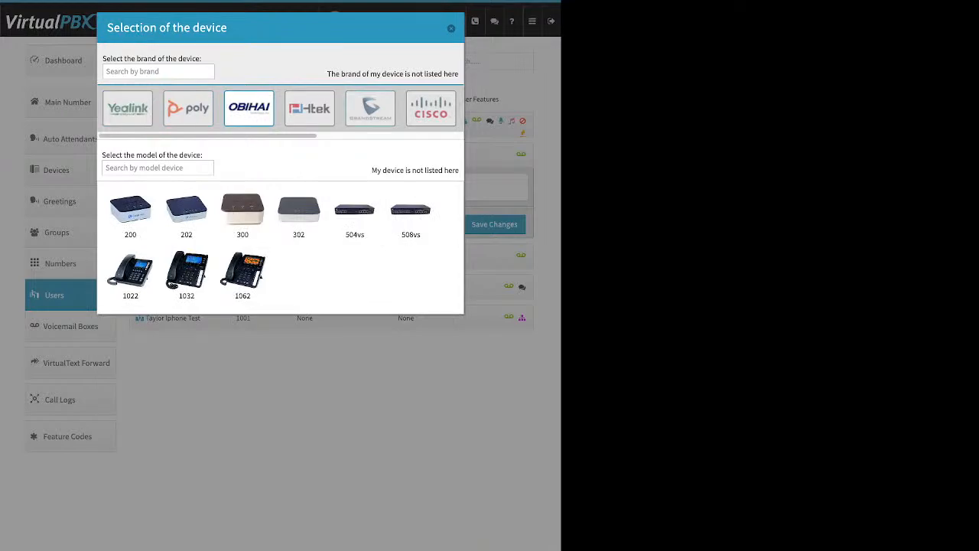
click(430, 108)
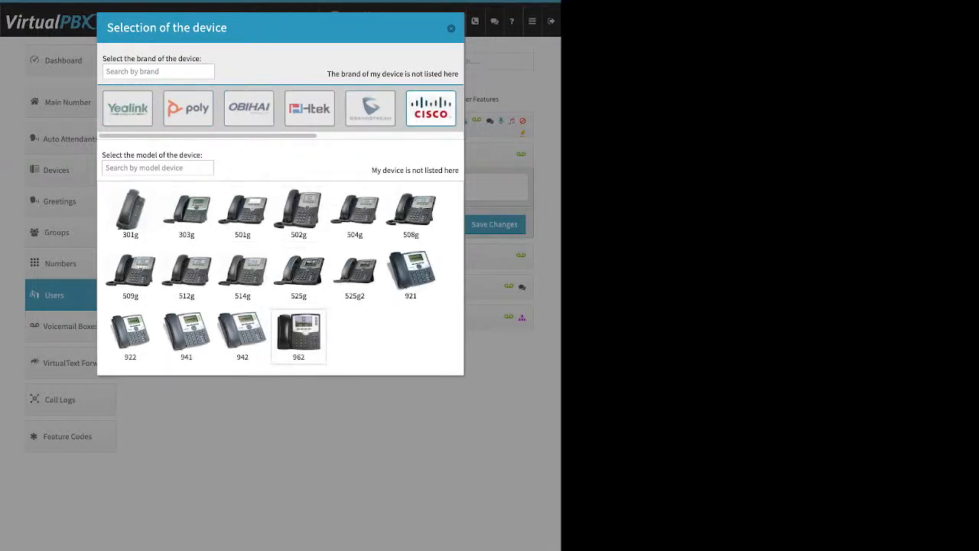
Step: Choose the Cisco 962 model, review the new device's setup fields, and close the dialog without creating the device
click(298, 337)
click(250, 419)
drag(145, 420, 185, 419)
drag(146, 444, 185, 445)
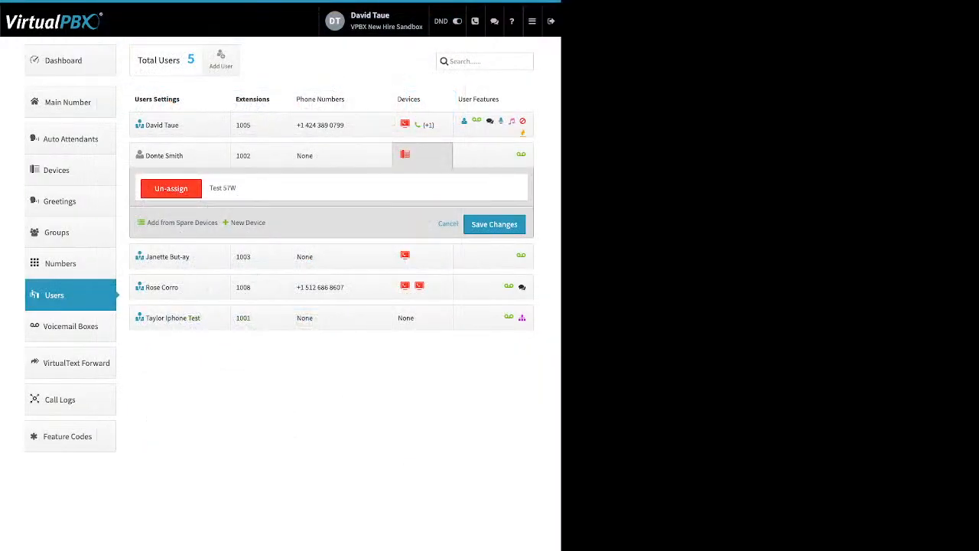
Step: Unlock the Test 57W device for reprovisioning in its miscellaneous settings, and save the device and the user's device assignments
click(417, 155)
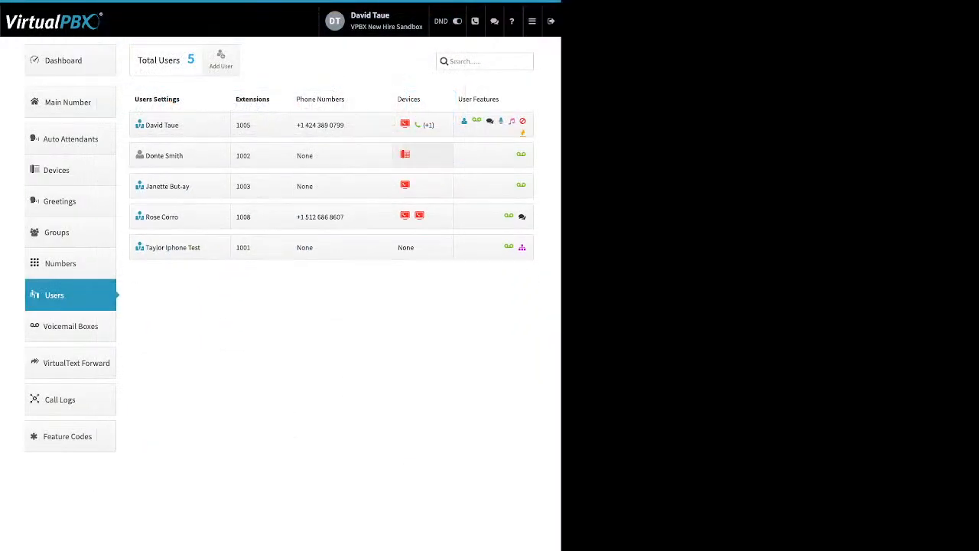
click(417, 156)
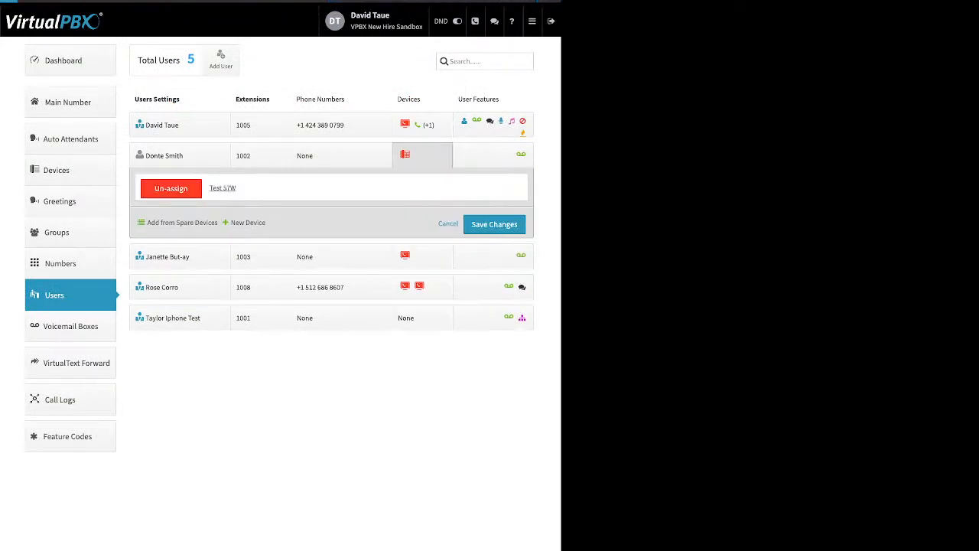
click(223, 188)
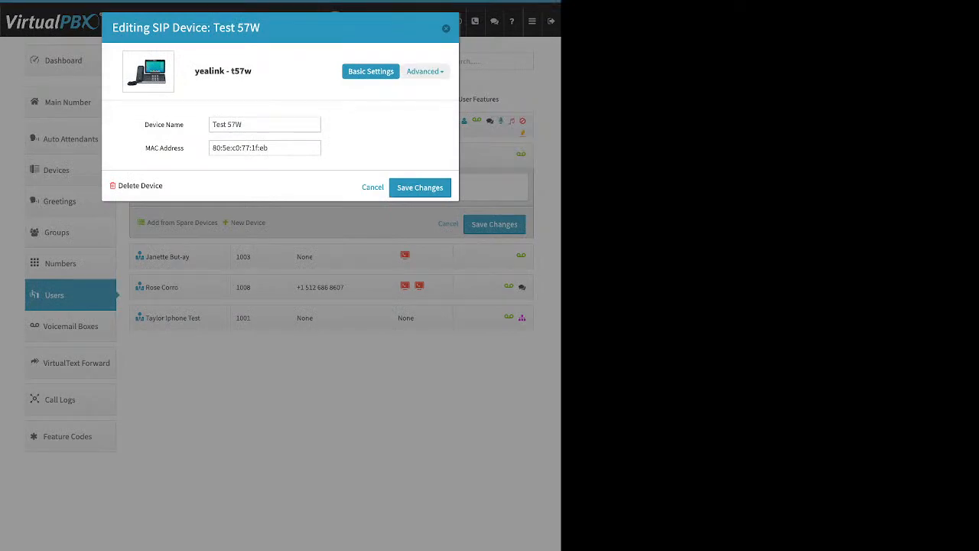
click(425, 71)
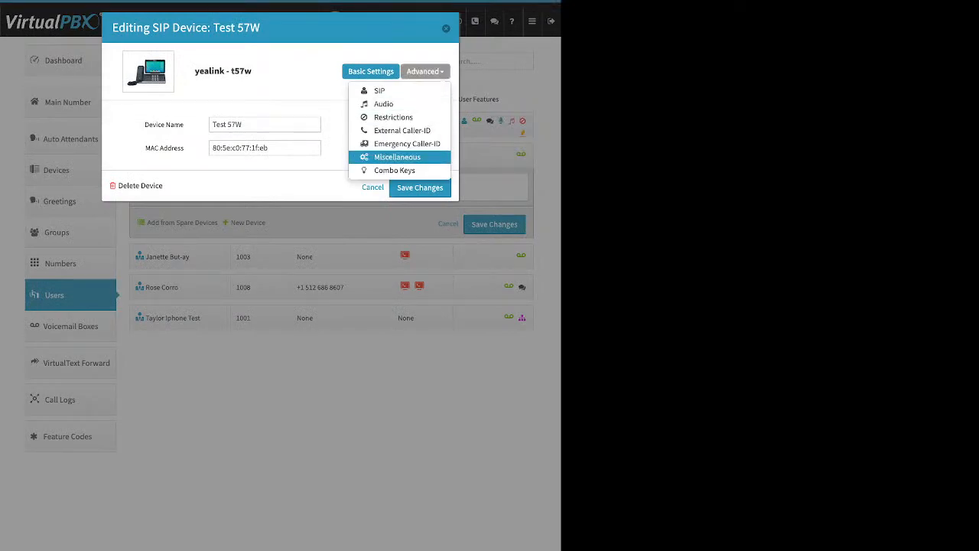
click(397, 156)
drag(130, 267, 184, 267)
click(239, 271)
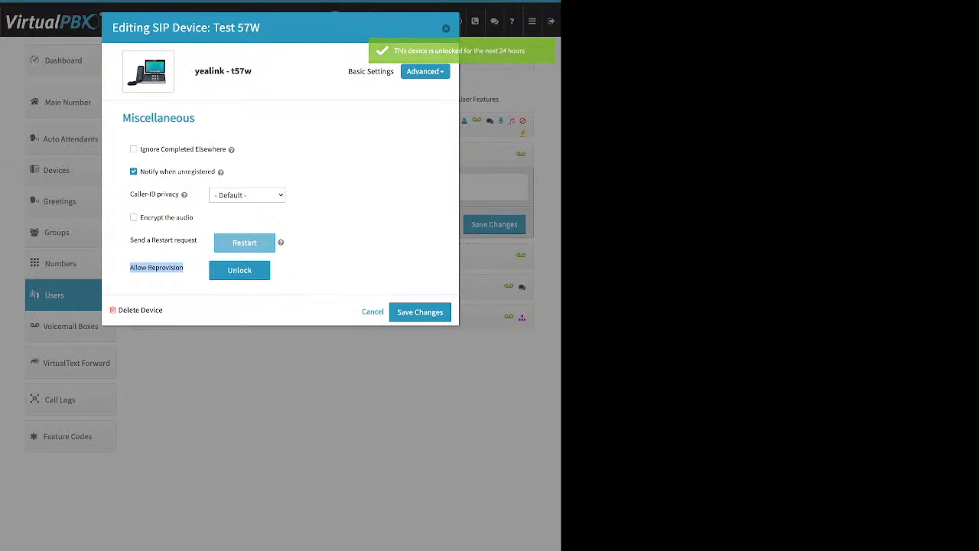
click(420, 312)
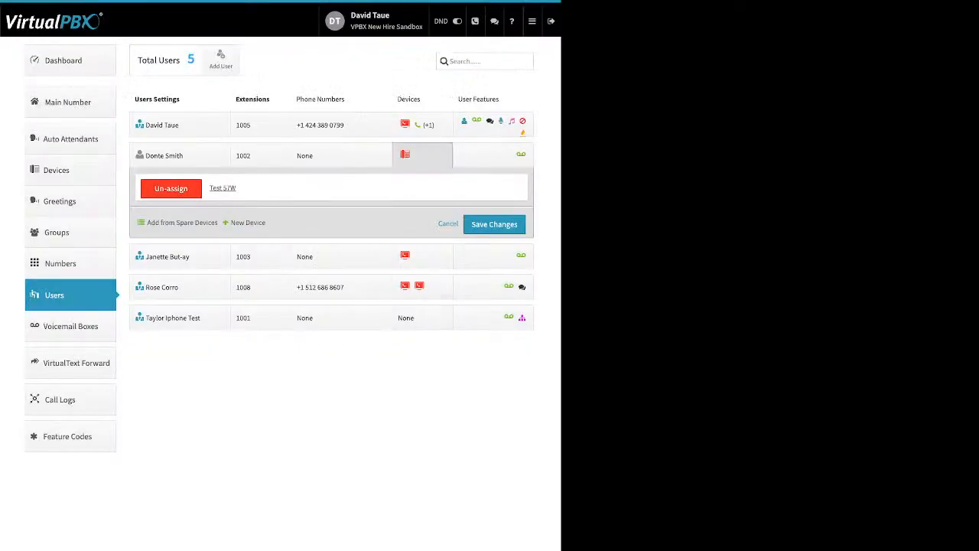
click(494, 224)
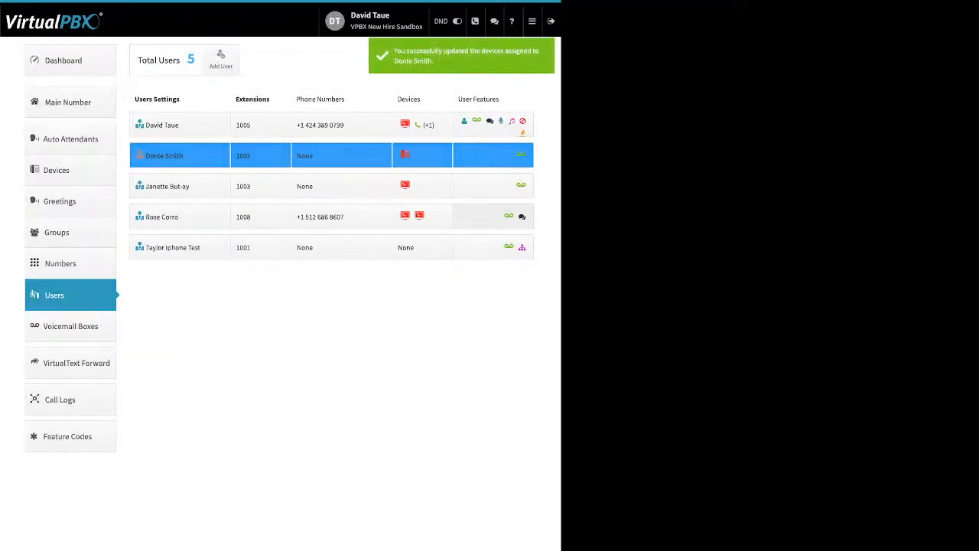
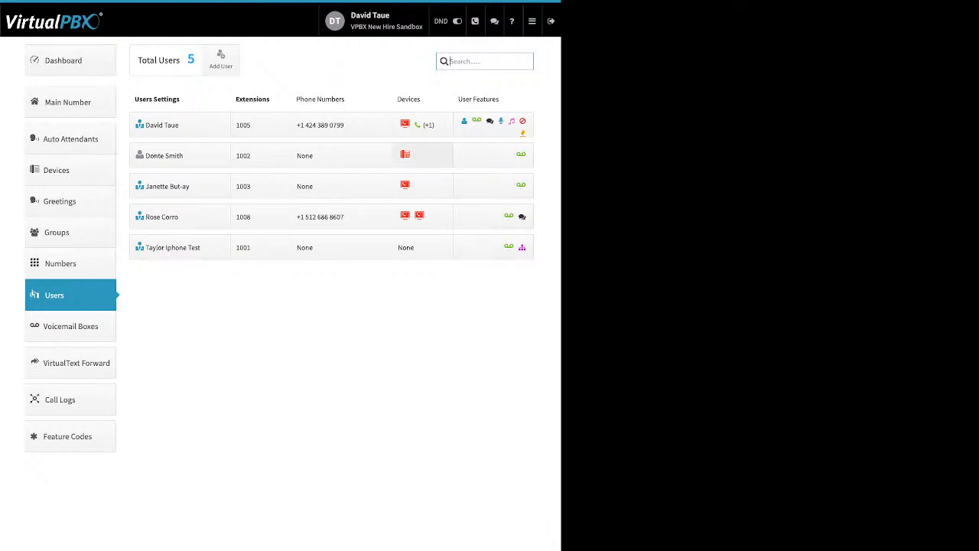
Step: Review the name and number fields for adding a cell phone to the extension 1005 user, and cancel without creating it
click(422, 155)
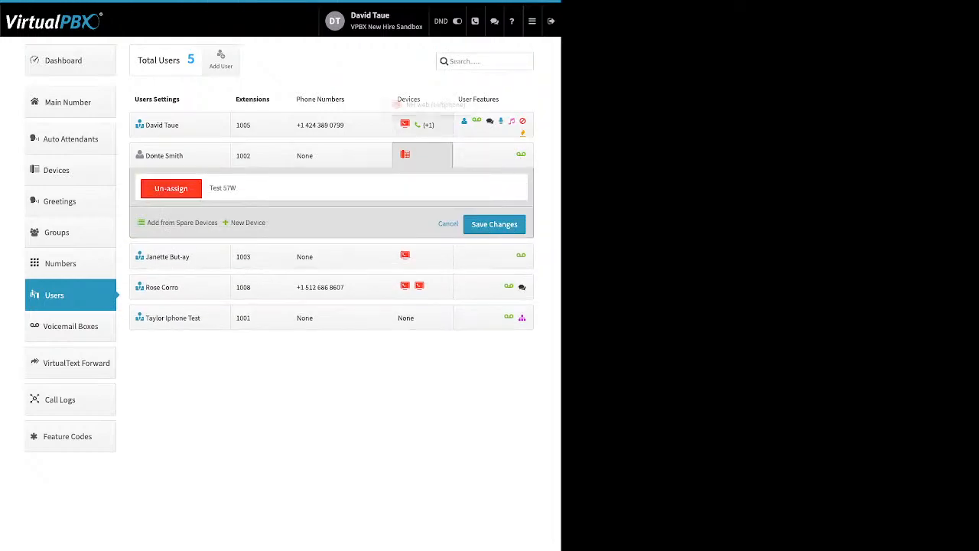
click(406, 124)
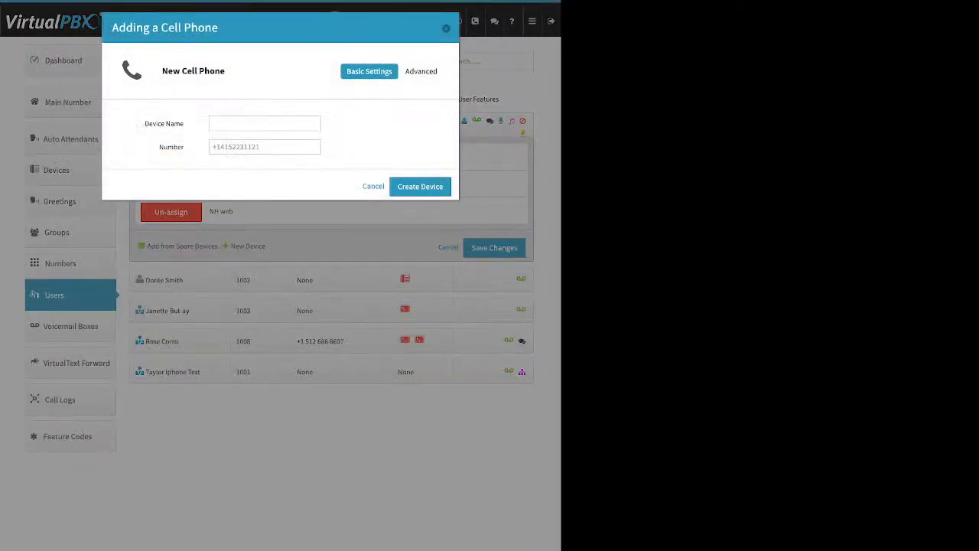
drag(141, 124, 174, 124)
double_click(171, 147)
key(Escape)
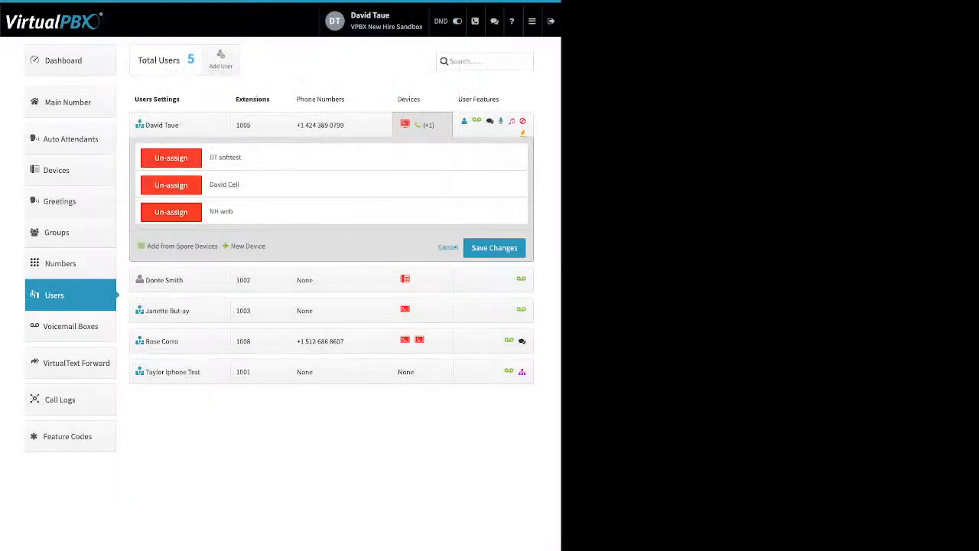
Step: Review the device name and number of the extension 1005 user's existing cell phone, and open its advanced options
click(224, 184)
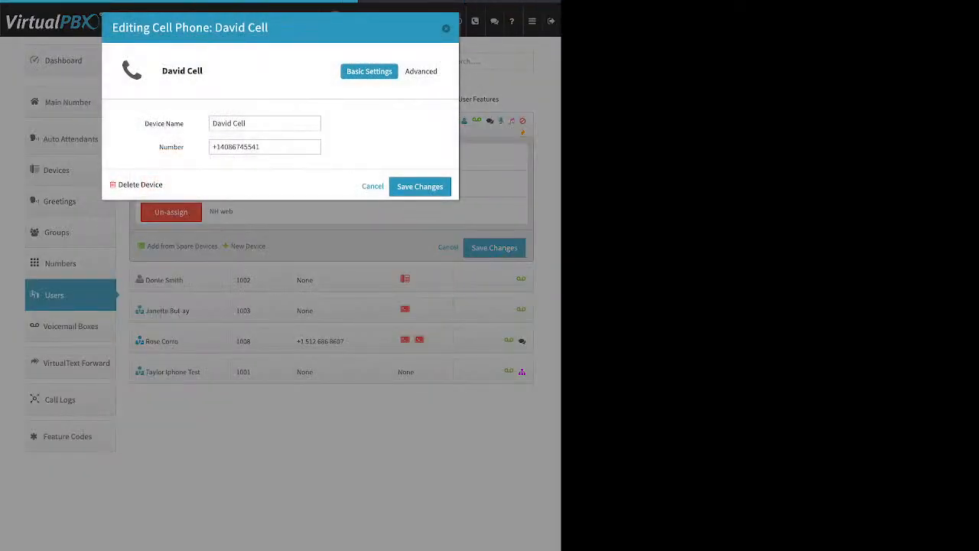
drag(144, 123, 264, 148)
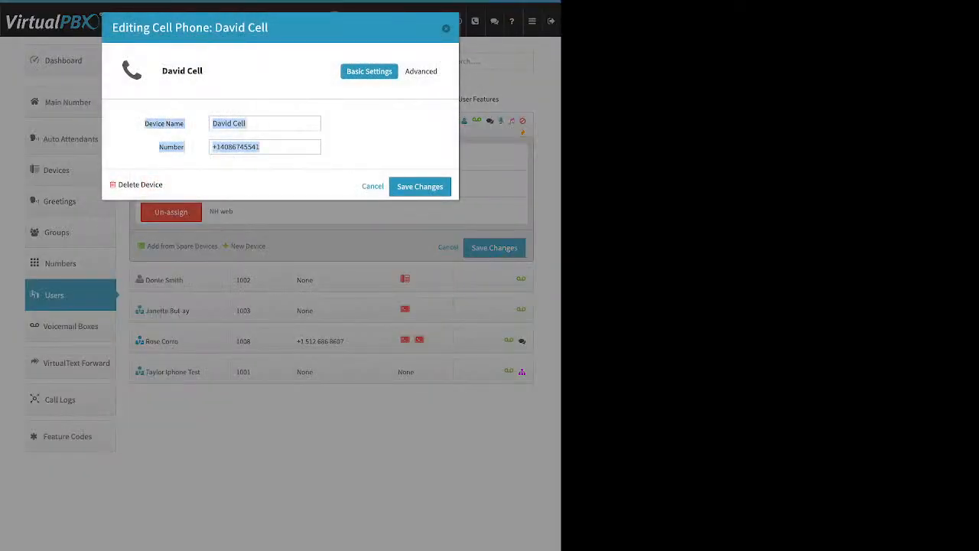
click(368, 135)
click(424, 71)
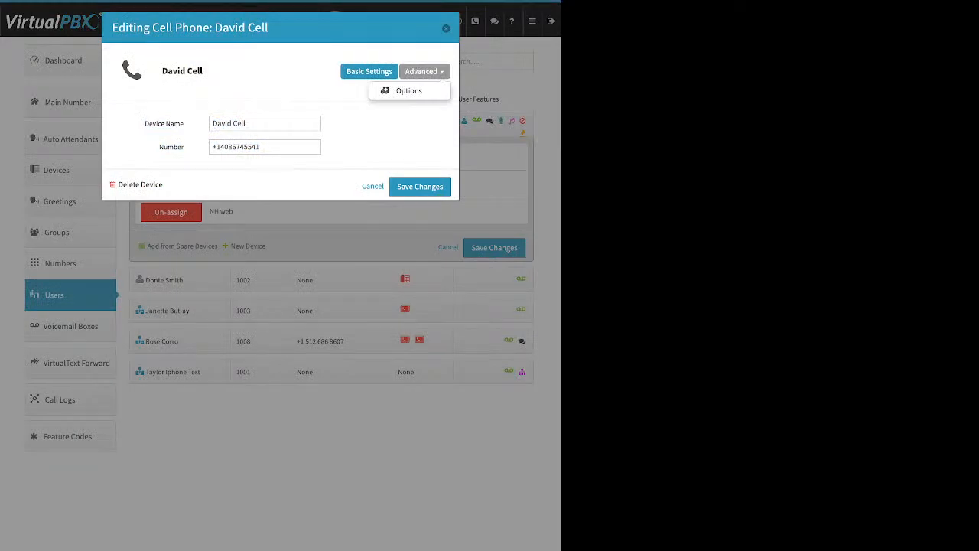
click(409, 91)
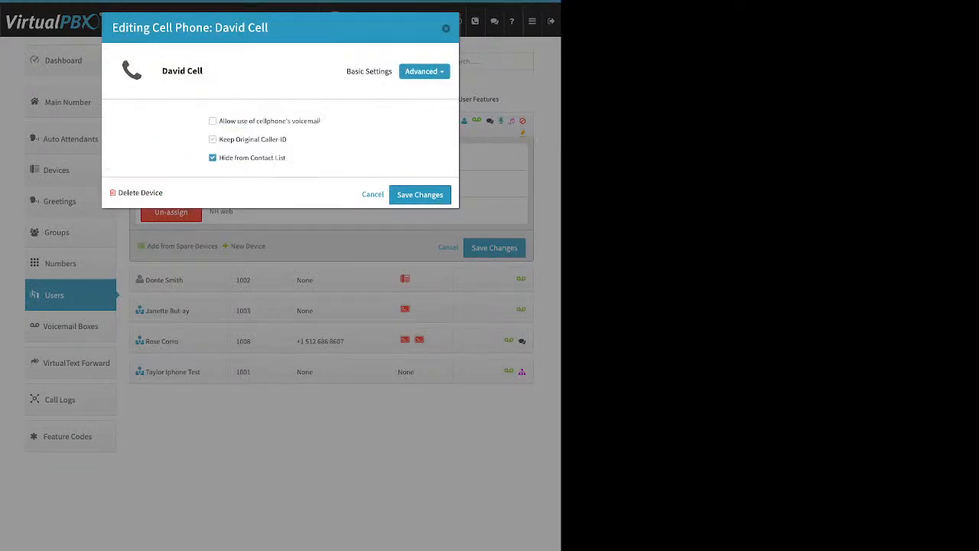
Step: Try turning on Keep Original Caller ID and Allow use of cellphone's voicemail, and turn both options off again
click(212, 139)
drag(322, 122, 219, 122)
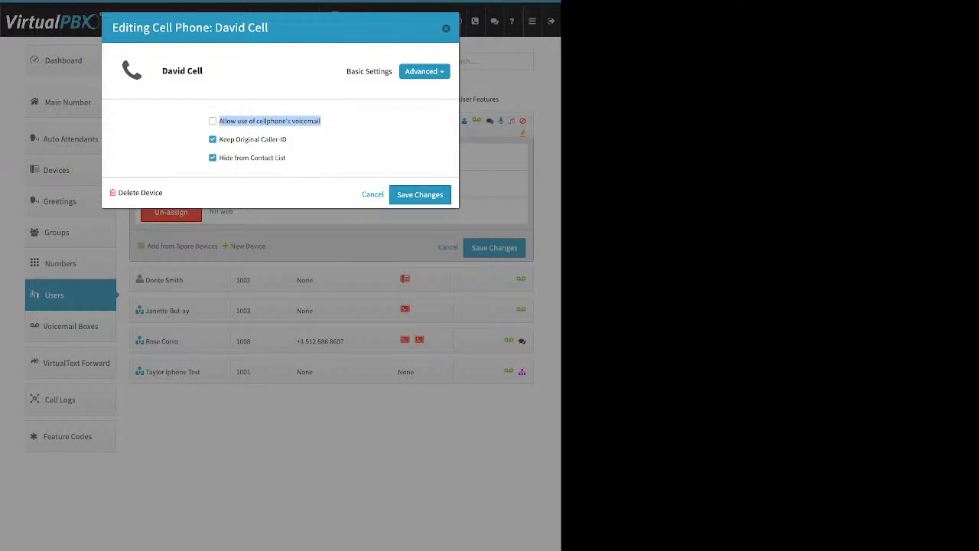
click(212, 121)
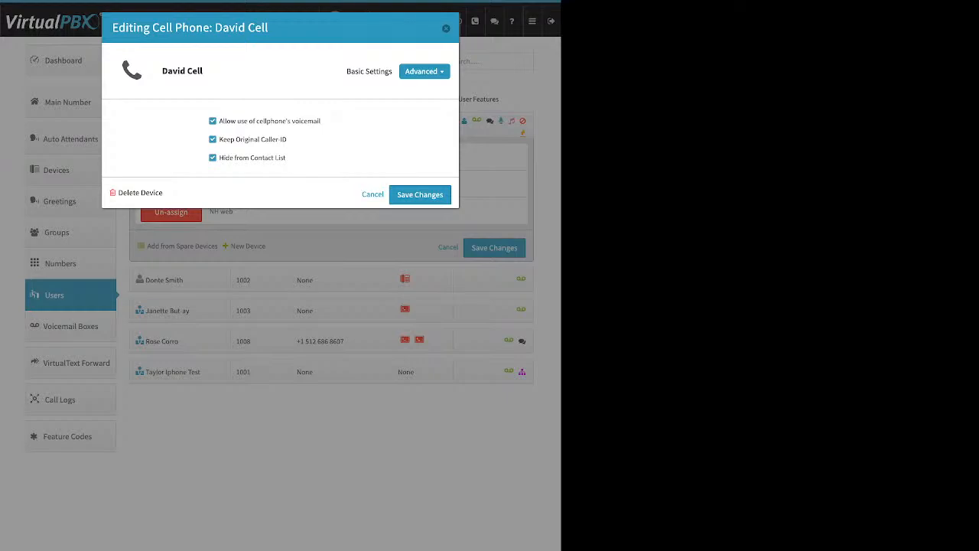
click(213, 121)
click(213, 121)
click(213, 120)
drag(220, 140, 288, 139)
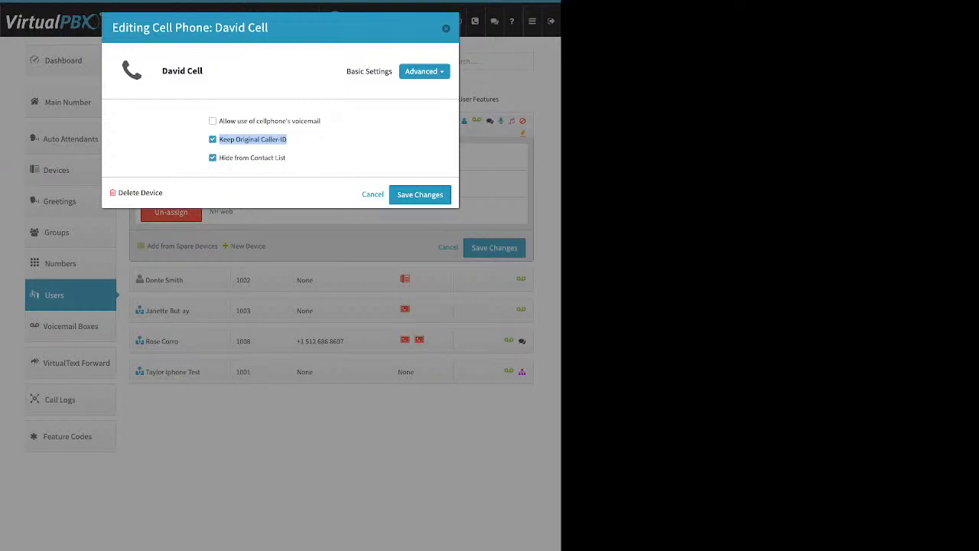
click(213, 139)
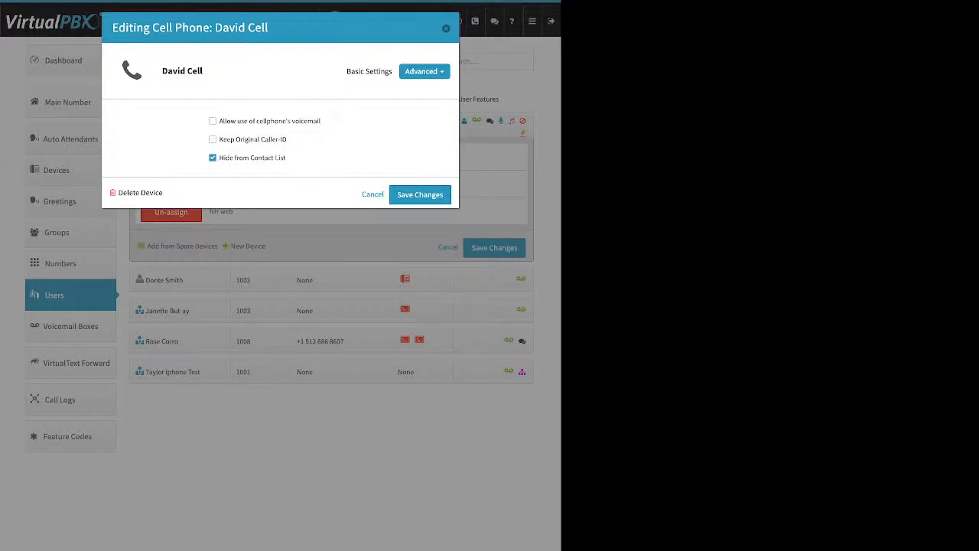
Step: Close the cell phone's settings, and review the Company Caller ID settings from the dashboard without changing them
click(446, 28)
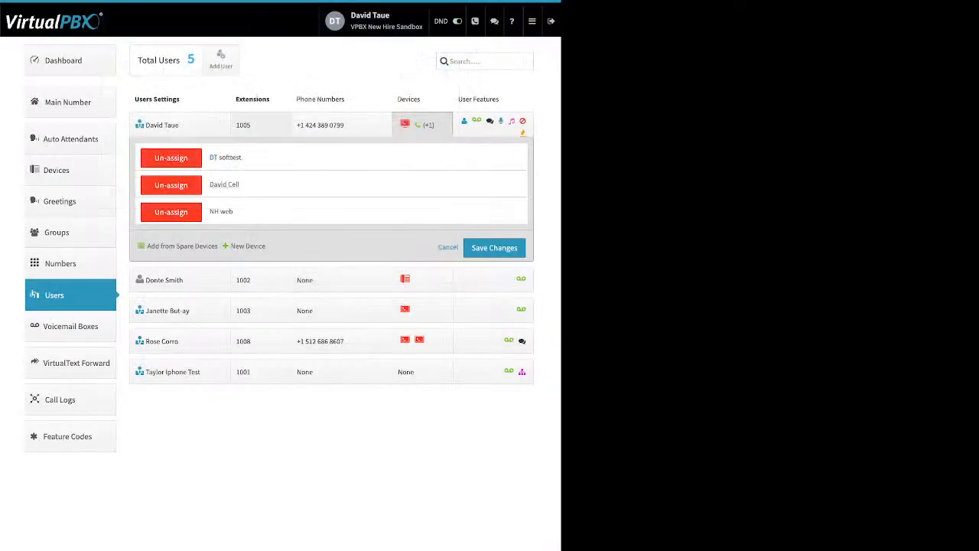
click(64, 60)
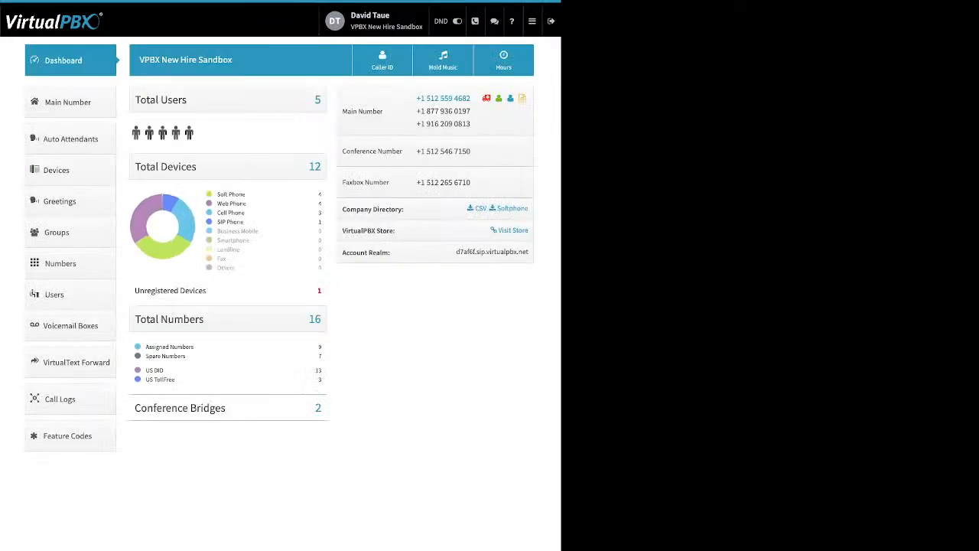
click(383, 60)
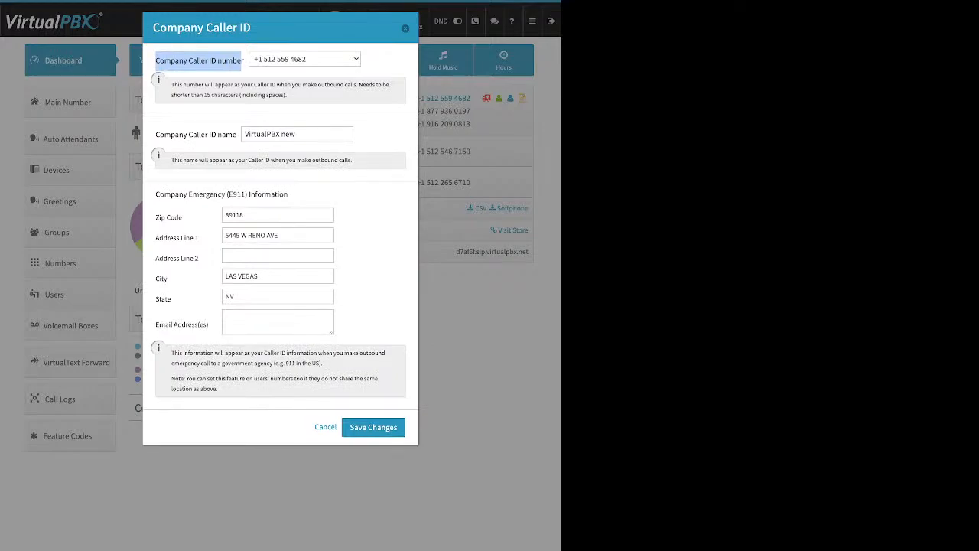
click(405, 29)
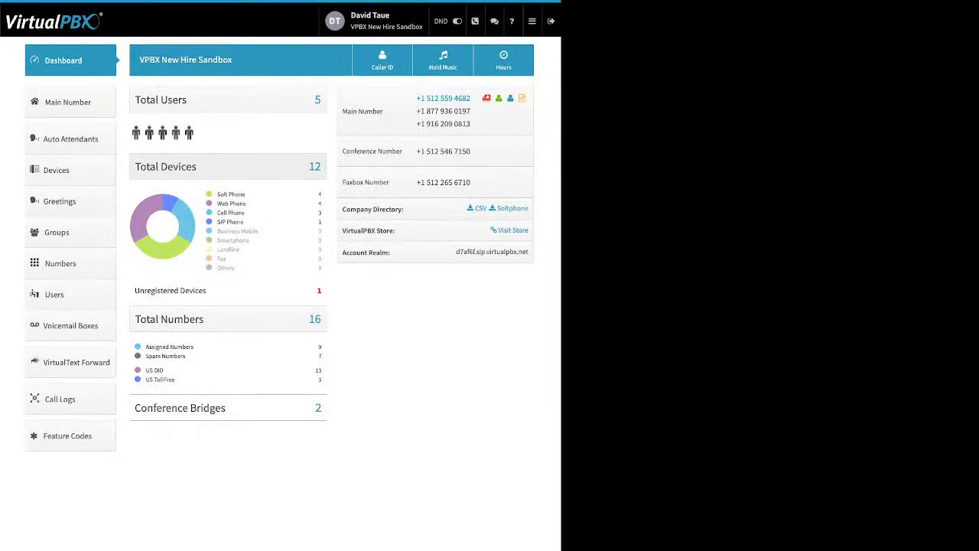
Step: Start adding a new soft phone to the extension 1002 user's devices, and dismiss the emergency calling notice
click(61, 294)
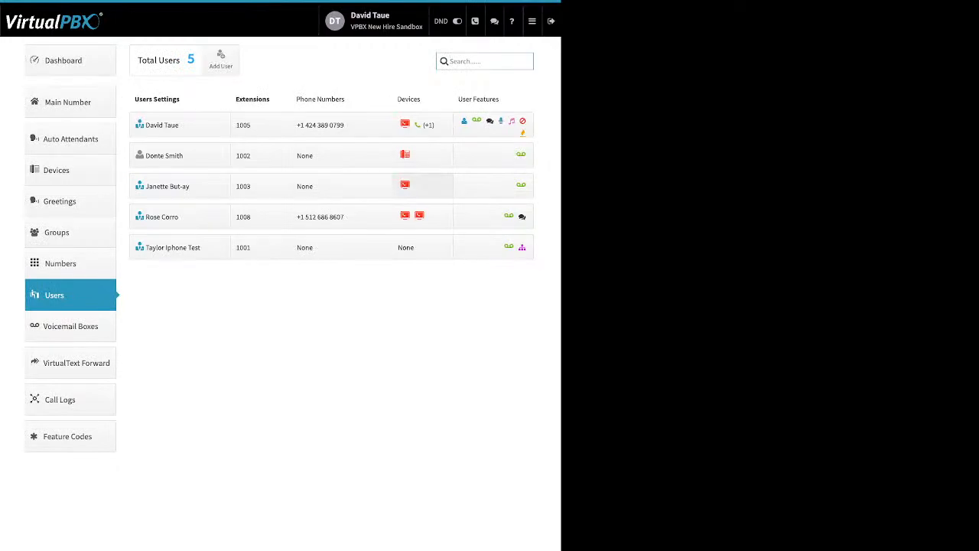
click(422, 155)
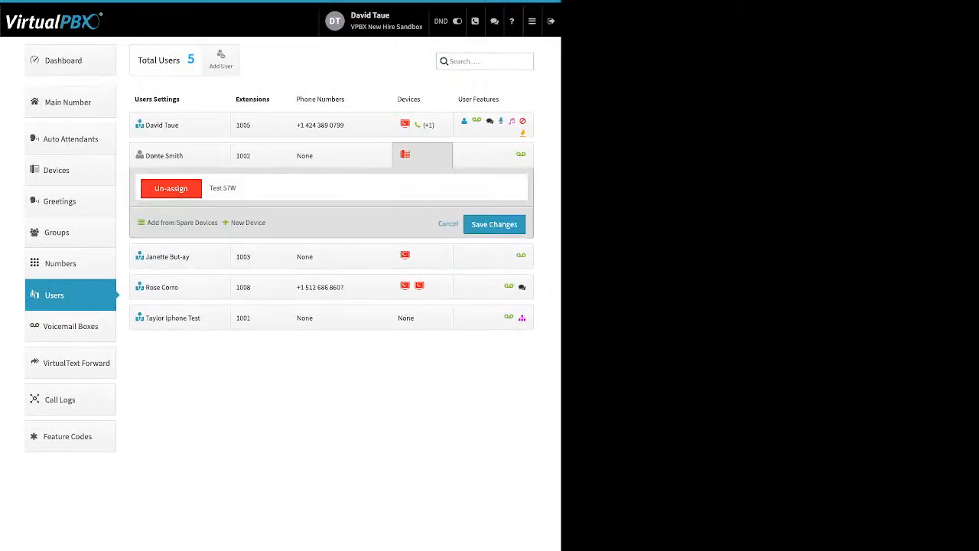
click(248, 222)
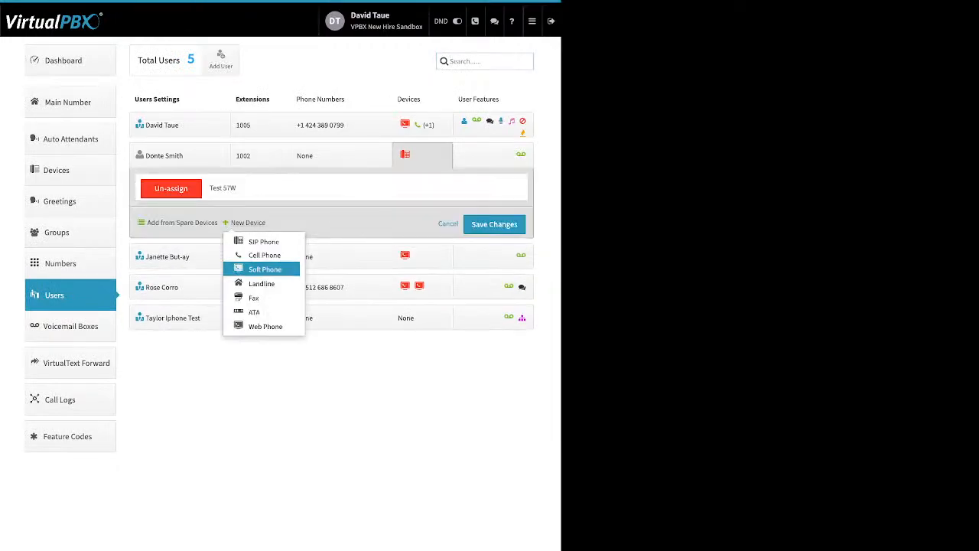
click(265, 269)
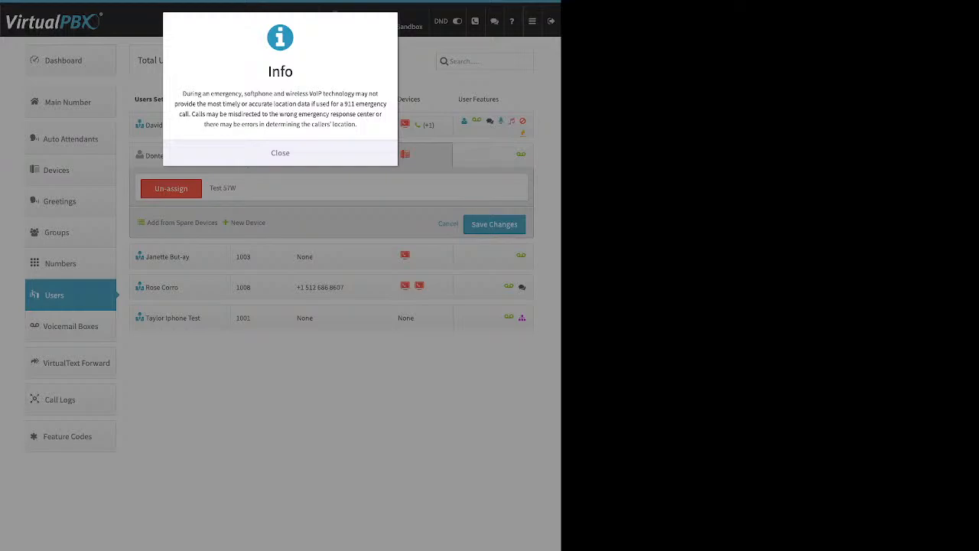
click(295, 153)
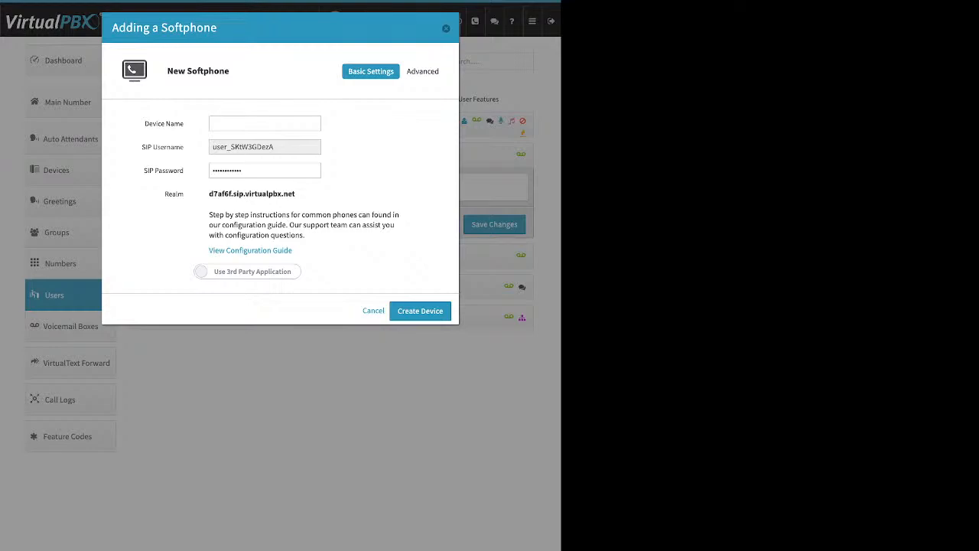
Step: Review the new softphone's device name, SIP username, SIP password, realm and configuration guide link
drag(144, 123, 184, 123)
drag(275, 146, 212, 146)
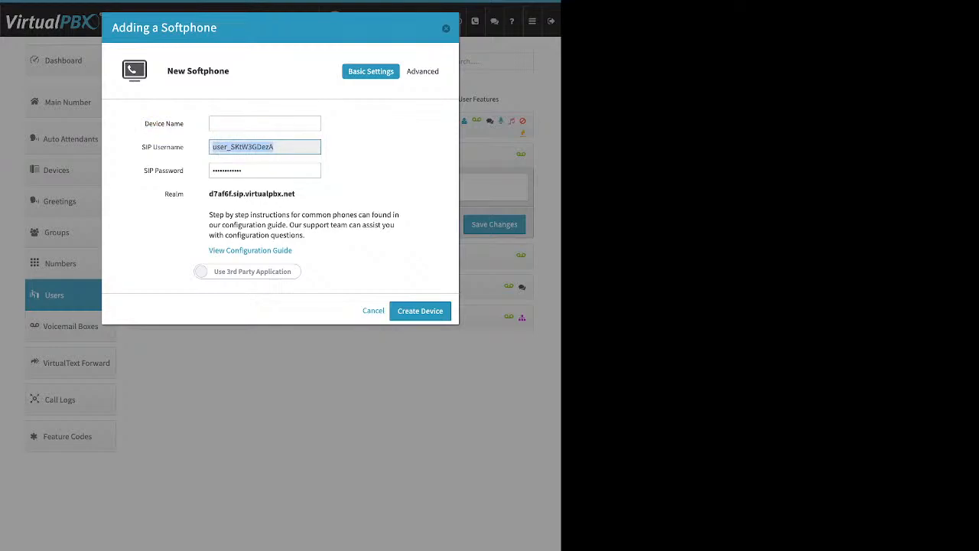
click(268, 170)
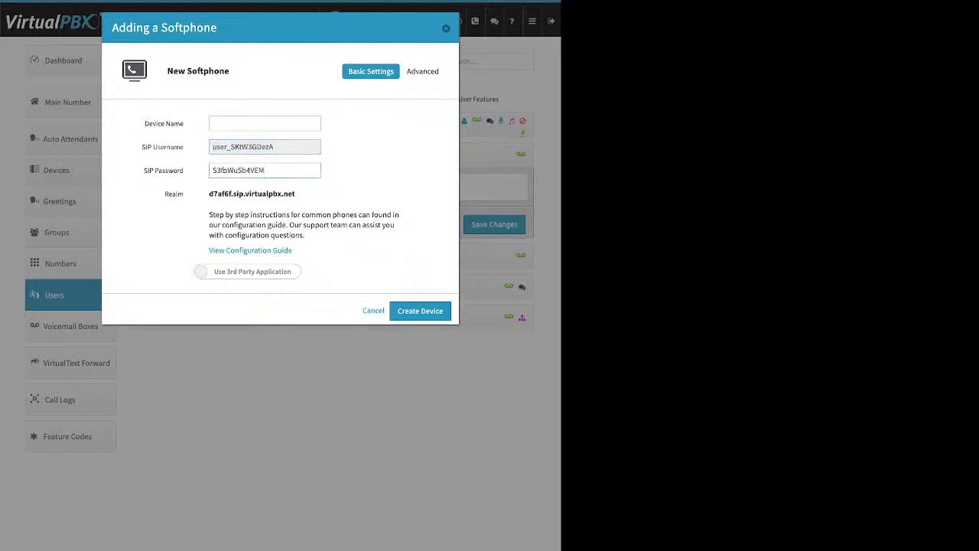
drag(265, 170, 212, 169)
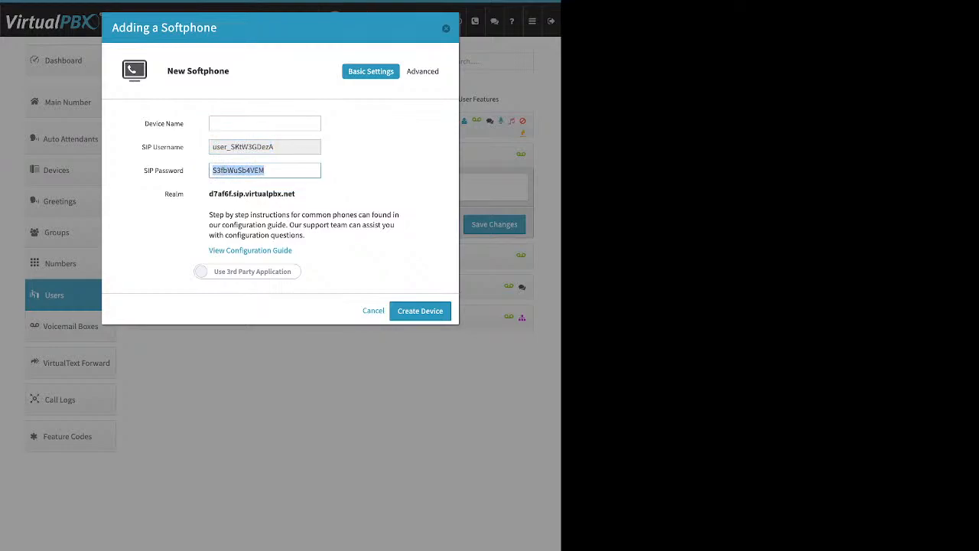
drag(296, 194, 209, 194)
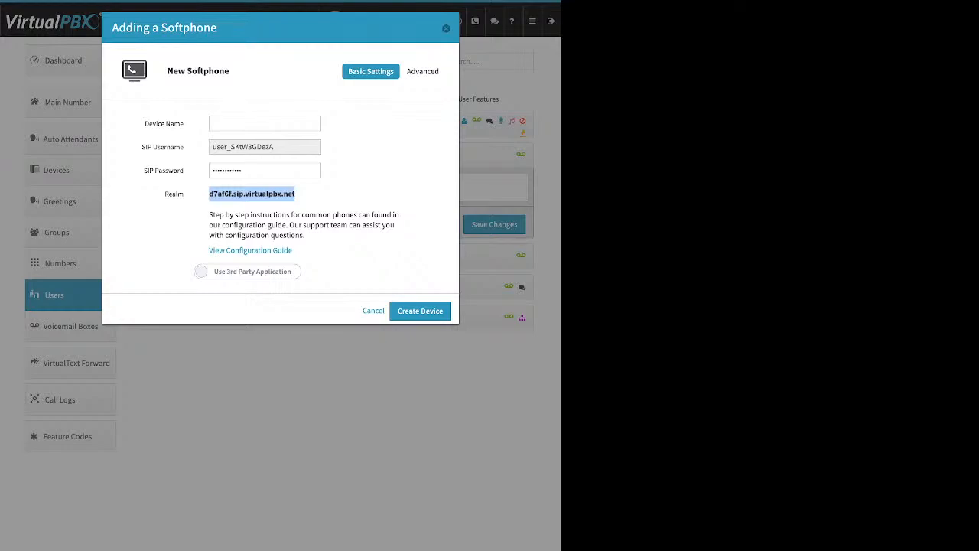
click(295, 194)
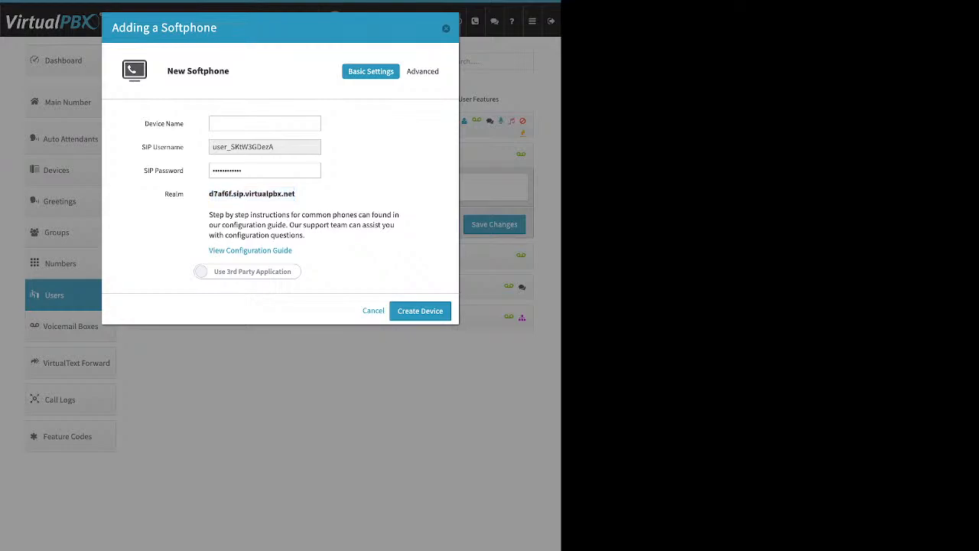
drag(293, 251, 208, 251)
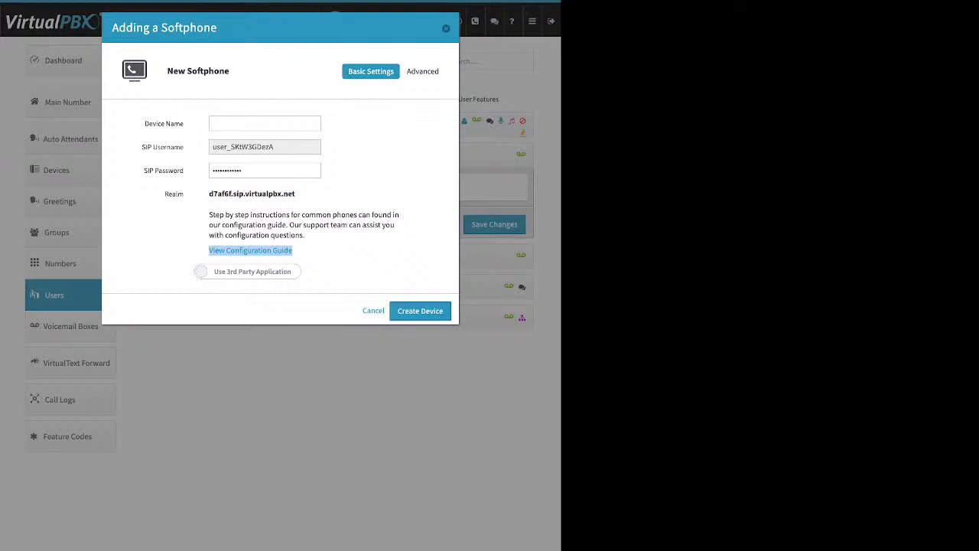
Step: Switch the new softphone to the VirtualPBX application, create it with the name test, and save the user's device assignments
click(247, 271)
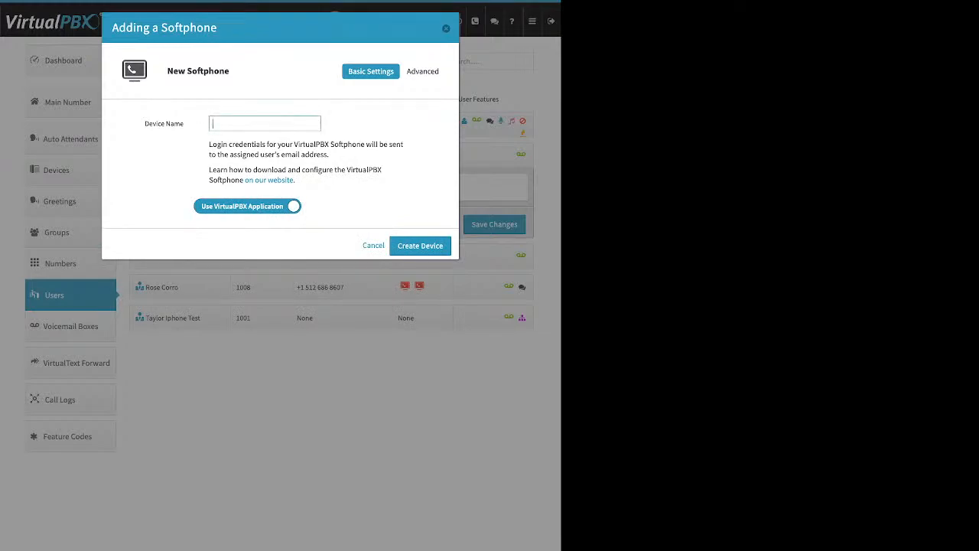
text(test)
click(420, 245)
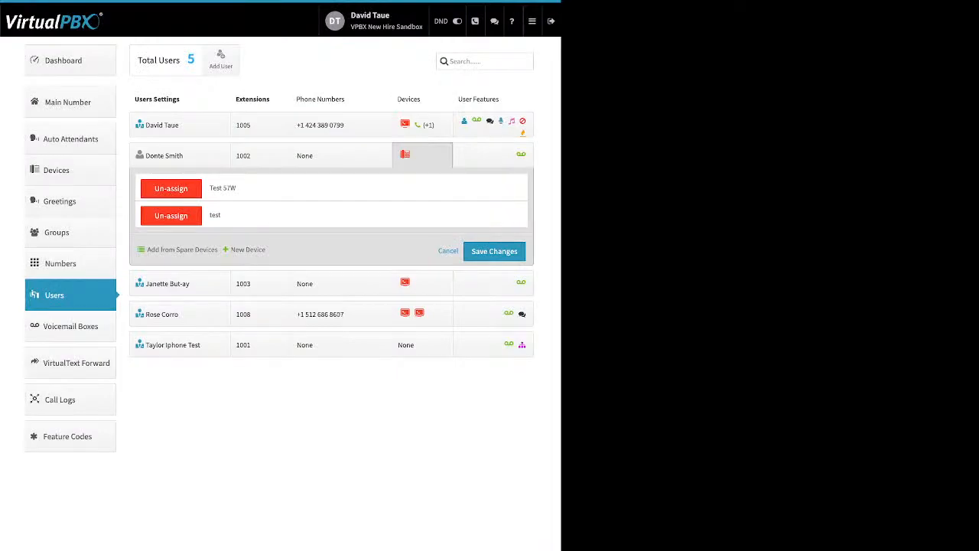
click(494, 252)
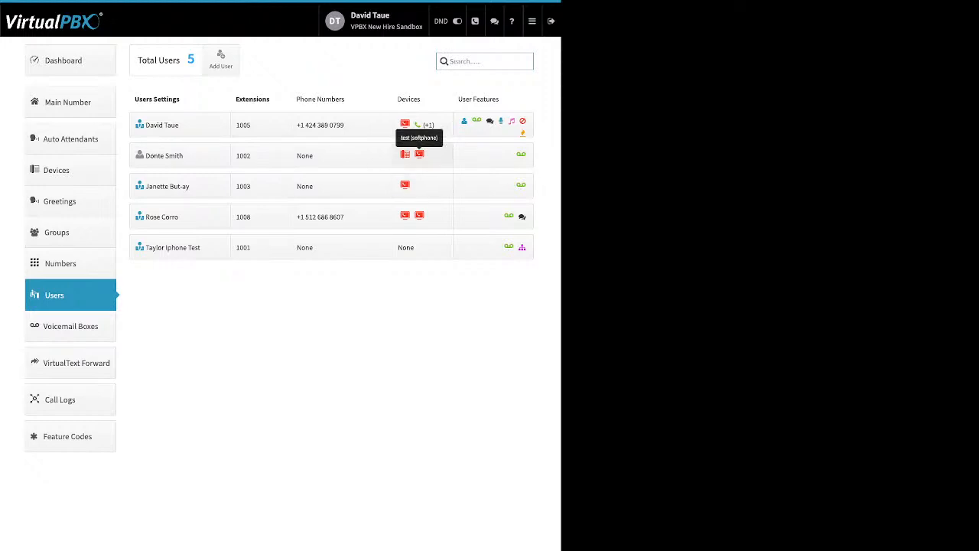
Step: Review the delete and password reset options of the extension 1002 user's test softphone, and permanently delete the device
click(419, 154)
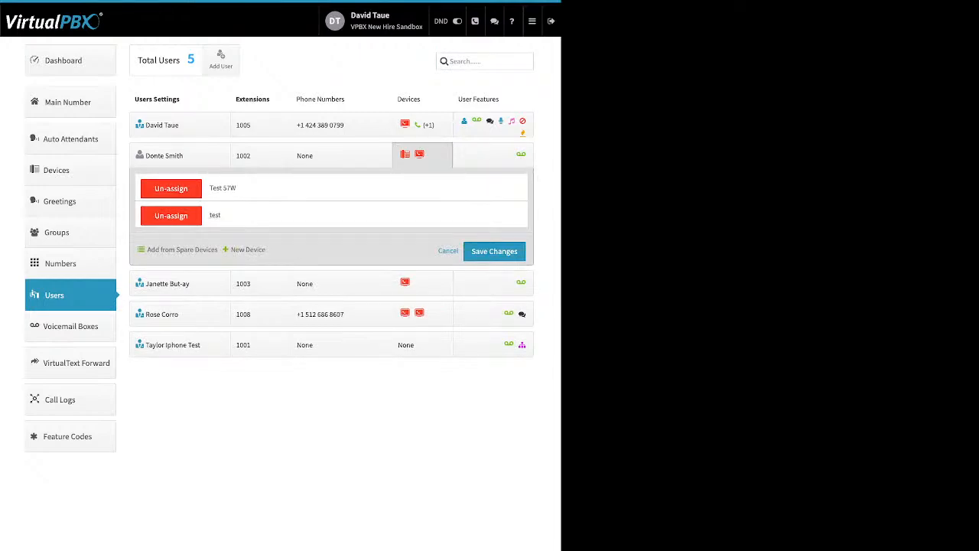
click(215, 215)
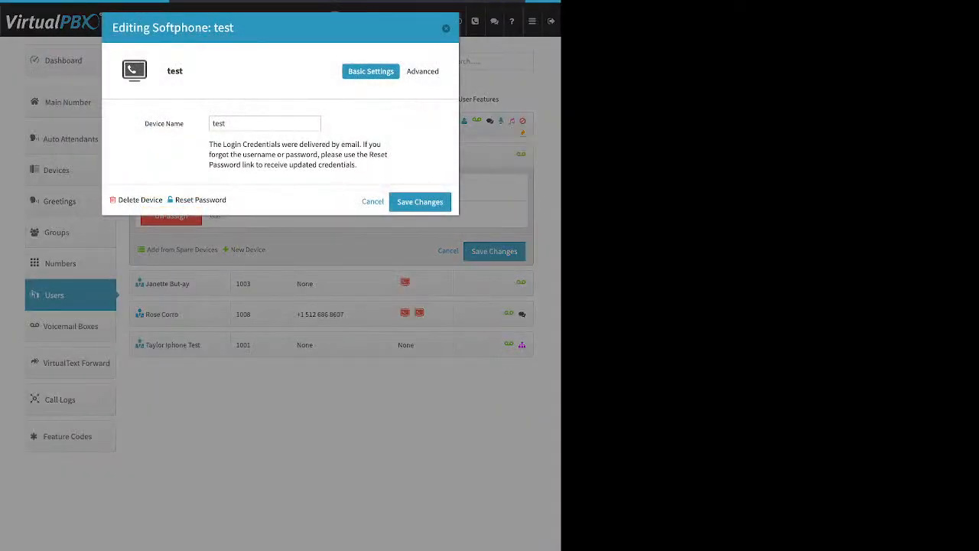
drag(163, 200, 118, 200)
click(118, 201)
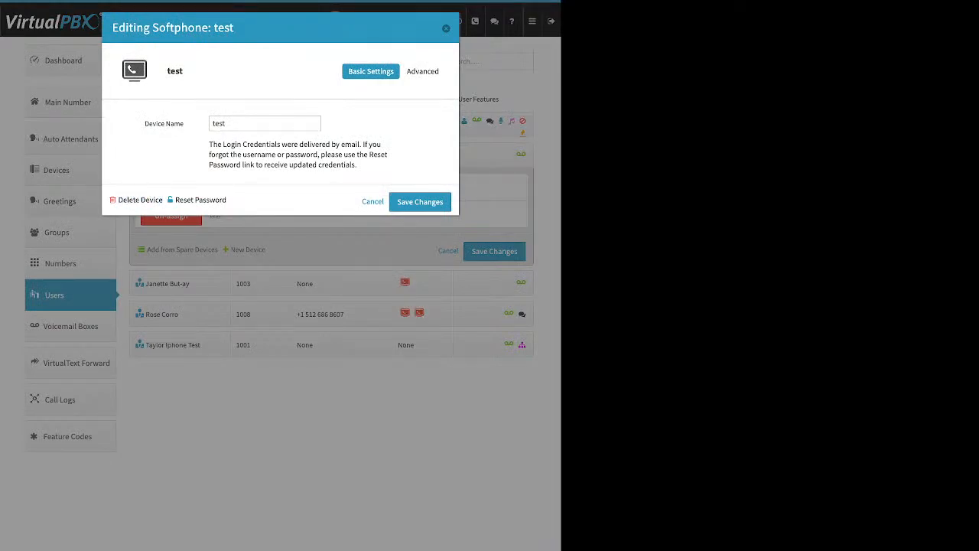
drag(227, 199, 175, 200)
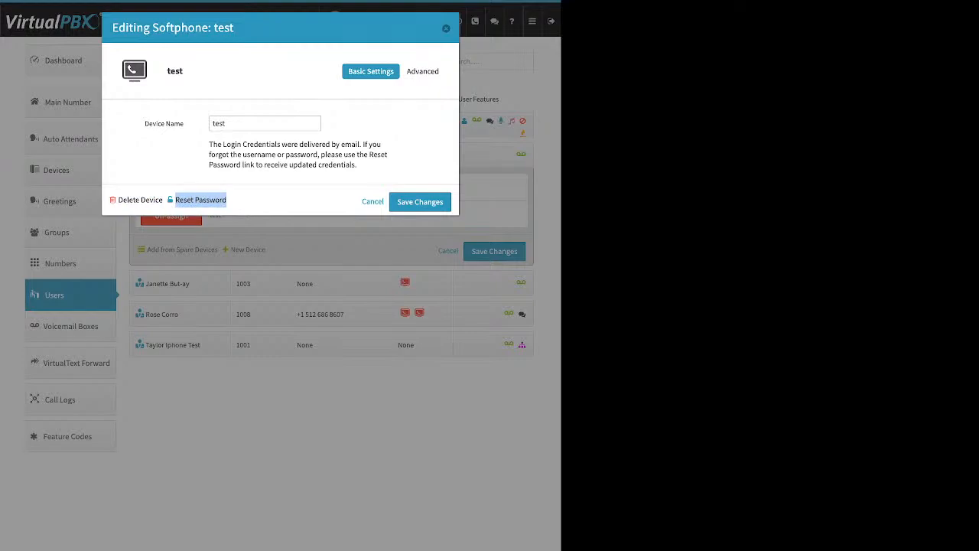
click(140, 199)
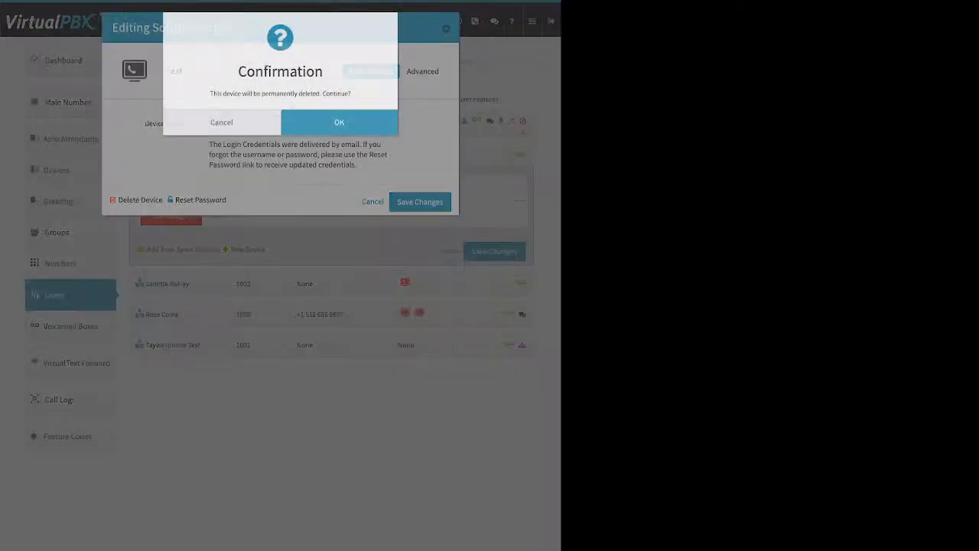
click(339, 122)
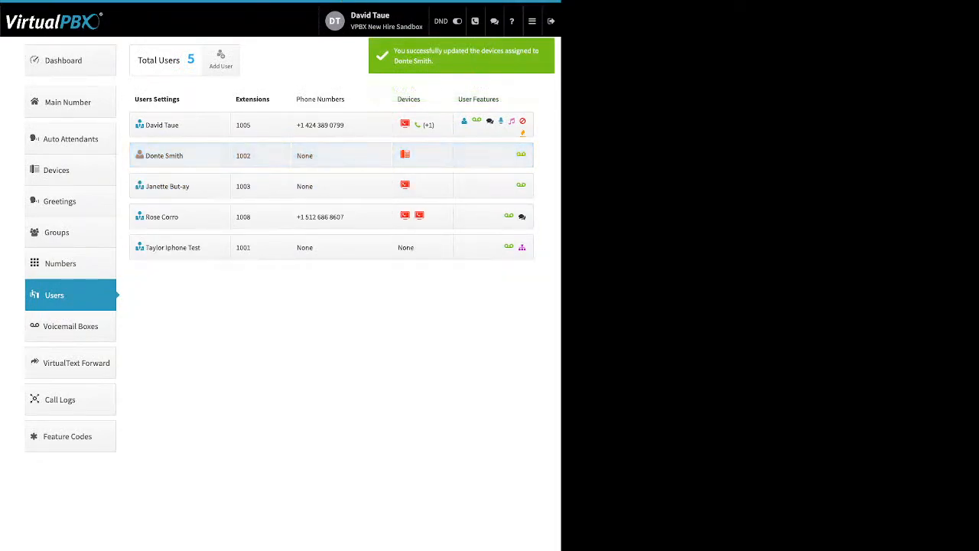
Step: Review the basic settings for adding a web phone to the extension 1002 user, and cancel without creating it
click(413, 156)
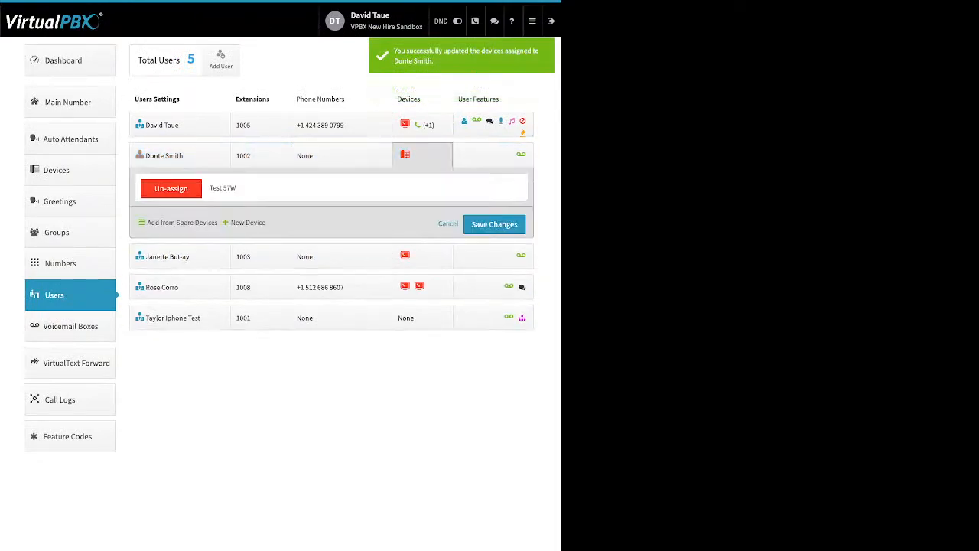
click(246, 222)
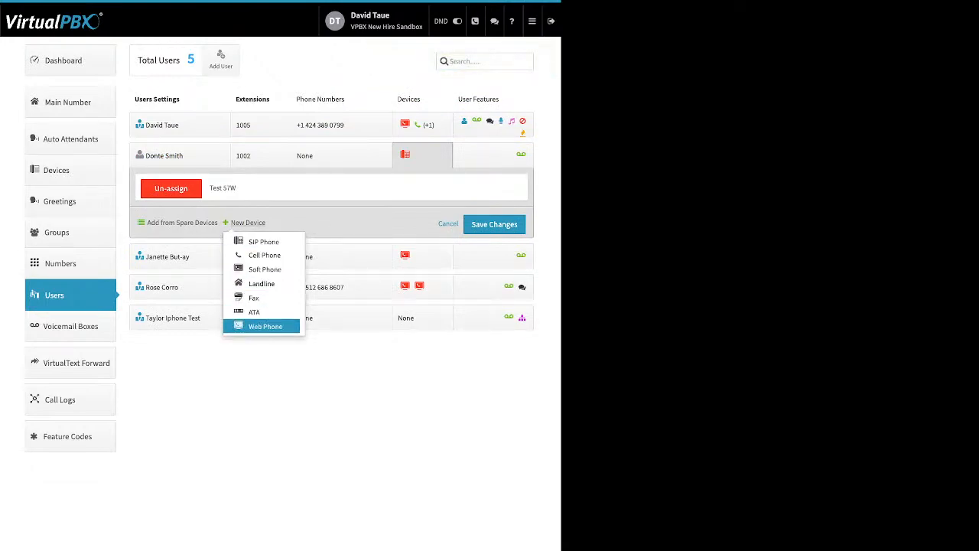
click(265, 326)
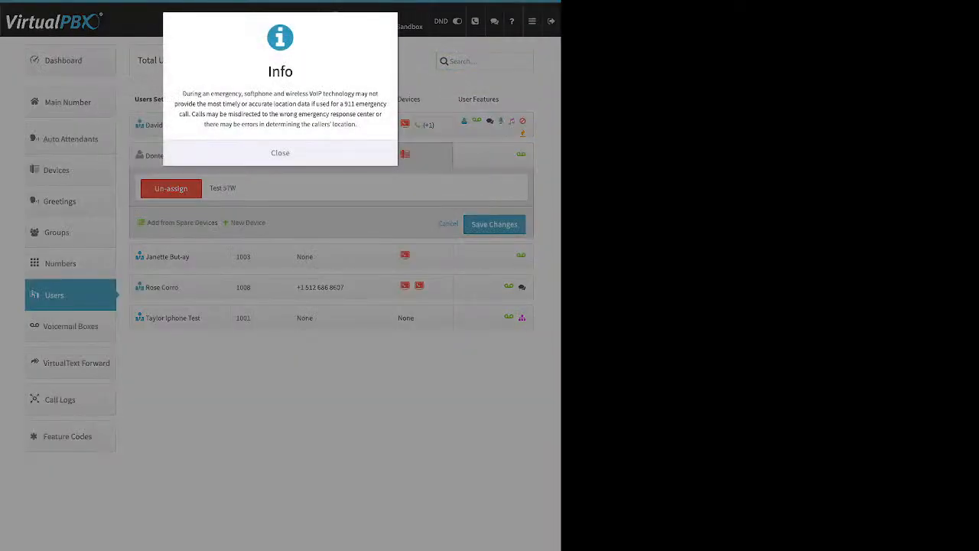
click(280, 153)
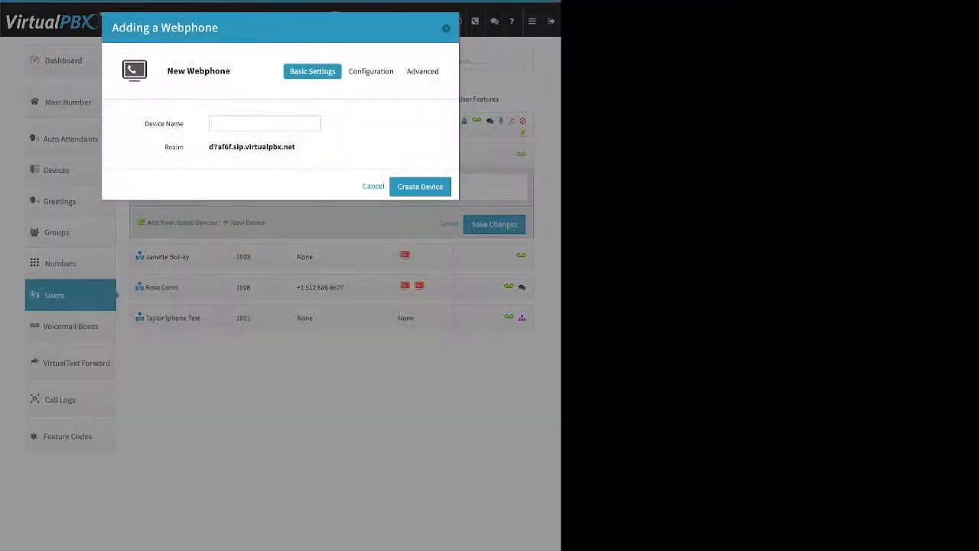
drag(145, 123, 184, 123)
key(Escape)
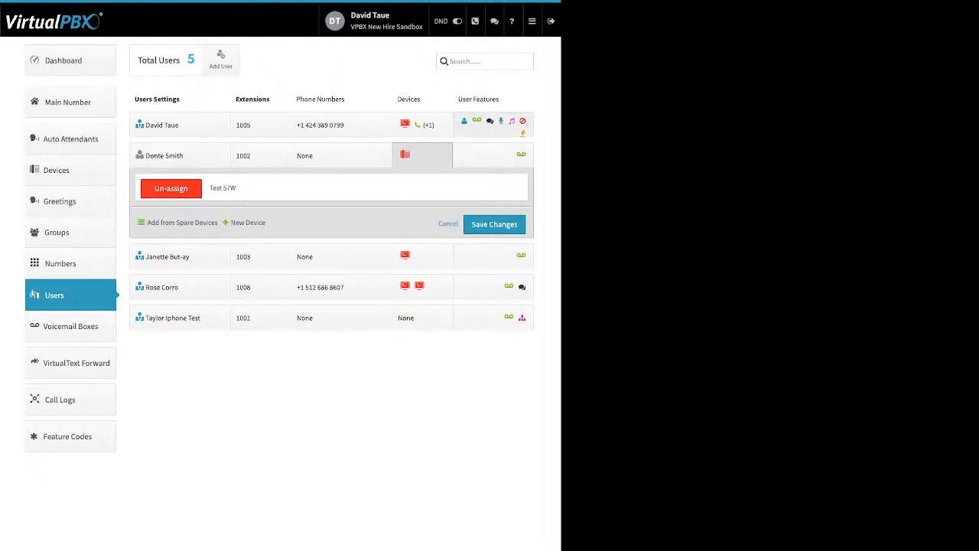
Step: Review the Caller-ID Number feature and its number choices for the extension 1005 user, and close it without saving
click(490, 122)
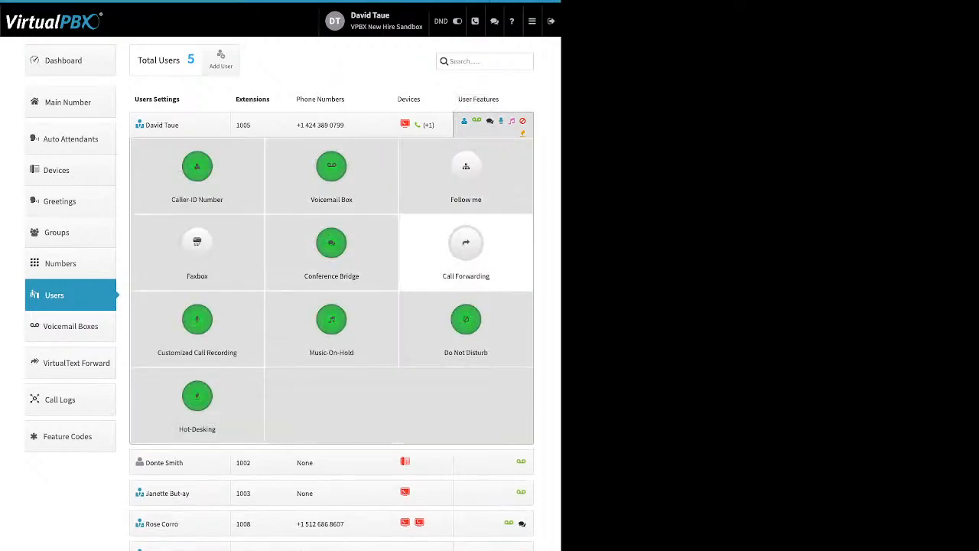
click(196, 168)
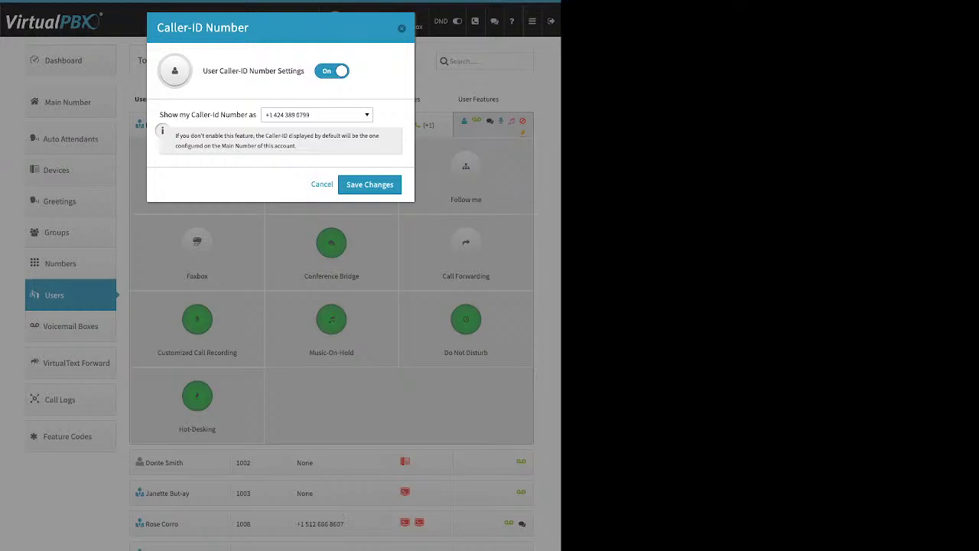
drag(218, 72, 304, 71)
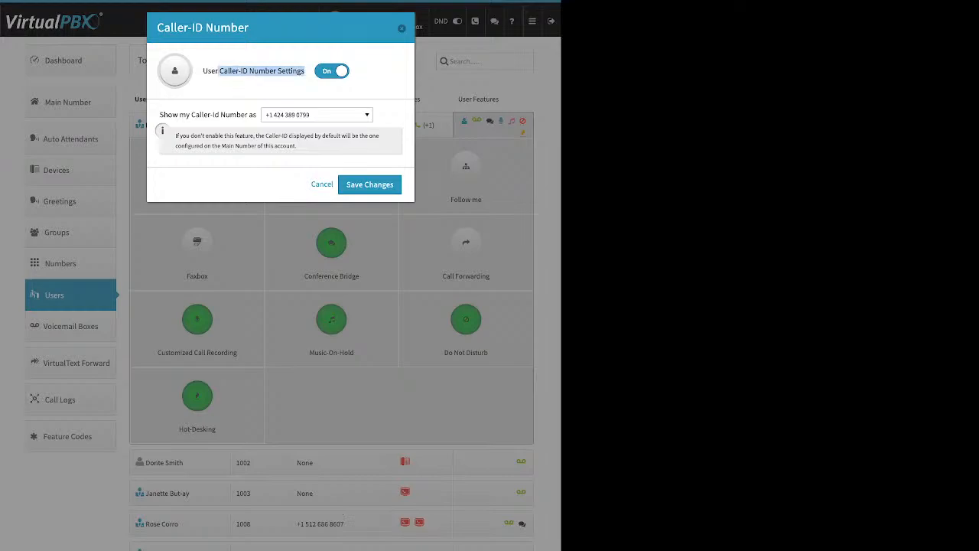
click(191, 115)
drag(191, 115, 257, 115)
click(317, 115)
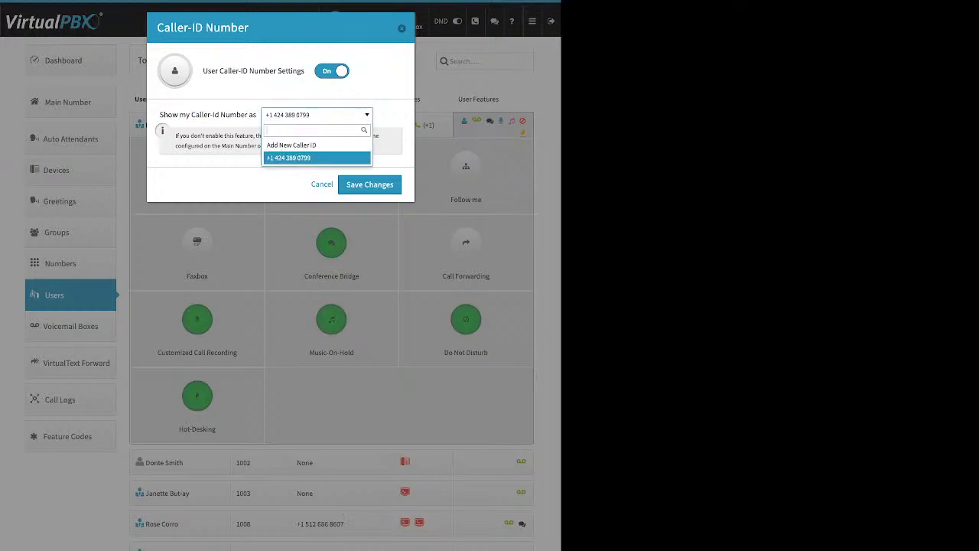
click(317, 158)
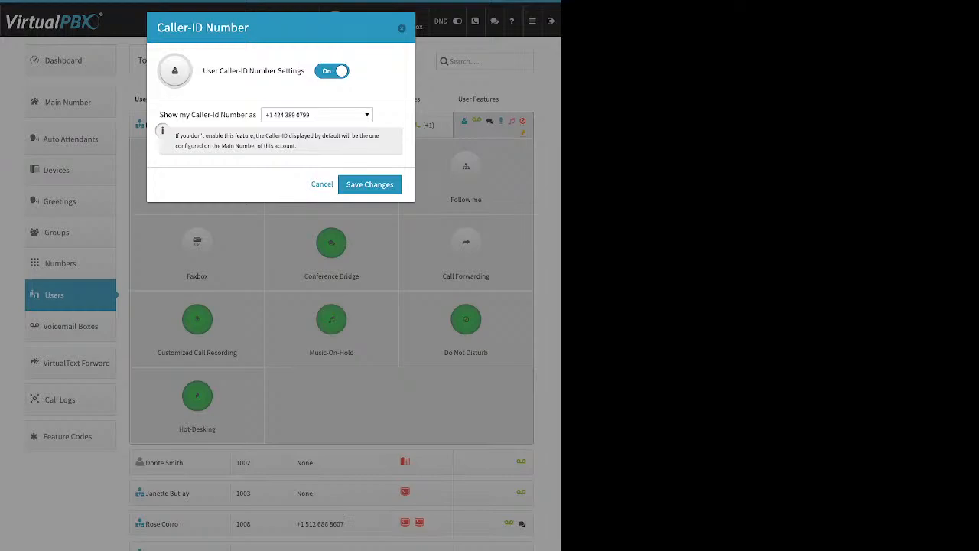
click(402, 29)
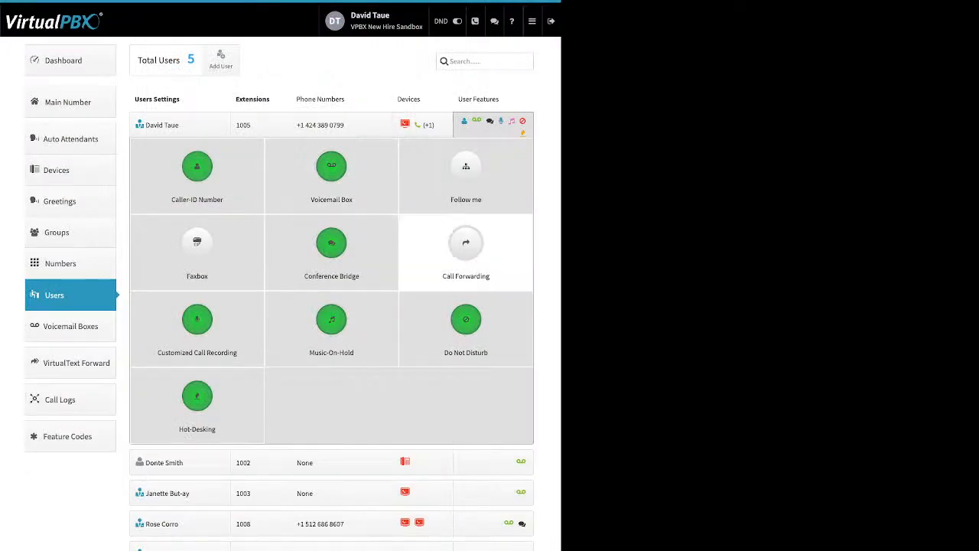
Step: Review the Voicemail Box feature of the extension 1005 user, including deleting messages after notification and attaching them to email, and close it without saving
click(332, 166)
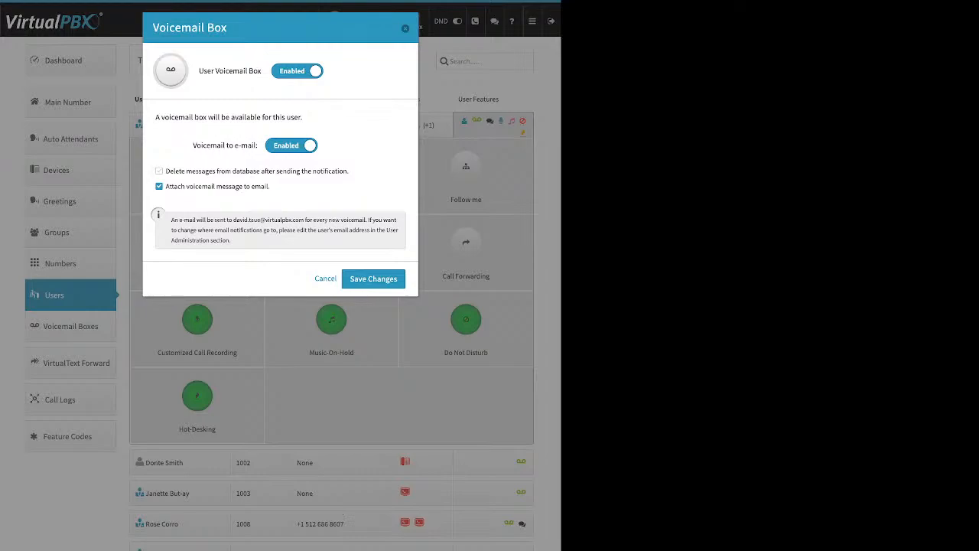
drag(270, 186, 169, 186)
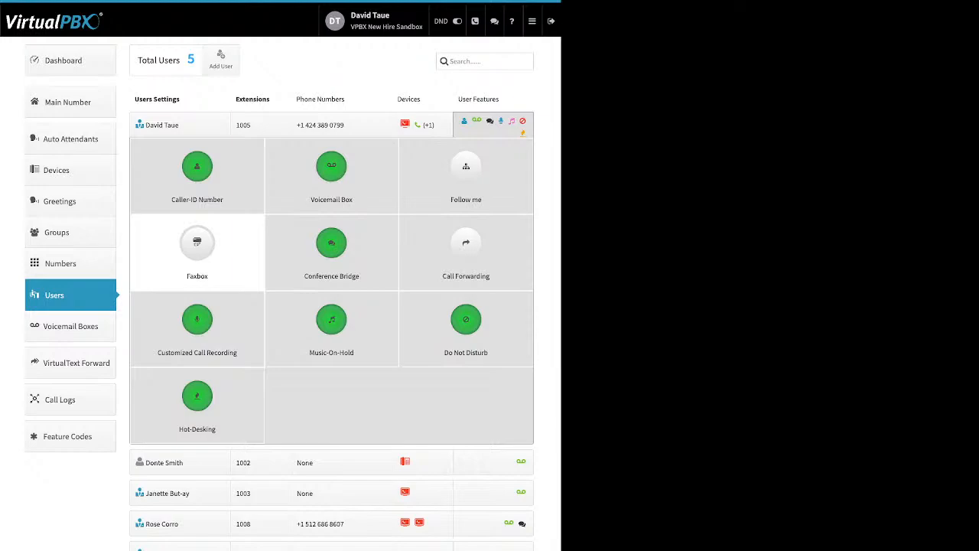
click(331, 167)
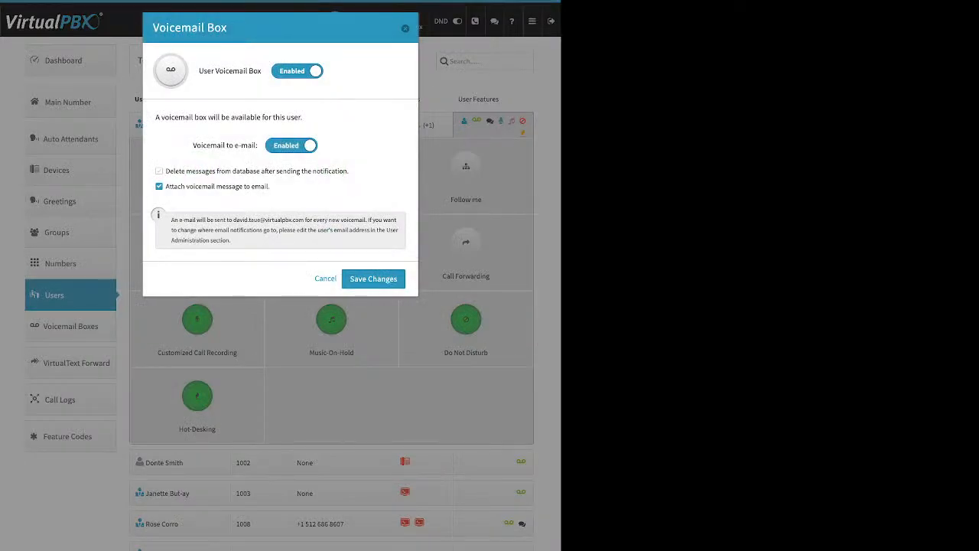
drag(350, 170, 165, 171)
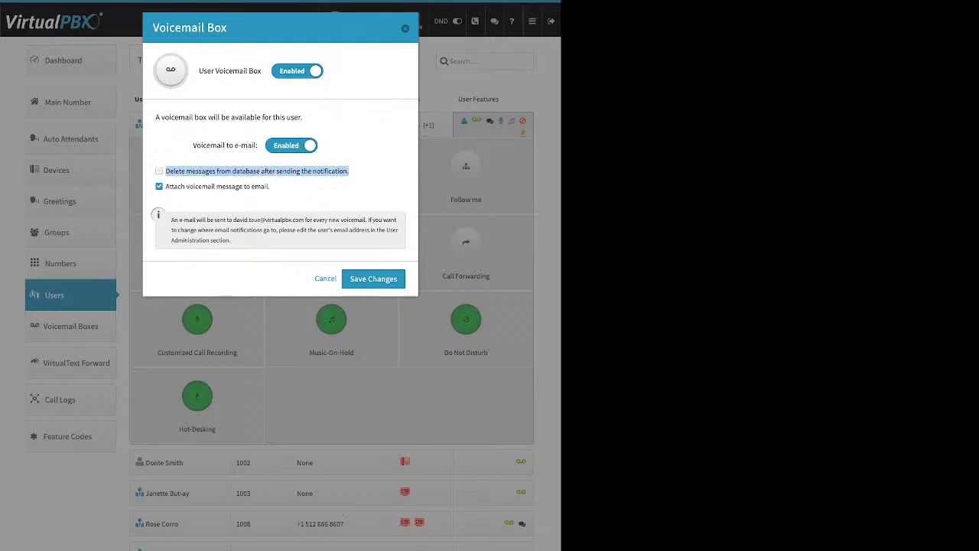
click(159, 171)
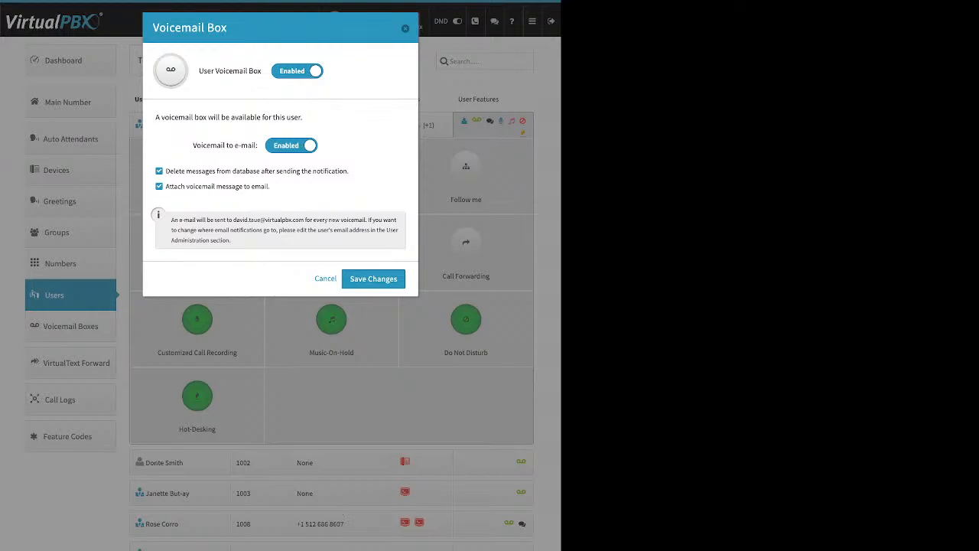
click(406, 28)
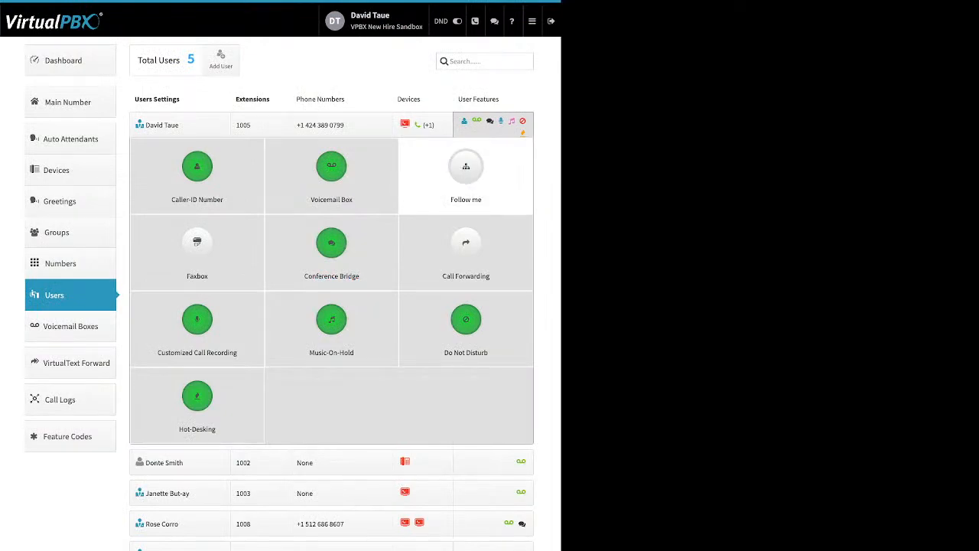
Step: Enable Follow me for the extension 1005 user, and set DT softtest to ring for 0–41 seconds and NH web for 0–35 seconds
click(466, 172)
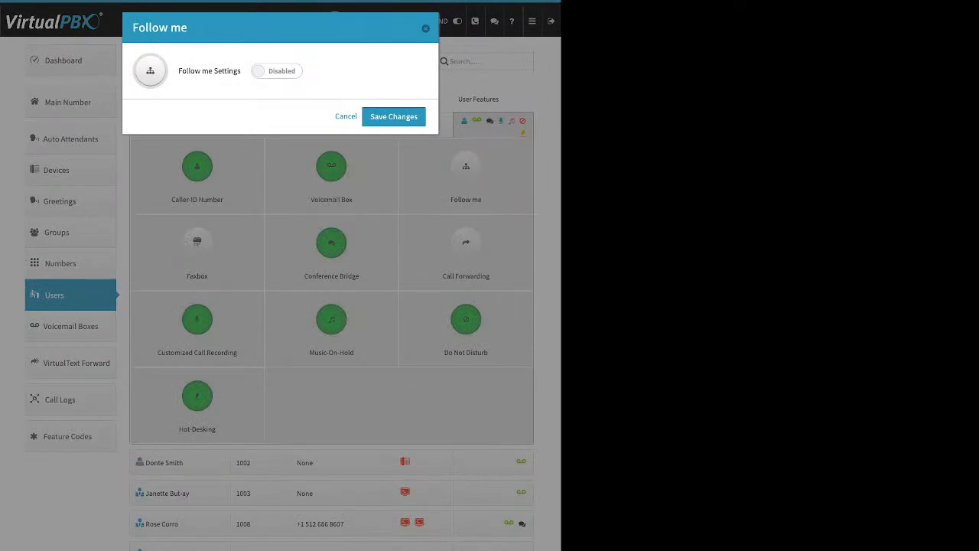
drag(190, 71, 228, 71)
click(277, 71)
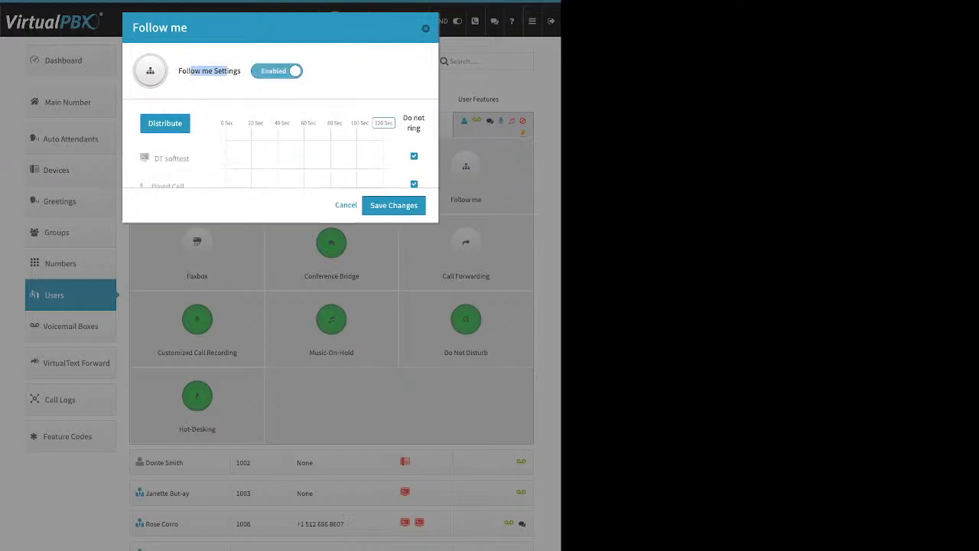
drag(421, 131, 403, 121)
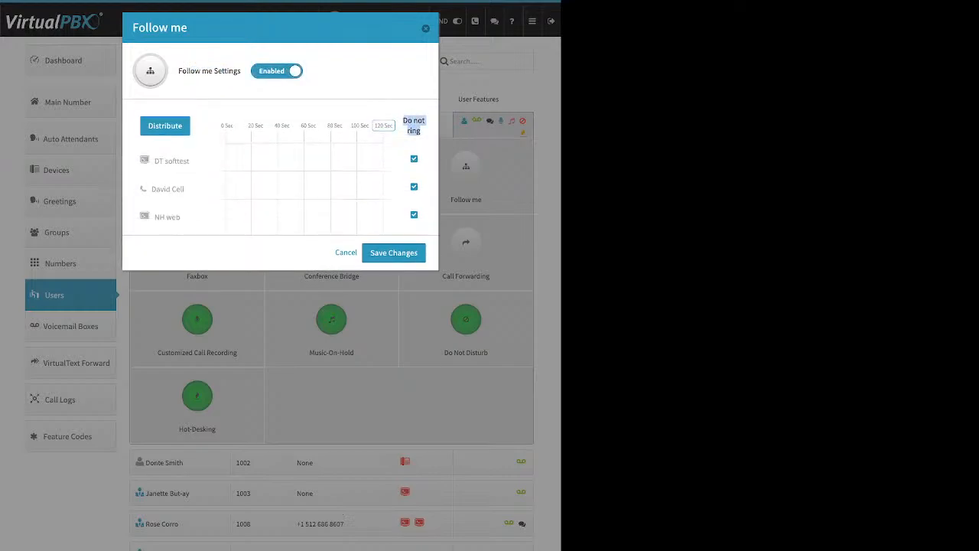
click(413, 132)
click(414, 159)
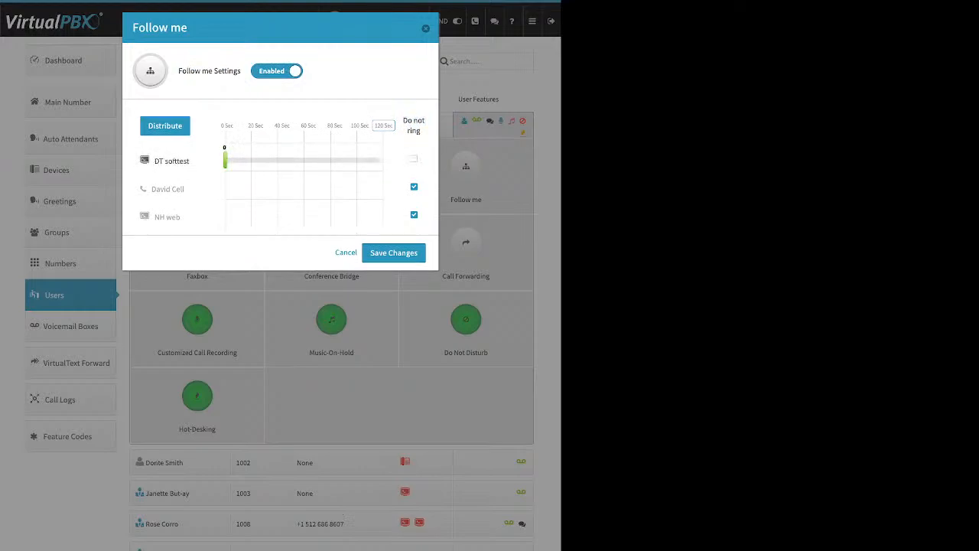
click(413, 215)
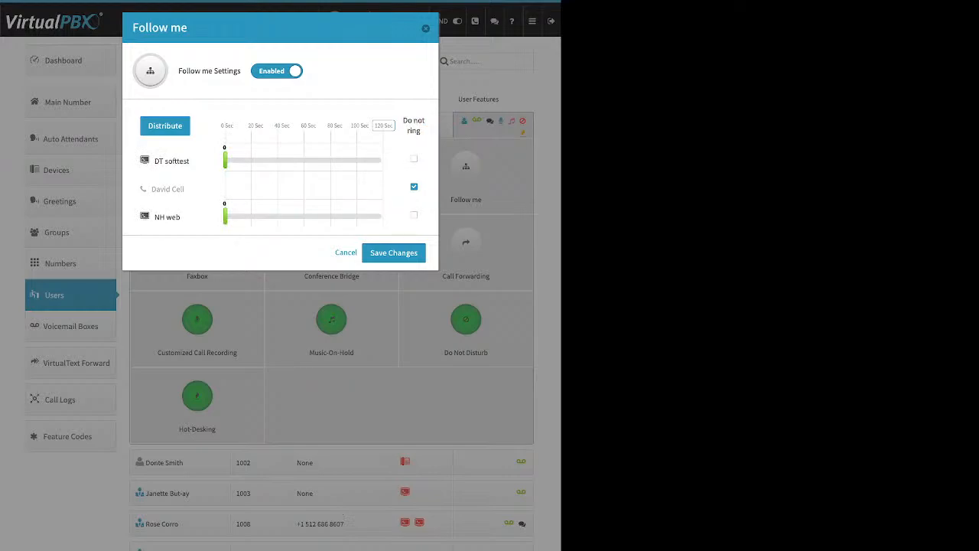
drag(225, 160, 279, 160)
drag(225, 216, 271, 216)
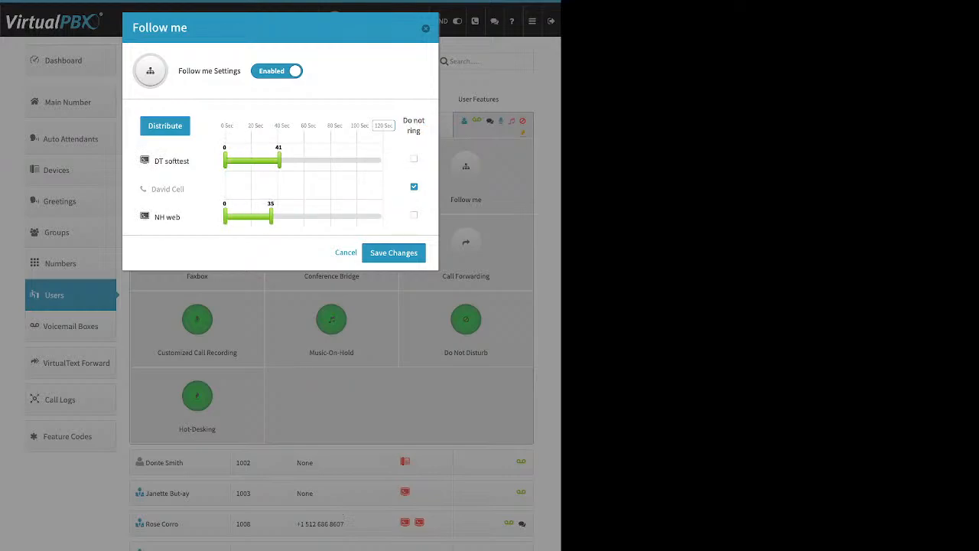
Step: Set the maximum time of the Follow me ring timeline to 60 seconds
drag(212, 119, 235, 126)
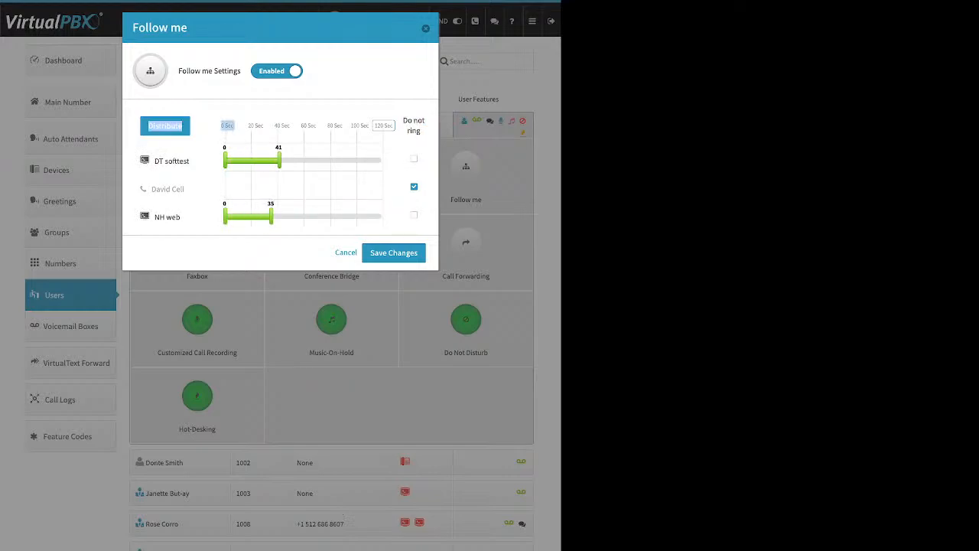
click(229, 126)
drag(357, 125, 395, 126)
click(385, 126)
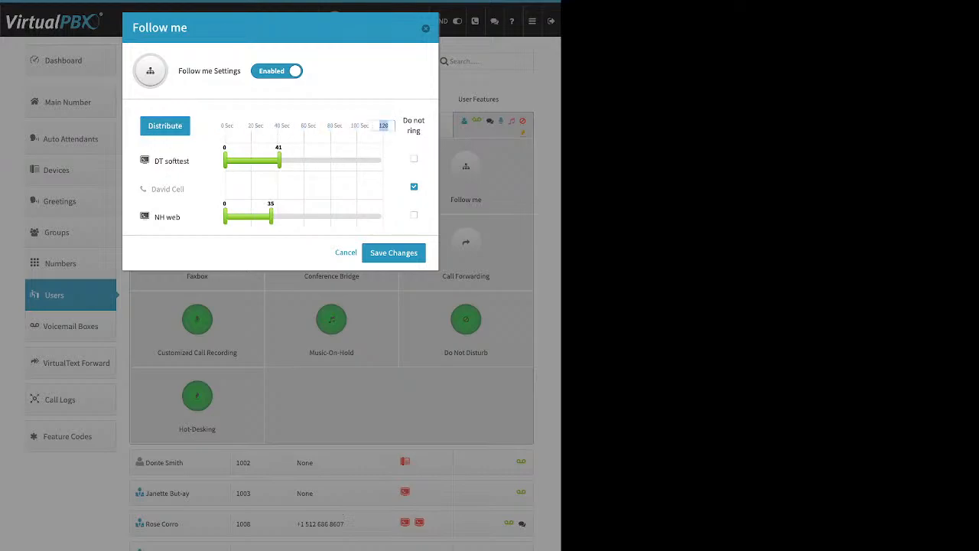
text(60)
key(Return)
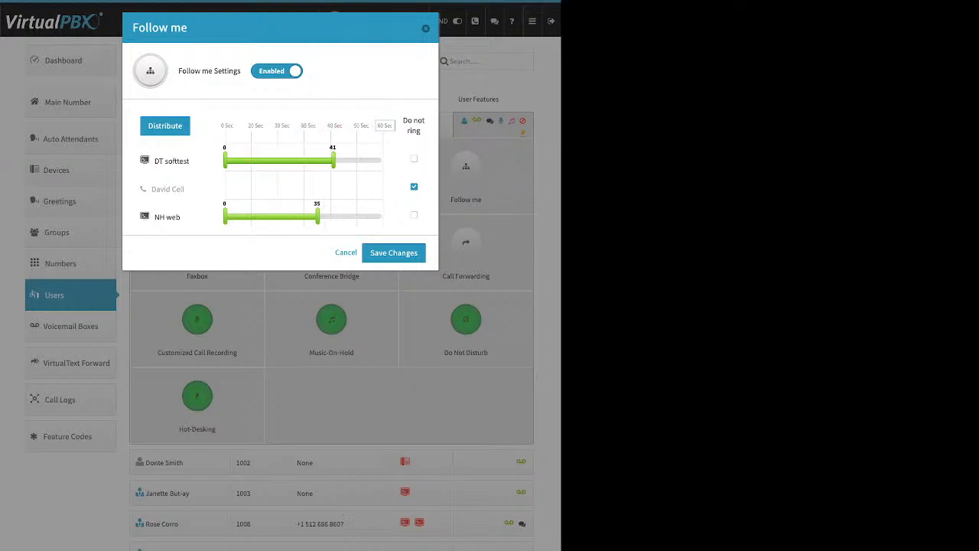
Step: Distribute the ring times evenly with NH web placed before DT softtest, and disable Follow me and save
click(166, 126)
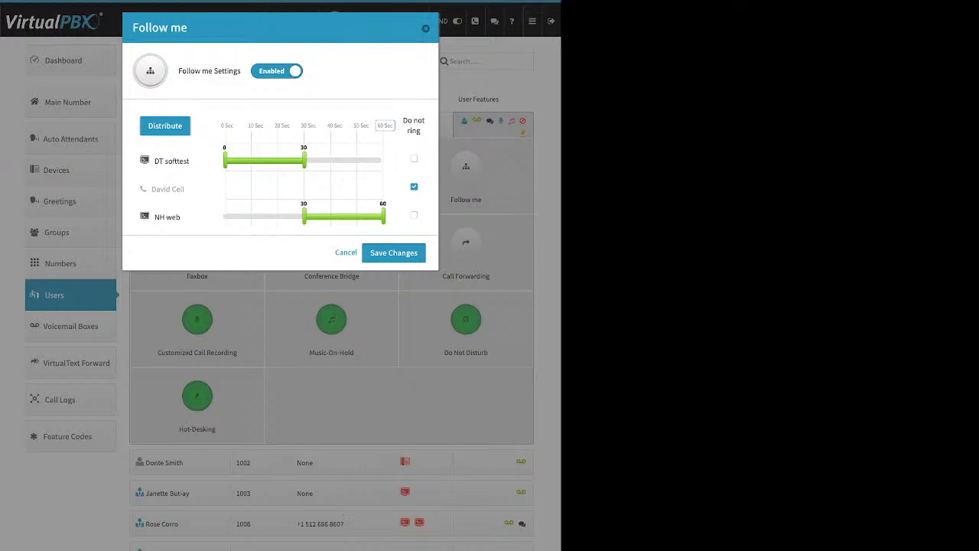
drag(167, 217, 193, 145)
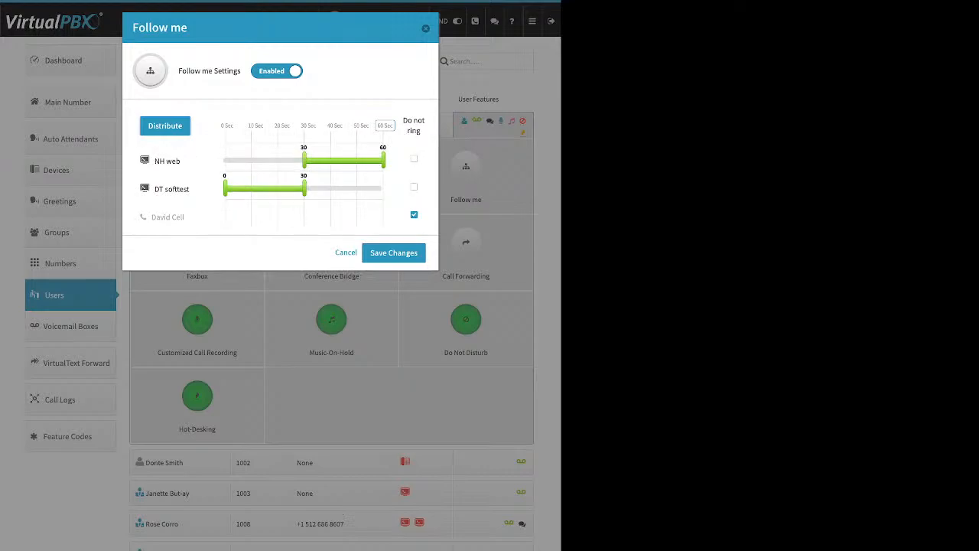
click(164, 126)
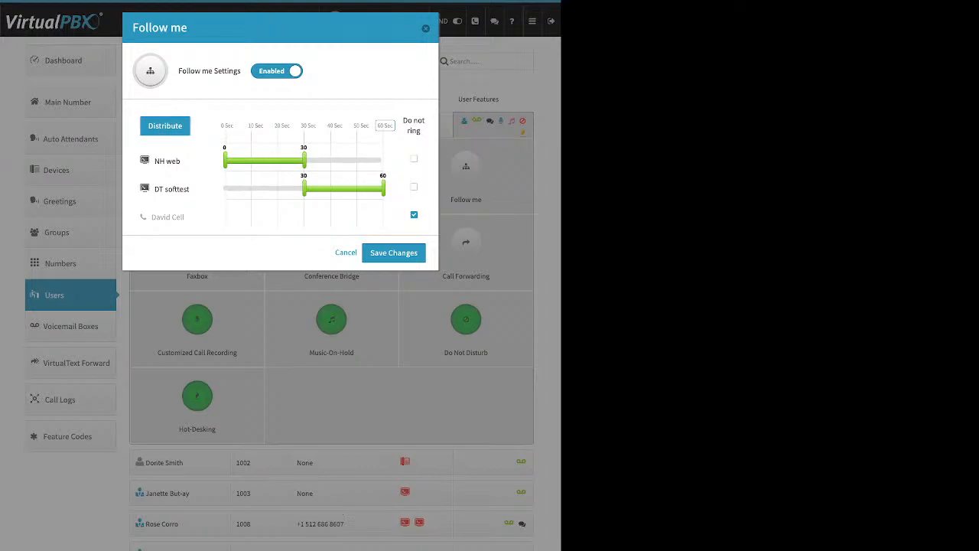
click(277, 71)
click(393, 116)
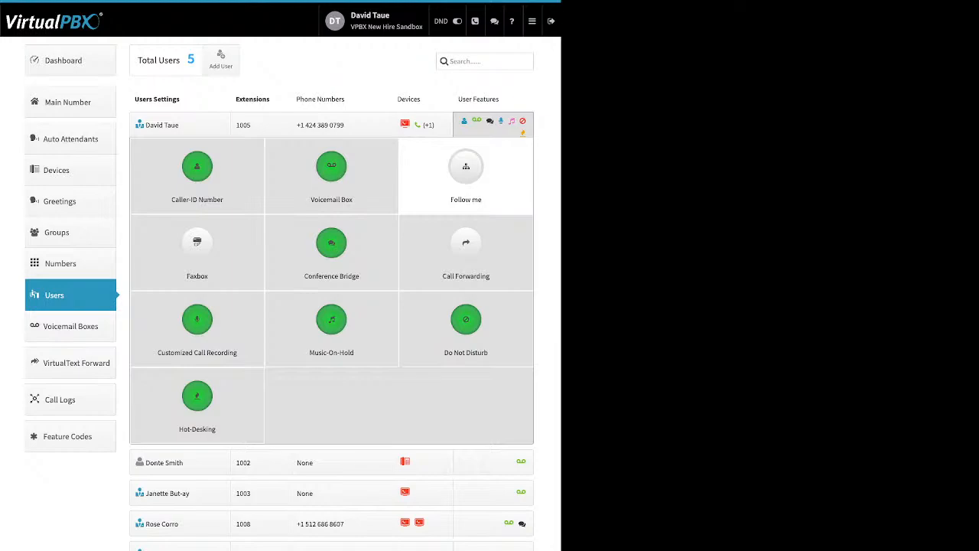
Step: Enable Faxbox for the extension 1005 user to review its Fax to Email number choices, and close it without saving
click(197, 248)
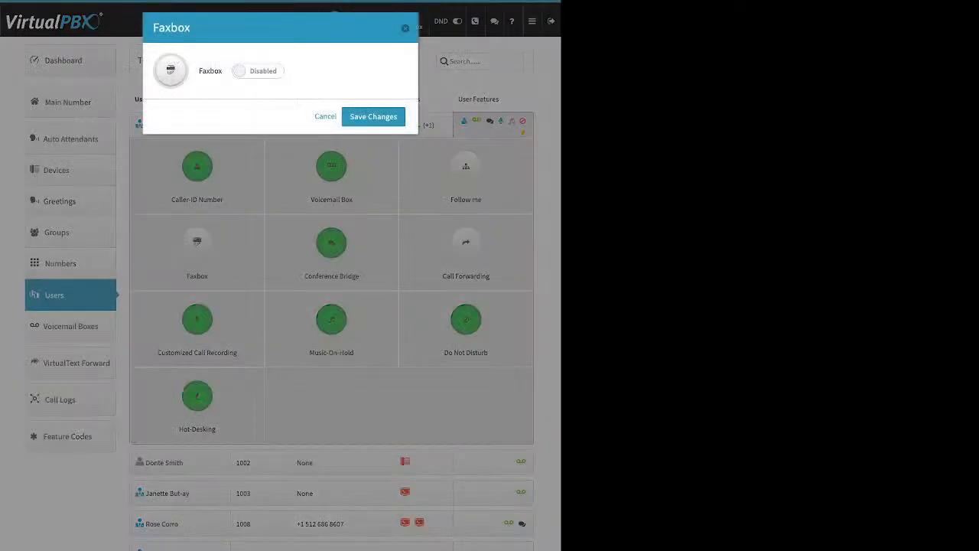
click(258, 71)
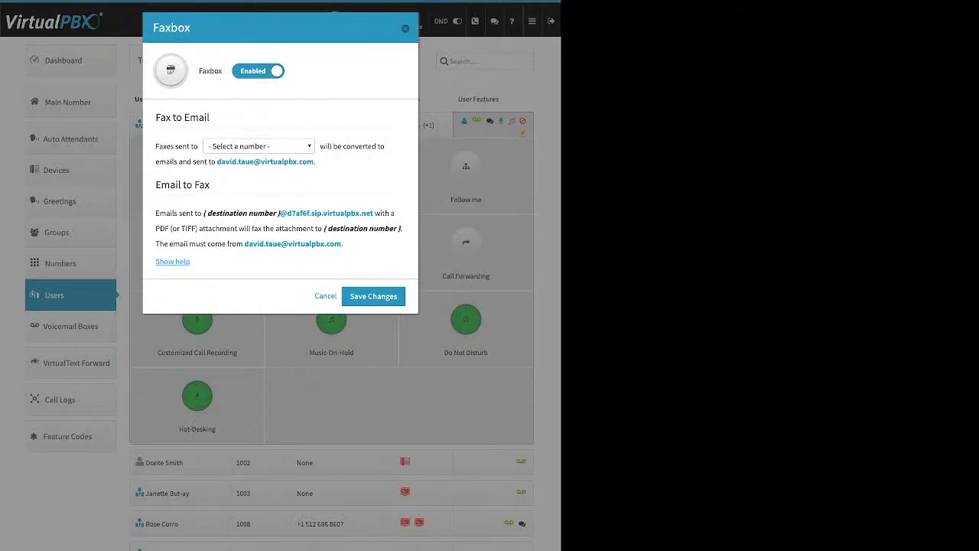
click(258, 146)
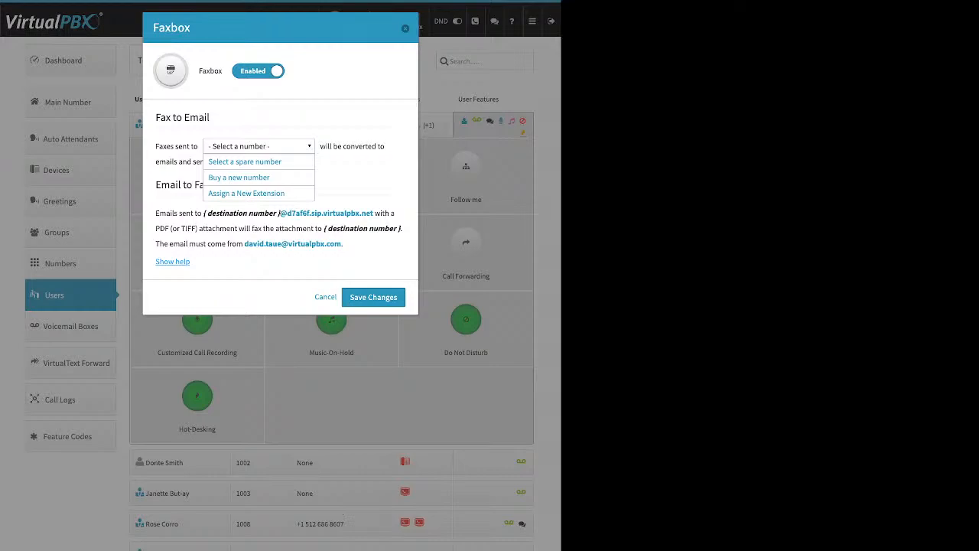
click(405, 29)
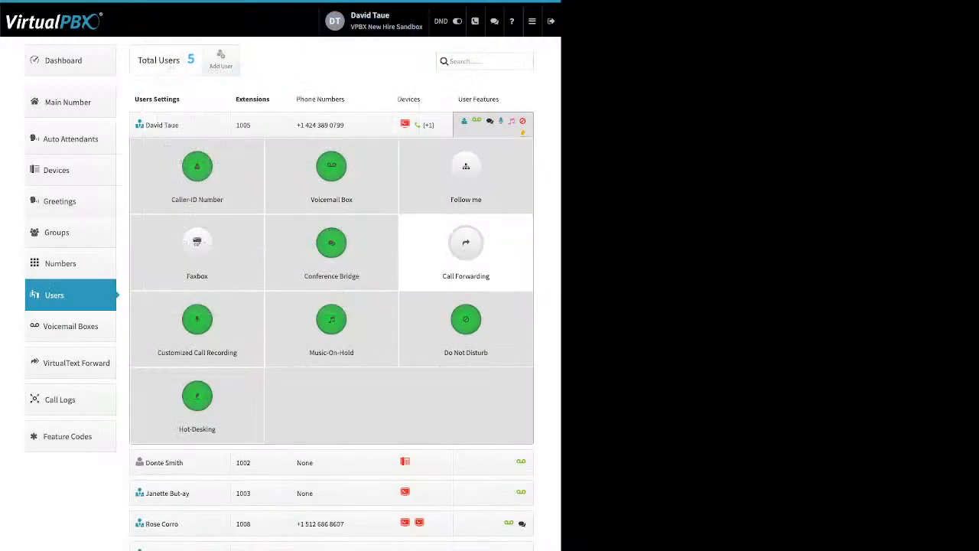
Step: Review the extension 1005 user's Conference Bridge settings, including the room PIN and video conferencing, and close them without saving
click(332, 243)
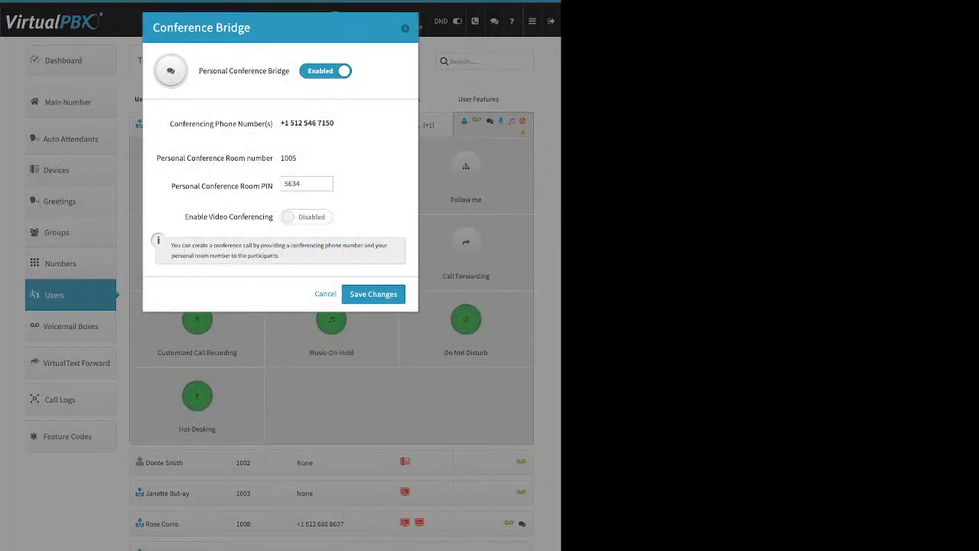
drag(199, 71, 289, 70)
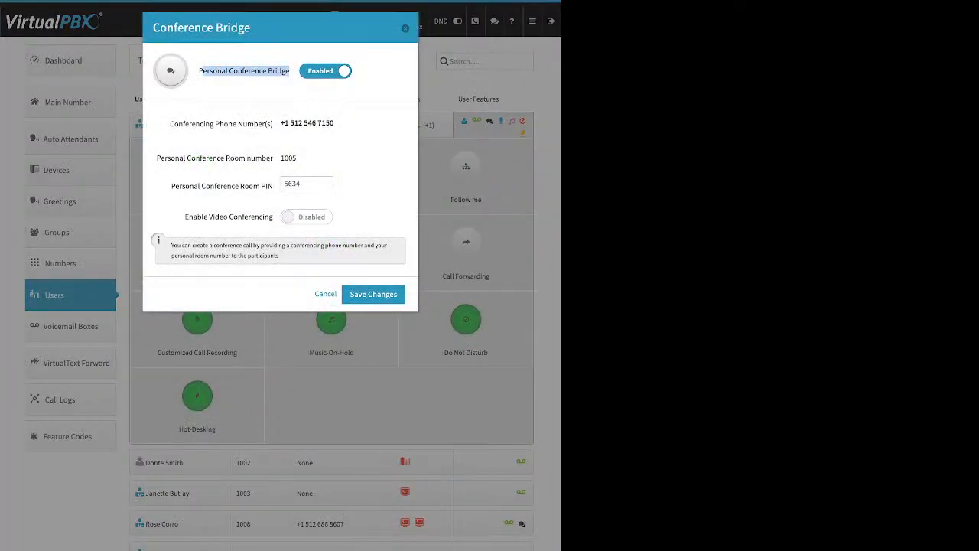
drag(303, 183, 283, 184)
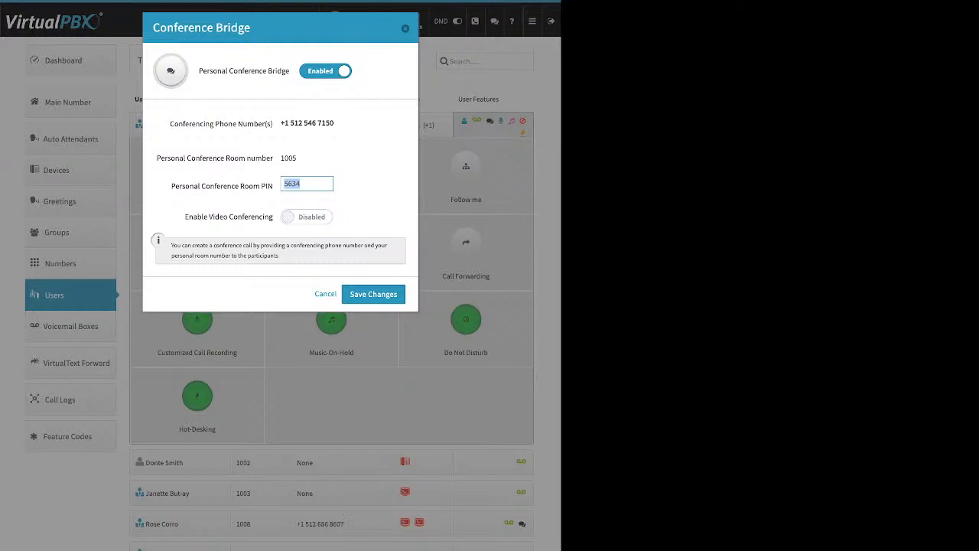
click(314, 184)
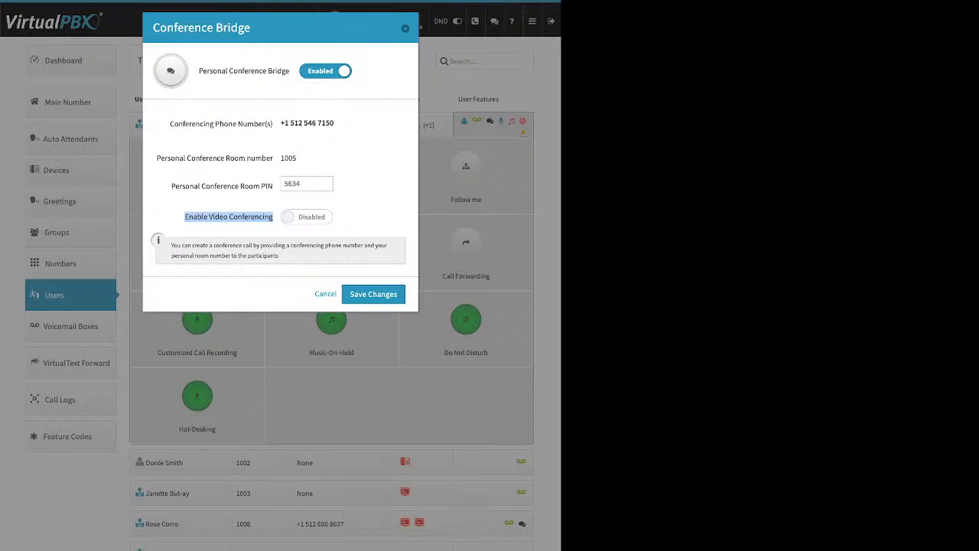
key(Escape)
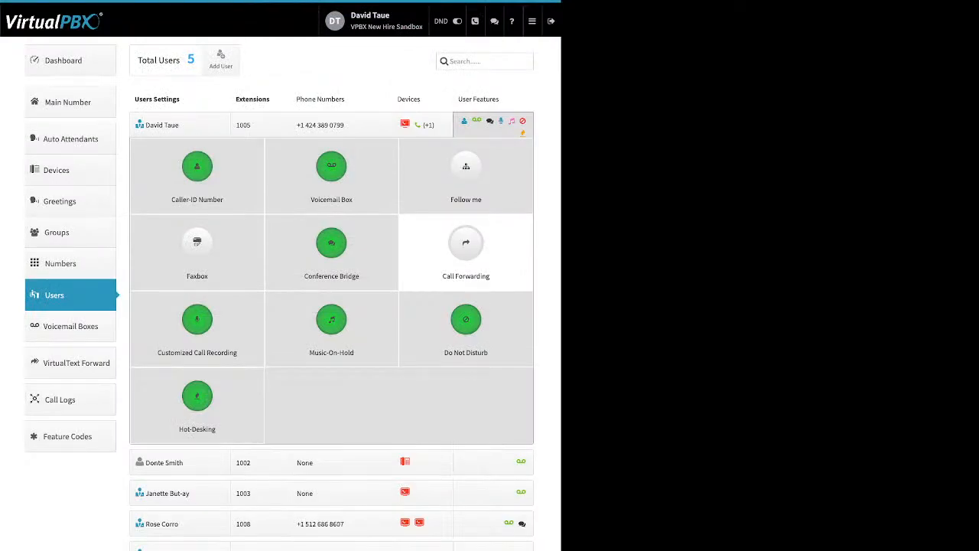
Step: Review the extension 1005 user's Call Forwarding options in Failover Mode, including the forwarding target and number, and close them without saving
click(466, 245)
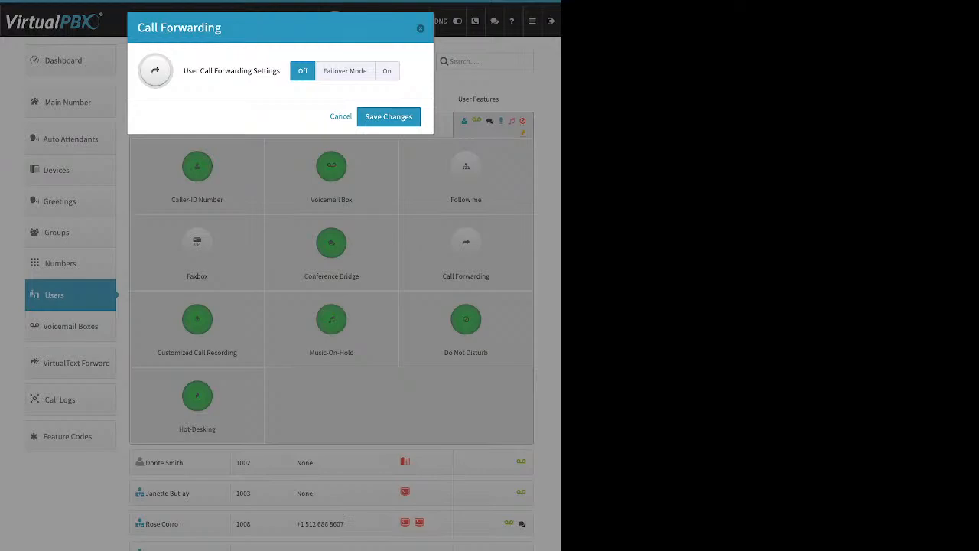
click(345, 71)
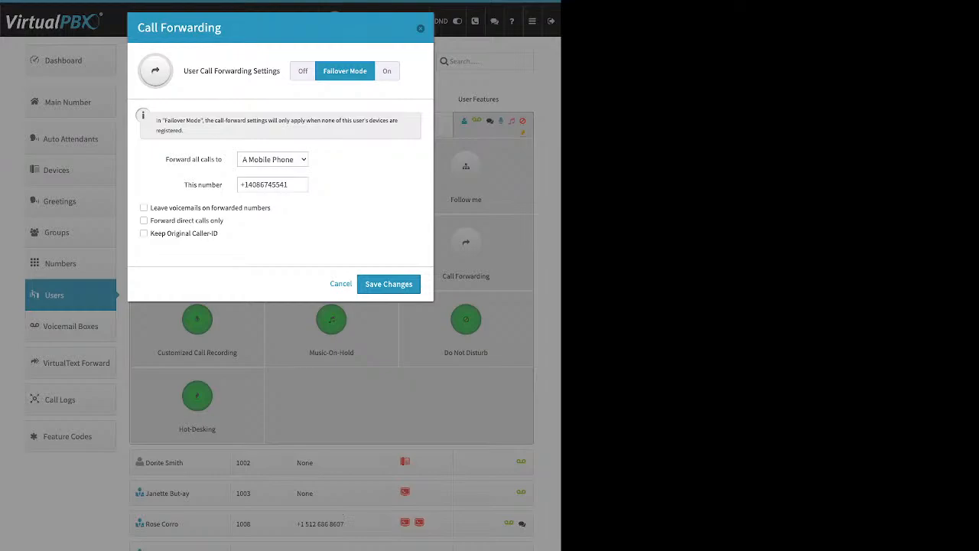
drag(165, 160, 222, 159)
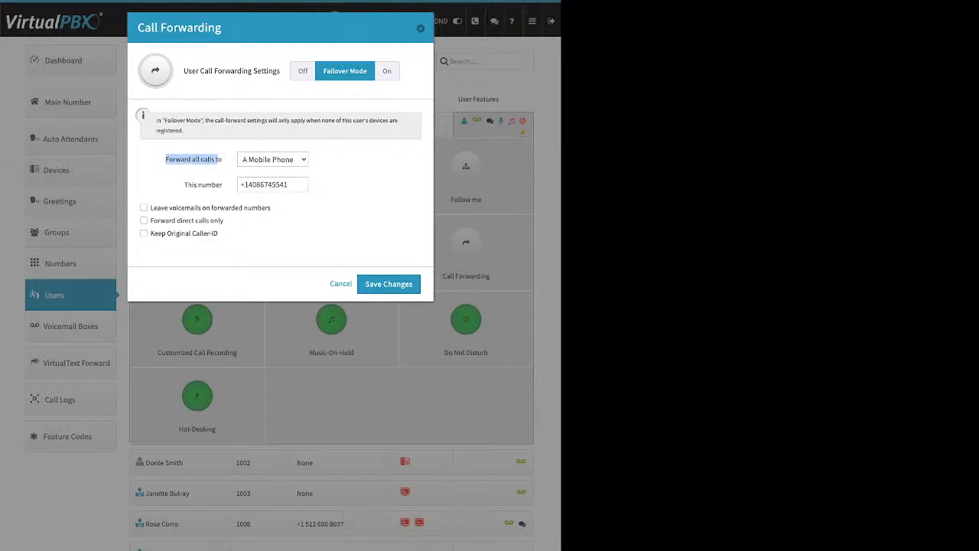
drag(184, 185, 222, 184)
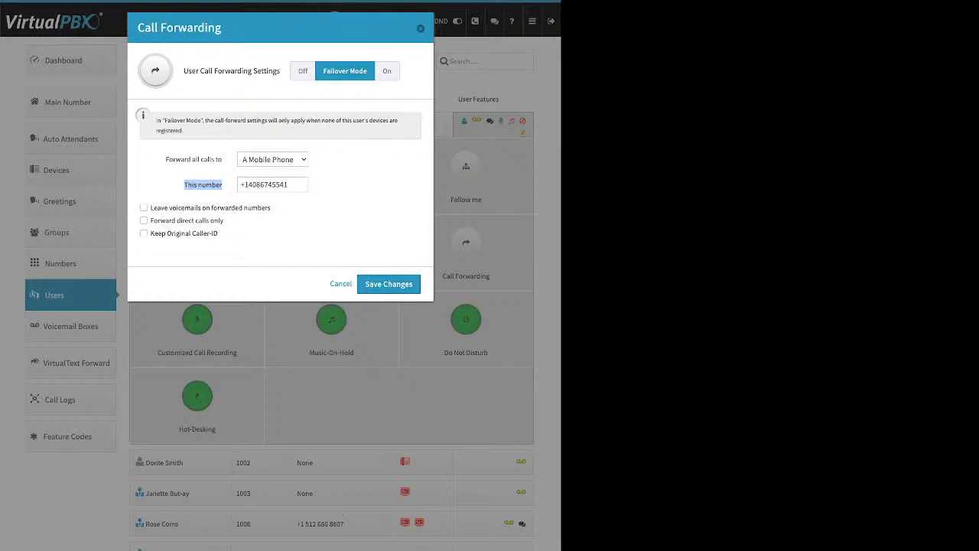
key(Escape)
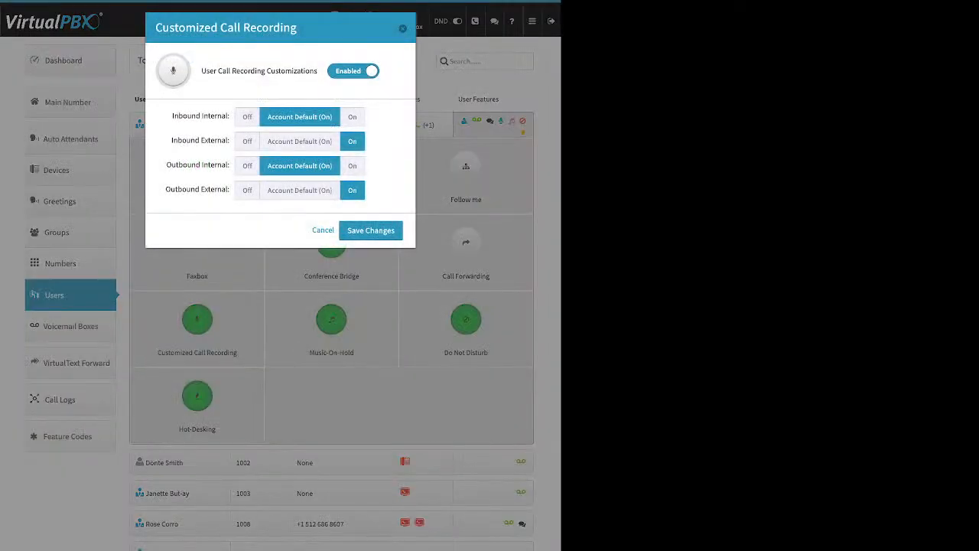
Step: Switch the extension 1005 user's inbound and outbound external call recording to Account Default (On), and set both back to On
click(300, 142)
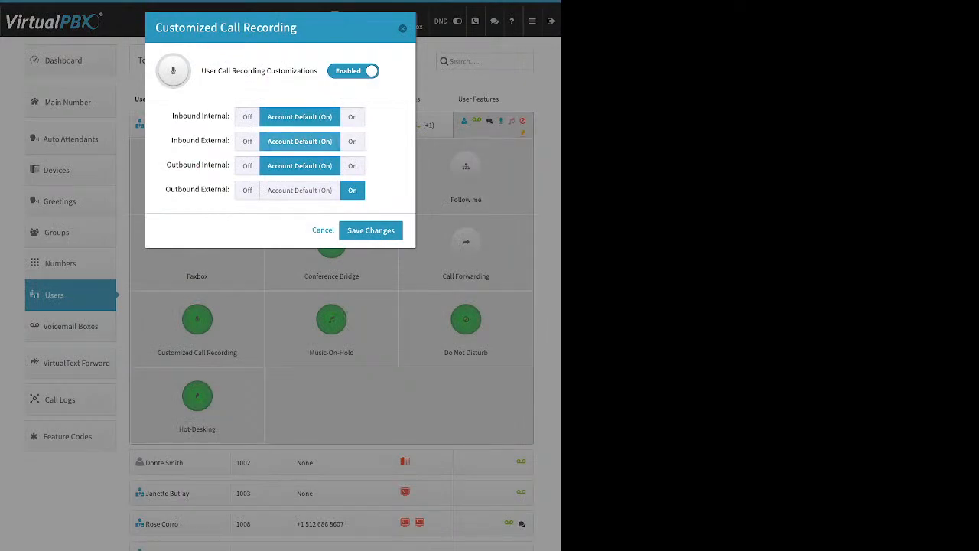
click(300, 191)
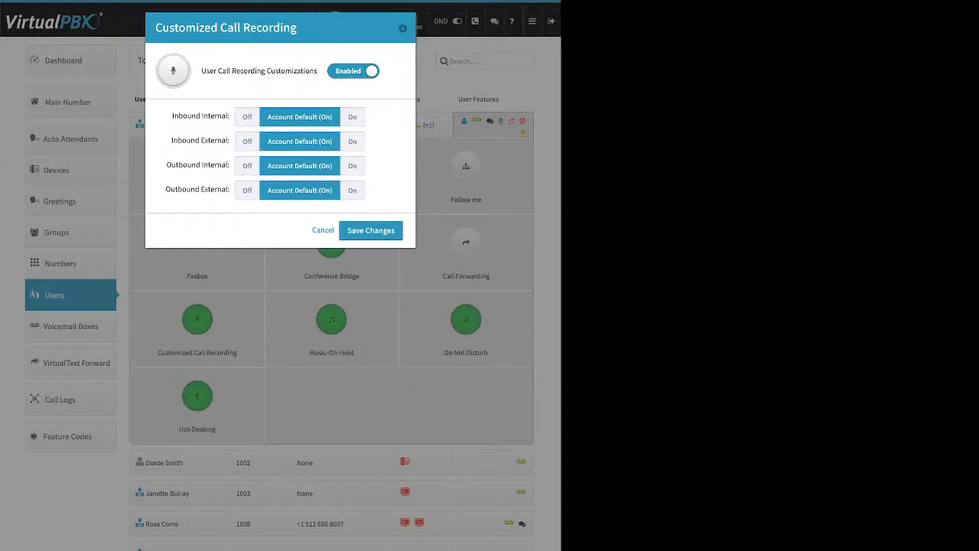
drag(171, 115, 227, 116)
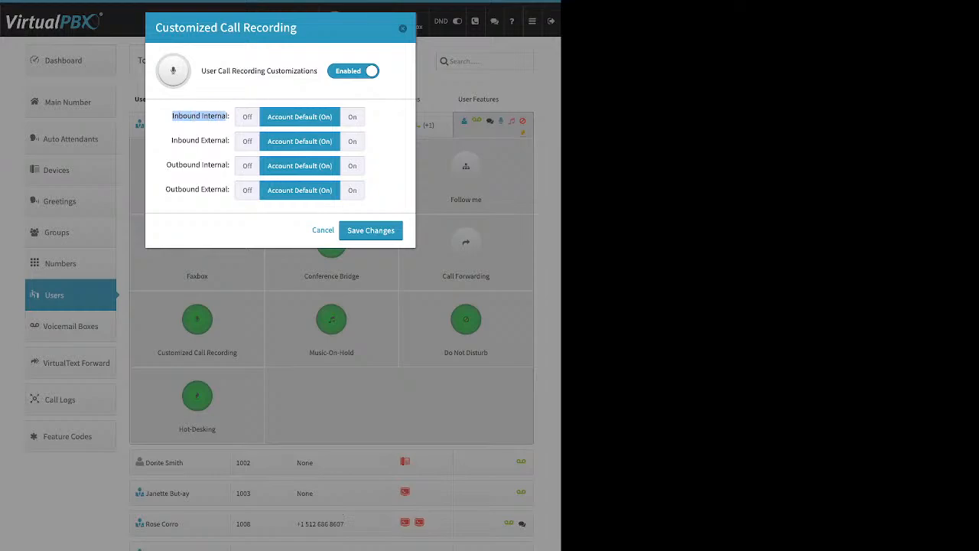
drag(172, 140, 227, 140)
click(353, 142)
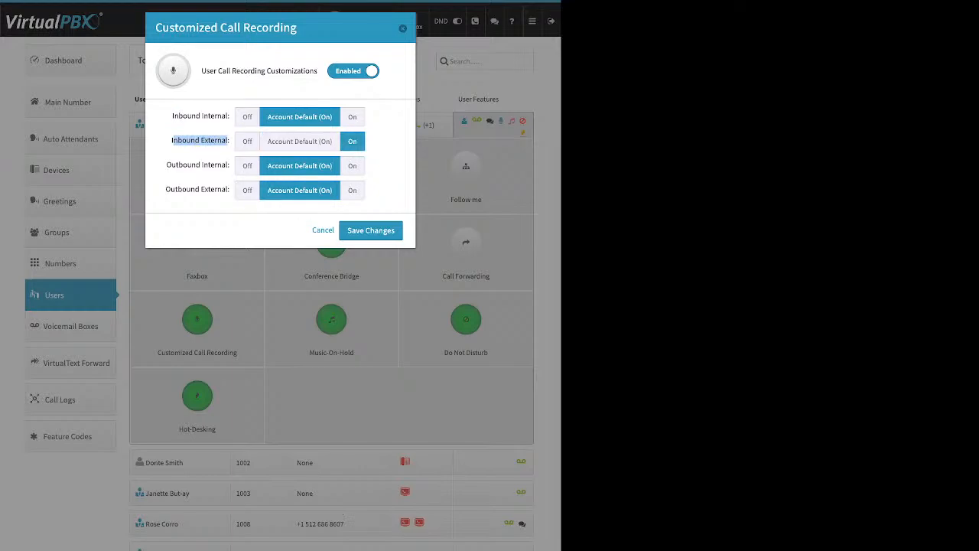
drag(167, 165, 229, 165)
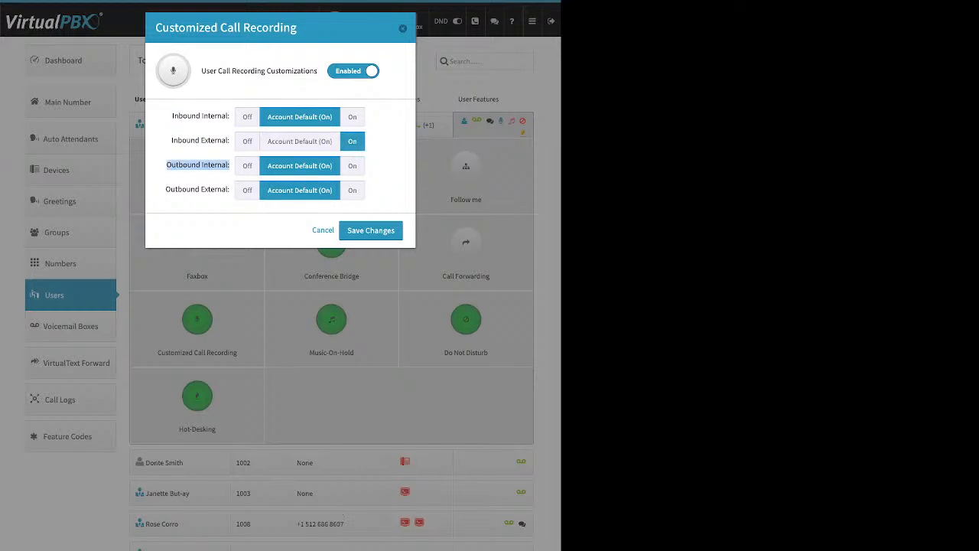
click(166, 190)
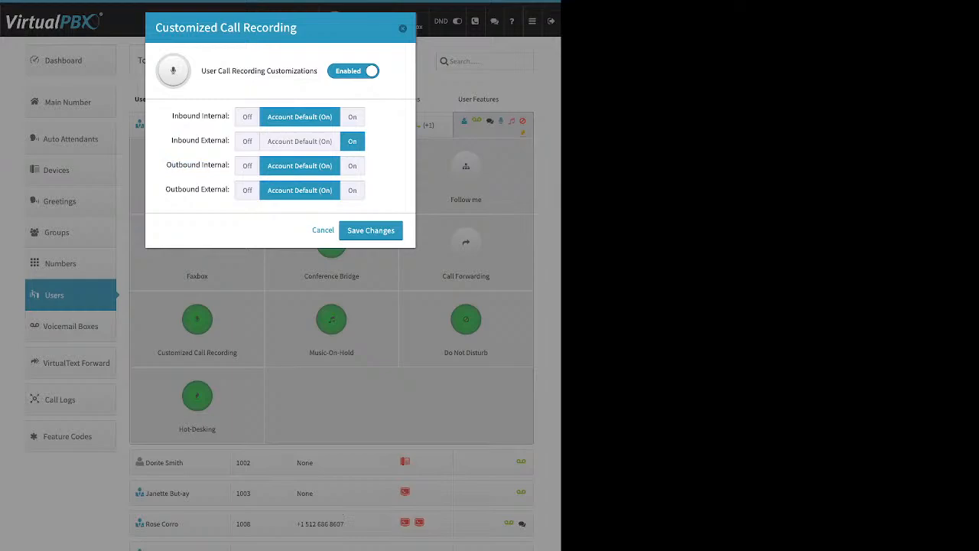
drag(166, 190, 229, 190)
click(352, 191)
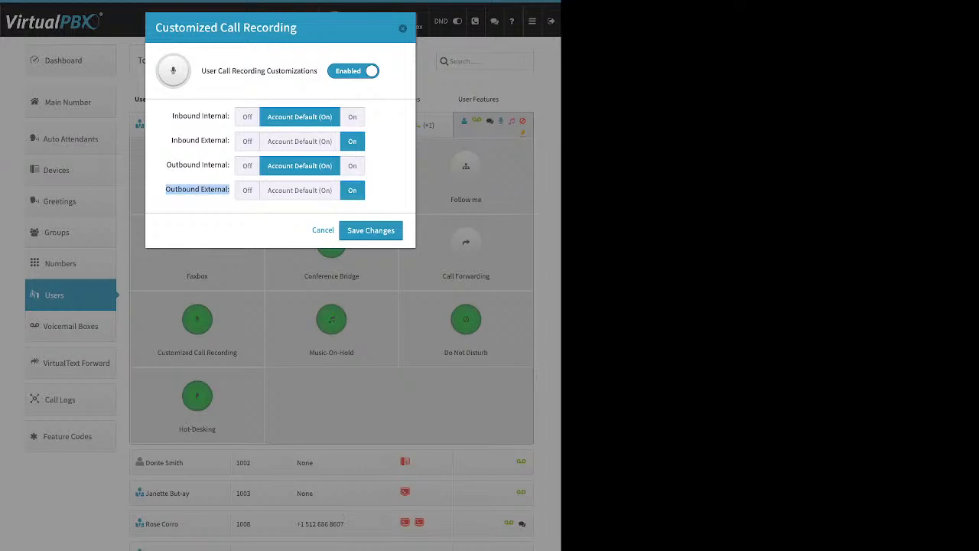
Step: Set inbound internal and outbound internal call recording to On, and close the customized recording settings without saving
click(352, 117)
click(352, 166)
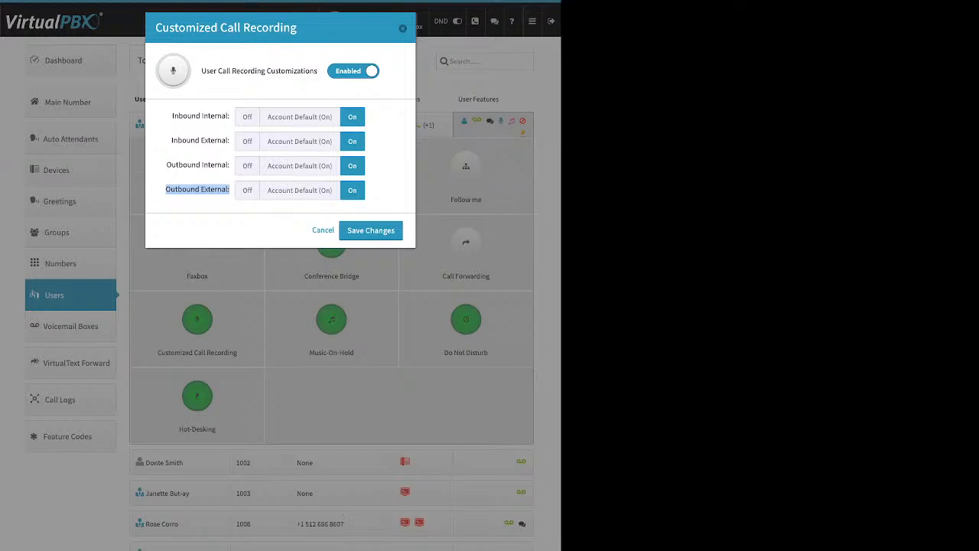
click(403, 28)
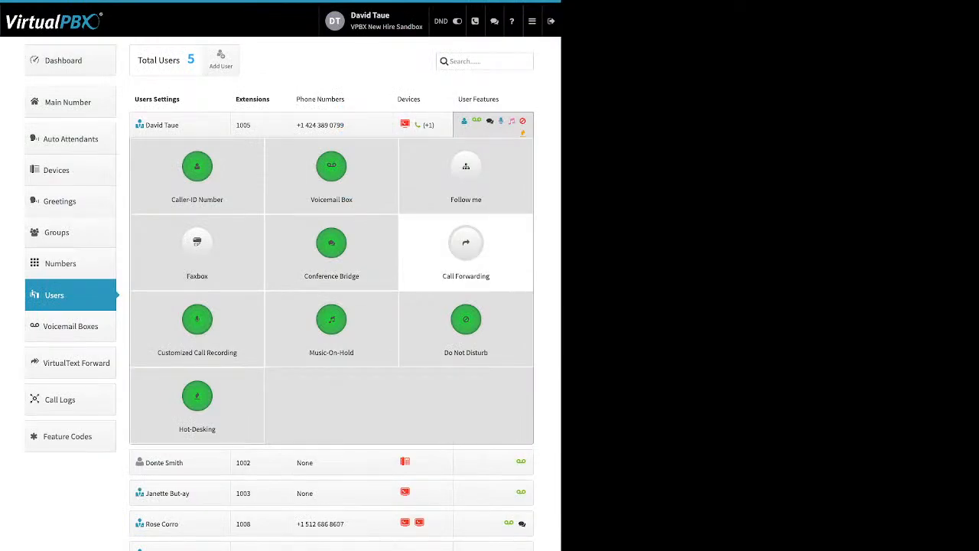
Step: Review the extension 1005 user's Music-On-Hold settings, including the audio file upload option, and close them without saving
click(332, 319)
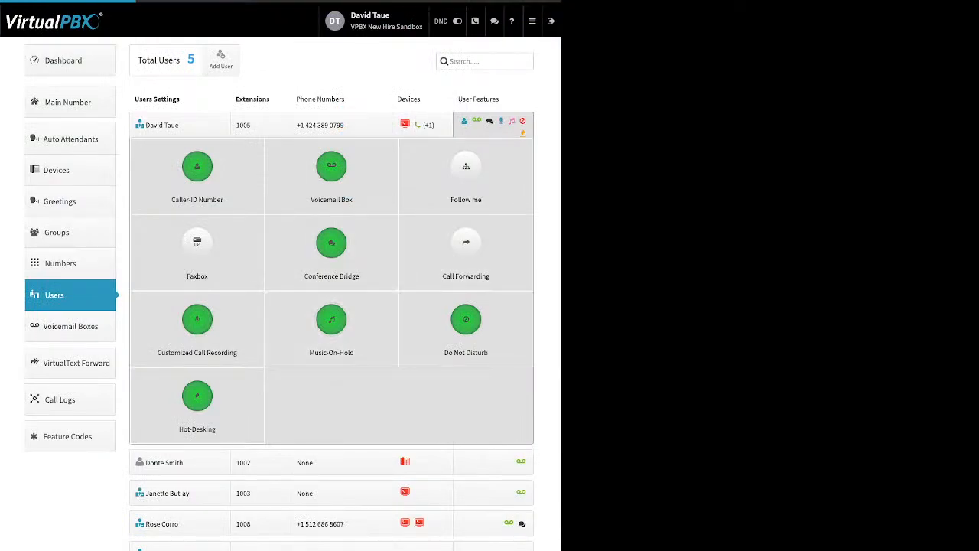
triple_click(246, 71)
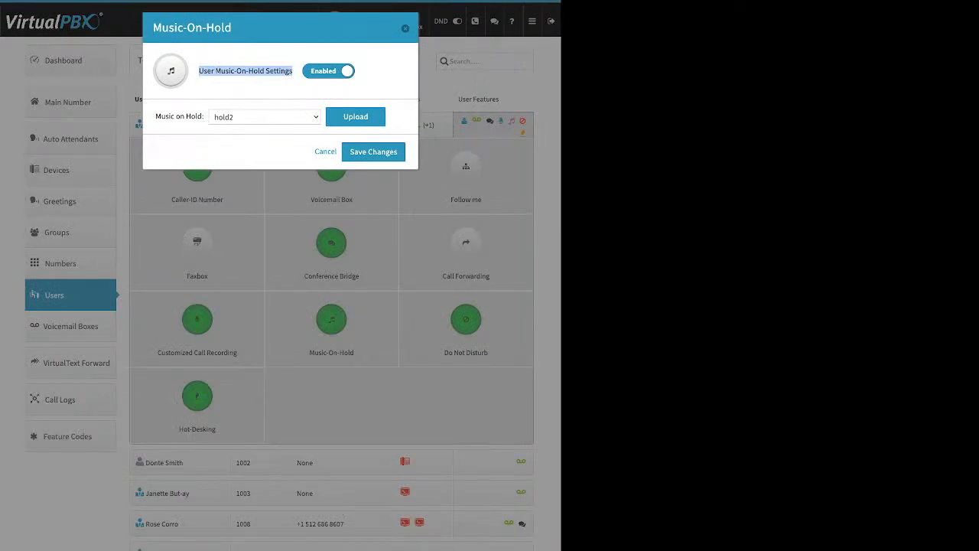
click(356, 116)
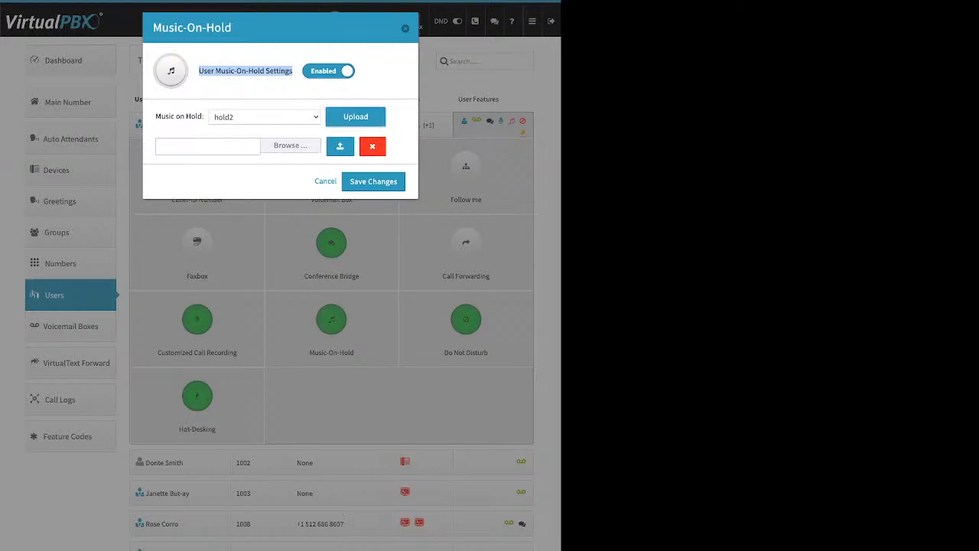
click(326, 181)
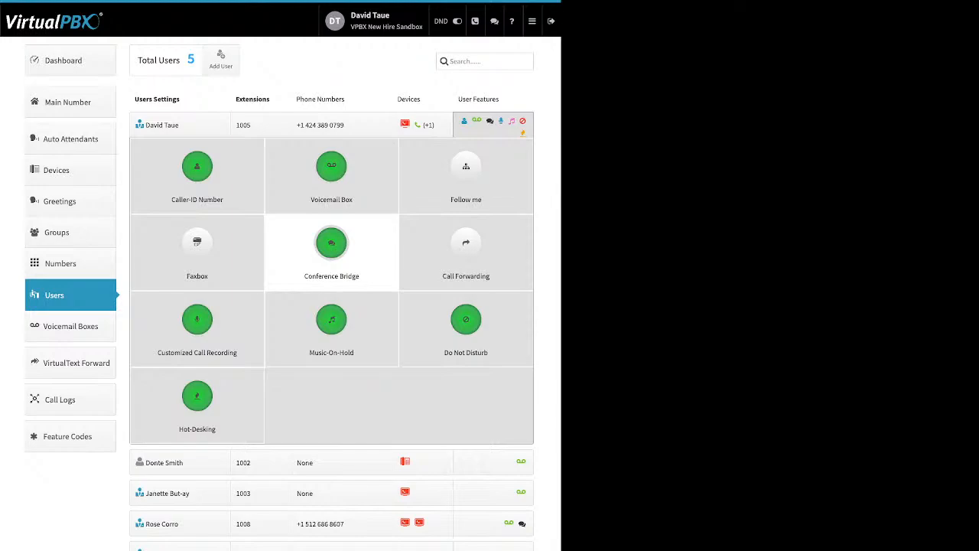
Step: Review the extension 1005 user's Do Not Disturb setting and close it without saving
click(466, 319)
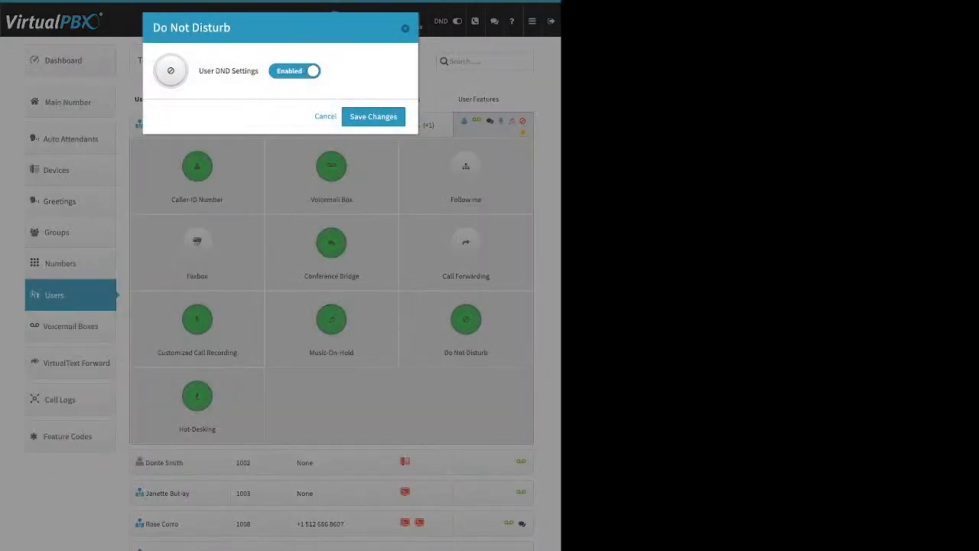
drag(207, 71, 260, 70)
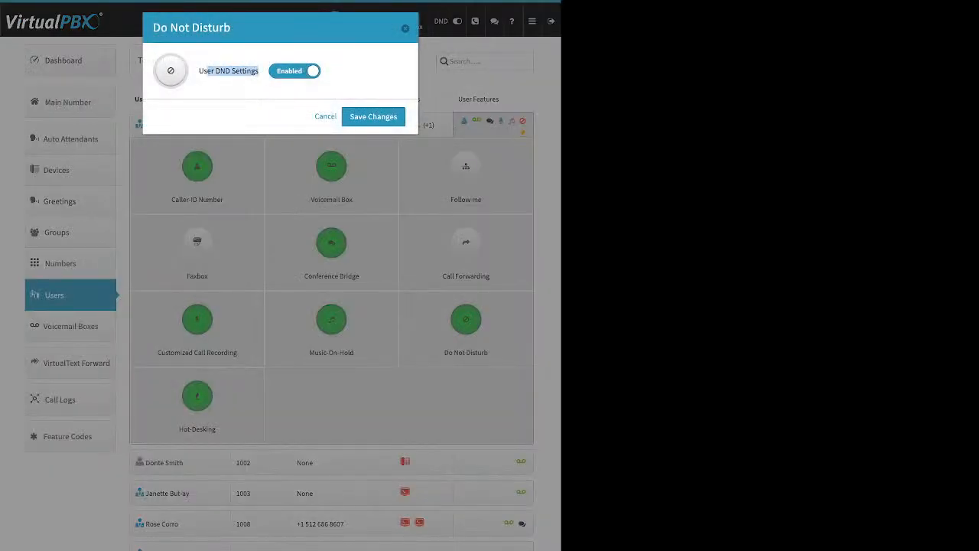
click(325, 117)
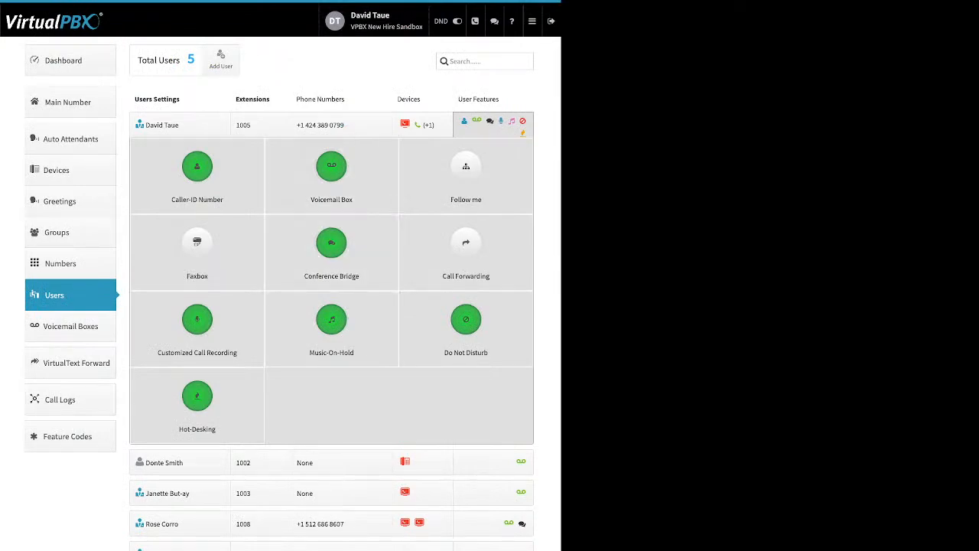
Step: Review the extension 1005 user's Hot-Desking settings, including the Hotdesk ID and PIN requirement, and close them without saving
click(196, 396)
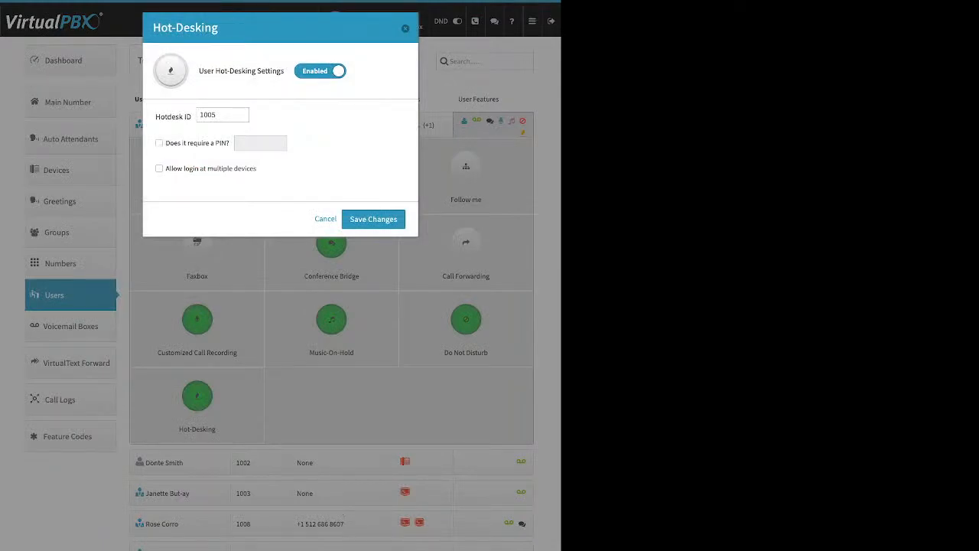
drag(199, 71, 280, 71)
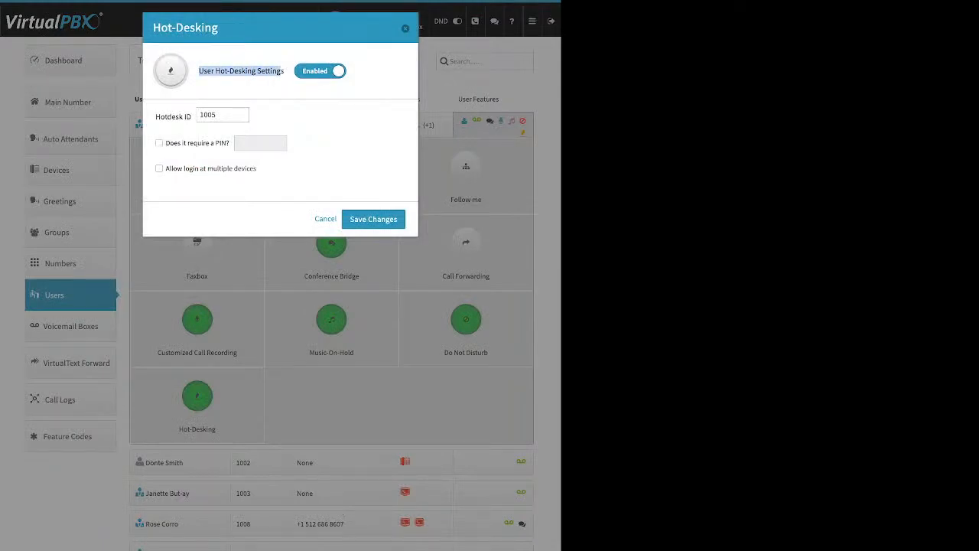
drag(156, 117, 191, 117)
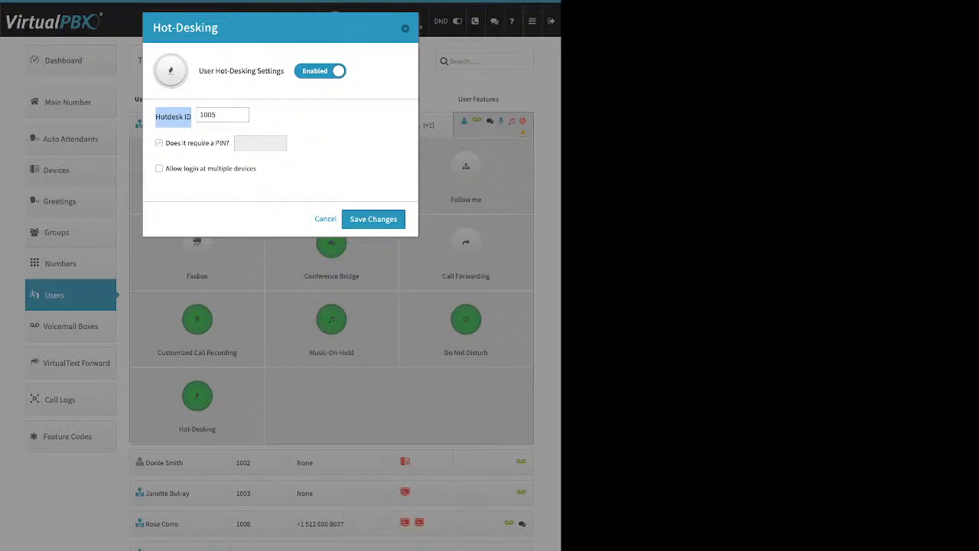
drag(178, 143, 220, 143)
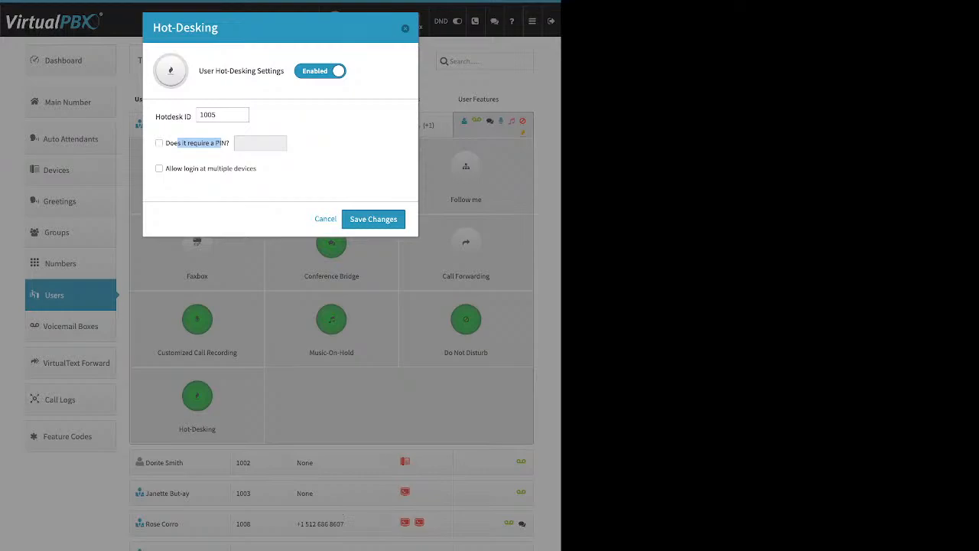
click(223, 146)
click(405, 28)
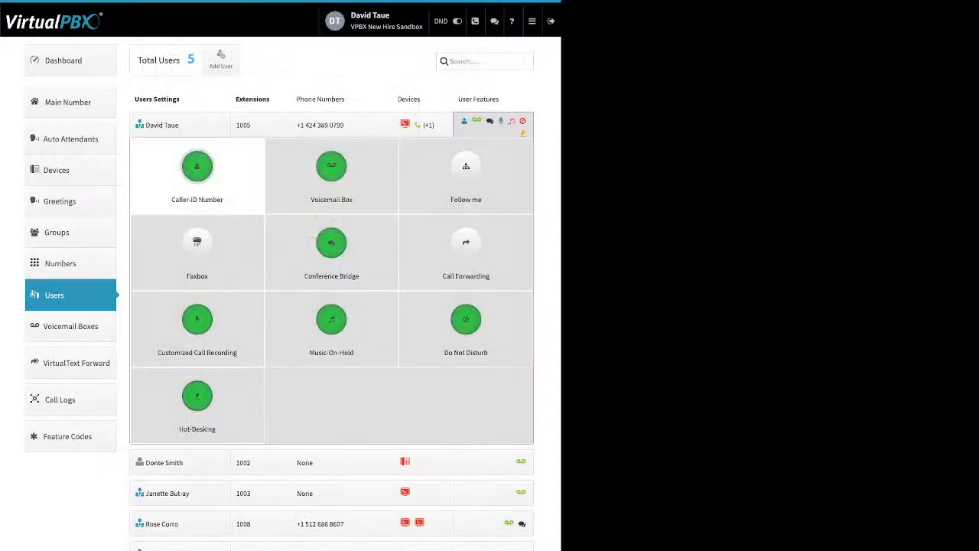
Step: Start a new group in the Groups section and review its name and extension fields
click(56, 232)
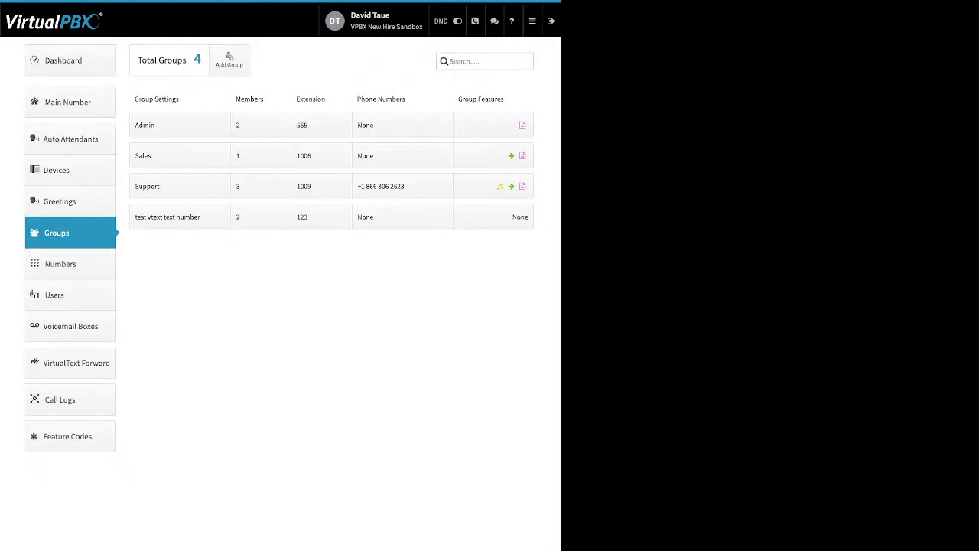
click(229, 60)
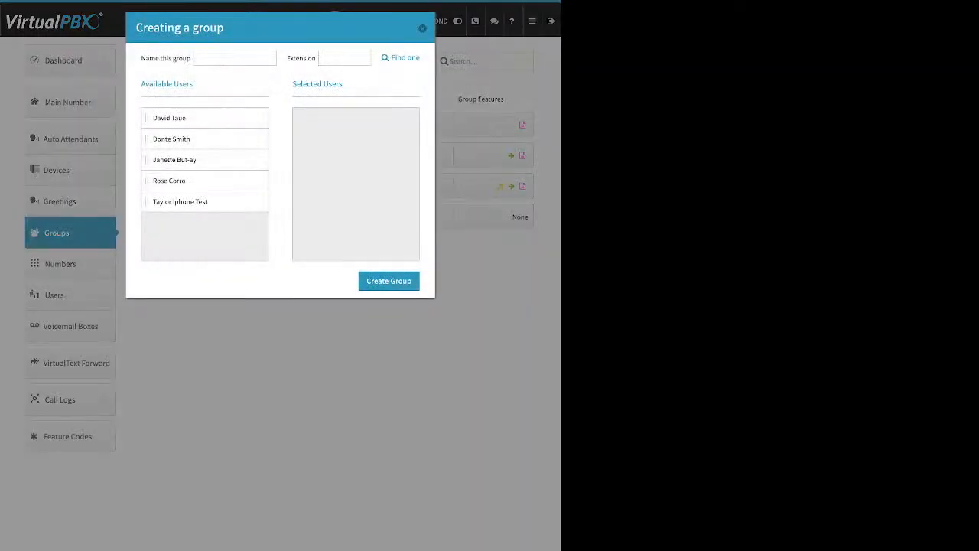
triple_click(166, 58)
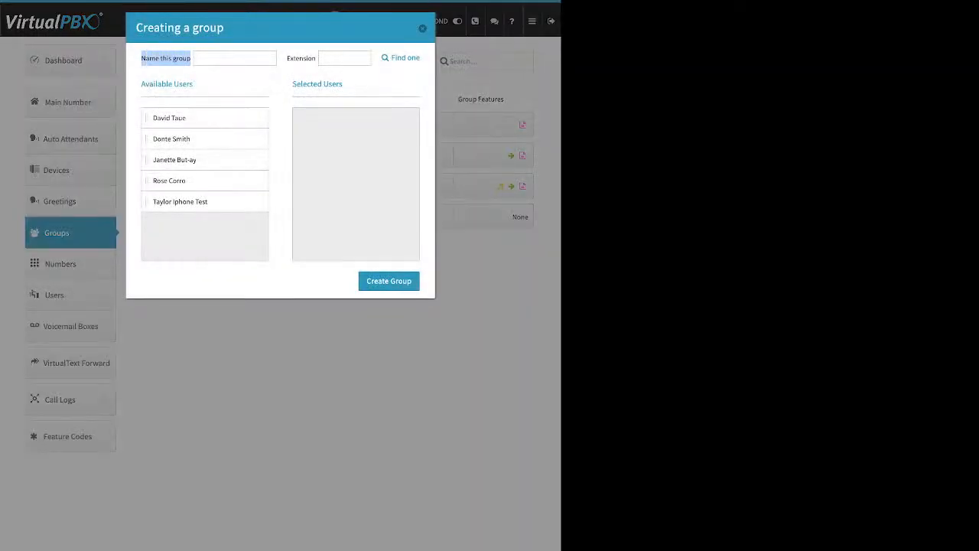
drag(290, 58, 316, 58)
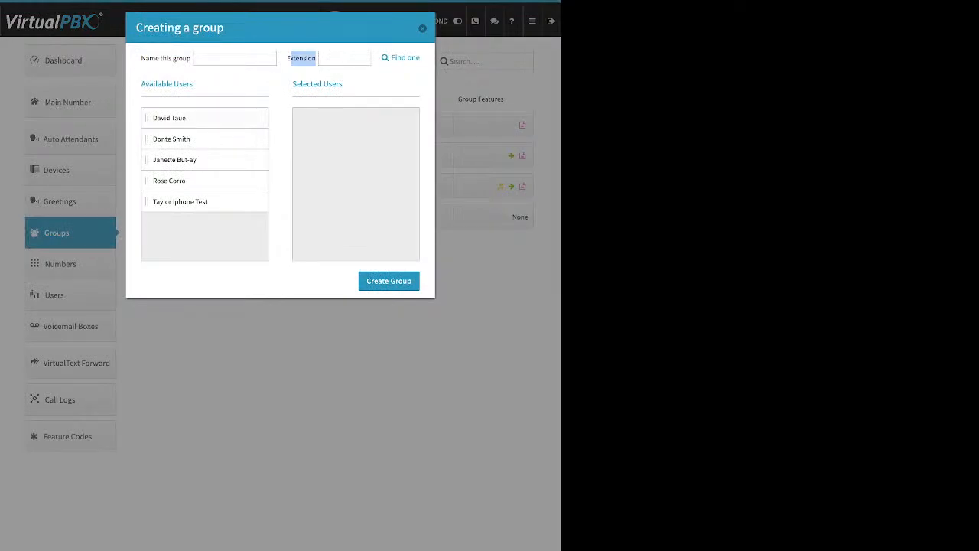
Step: Move three available users into the new group's selected users, and close the form without creating the group
drag(176, 118, 325, 134)
drag(176, 160, 325, 122)
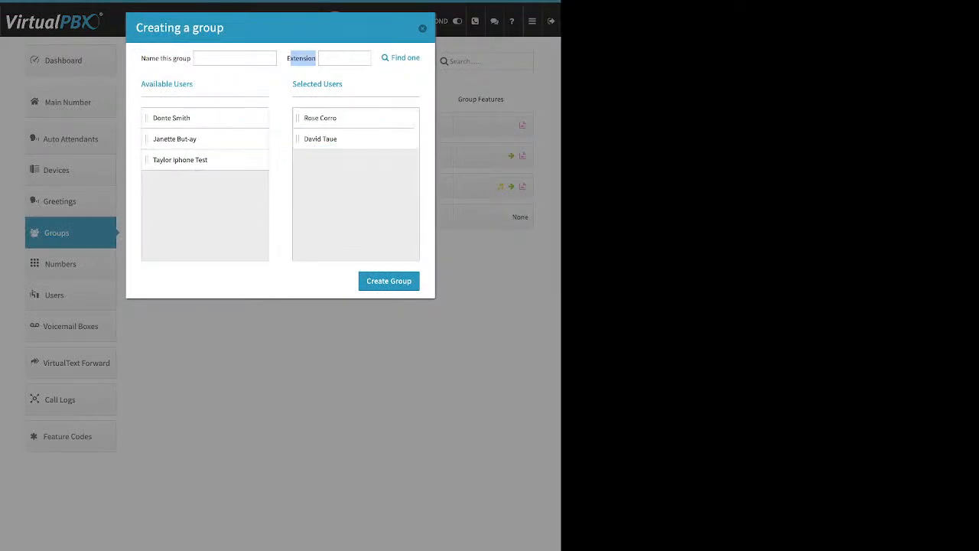
drag(180, 160, 332, 160)
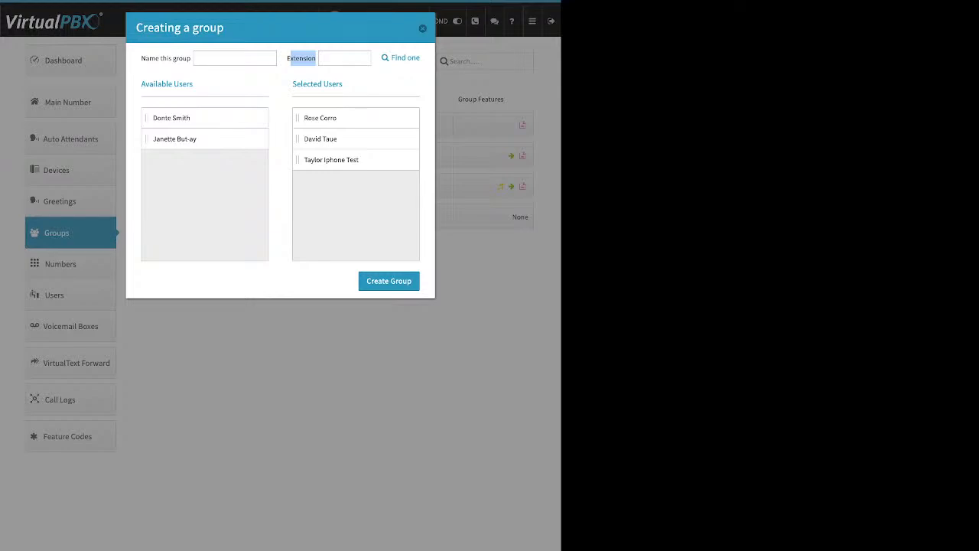
click(422, 29)
Step: Try 3 group call attempts for the Support group, return the value to 2, and close the group settings without saving
click(180, 186)
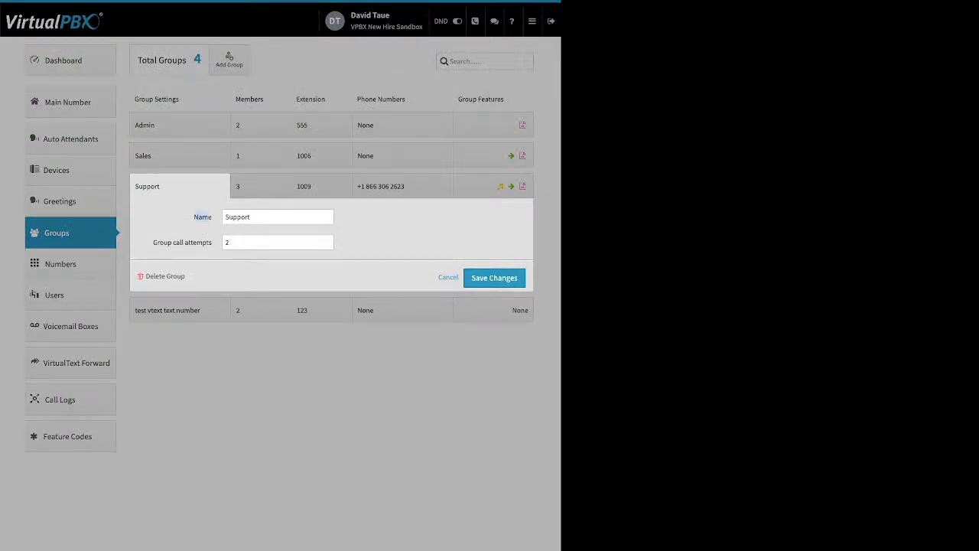
drag(159, 242, 213, 242)
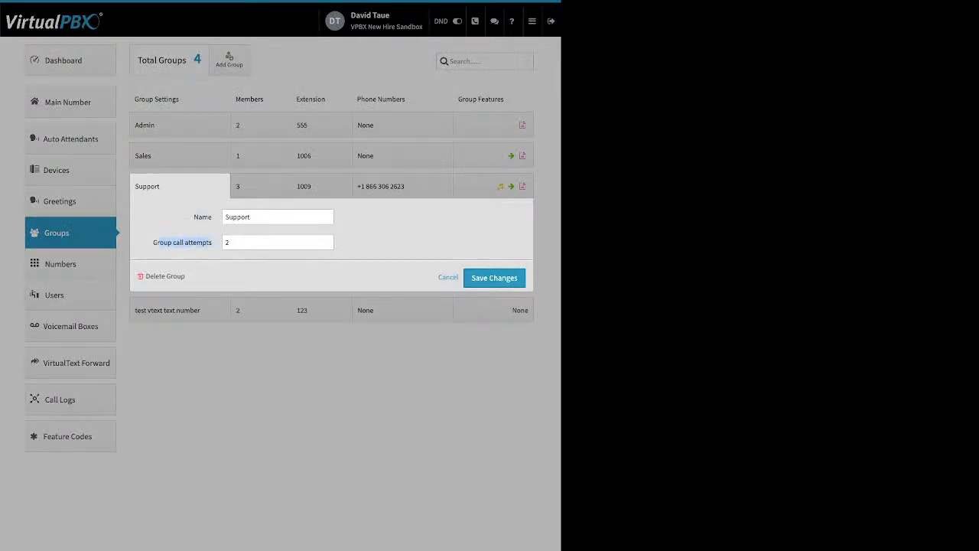
click(325, 239)
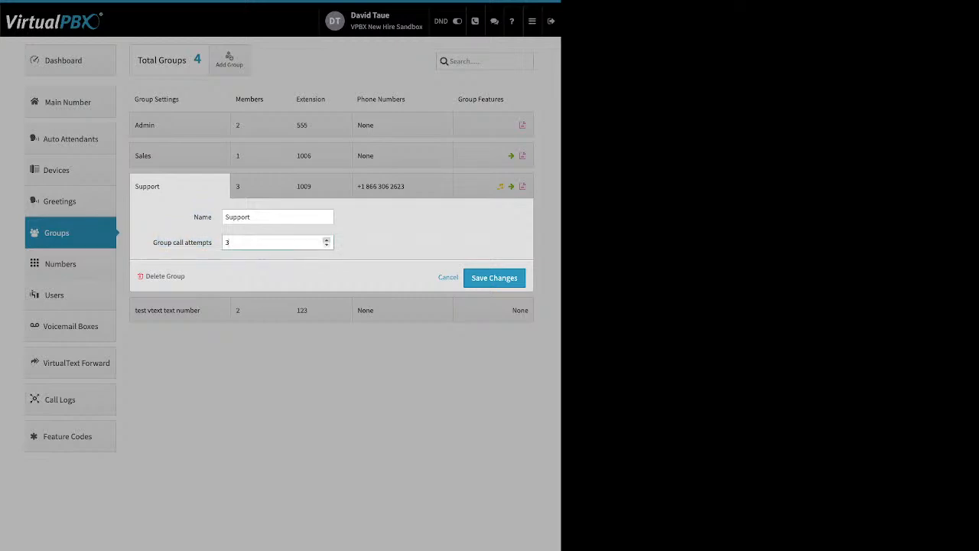
click(326, 245)
drag(196, 277, 145, 276)
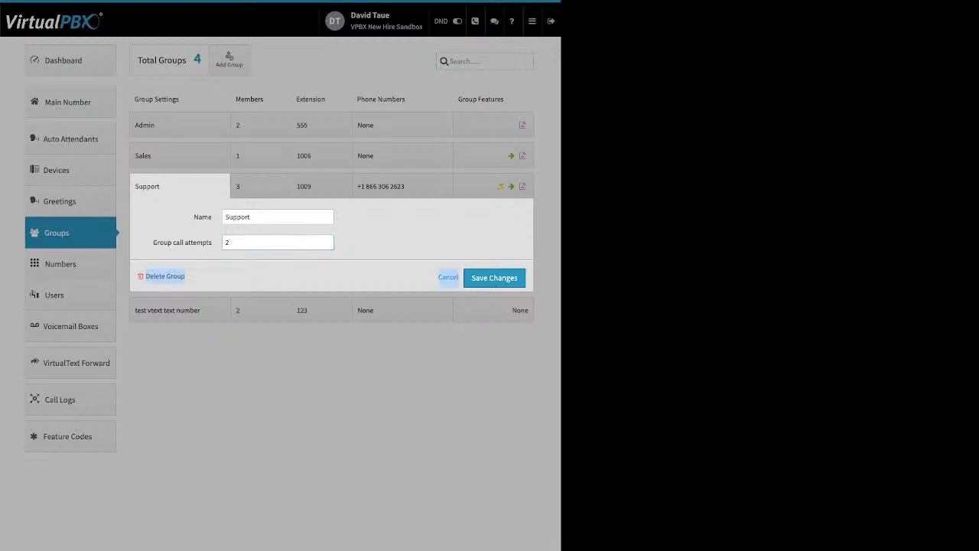
click(195, 277)
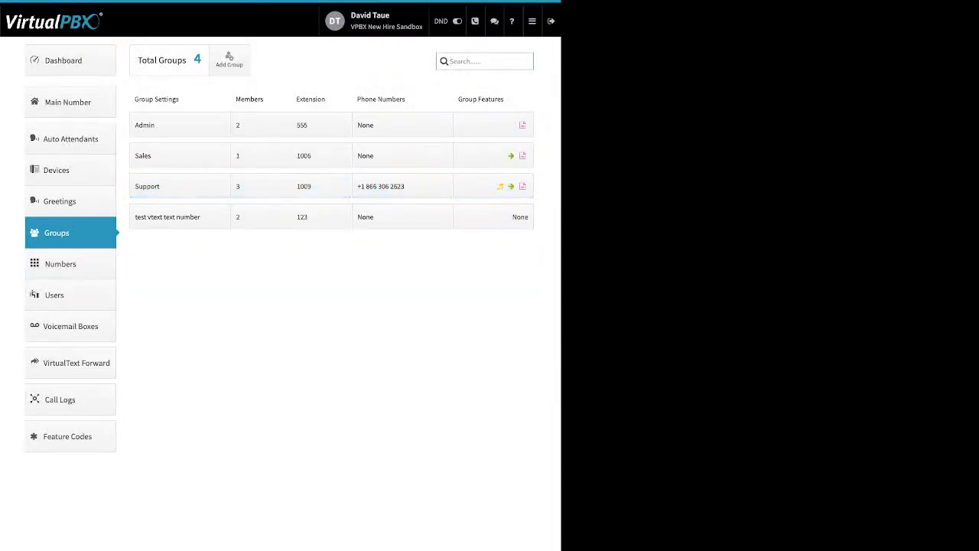
Step: Set the maximum ring time on the Support group's member timeline to 60 seconds
click(260, 187)
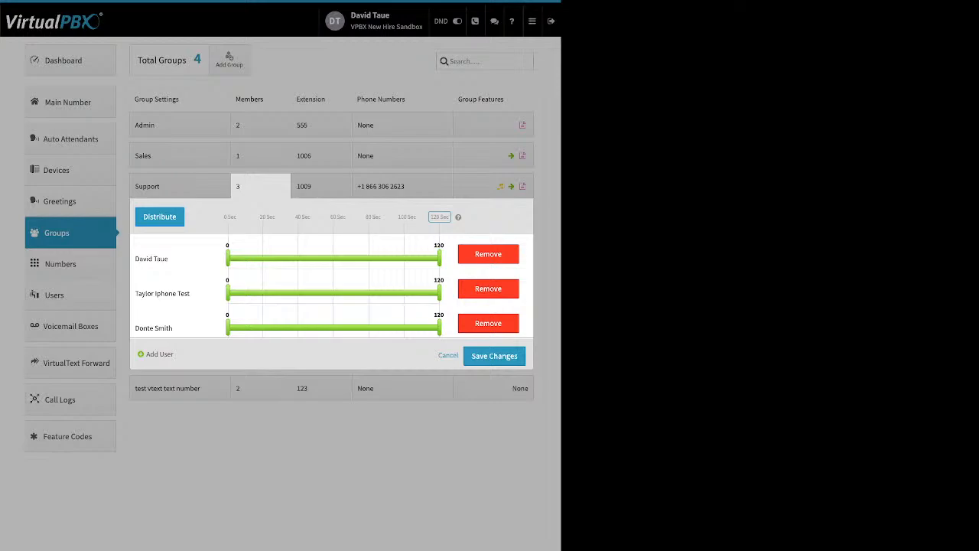
drag(449, 217, 331, 218)
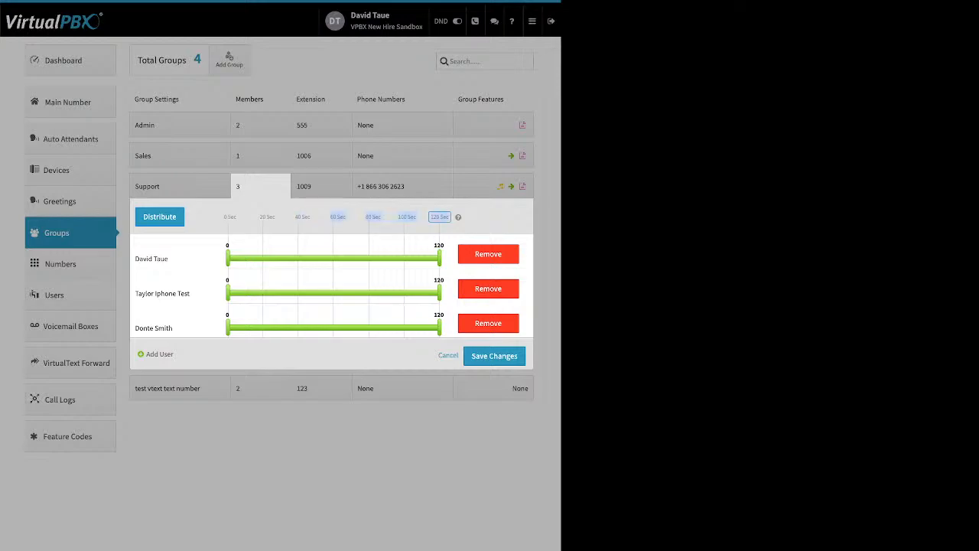
click(440, 217)
text(60)
key(Return)
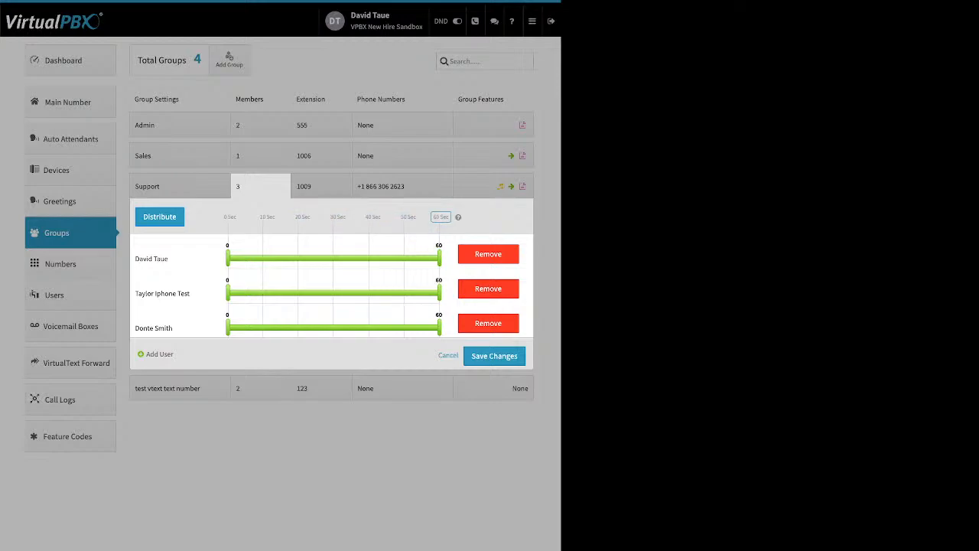
Step: Distribute the Support group's ring times evenly, and start the second member at 9 seconds and the third at 16 seconds
click(160, 217)
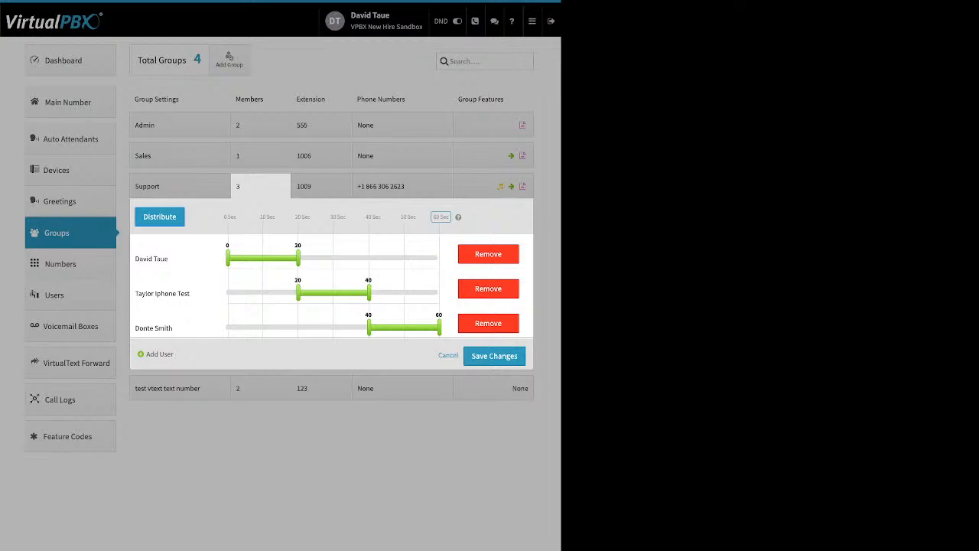
drag(297, 293, 260, 293)
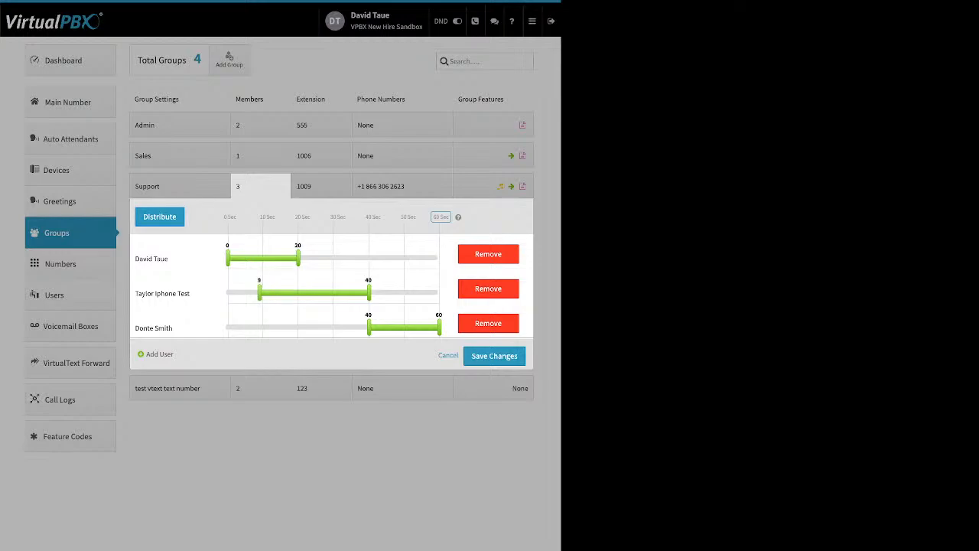
drag(369, 327, 284, 328)
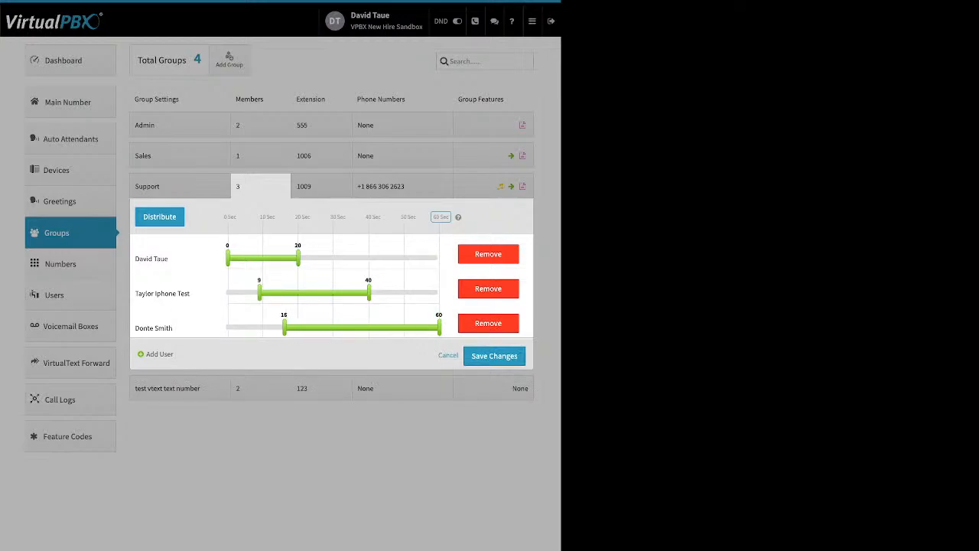
Step: Reverse the Support group's member order, redistribute the ring times evenly, and extend the first member's ring time to 53 seconds
drag(154, 328, 184, 237)
drag(151, 293, 199, 327)
click(159, 216)
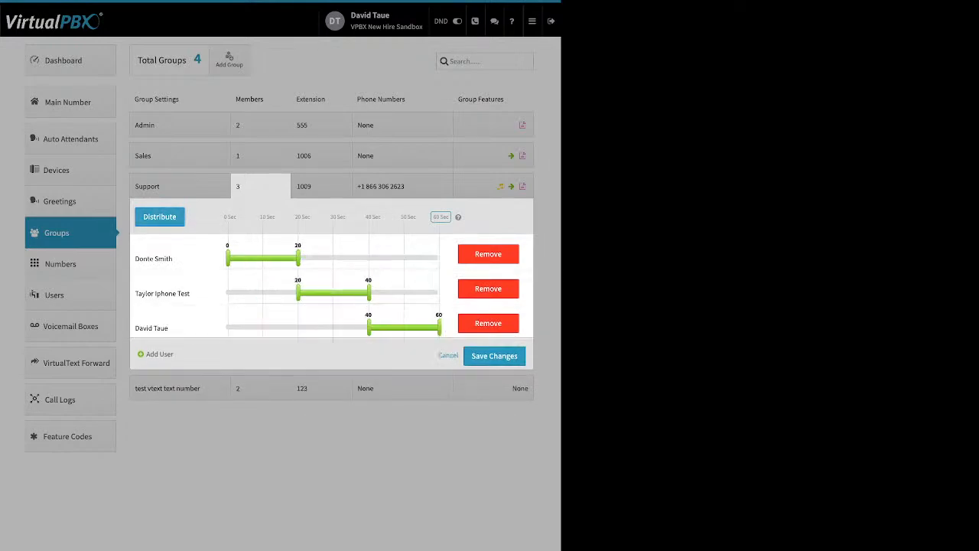
drag(298, 259, 413, 258)
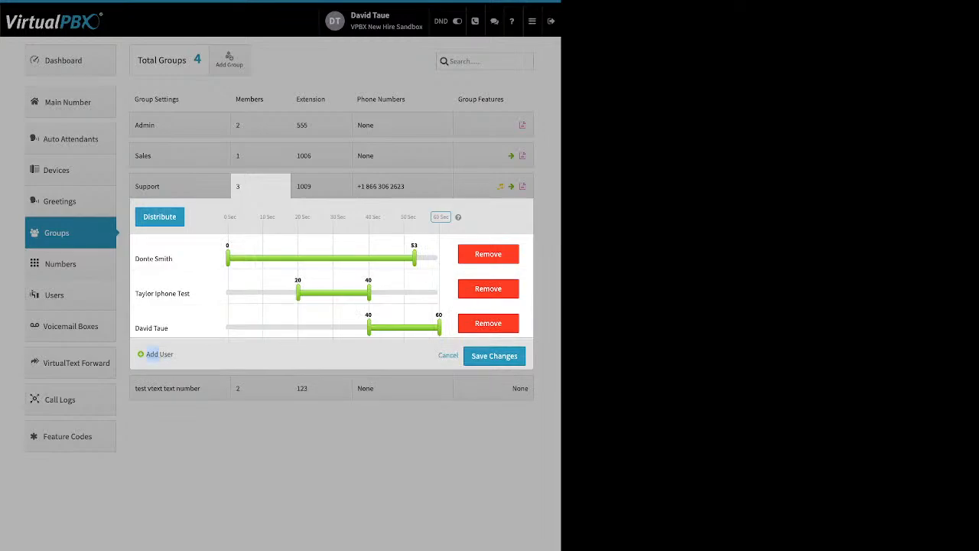
Step: Try adding the two remaining users to the Support group with evenly distributed ring times, and remove both again
click(159, 355)
click(131, 124)
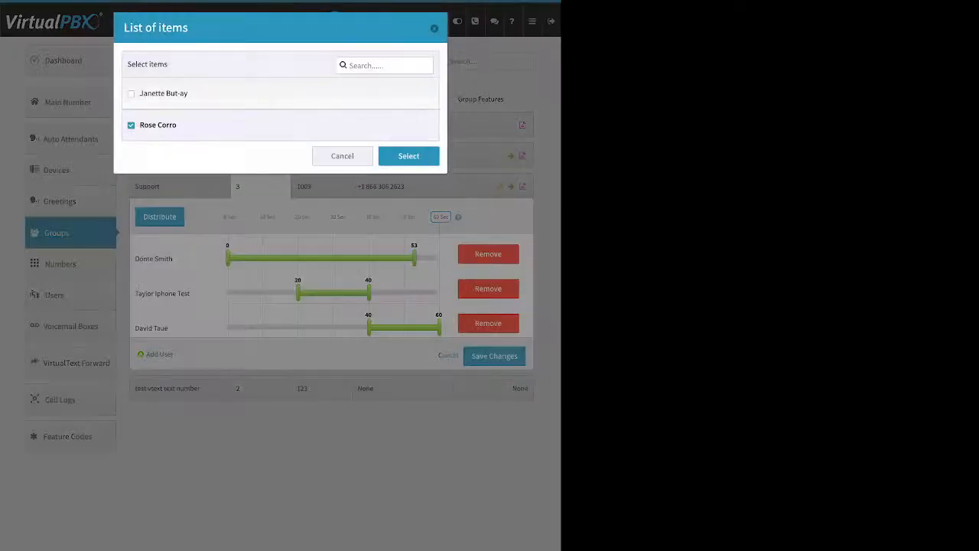
click(130, 93)
click(409, 156)
click(159, 216)
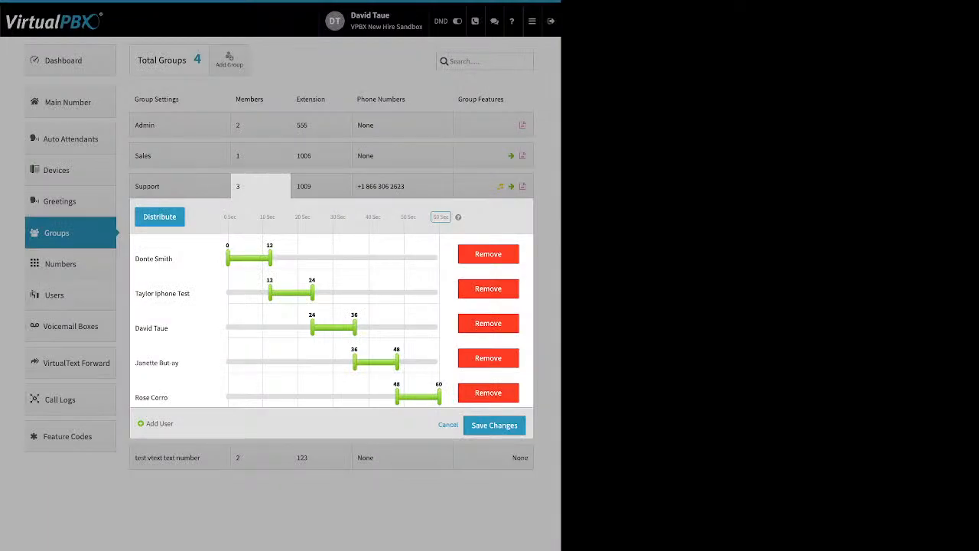
click(488, 392)
click(488, 358)
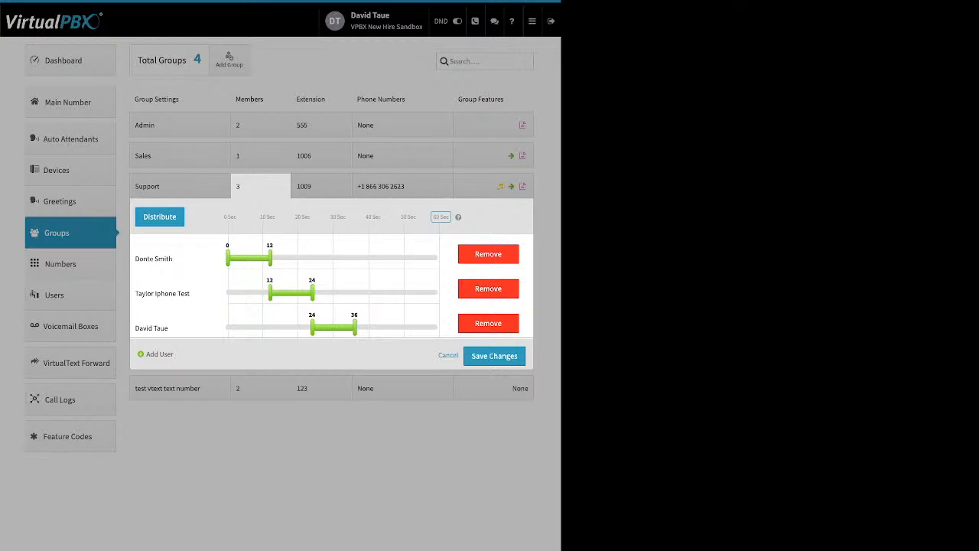
Step: Review the Support group's extension and phone number assignments, including the options for adding extensions, using spare numbers and buying numbers
click(321, 187)
click(321, 187)
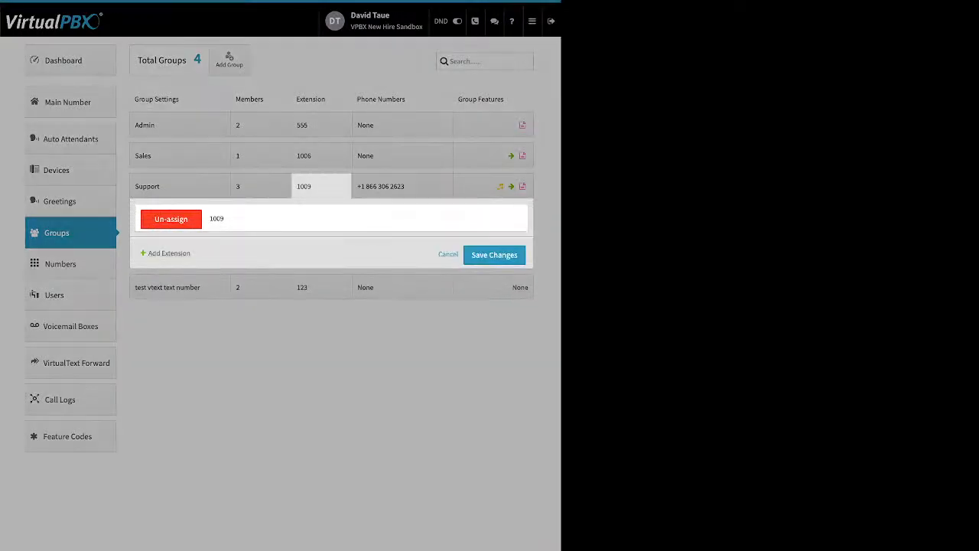
drag(157, 253, 193, 254)
click(403, 187)
click(402, 186)
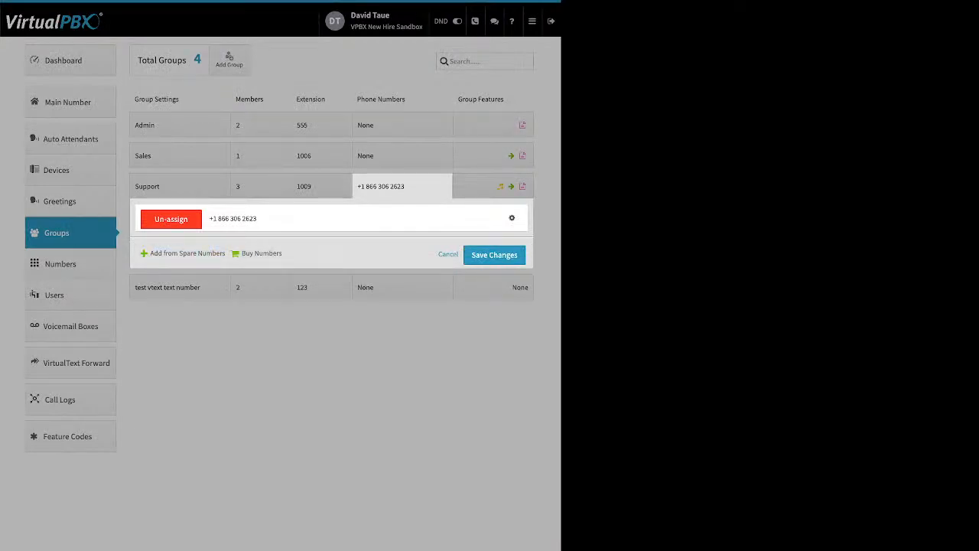
drag(150, 253, 282, 253)
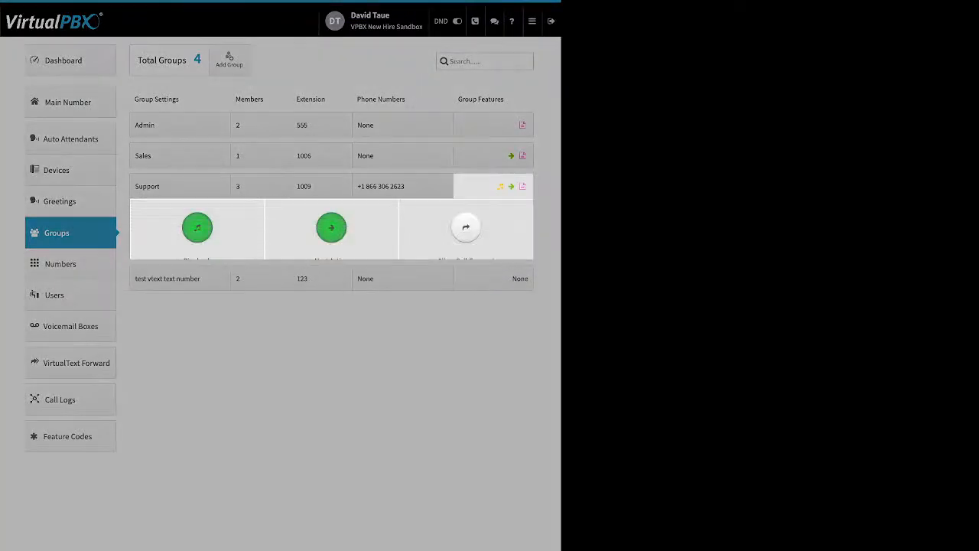
Step: Review the Support group's Ringback feature and its media upload option, and close it without saving
click(197, 228)
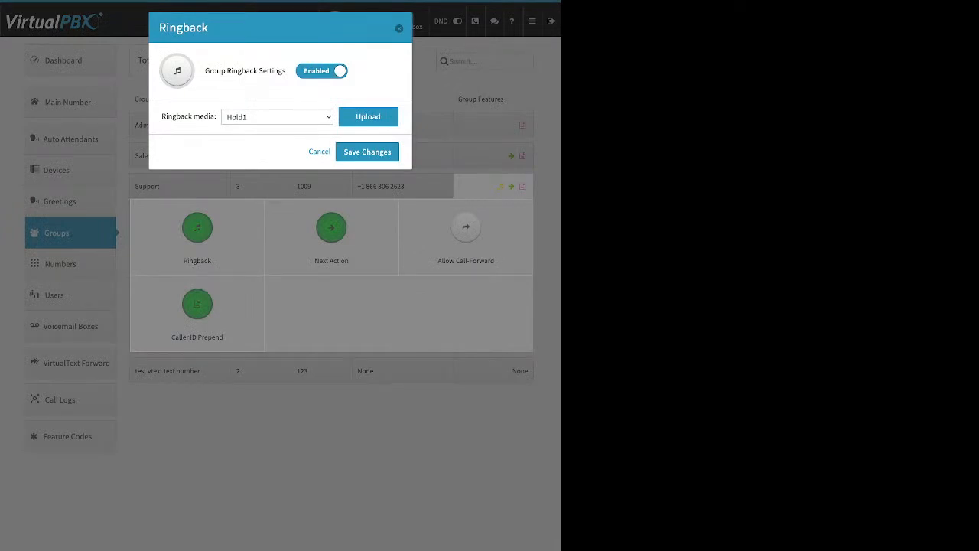
drag(209, 70, 285, 72)
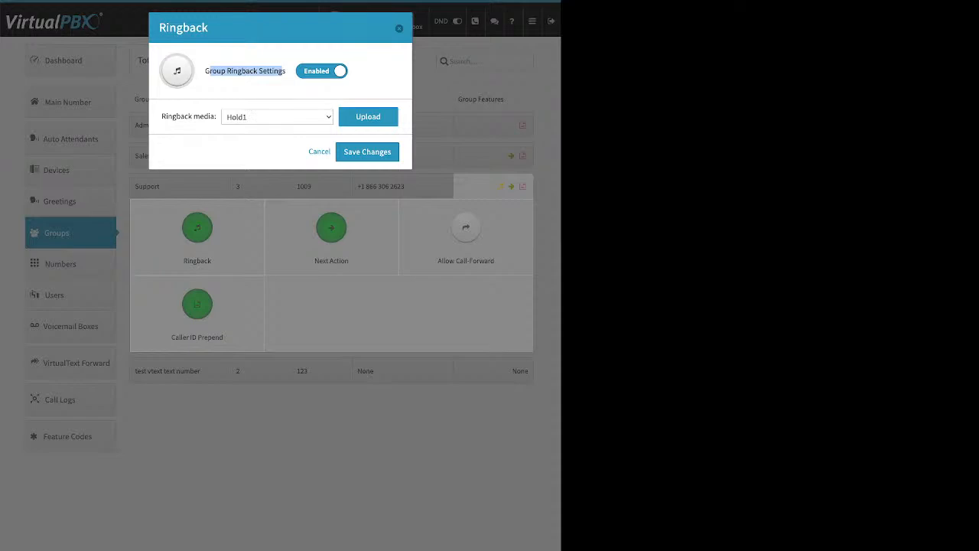
click(368, 117)
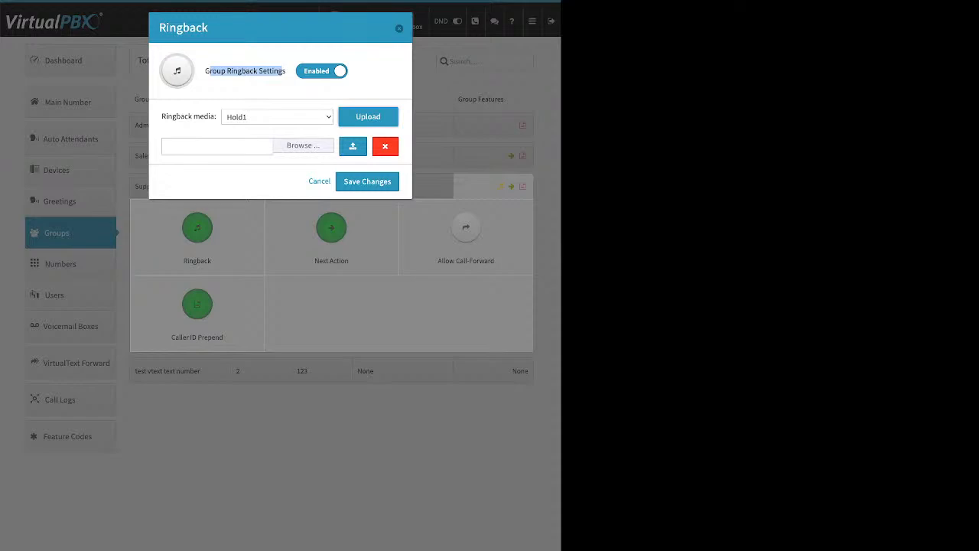
click(319, 181)
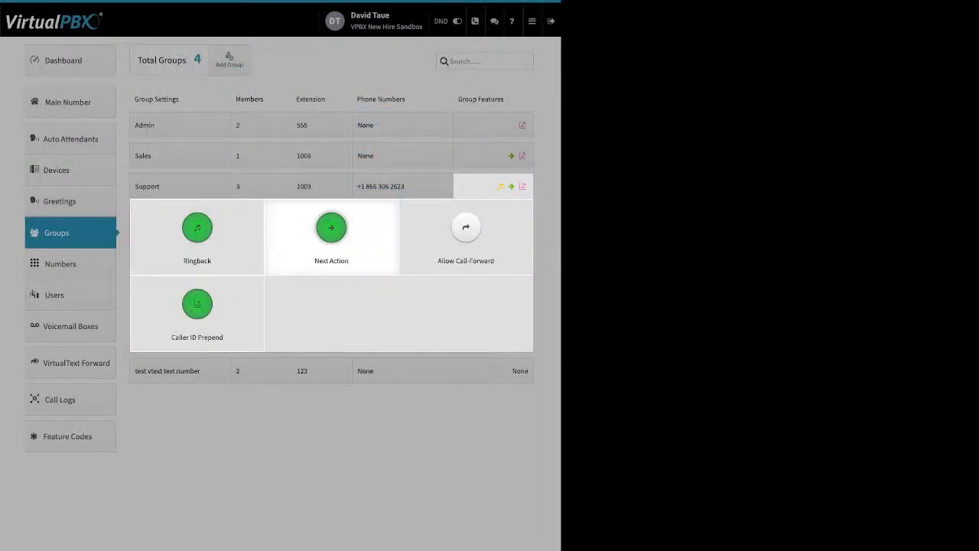
Step: Examine the Support group's Next Action feature and its forwarding destinations for unanswered calls, and close it without saving
click(331, 233)
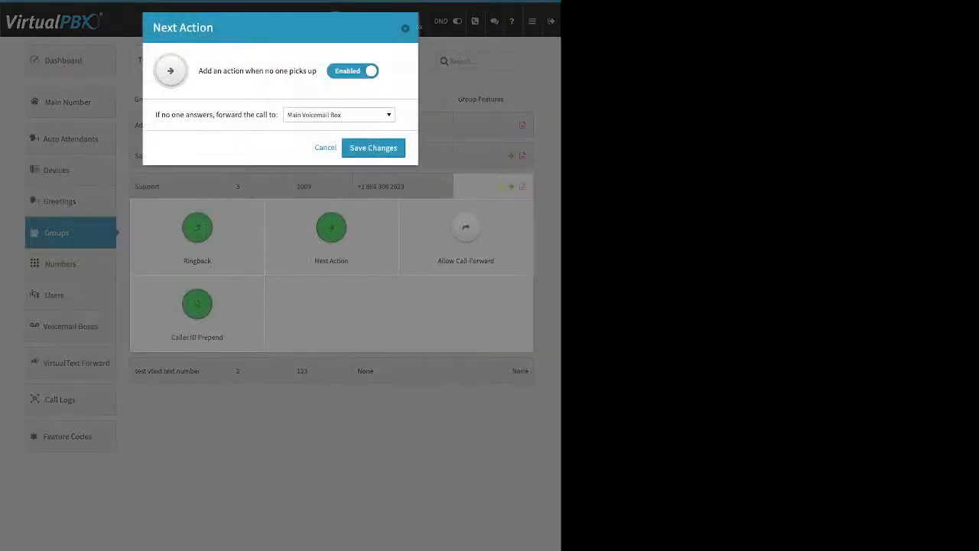
drag(199, 70, 307, 71)
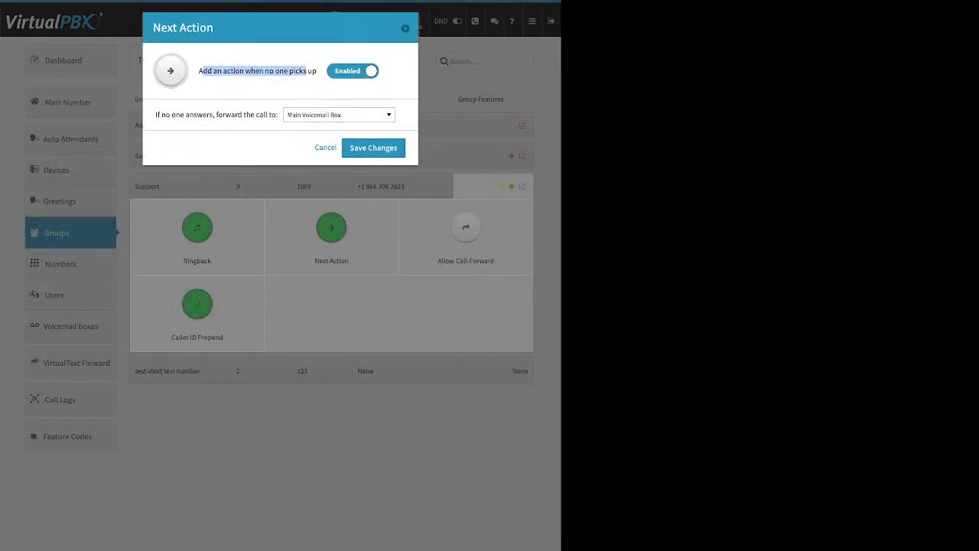
click(339, 115)
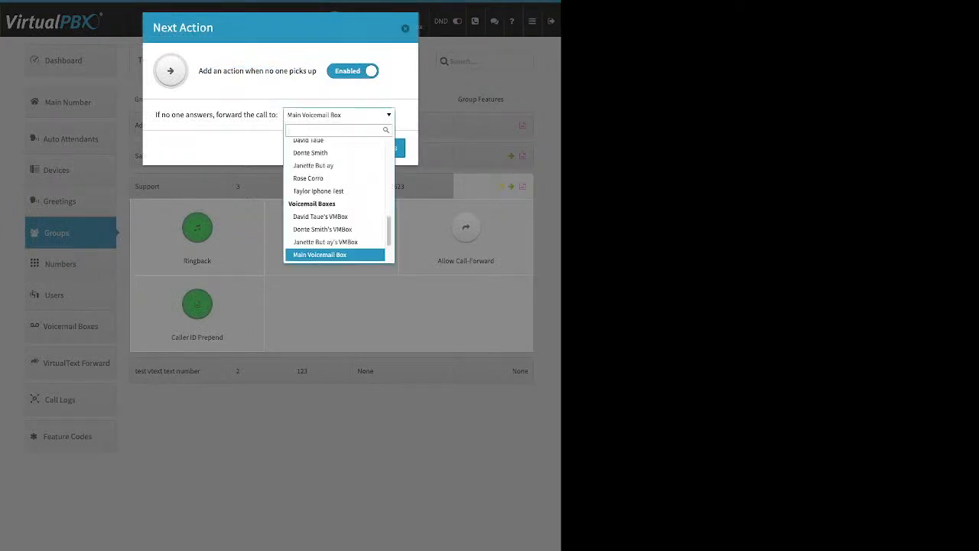
scroll(337, 165, down, 2)
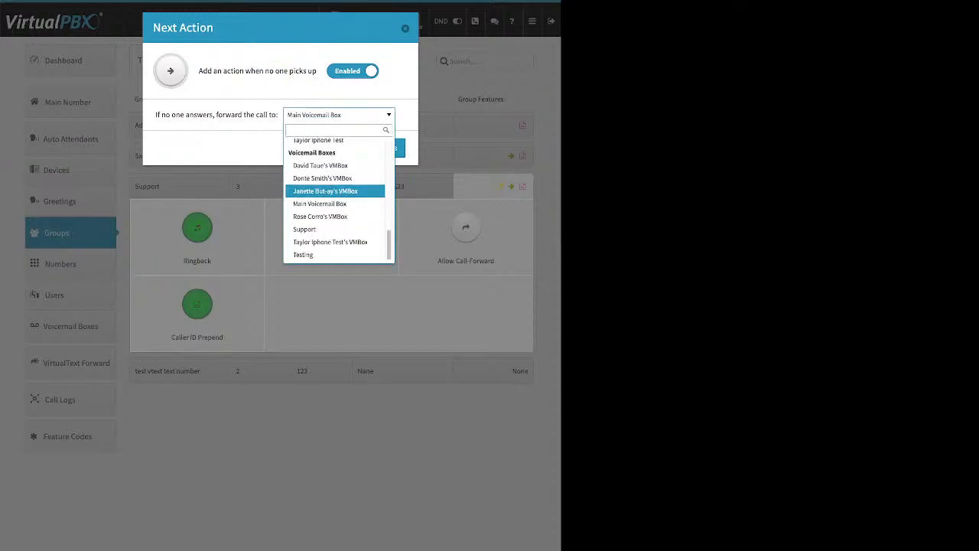
scroll(334, 191, up, 5)
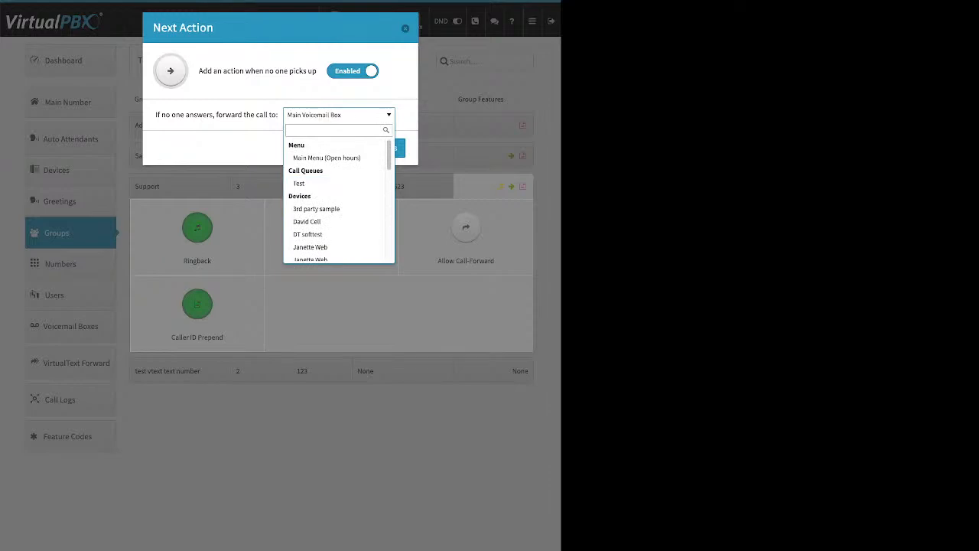
key(Escape)
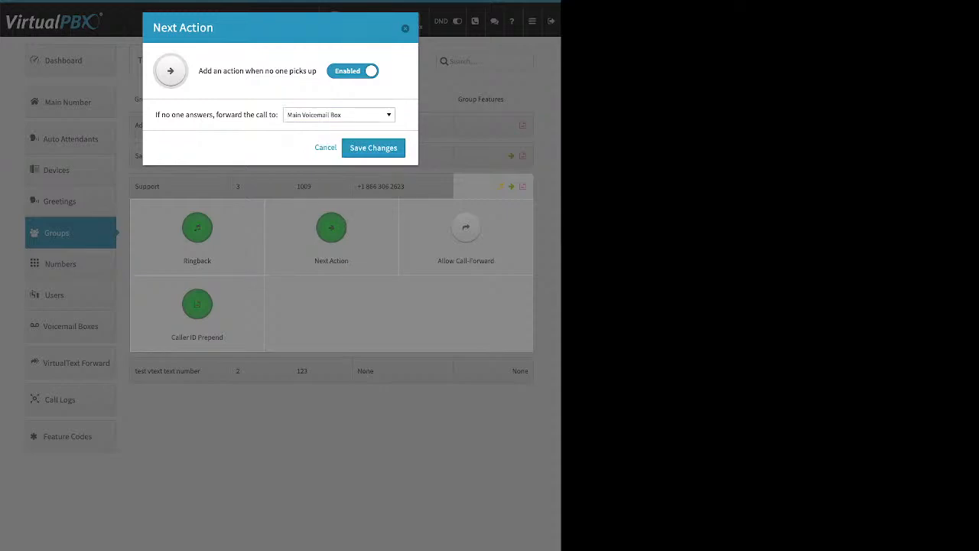
click(325, 148)
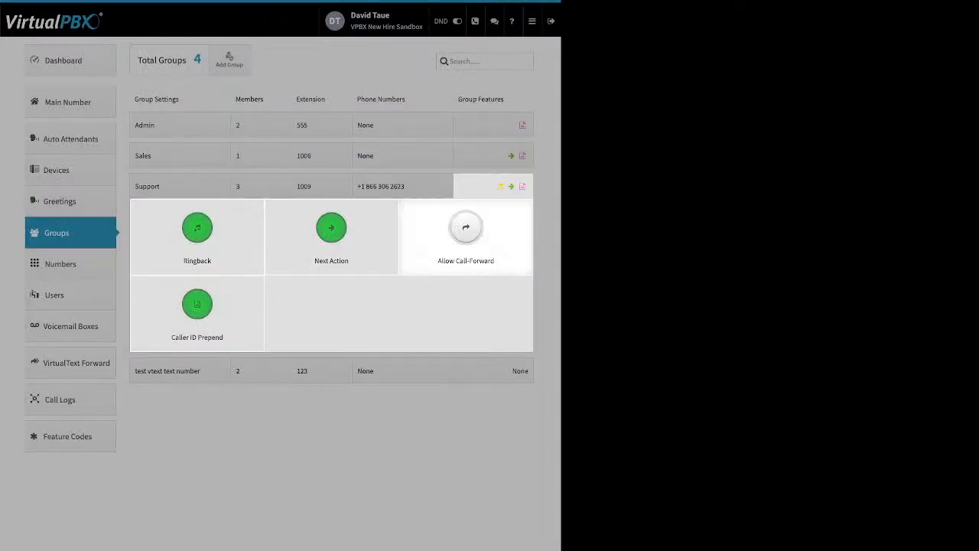
Step: Enable the Allow Call-Forward option for the Support group
click(465, 229)
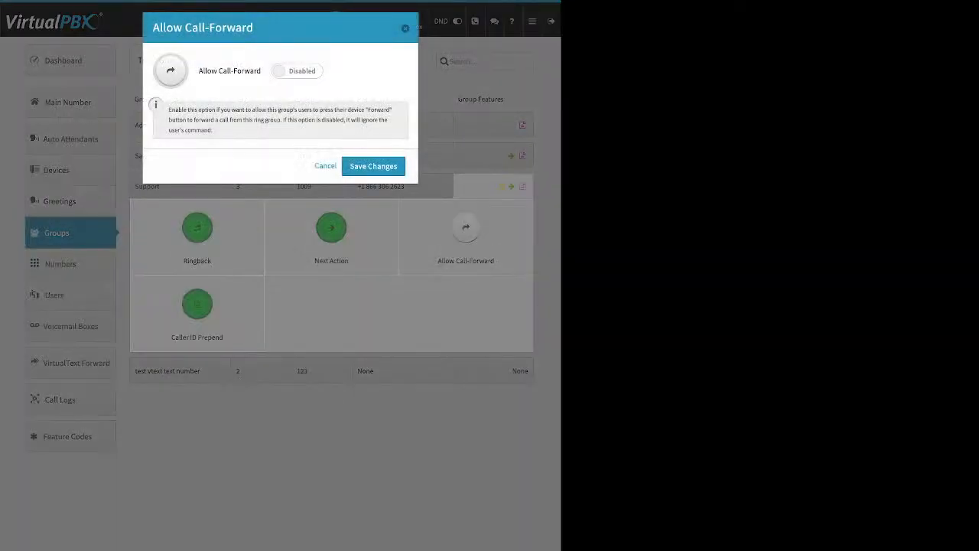
click(297, 71)
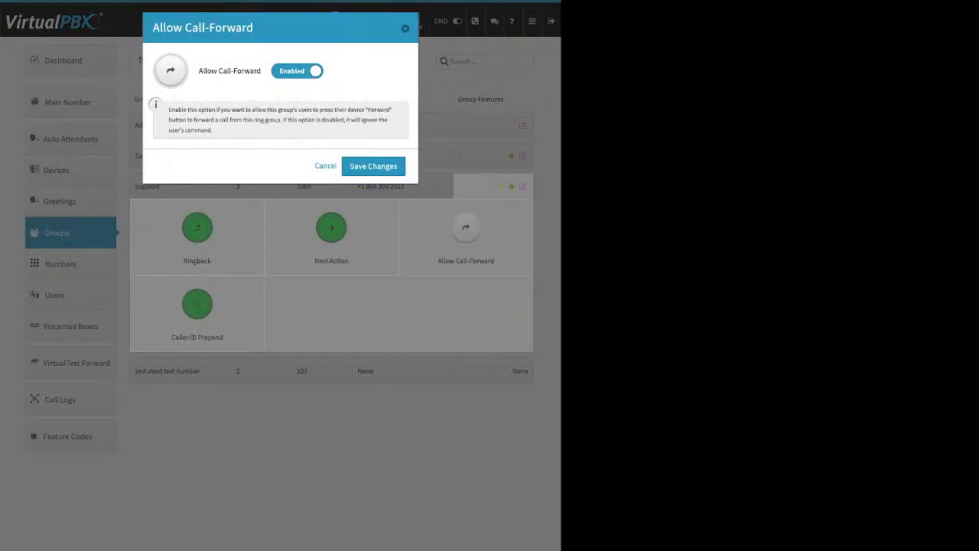
Step: Close the Allow Call-Forward settings, check the Support group's Caller ID Prepend name and number prefixes, and collapse its features without saving
key(Escape)
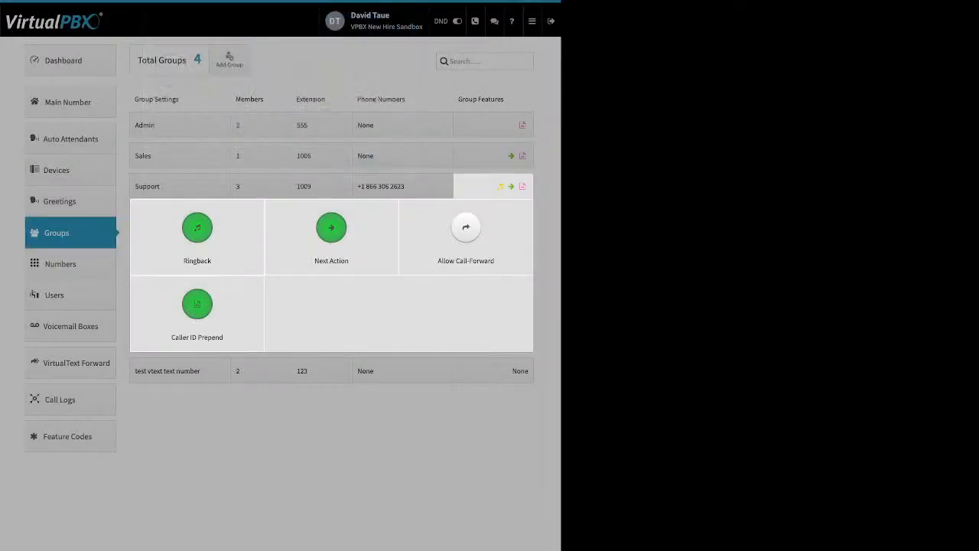
click(198, 304)
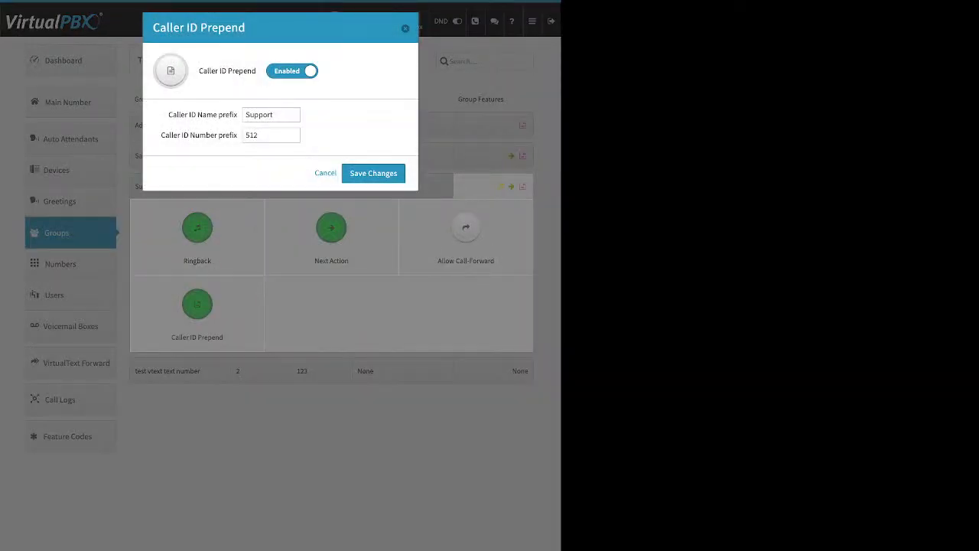
triple_click(203, 114)
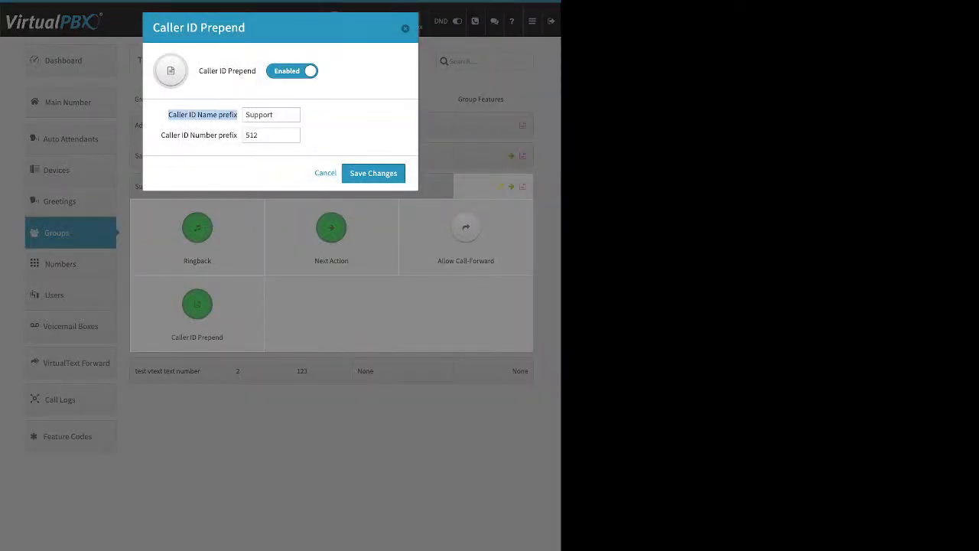
drag(161, 136, 226, 135)
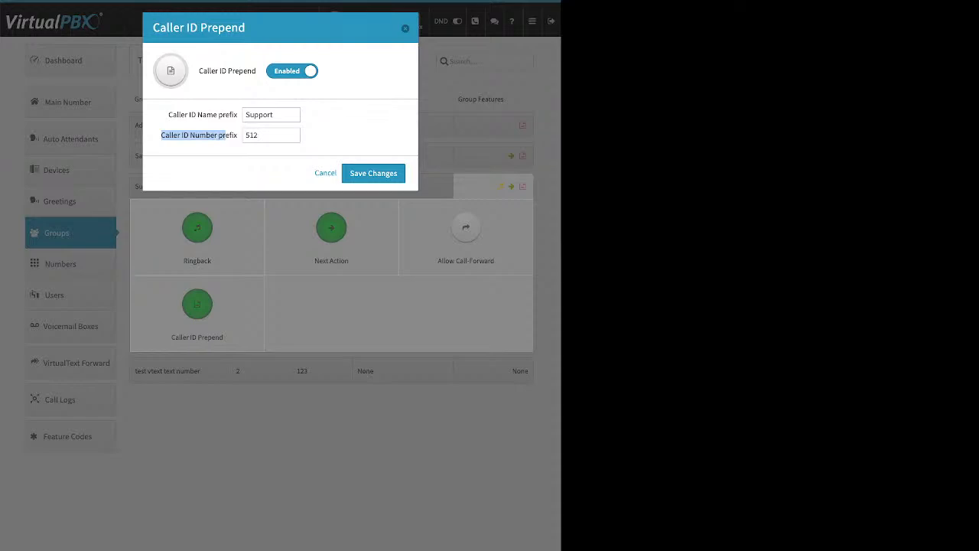
click(325, 173)
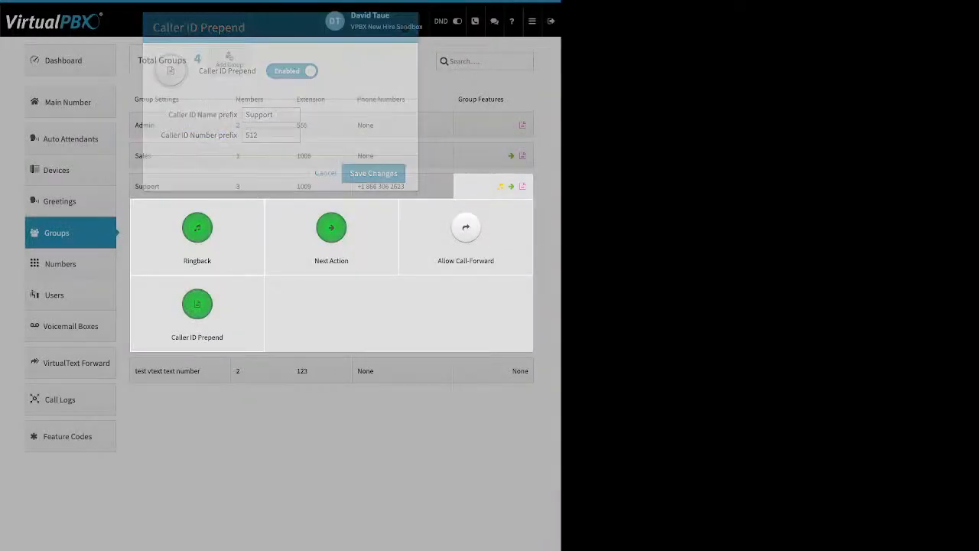
click(331, 443)
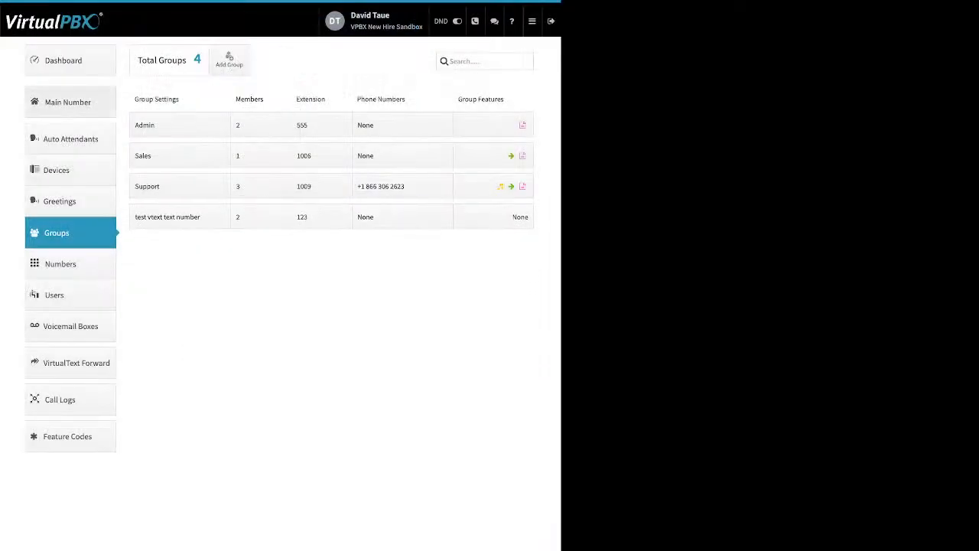
Step: Open the Main Number settings and review the Main Company Numbers, including the options for adding numbers and the second number's settings
click(69, 101)
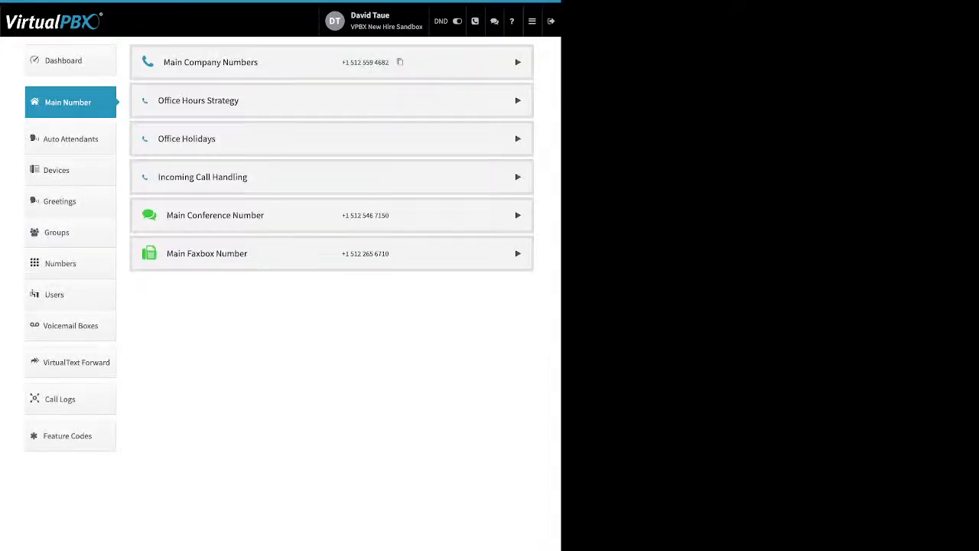
click(210, 62)
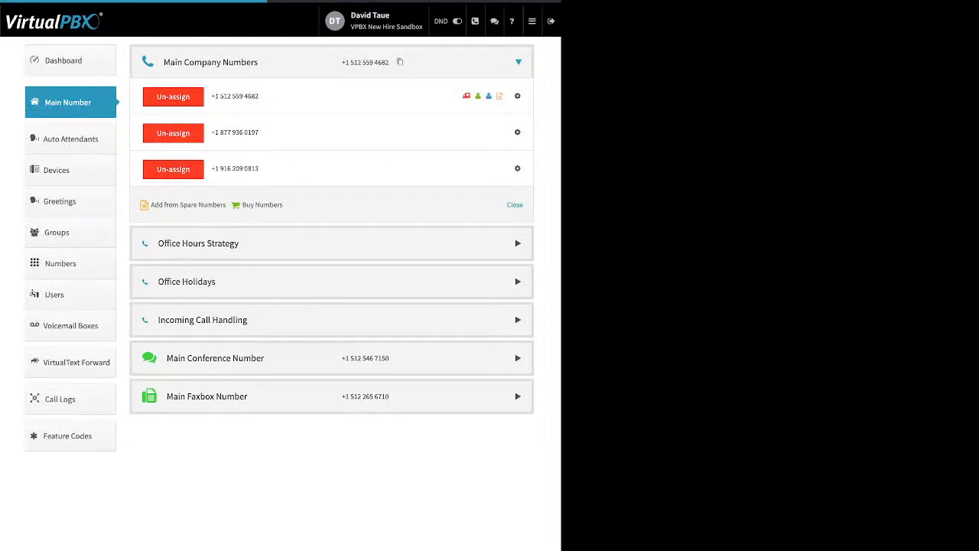
drag(228, 205, 179, 205)
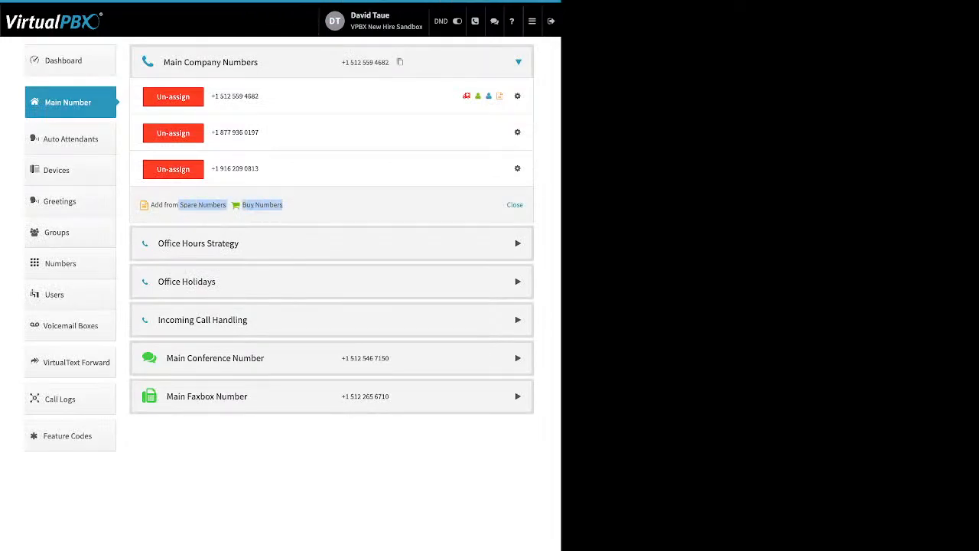
click(518, 133)
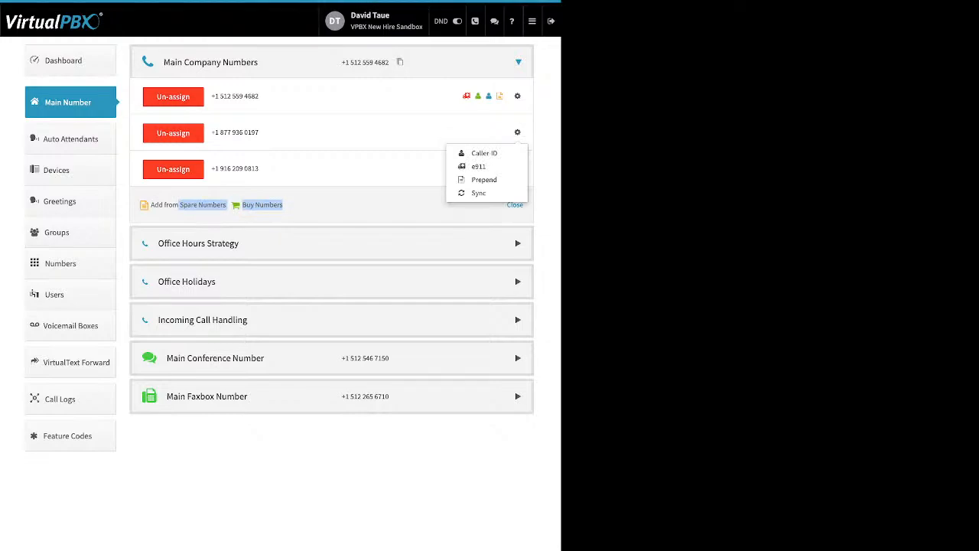
click(413, 153)
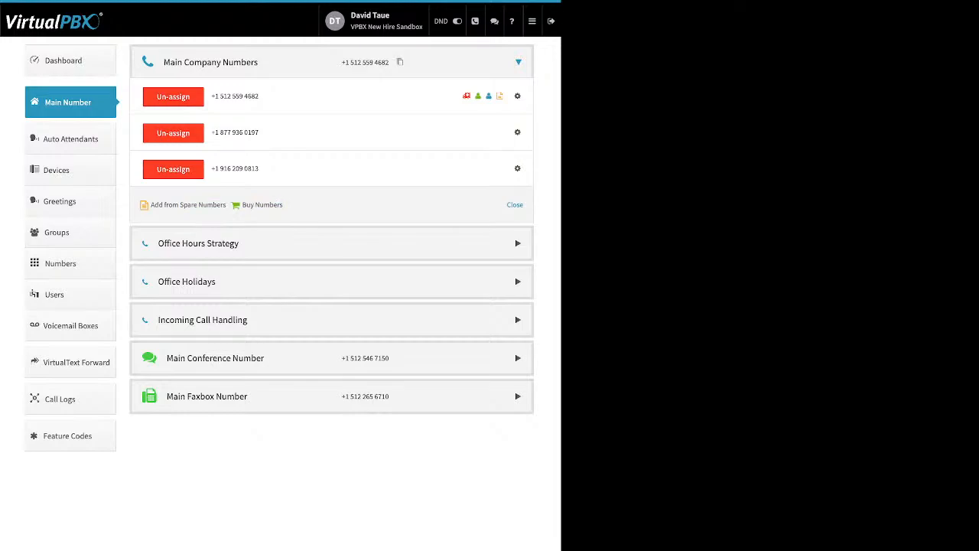
Step: Review the Office Hours Strategy choices and Monday's custom hours, keeping its opening time at 9:00
click(331, 243)
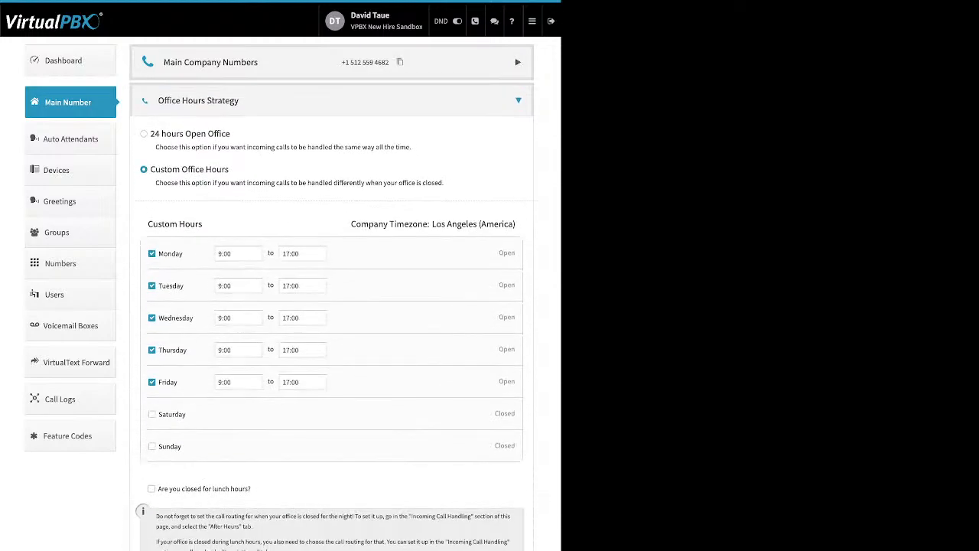
drag(231, 134, 151, 134)
drag(229, 169, 151, 169)
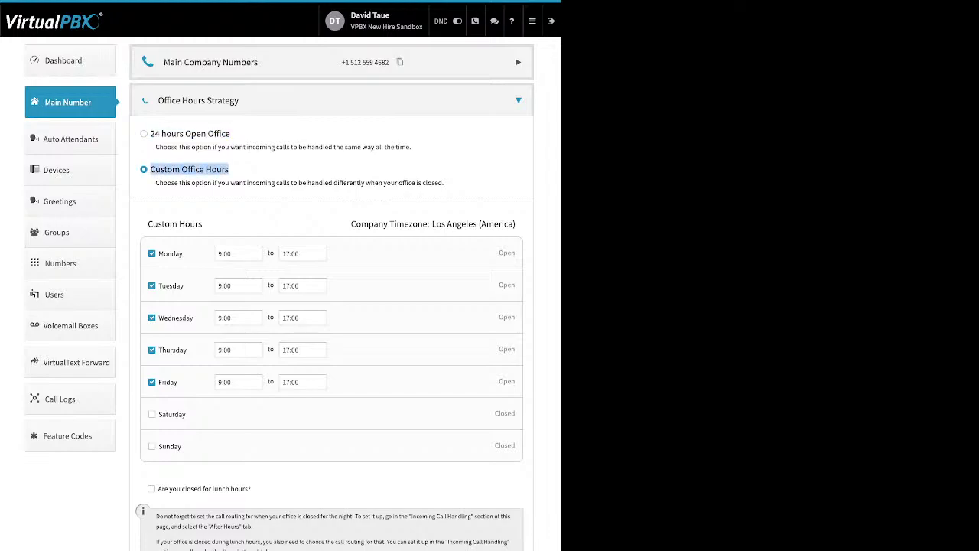
drag(158, 254, 168, 253)
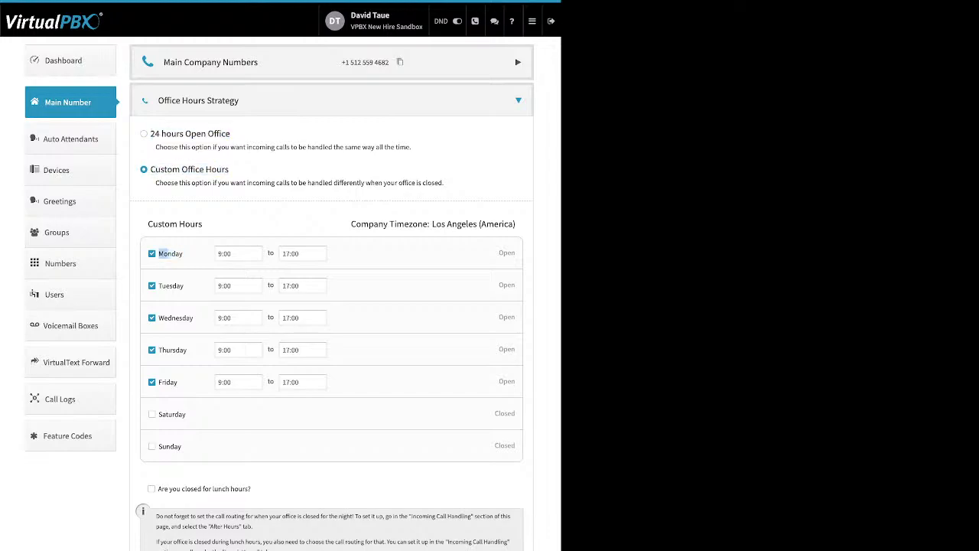
click(228, 253)
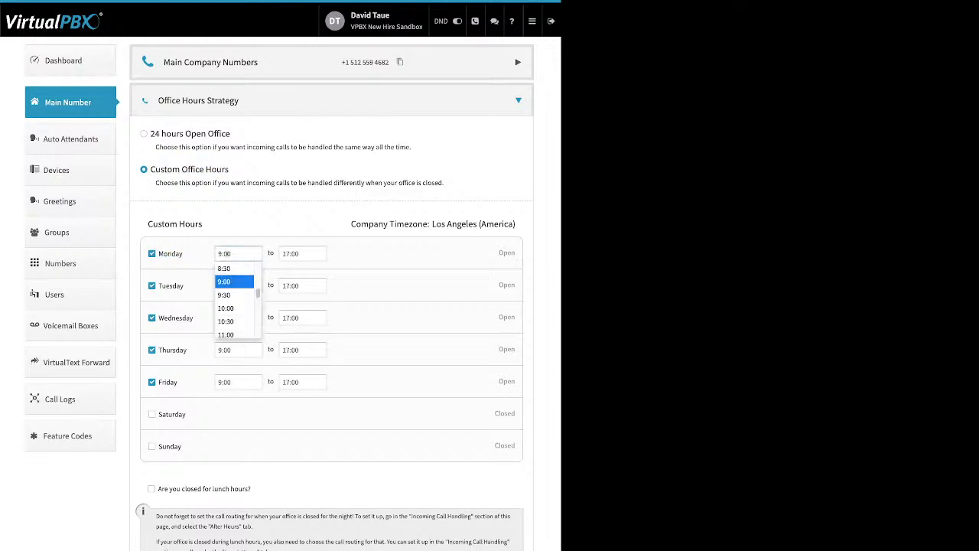
click(227, 282)
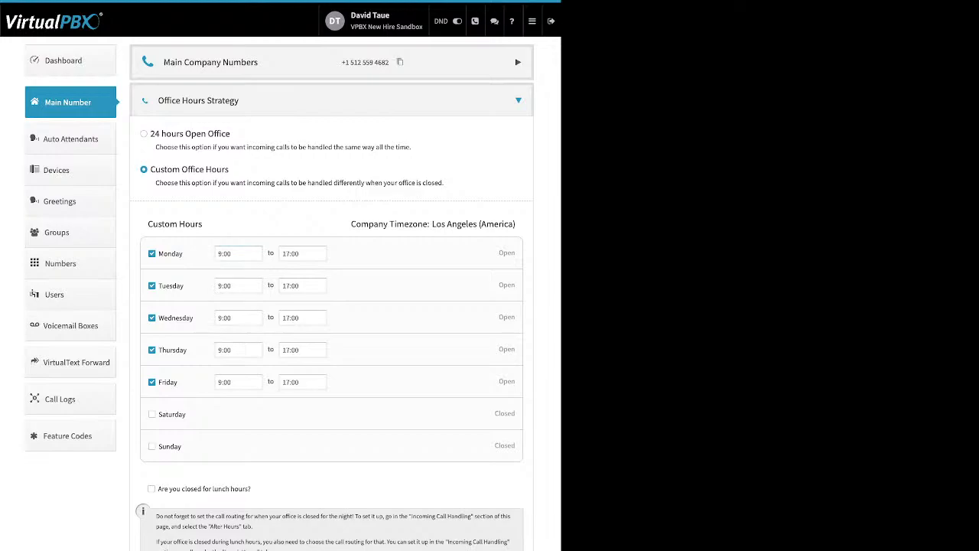
Step: Try enabling the lunch-hours closure with a 12:00 start, disable it again, and collapse Office Hours Strategy
drag(253, 489, 156, 489)
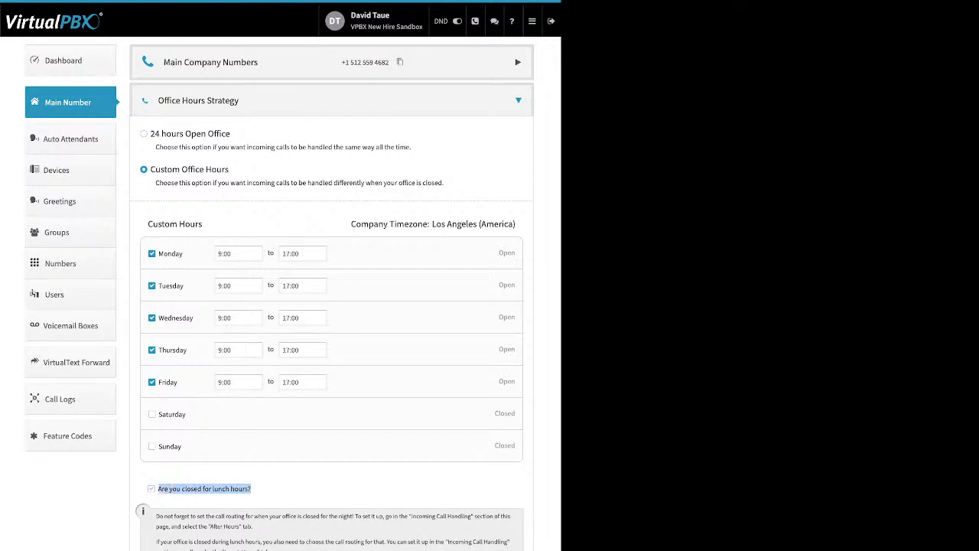
click(151, 489)
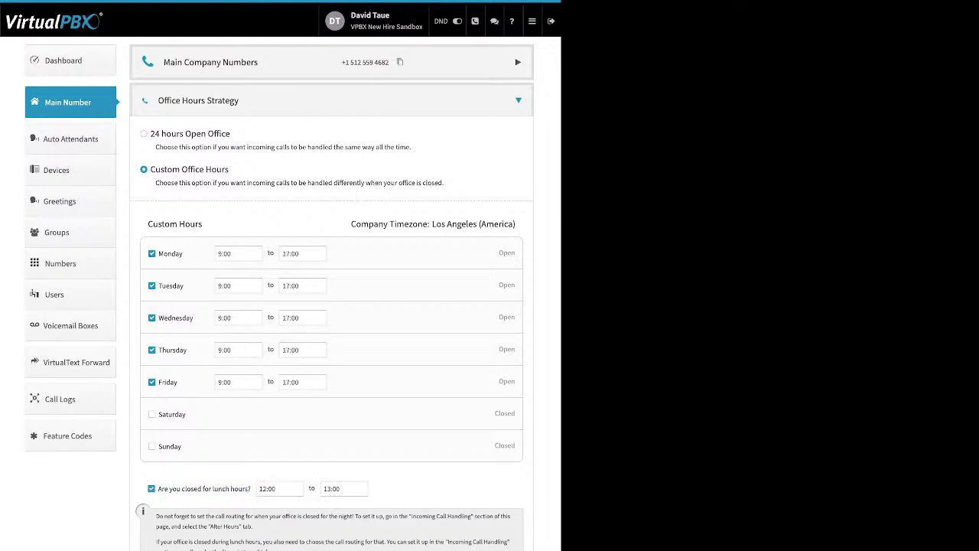
click(269, 488)
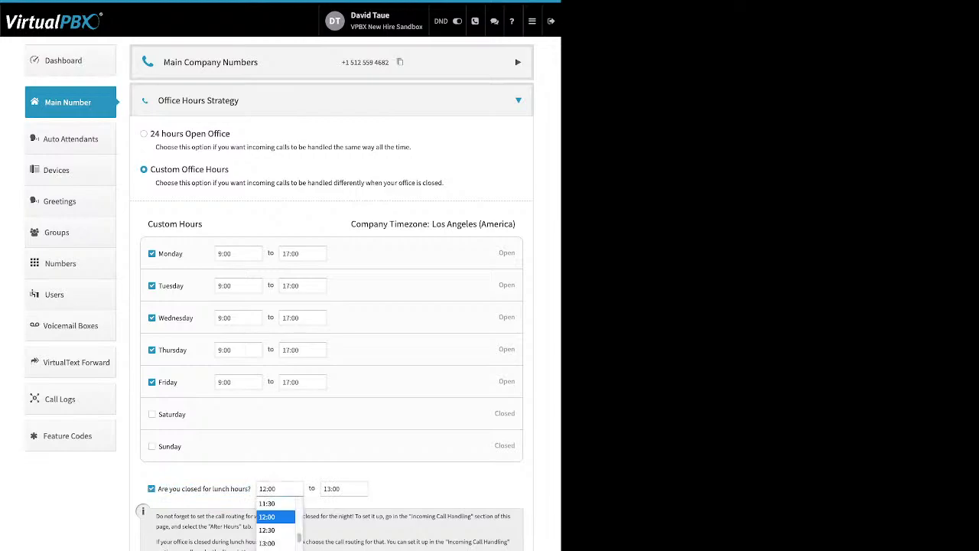
click(267, 517)
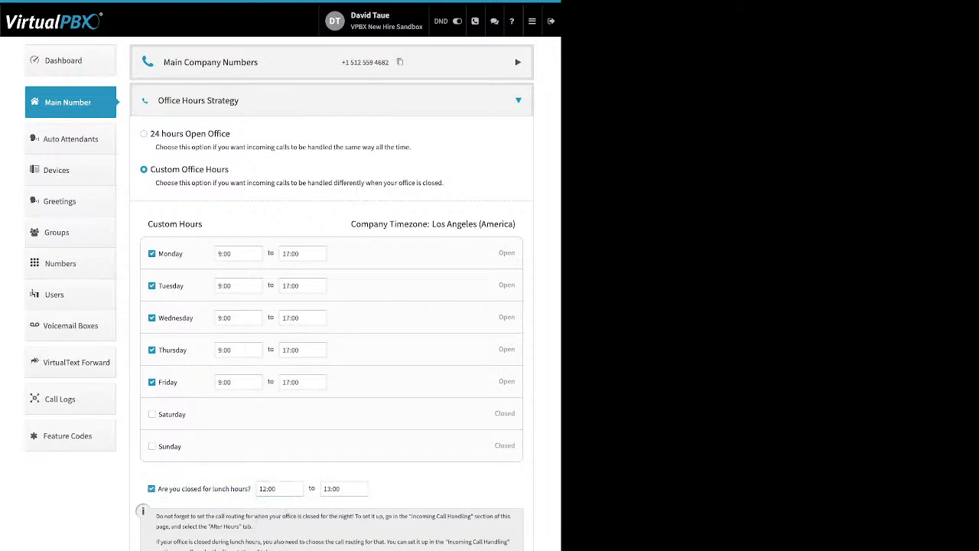
click(152, 488)
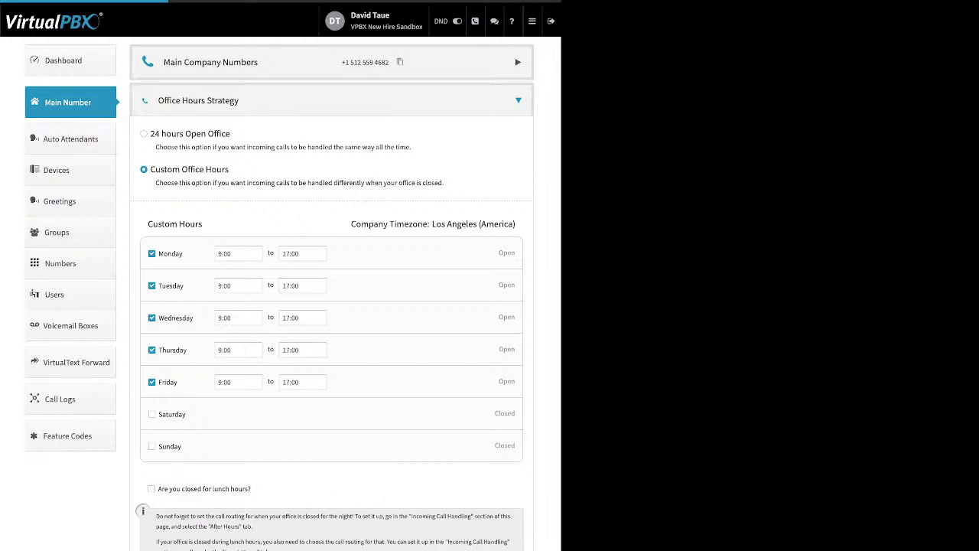
click(518, 100)
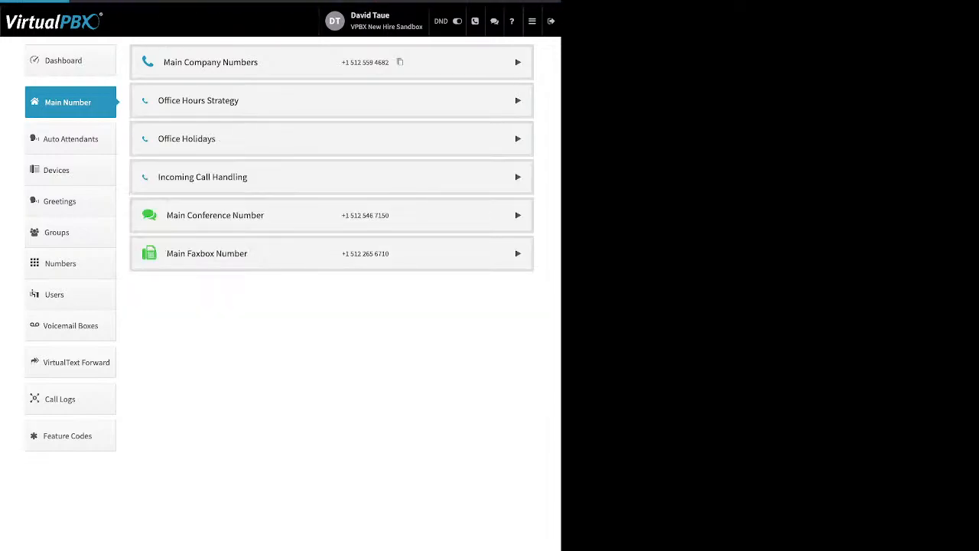
Step: Expand Office Holidays and examine the holiday closure option, the Add Holiday choices and the Christmas Day entry
click(518, 138)
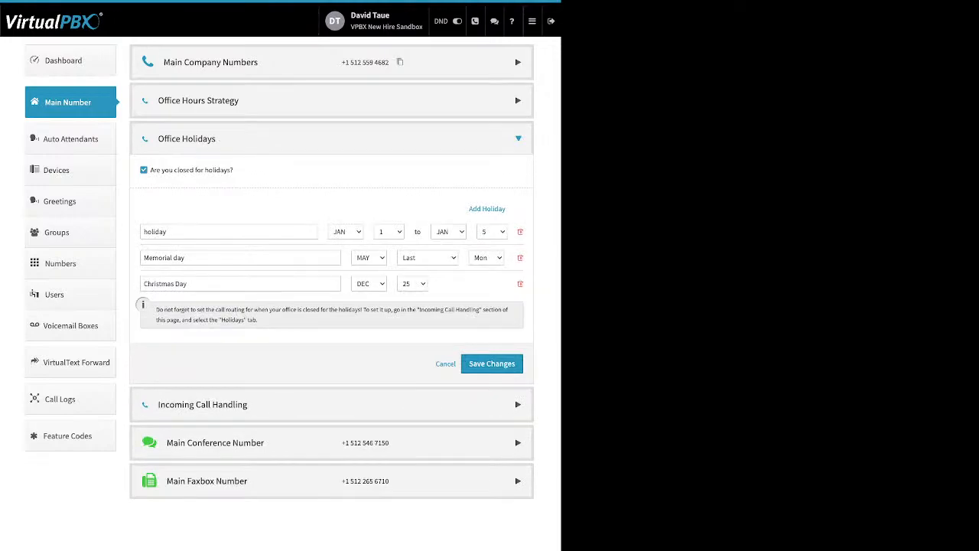
drag(234, 169, 156, 169)
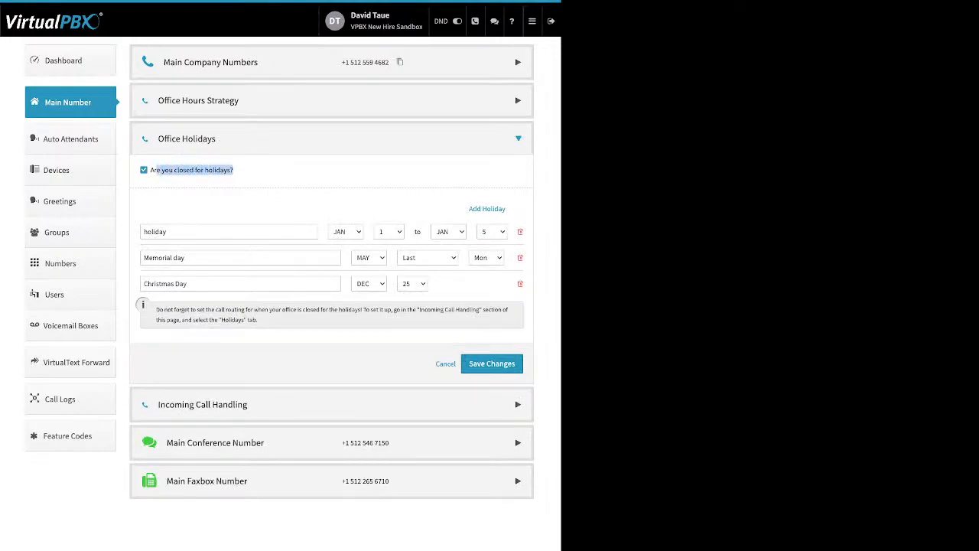
click(264, 173)
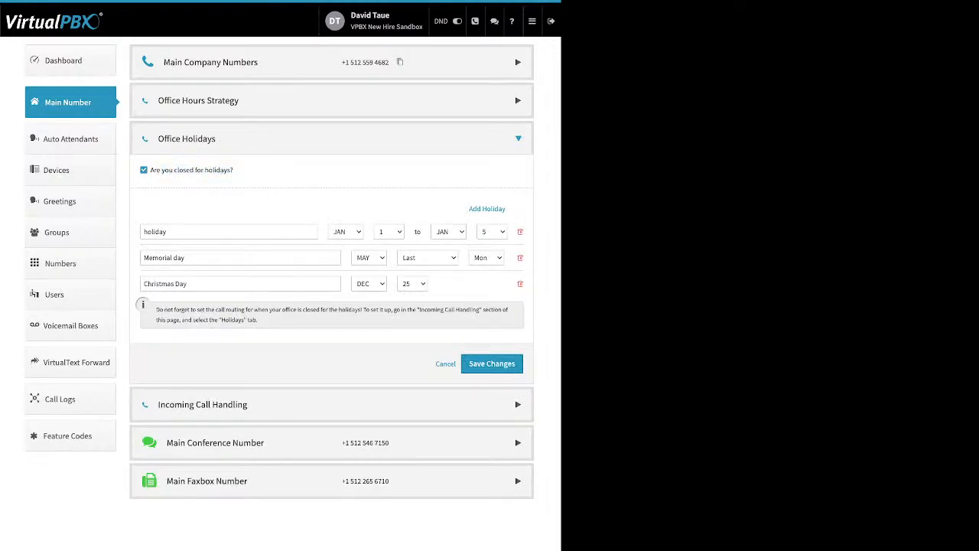
click(487, 208)
triple_click(165, 284)
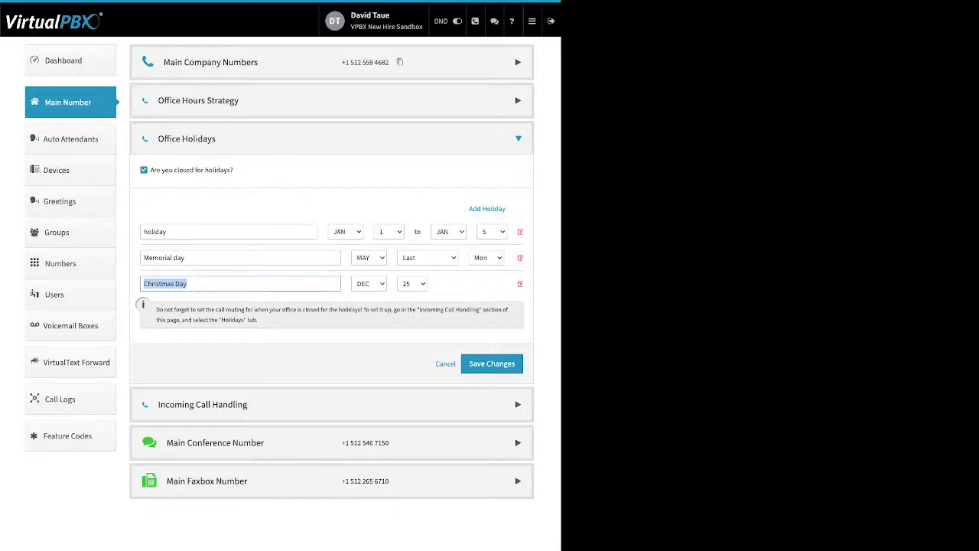
click(306, 208)
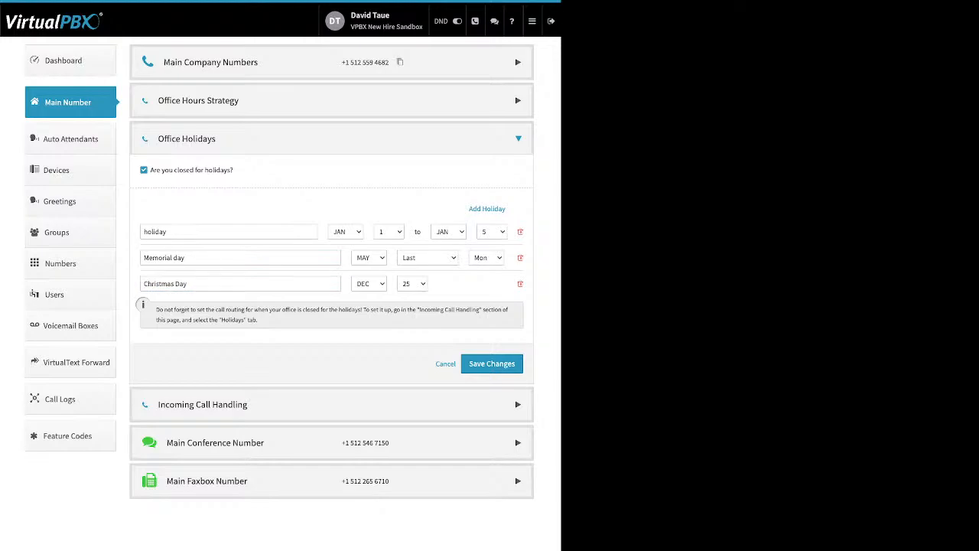
Step: Examine the date-range holiday entry and the Memorial day entry in the office holidays list
double_click(155, 232)
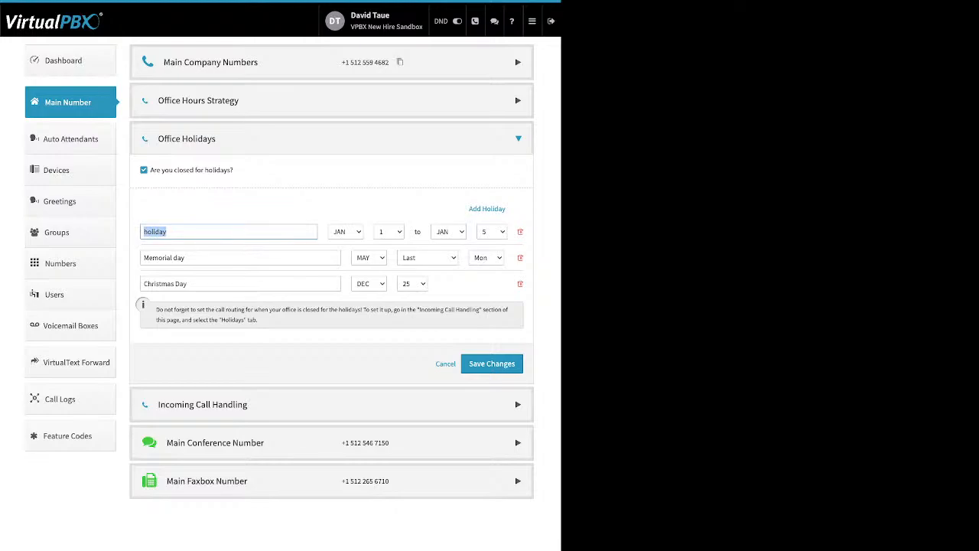
click(306, 208)
click(346, 231)
click(306, 209)
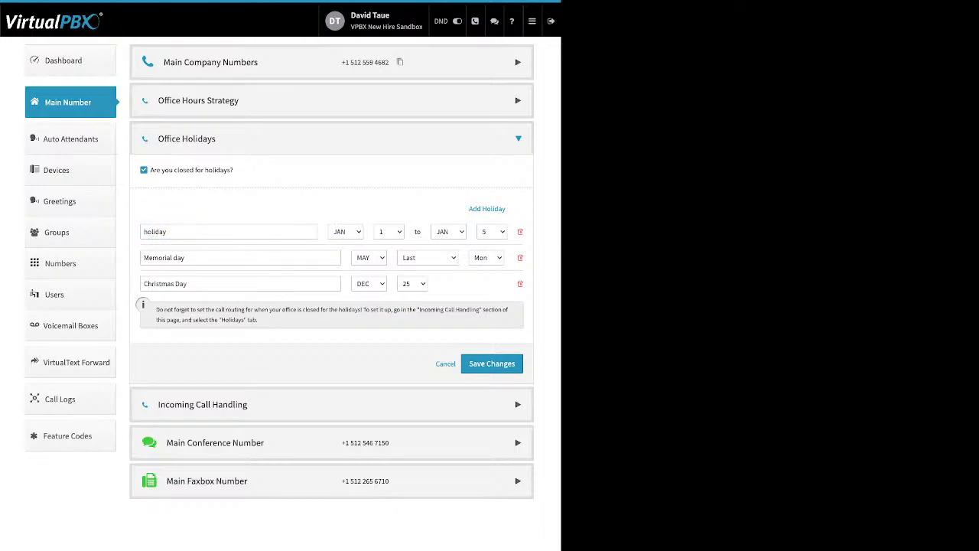
drag(196, 258, 143, 258)
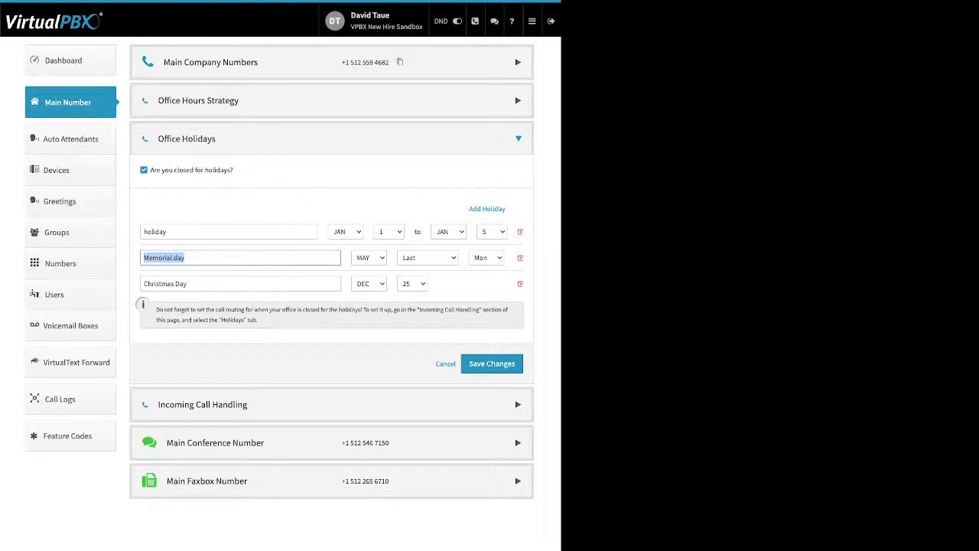
click(298, 209)
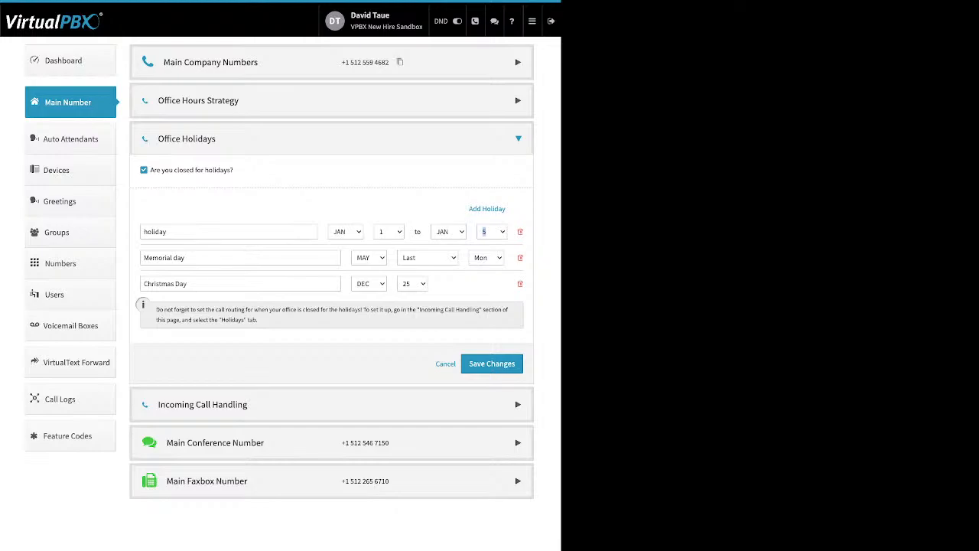
Step: Expand Incoming Call Handling and compare the call routing for After Hours, Holidays and Open Hours
click(518, 405)
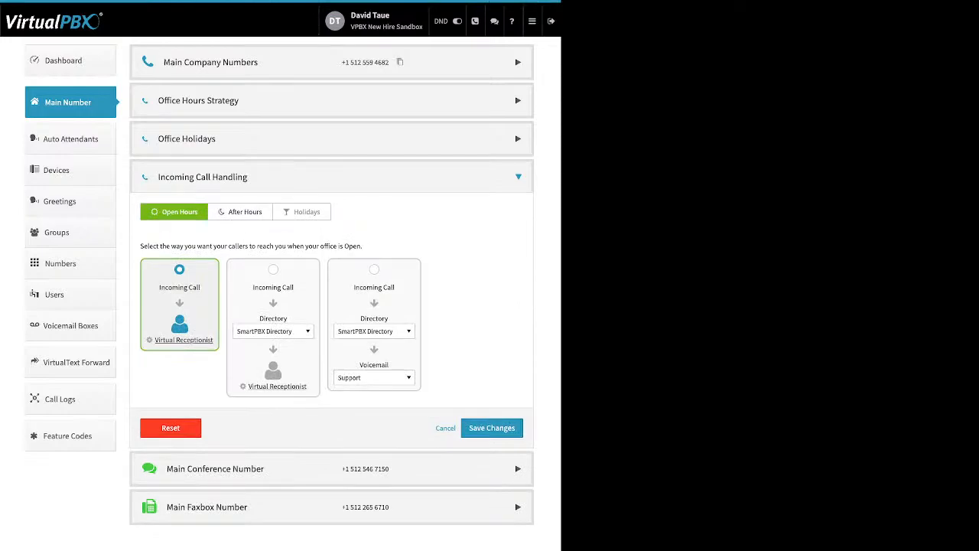
click(245, 211)
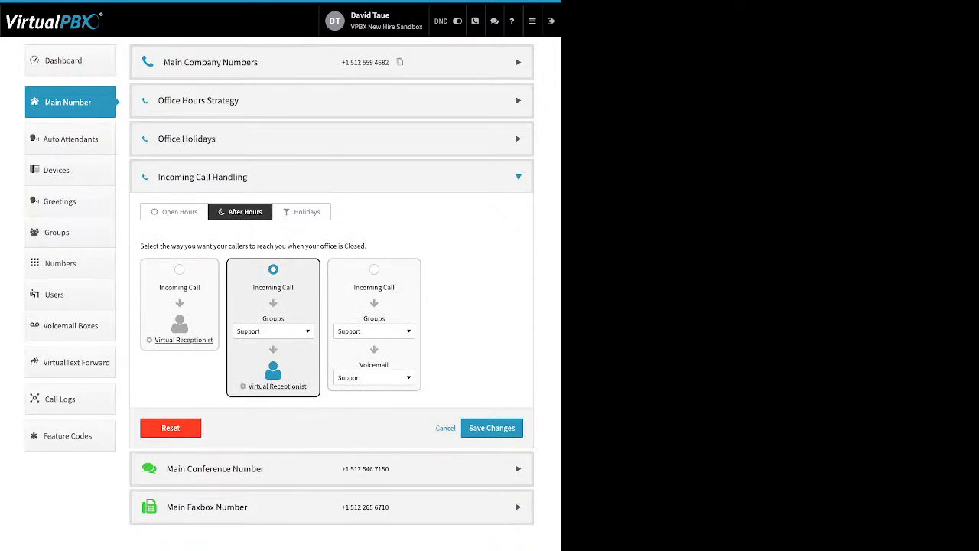
click(301, 212)
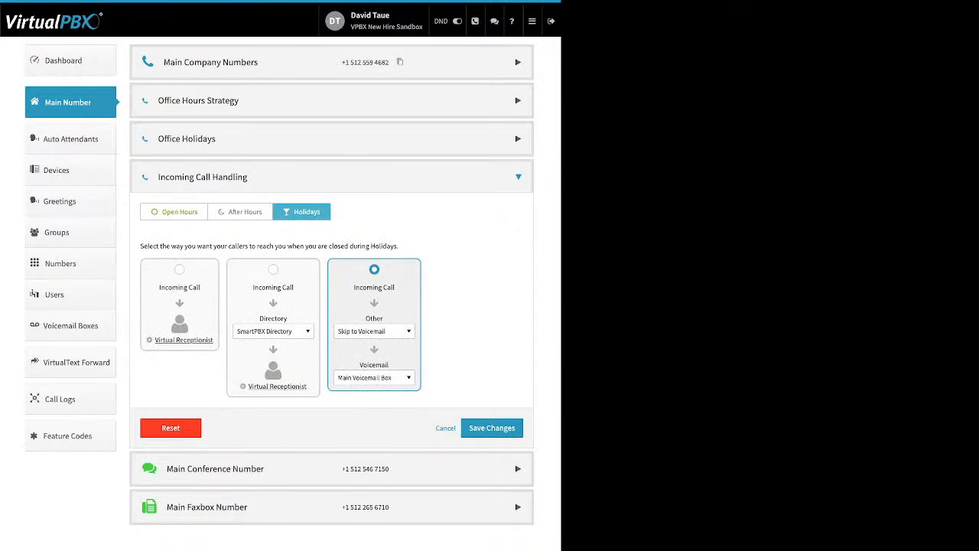
click(174, 212)
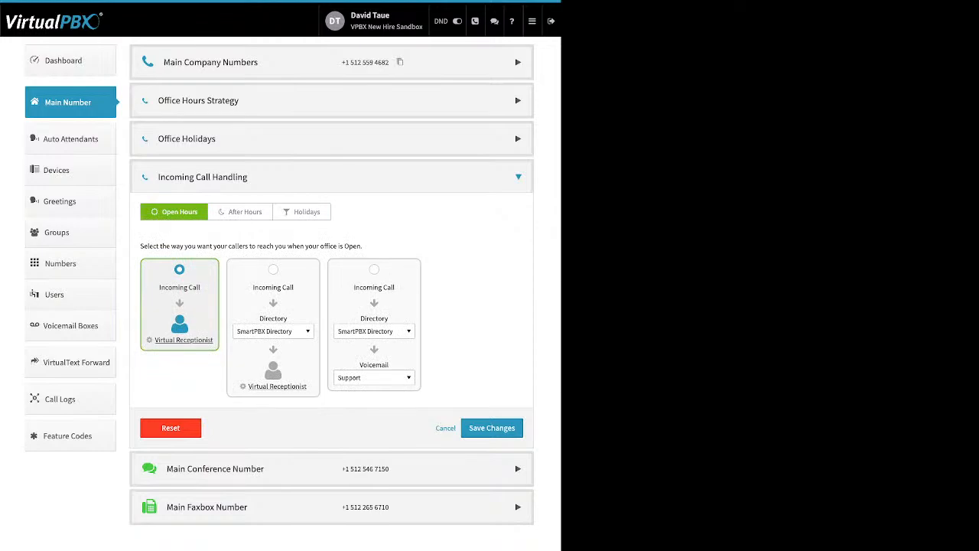
Step: Open the Virtual Receptionist for Open Hours and add a new route to its Main Menu
click(183, 339)
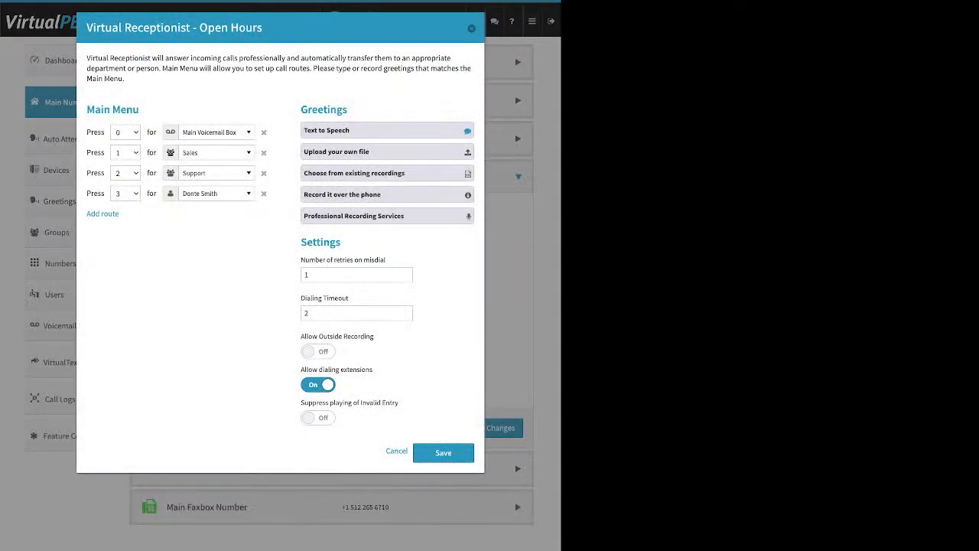
drag(139, 109, 95, 109)
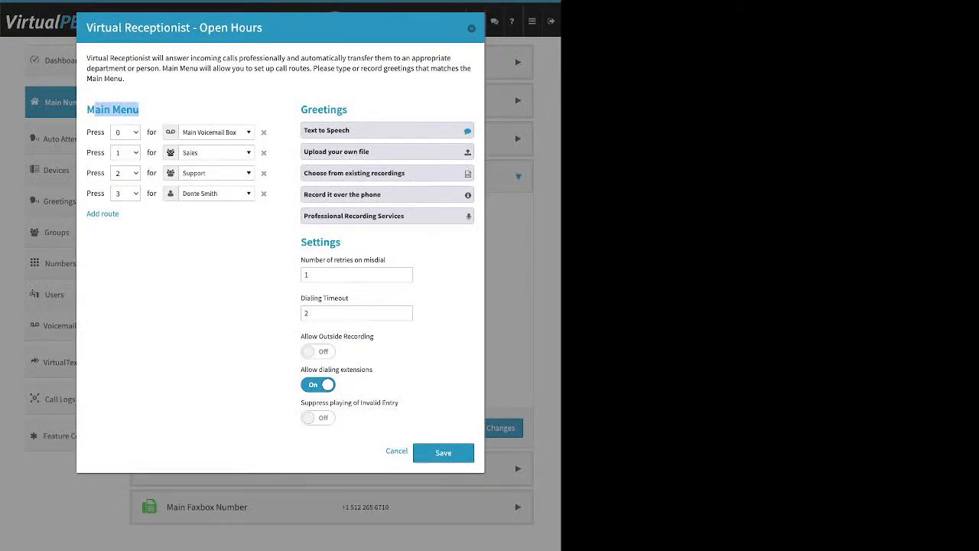
click(95, 109)
drag(120, 215, 91, 215)
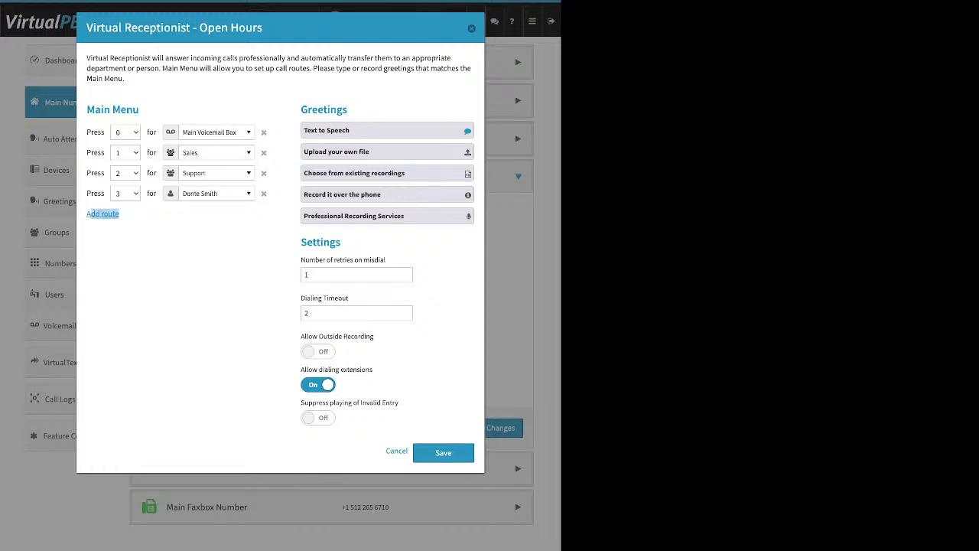
click(92, 213)
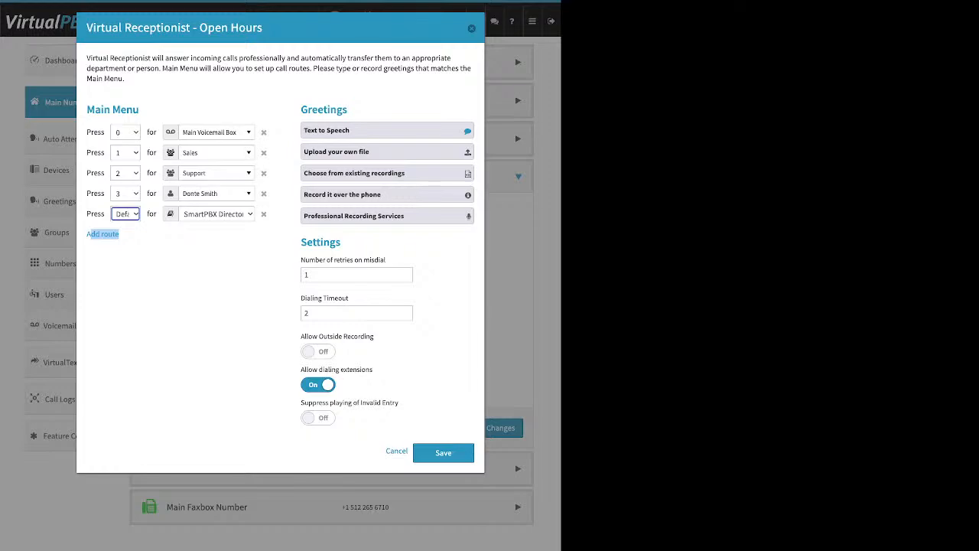
Step: Examine the destinations available for the key 0 route without changing it
click(216, 132)
scroll(229, 208, up, 5)
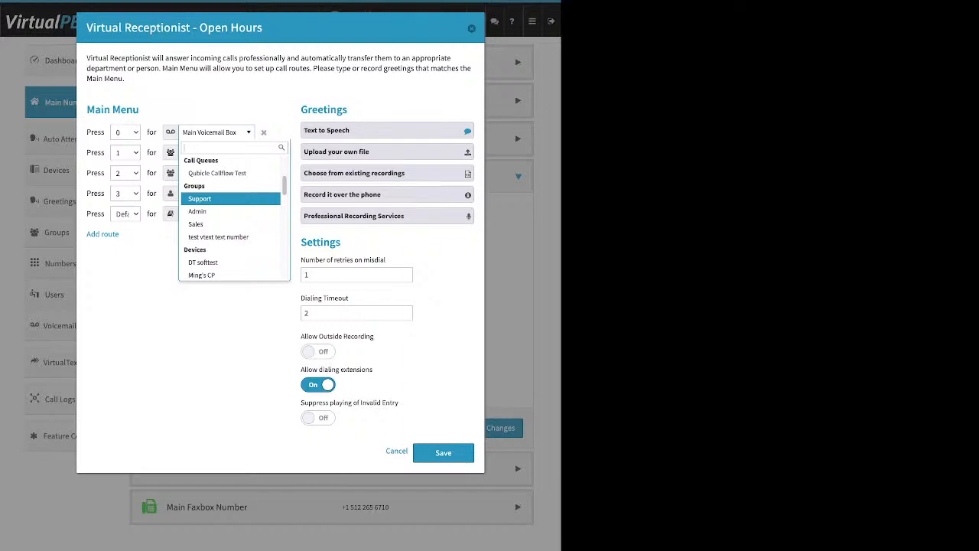
scroll(230, 198, down, 10)
click(216, 133)
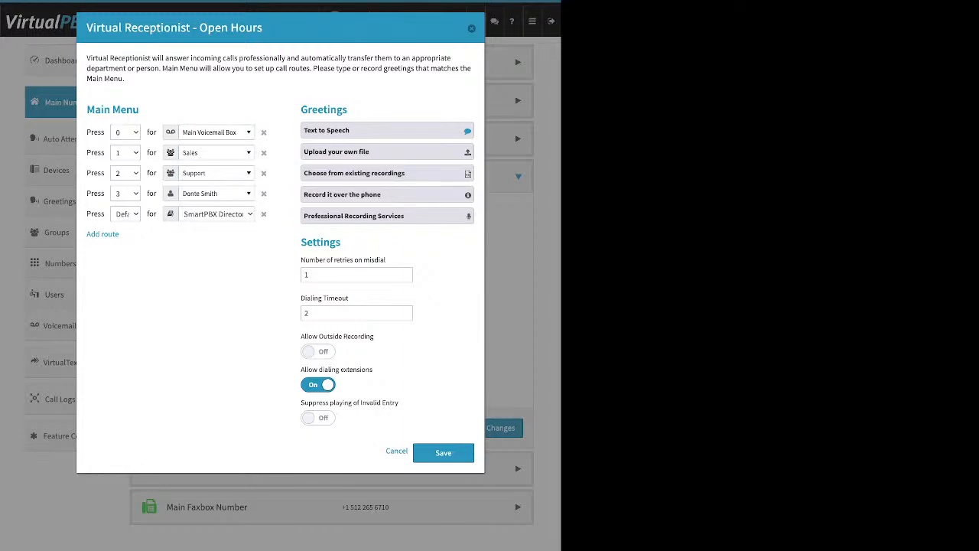
Step: Examine the Text to Speech greeting message, then close it without updating
double_click(324, 110)
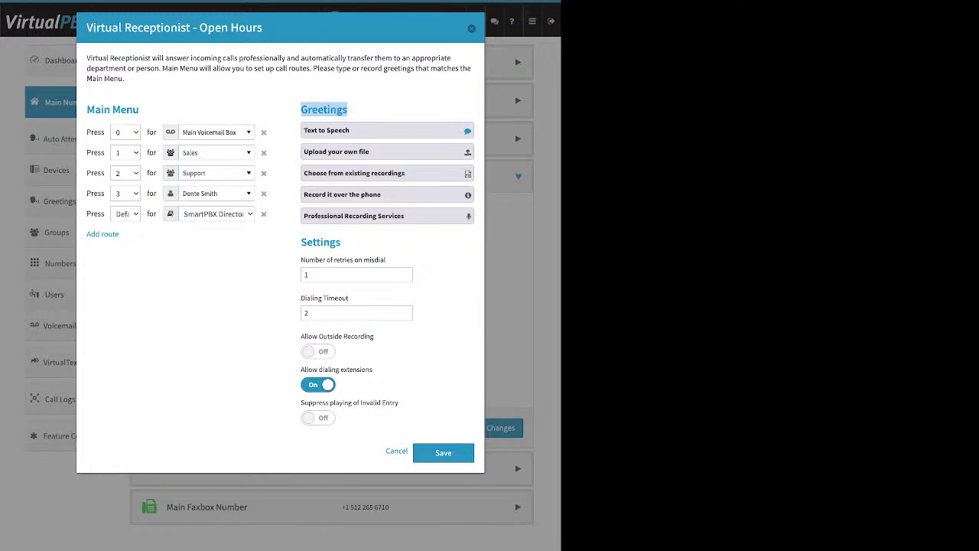
click(387, 131)
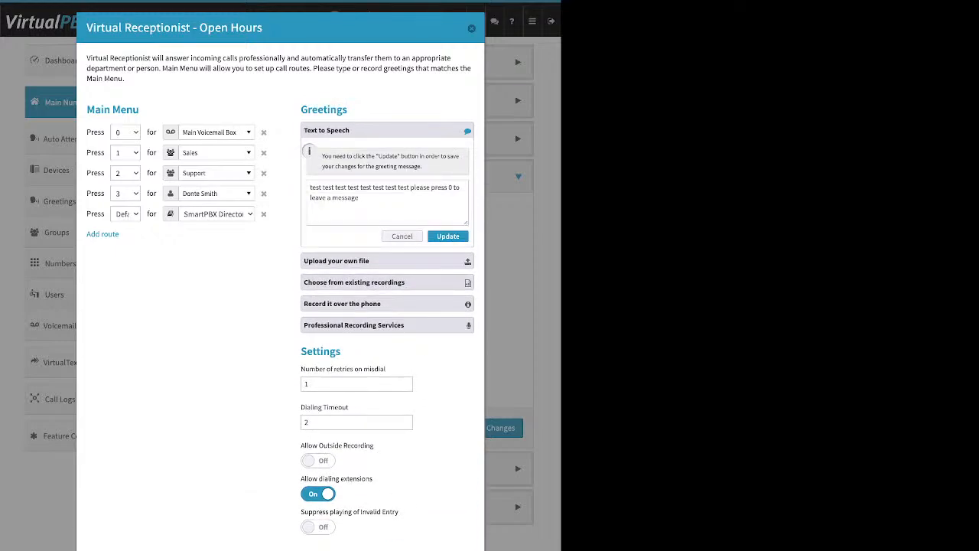
drag(360, 199, 309, 187)
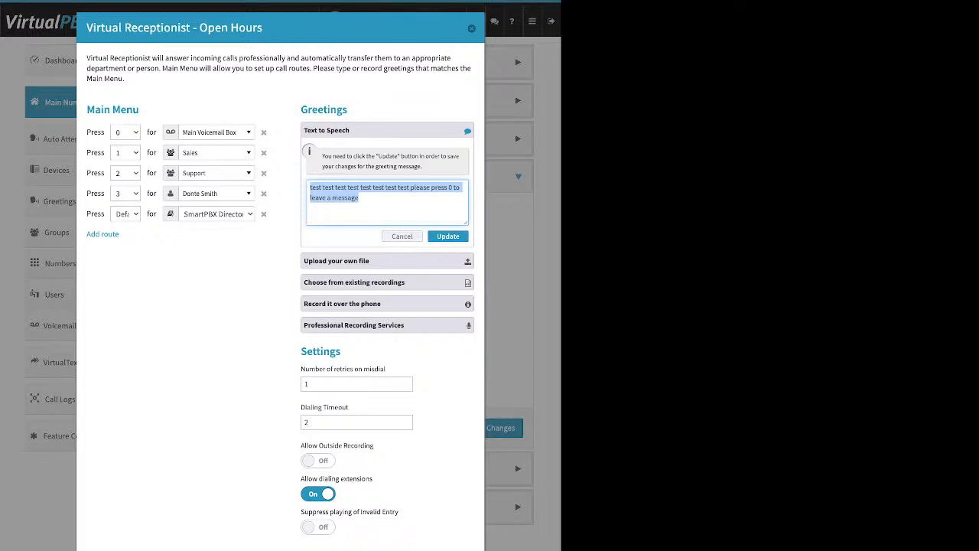
click(359, 197)
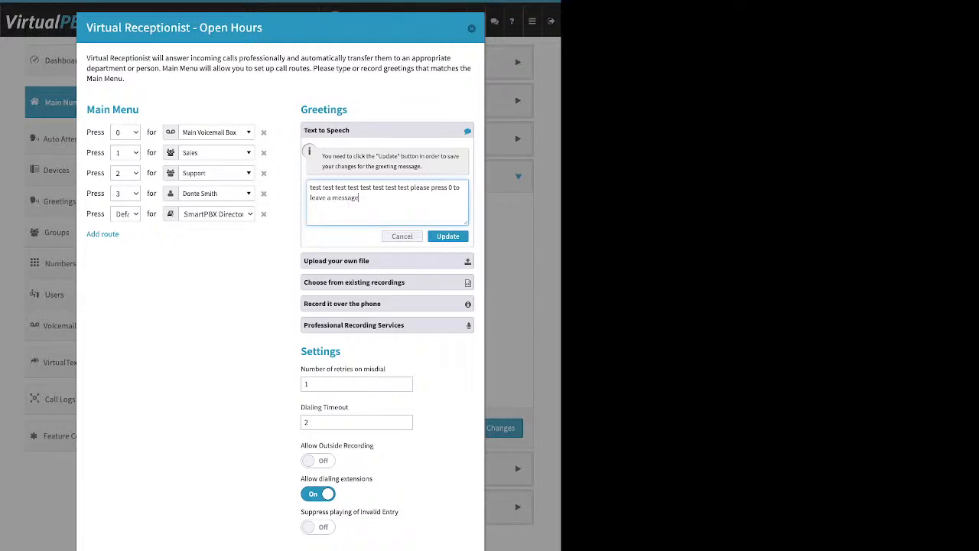
click(402, 236)
Step: Examine the greeting options for uploading a file, choosing an existing recording and recording over the phone
click(375, 151)
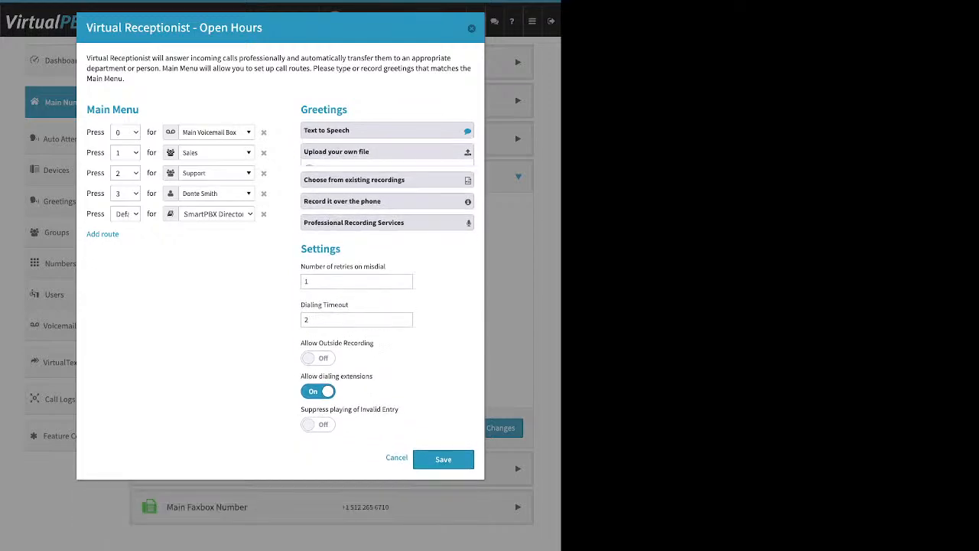
click(425, 209)
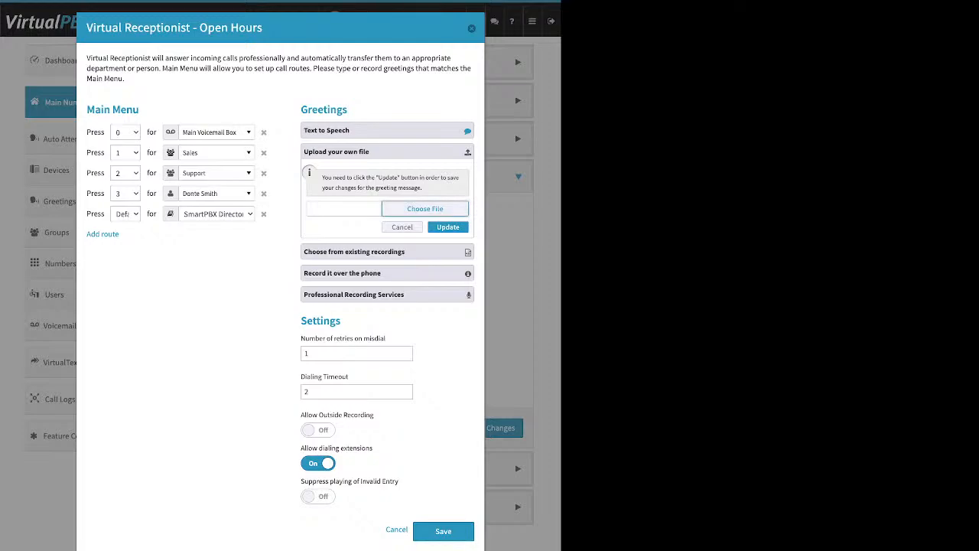
click(387, 251)
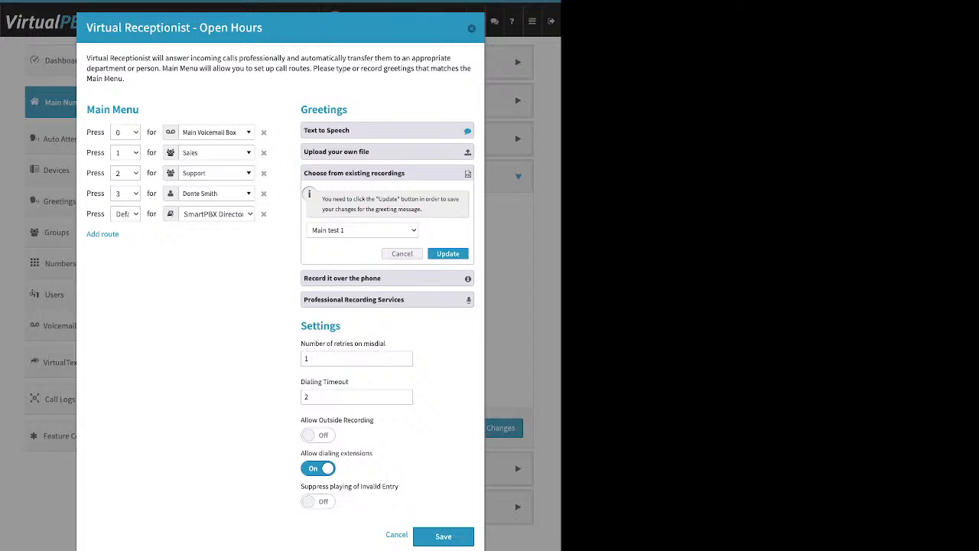
click(387, 279)
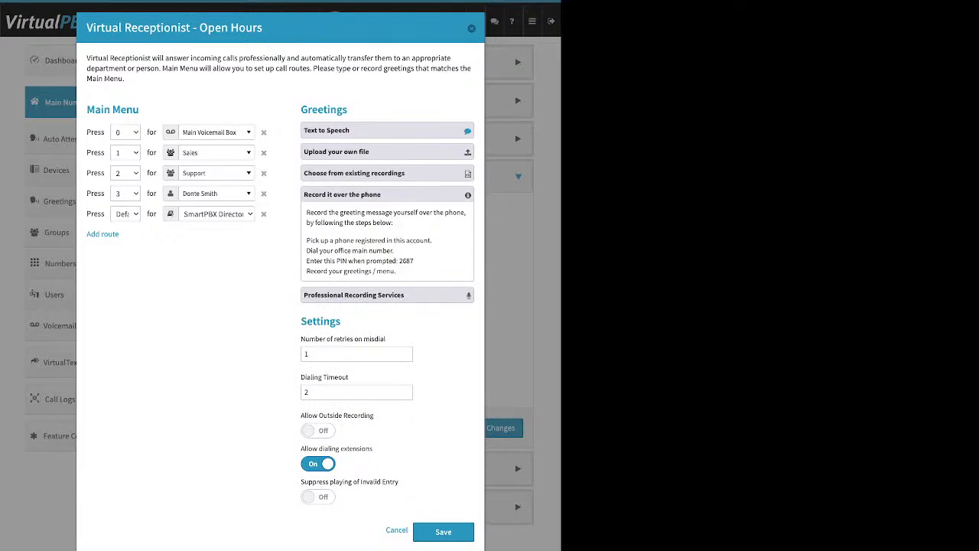
drag(433, 240, 306, 240)
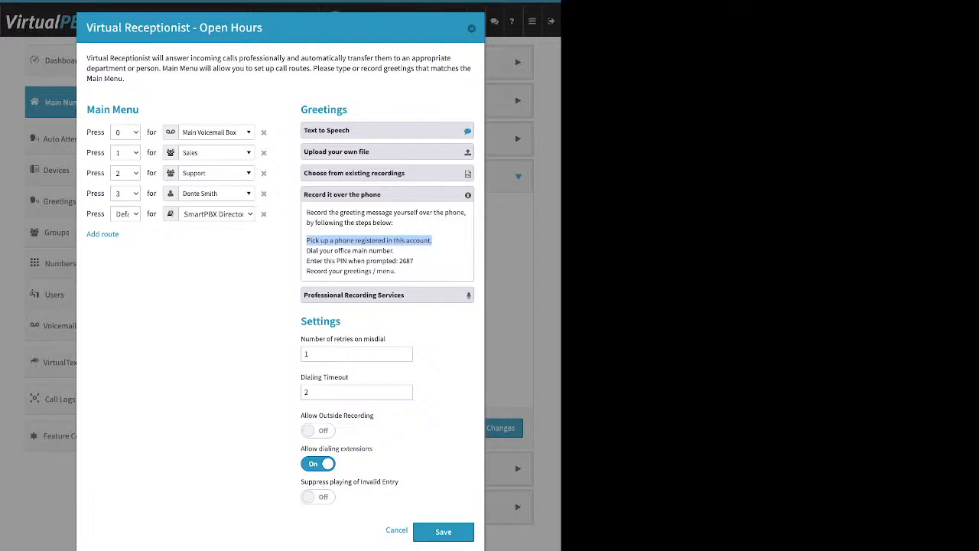
click(428, 245)
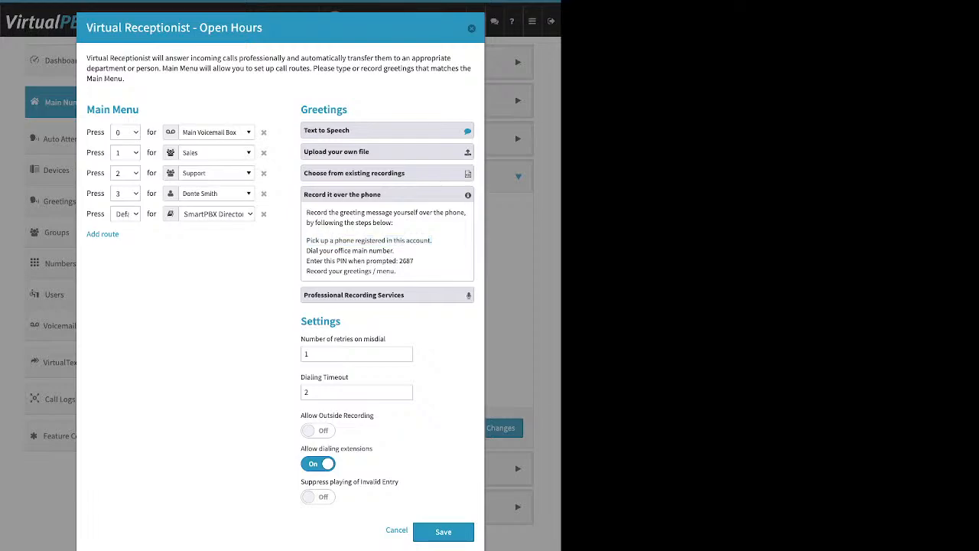
Step: Enable Allow Outside Recording in the receptionist settings and locate the PIN in the phone recording instructions
double_click(320, 322)
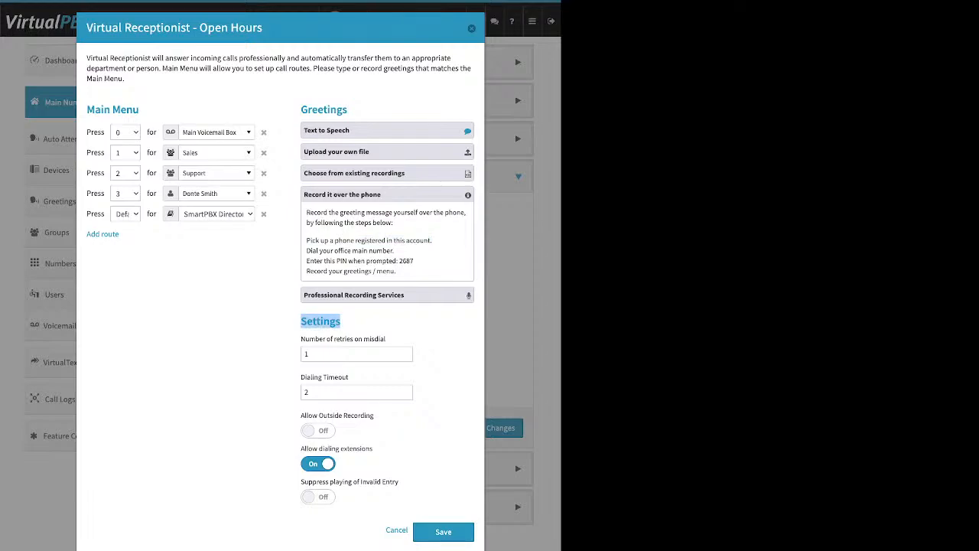
drag(374, 416, 304, 415)
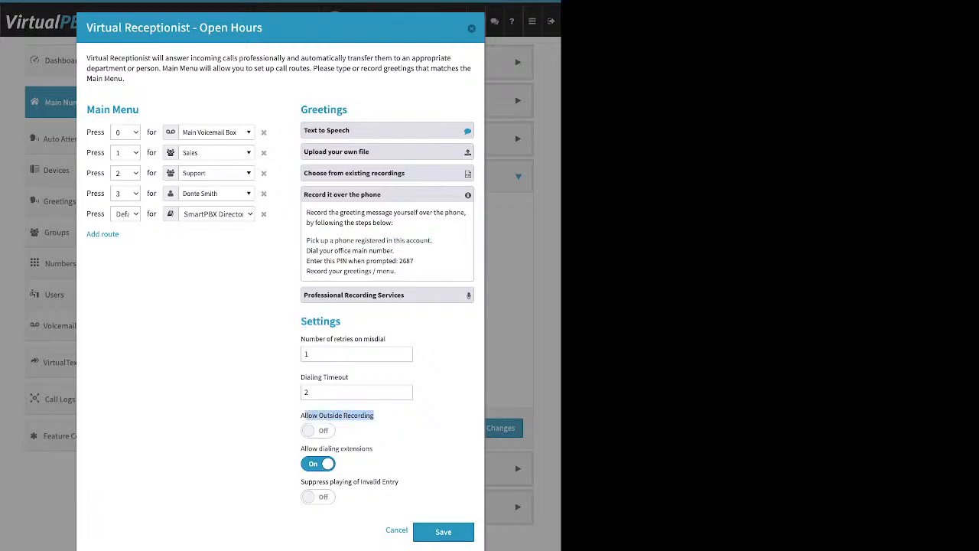
click(318, 430)
double_click(406, 261)
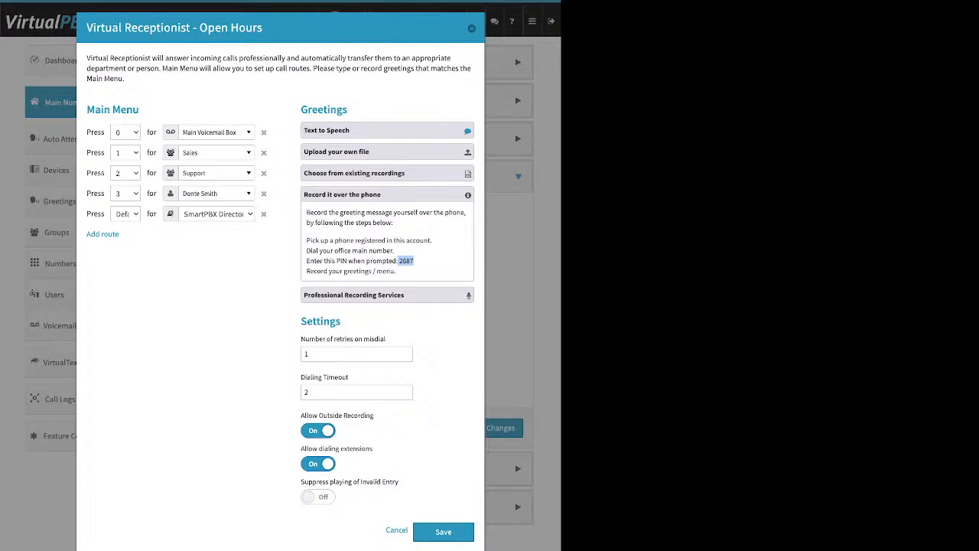
click(419, 261)
Step: Examine Professional Recording Services and the file upload option, then collapse the greeting options
click(353, 295)
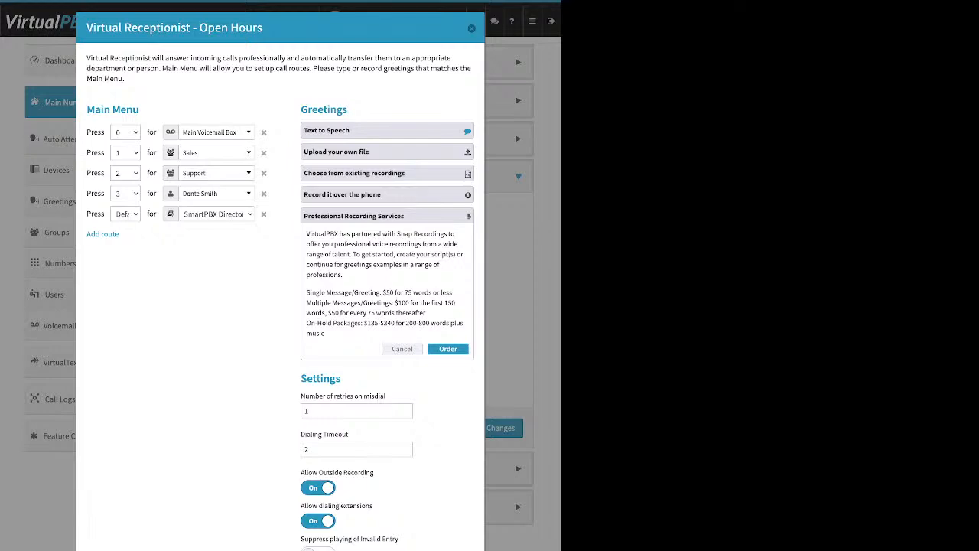
click(387, 151)
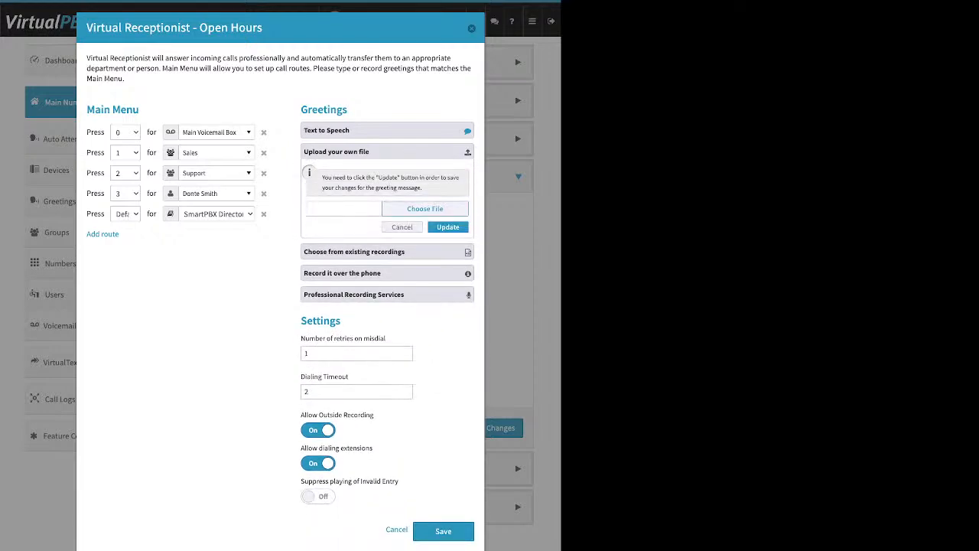
click(387, 152)
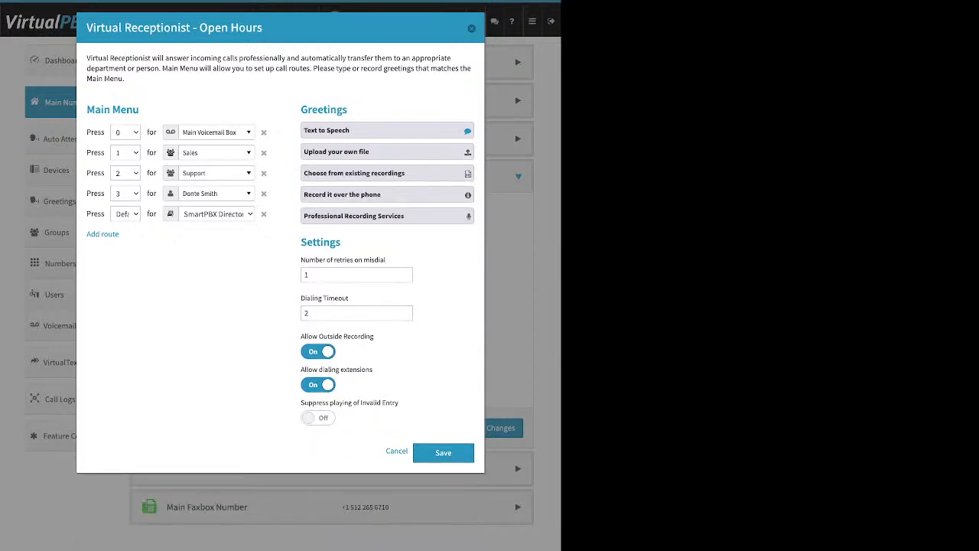
Step: Examine the number of retries on misdial and remove the SmartPBX Directory route from the Main Menu
triple_click(343, 260)
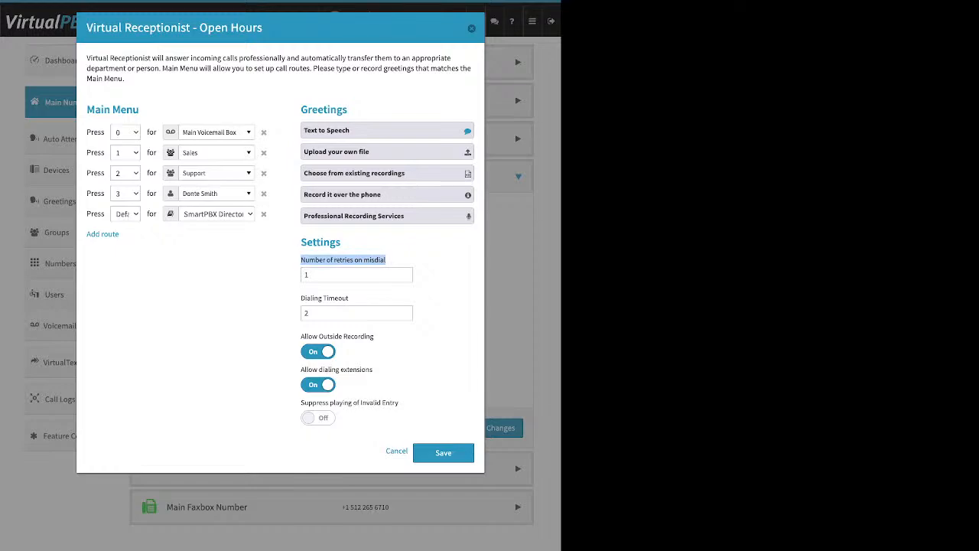
click(306, 274)
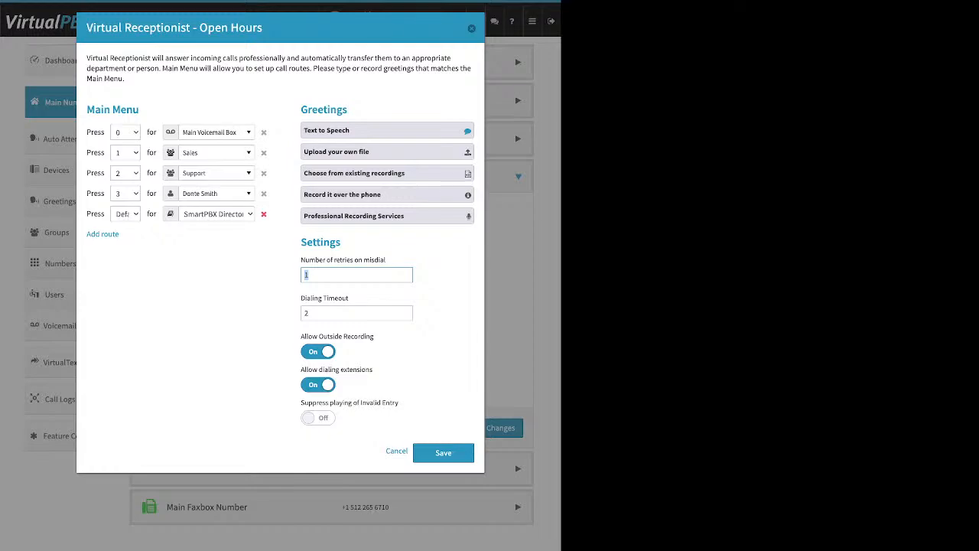
click(264, 214)
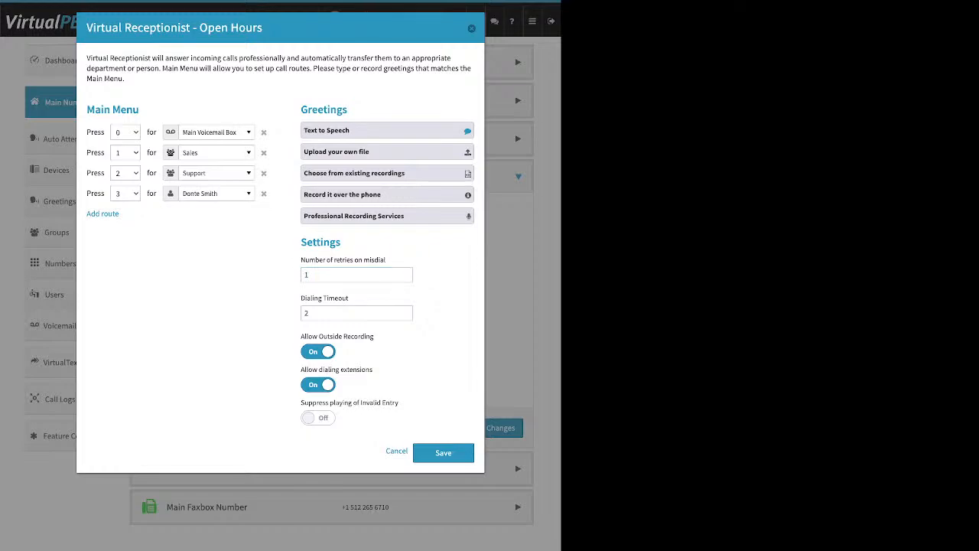
Step: Disable Allow Outside Recording and switch Allow dialing extensions off and back on
drag(348, 298, 300, 297)
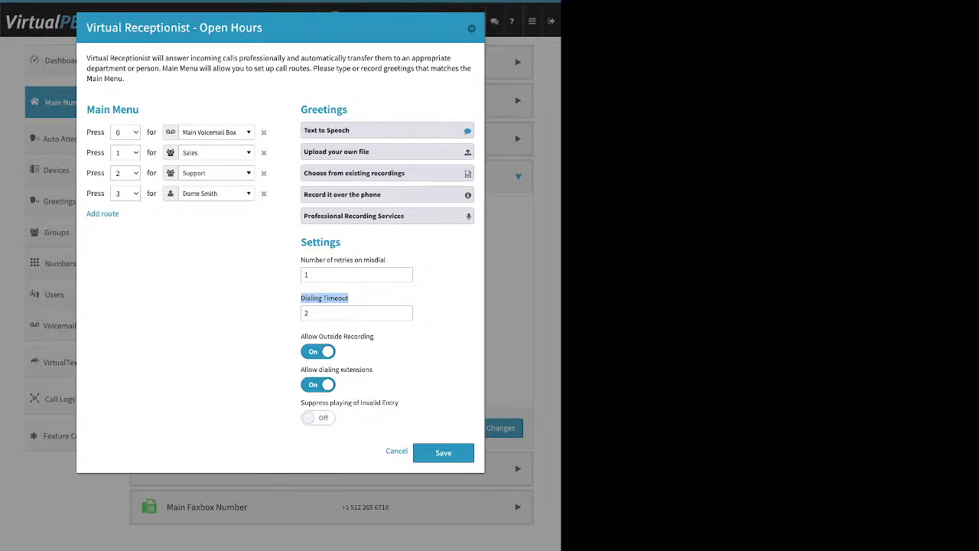
click(318, 351)
drag(373, 369, 305, 370)
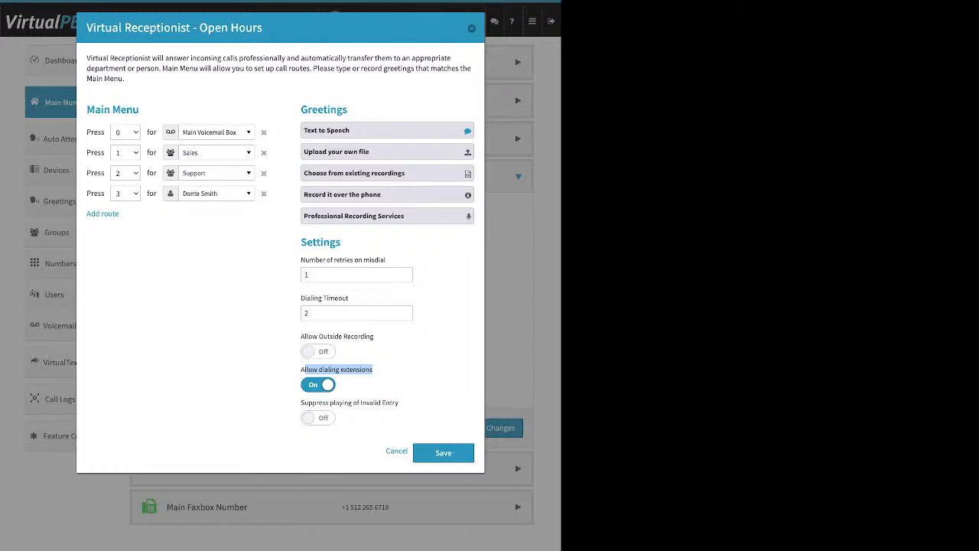
click(318, 385)
click(318, 385)
click(383, 371)
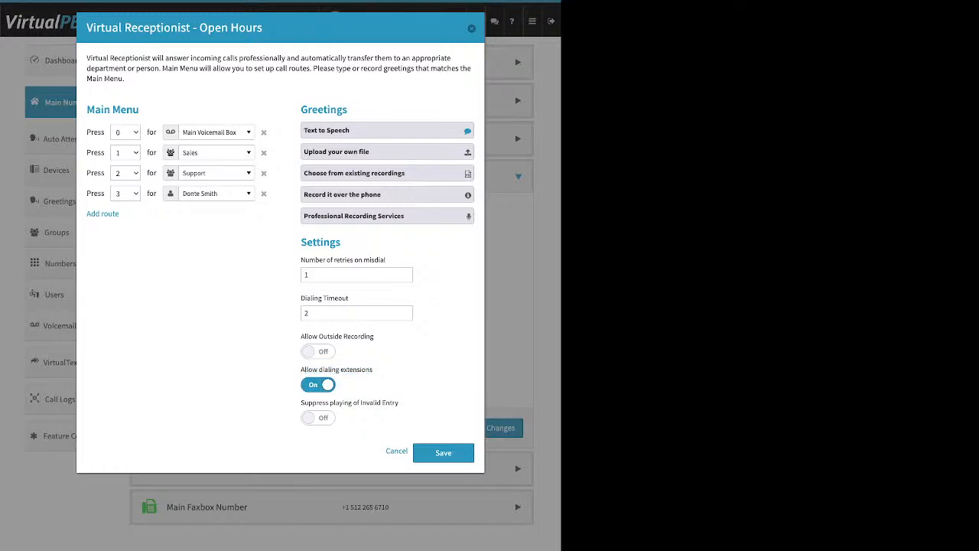
Step: Turn on Suppress playing of Invalid Entry and add a SmartPBX Directory route to the Main Menu
drag(399, 403, 301, 402)
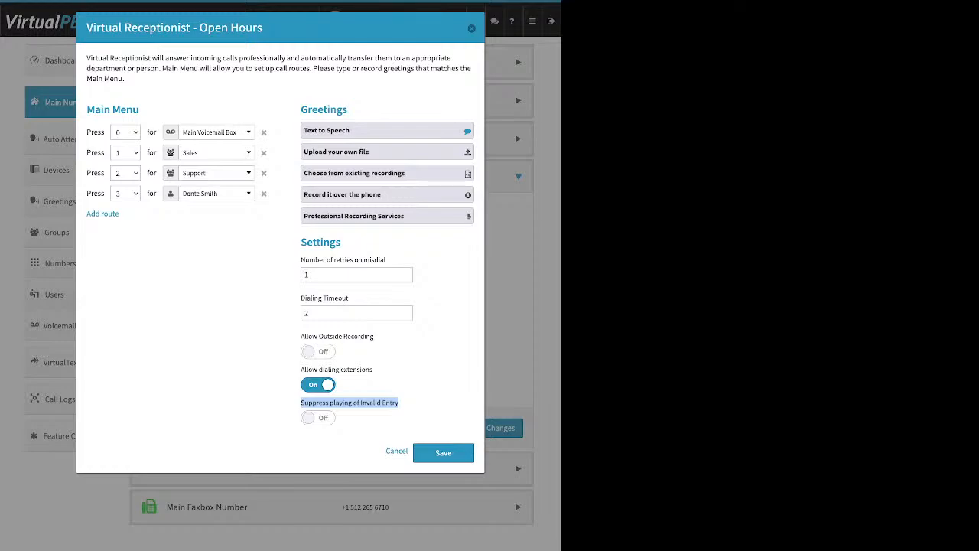
click(319, 417)
click(103, 214)
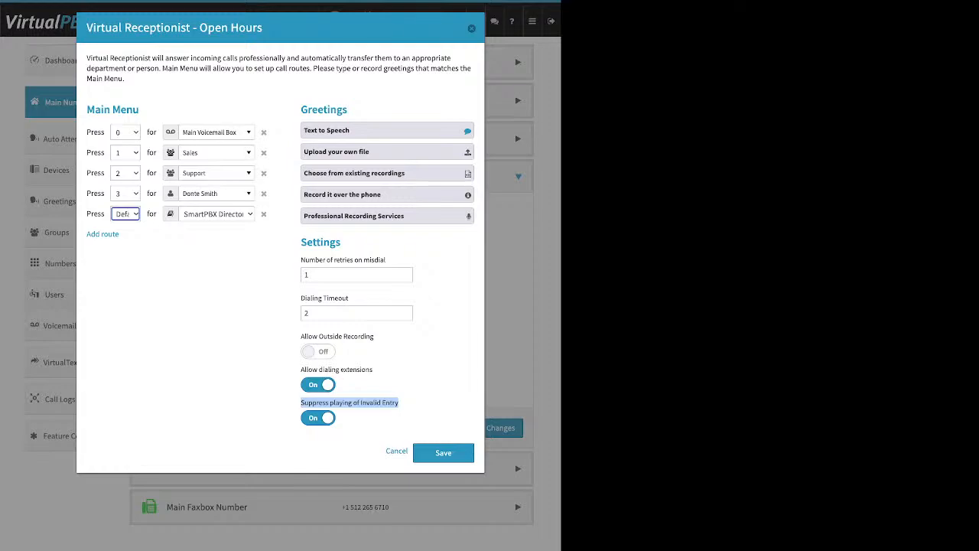
click(419, 398)
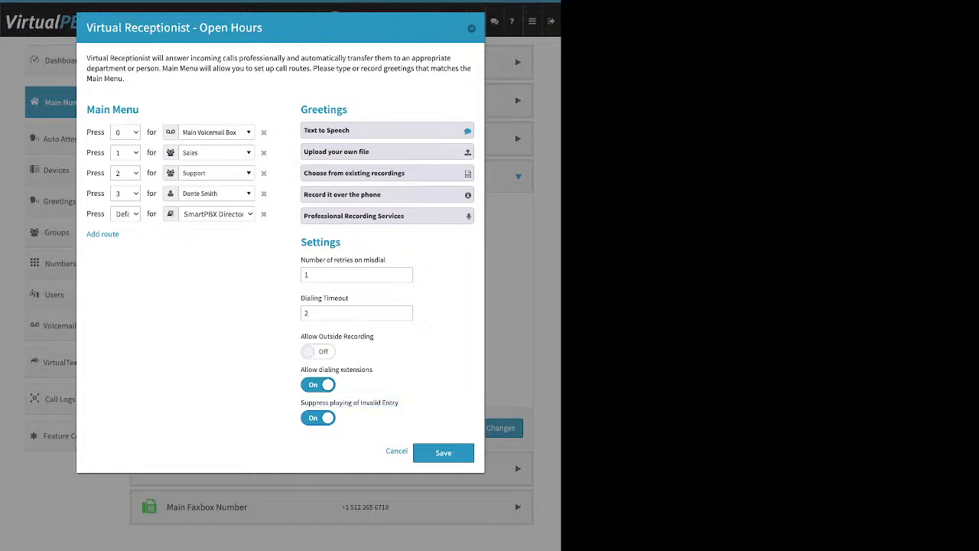
Step: Turn off Suppress playing of Invalid Entry, then save the Virtual Receptionist and the incoming call handling changes
drag(140, 110, 347, 111)
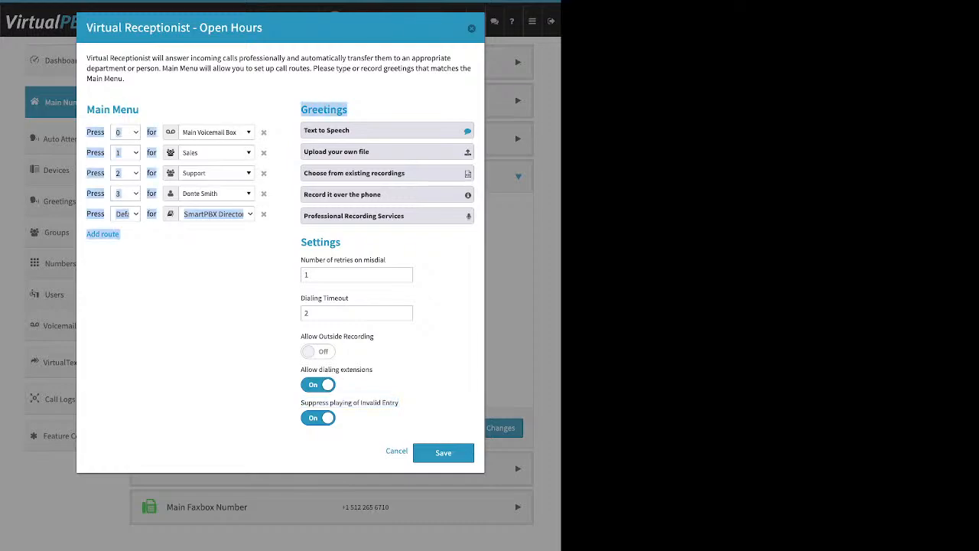
drag(344, 242, 301, 243)
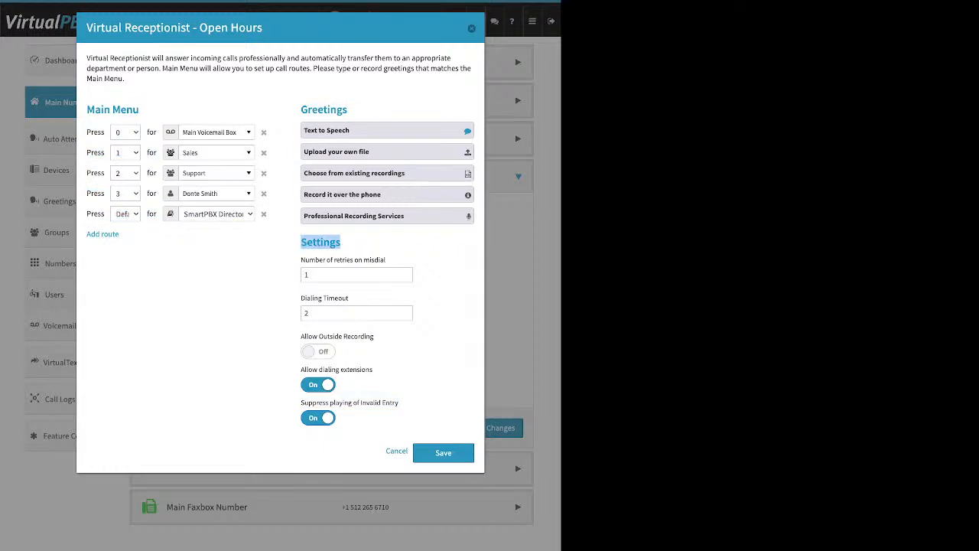
click(319, 418)
click(443, 453)
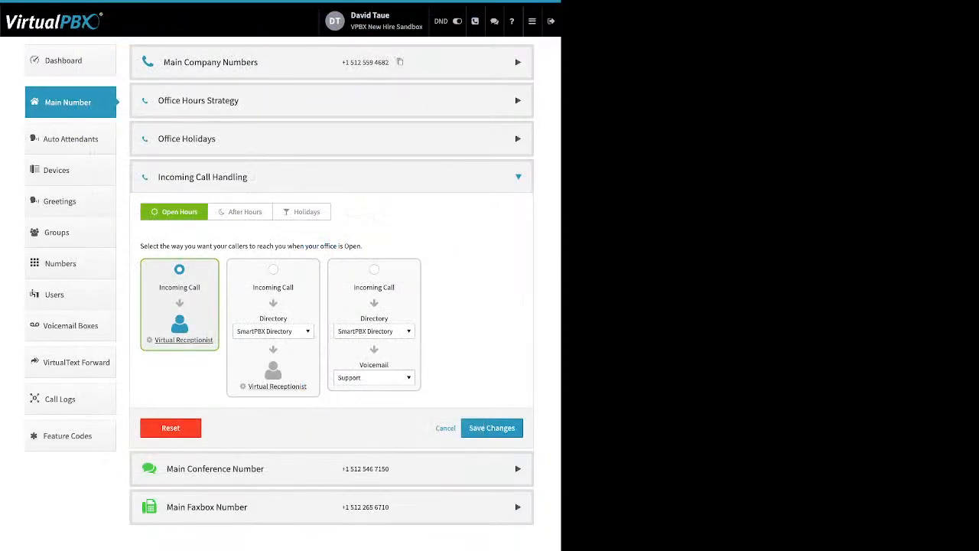
click(492, 427)
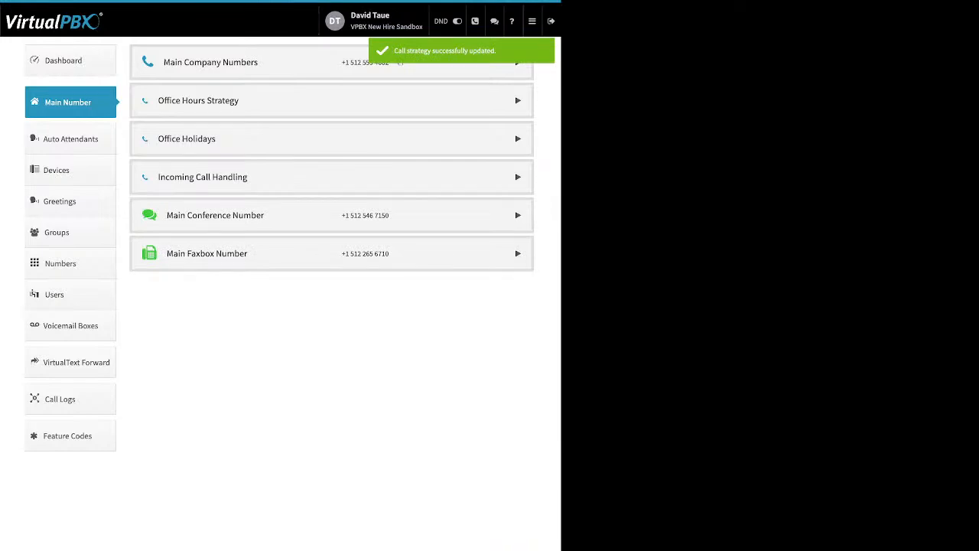
Step: Review the After Hours incoming call handling, including the group destination choices and the Virtual Receptionist menu and settings
click(203, 177)
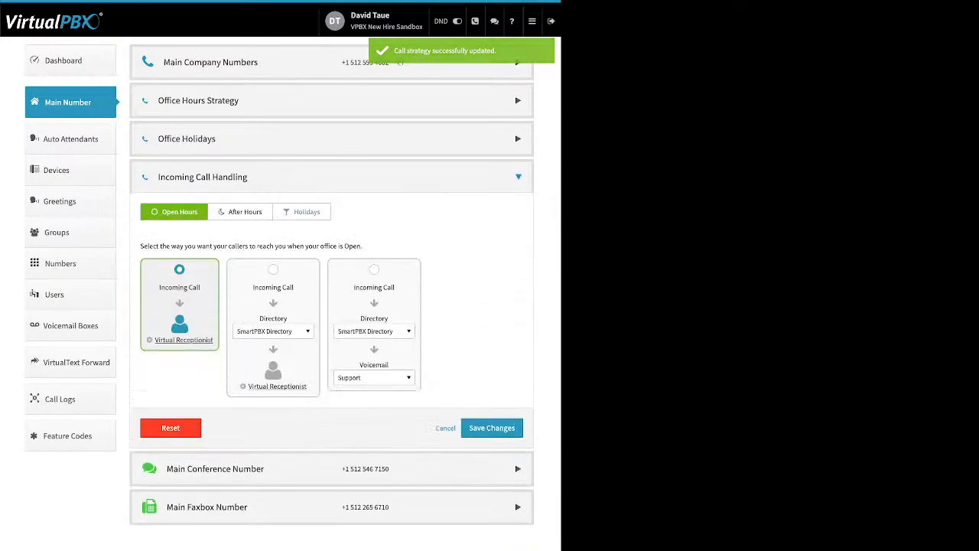
click(240, 212)
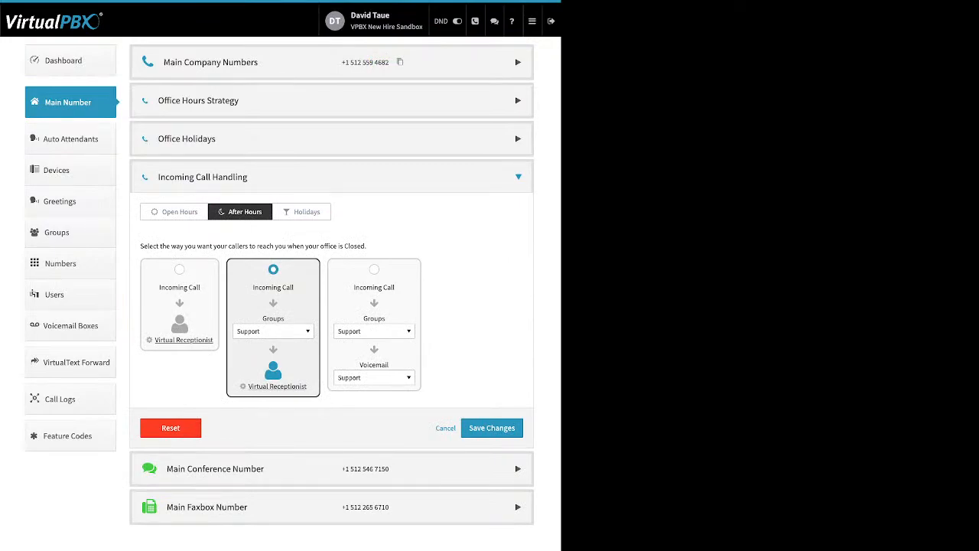
click(273, 331)
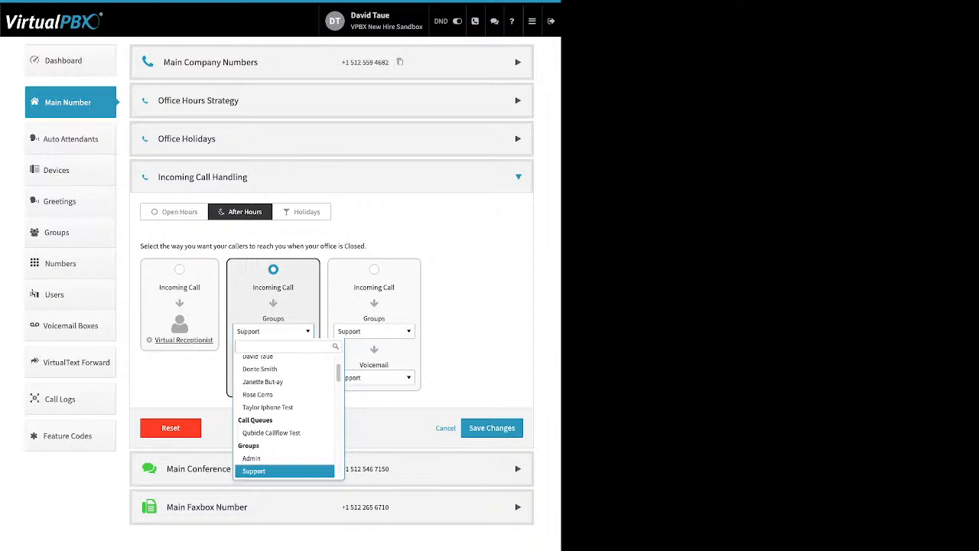
key(Escape)
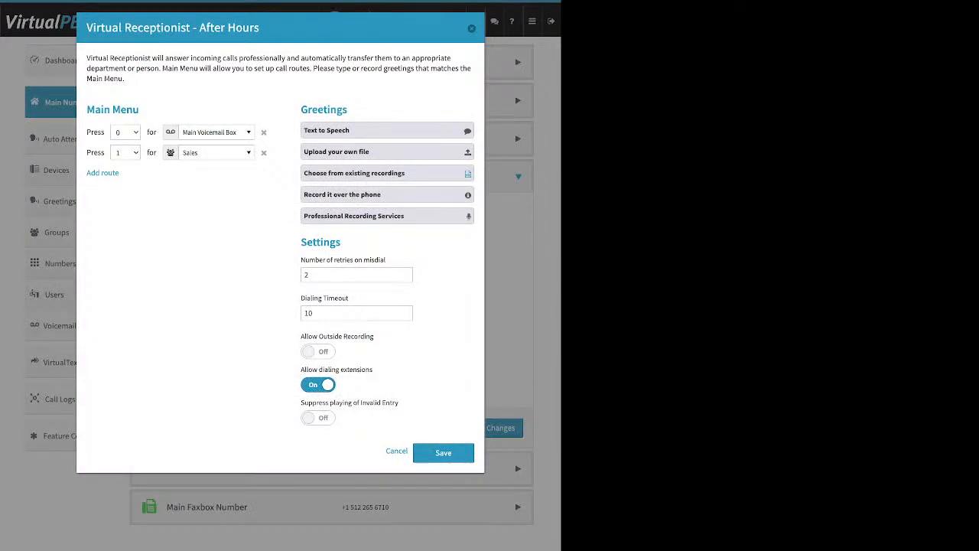
key(Escape)
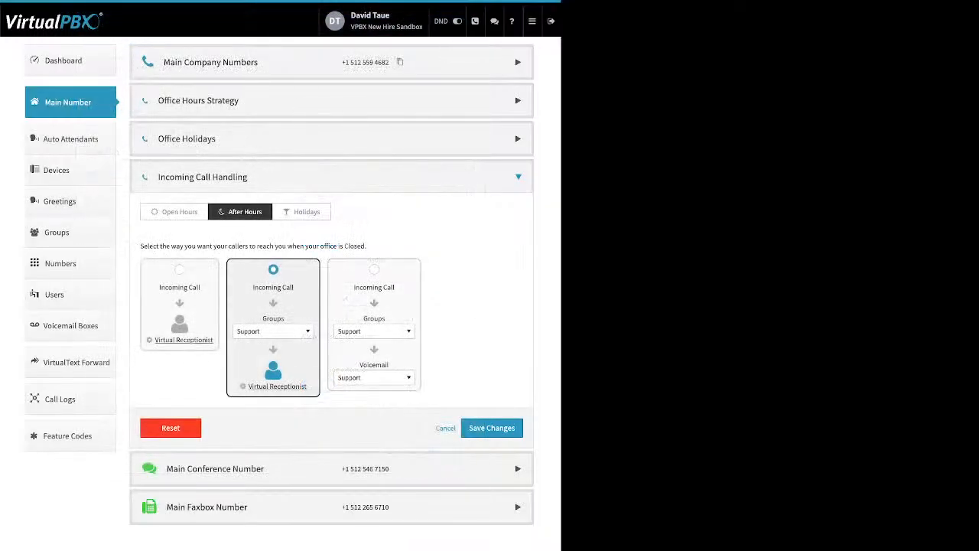
Step: Review the Holidays call handling's available destinations and voicemail boxes, then collapse Incoming Call Handling
click(302, 212)
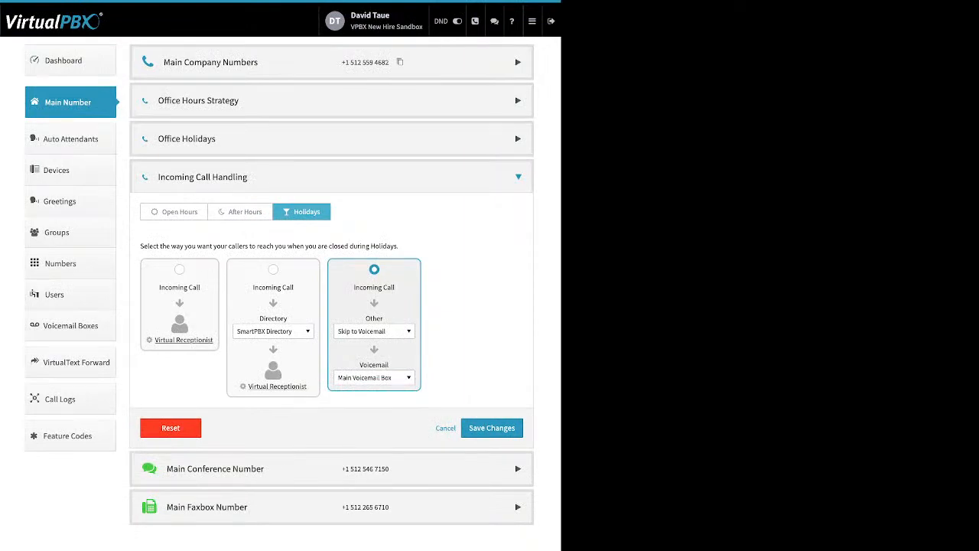
click(374, 331)
scroll(385, 405, up, 10)
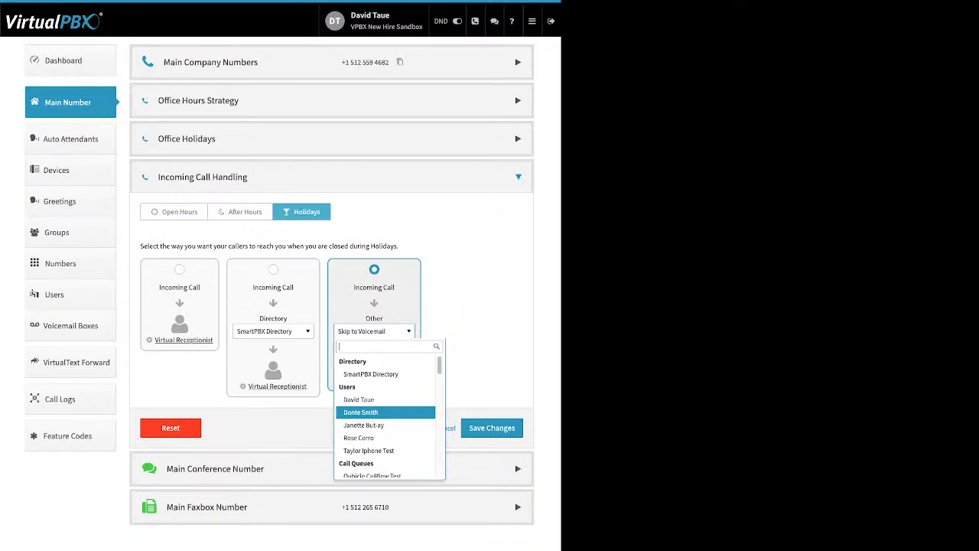
scroll(386, 413, down, 2)
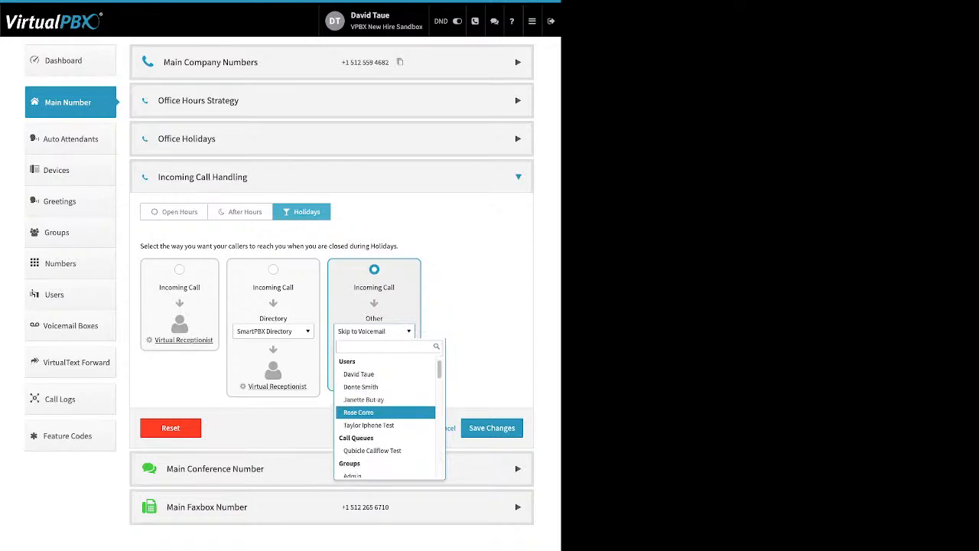
key(Escape)
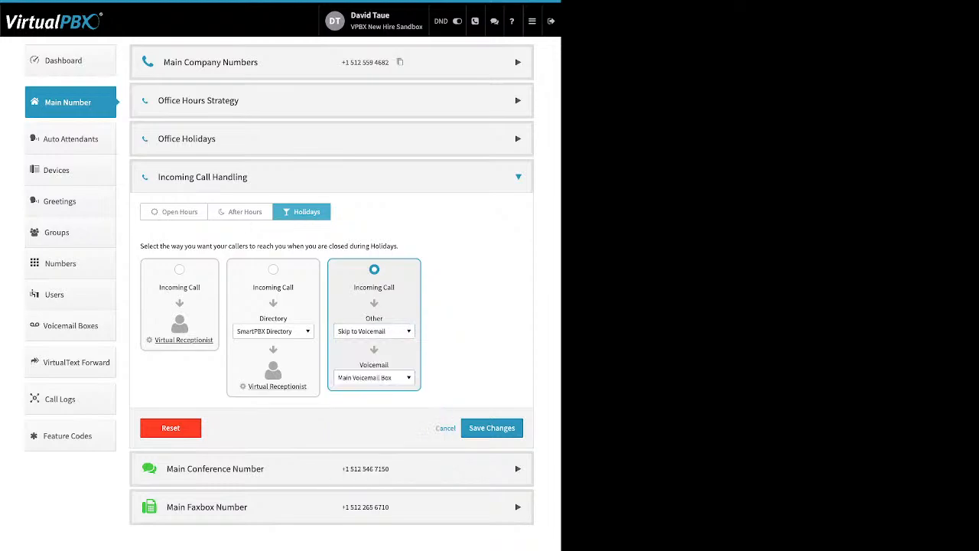
click(374, 377)
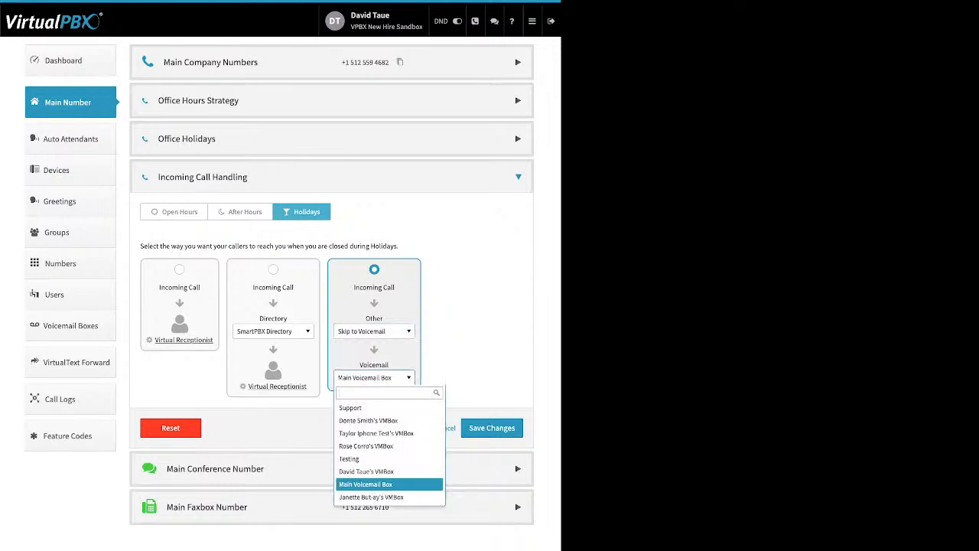
key(Escape)
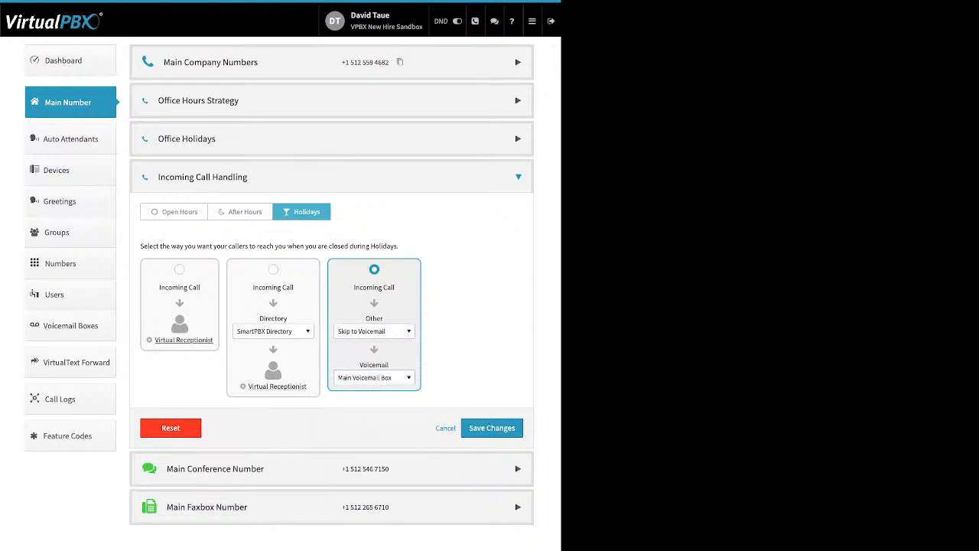
click(518, 177)
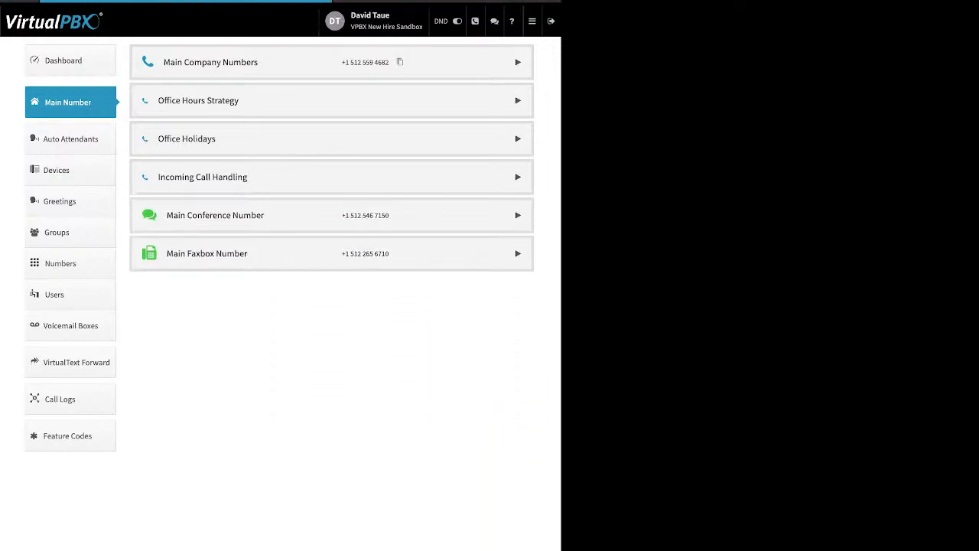
Step: Switch the Main Conference Number's custom conference greeting on and back off, then save the greeting dialog
click(518, 215)
drag(360, 285, 234, 286)
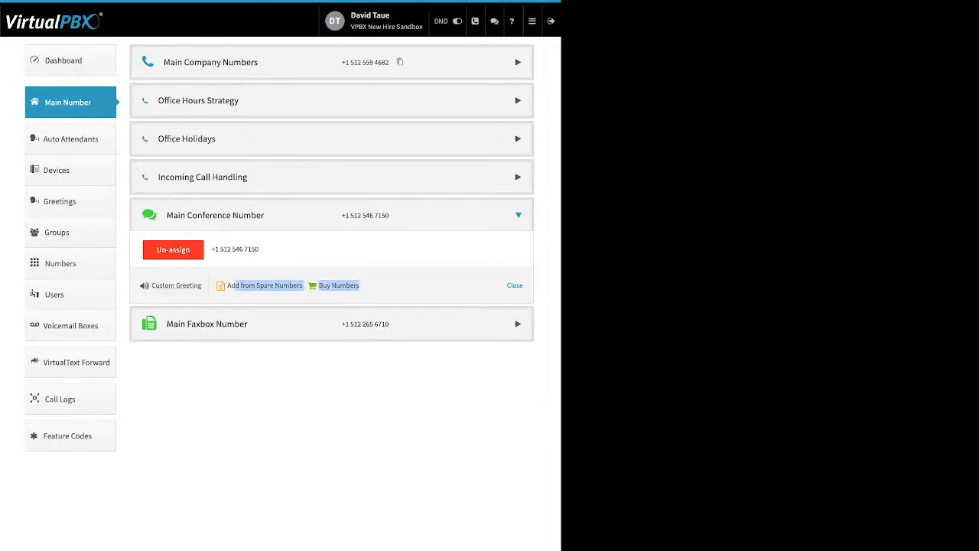
click(176, 285)
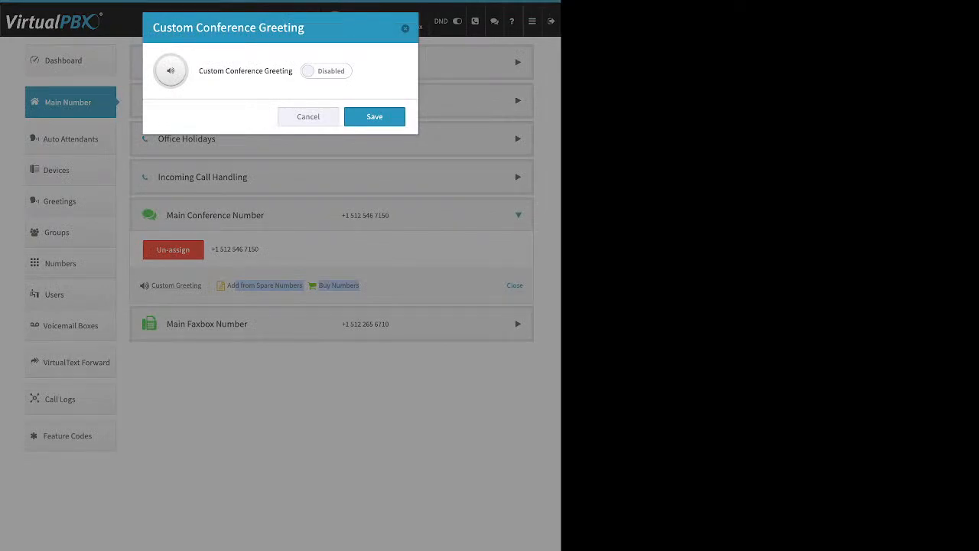
click(326, 71)
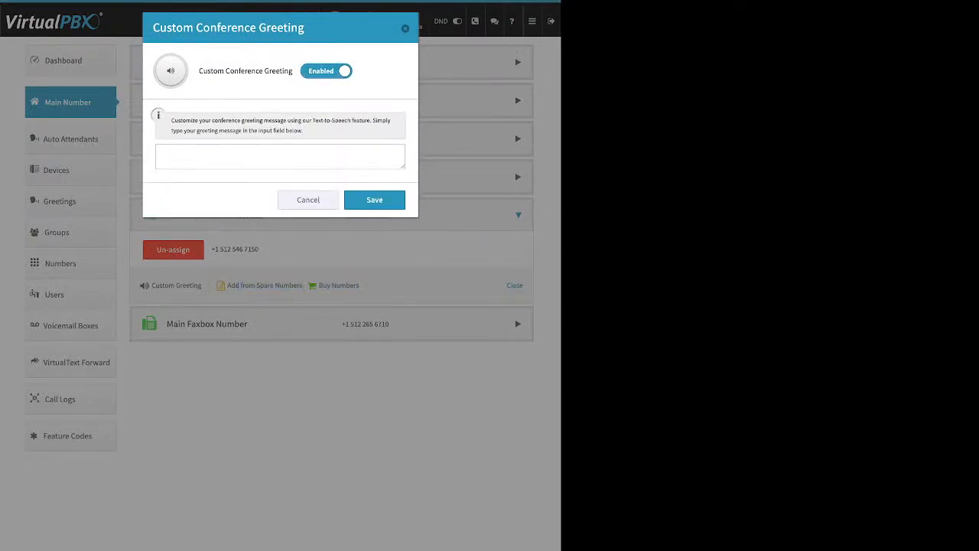
click(280, 157)
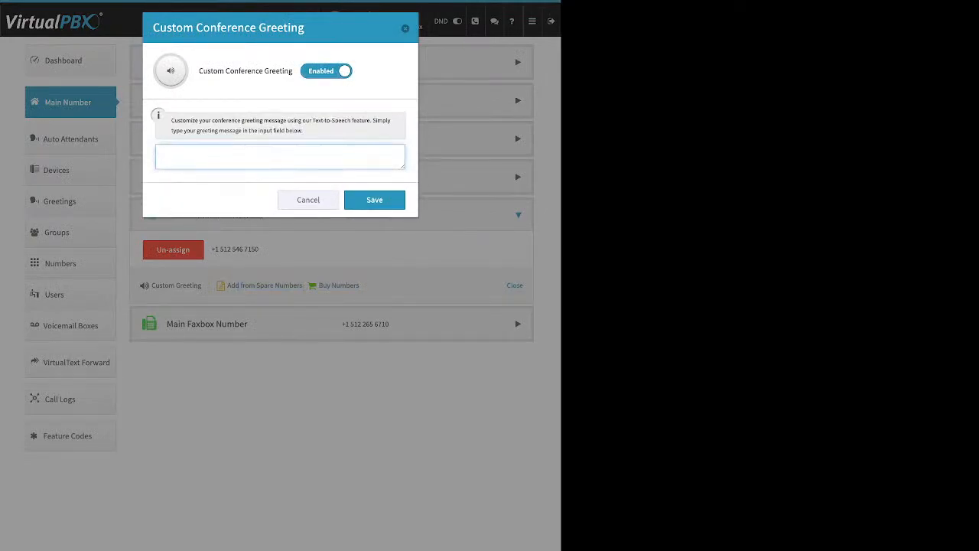
click(326, 71)
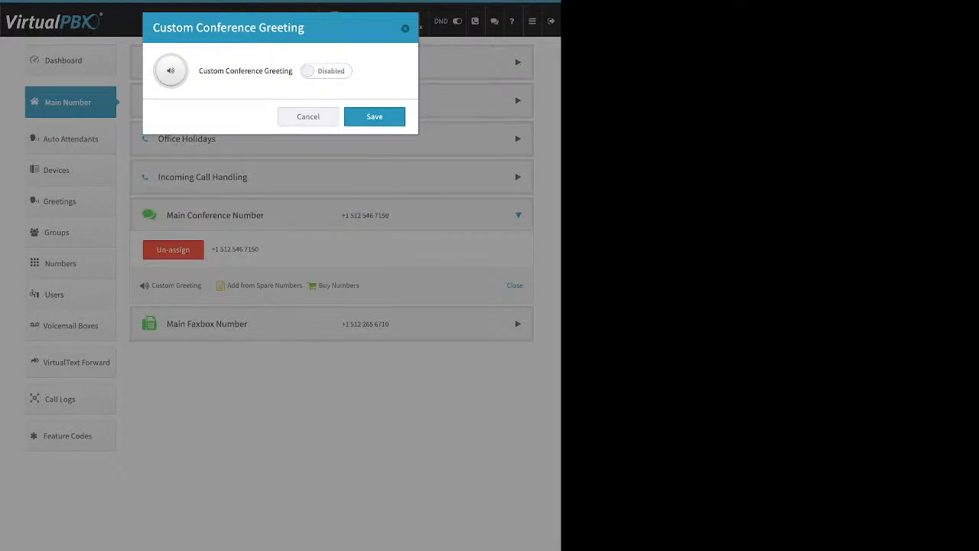
click(374, 117)
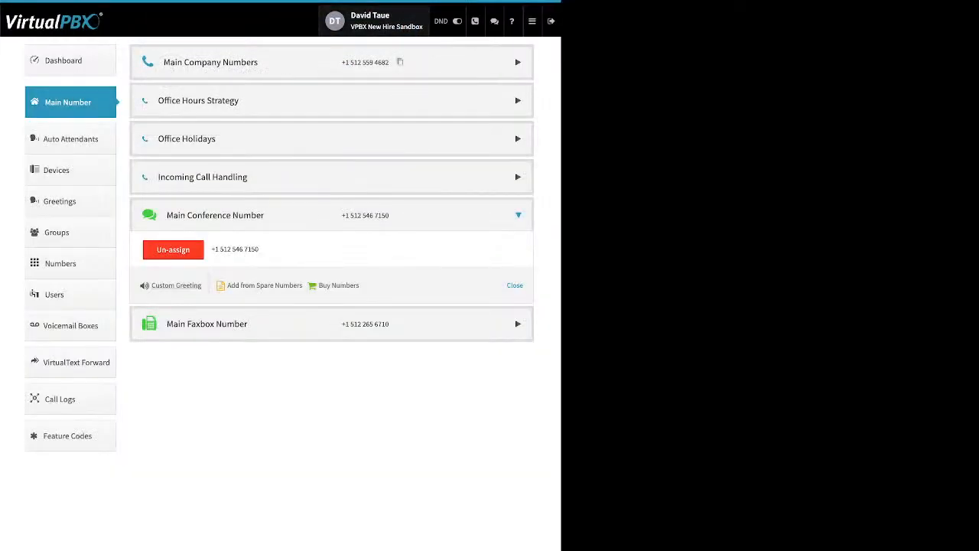
Step: Expand the Main Faxbox Number and examine its assigned number and editing option
click(331, 323)
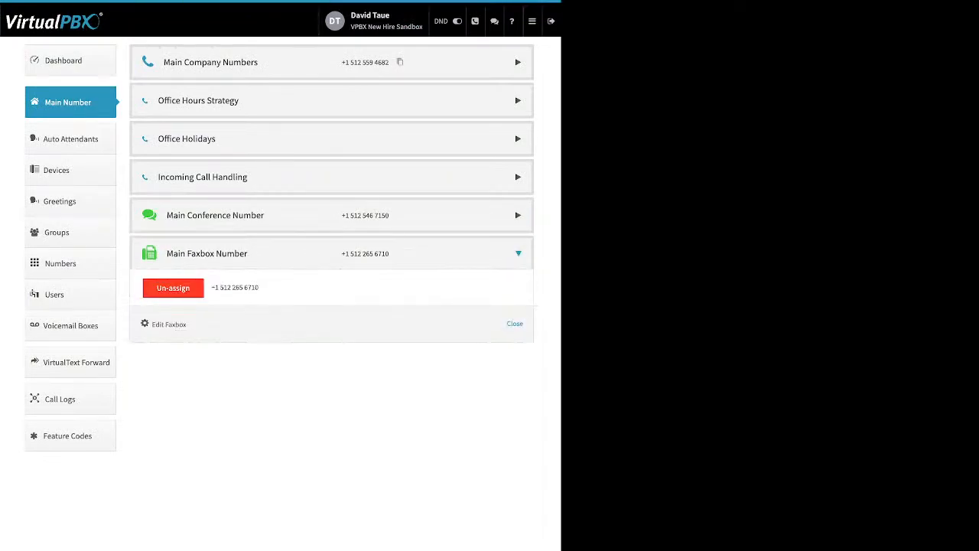
drag(260, 288, 215, 288)
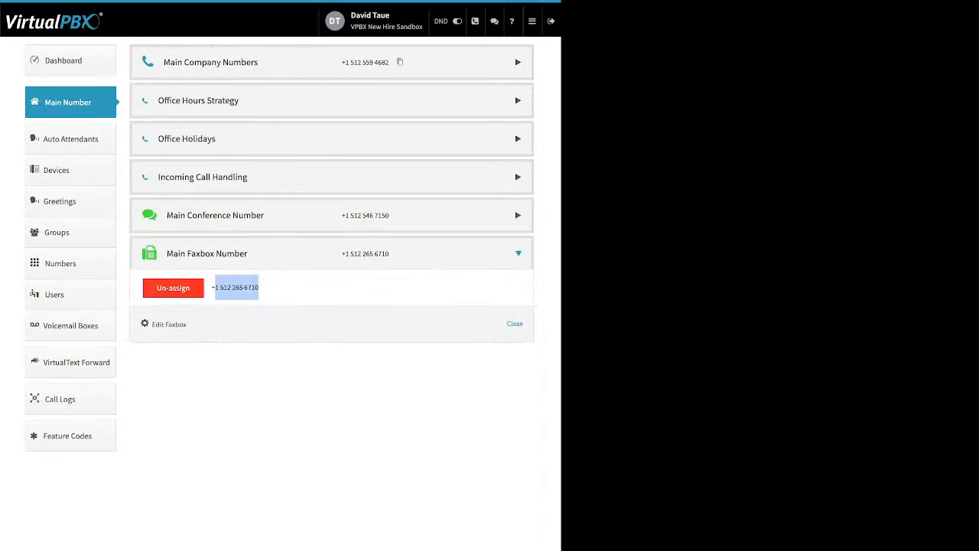
click(239, 288)
drag(187, 324, 152, 324)
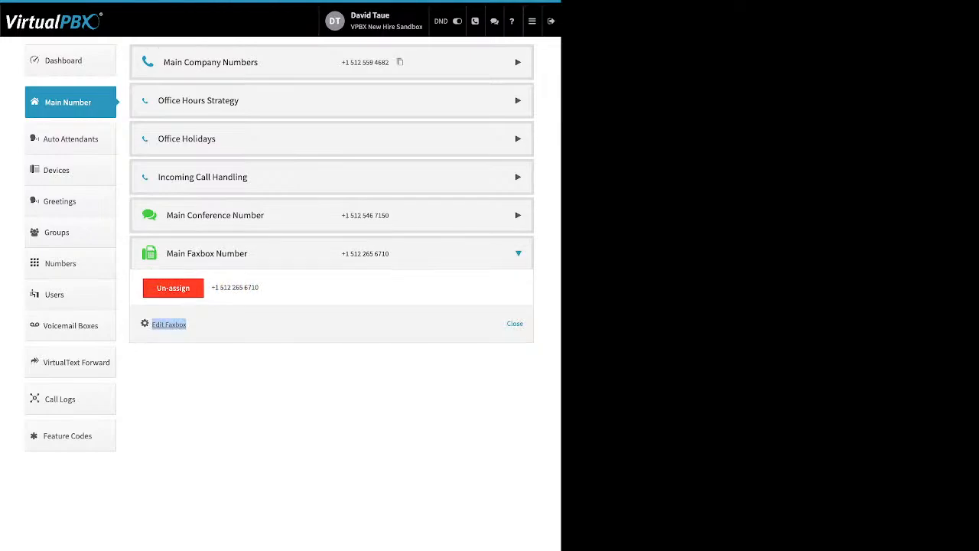
Step: Examine the Main Faxbox's Inbound Notification Email and Email Permissions fields, then close the dialog without changes
click(157, 324)
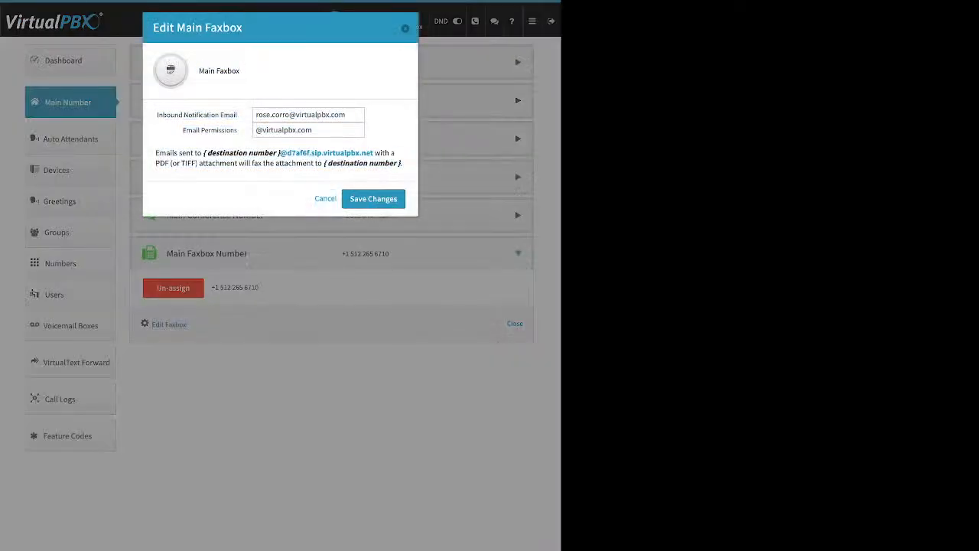
drag(238, 115, 178, 115)
click(239, 115)
drag(238, 115, 159, 115)
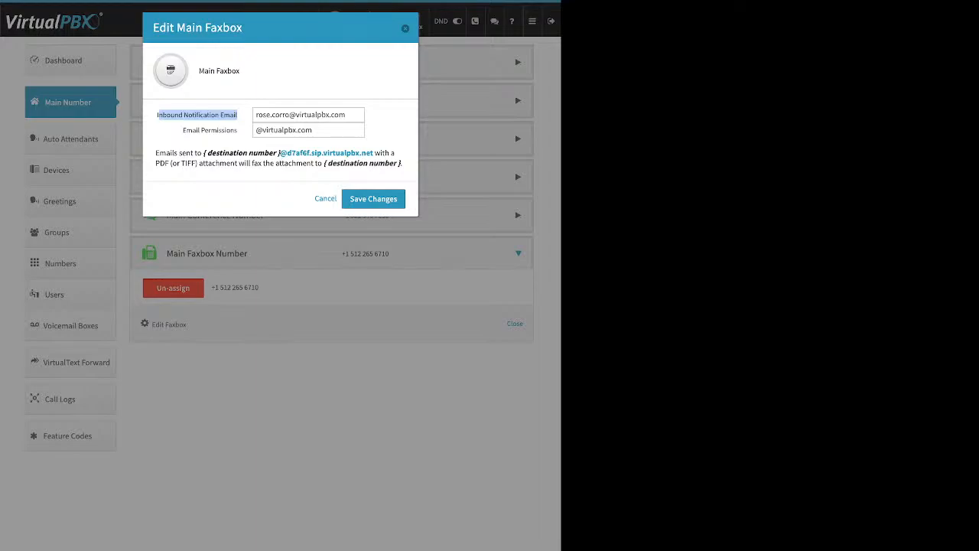
click(306, 130)
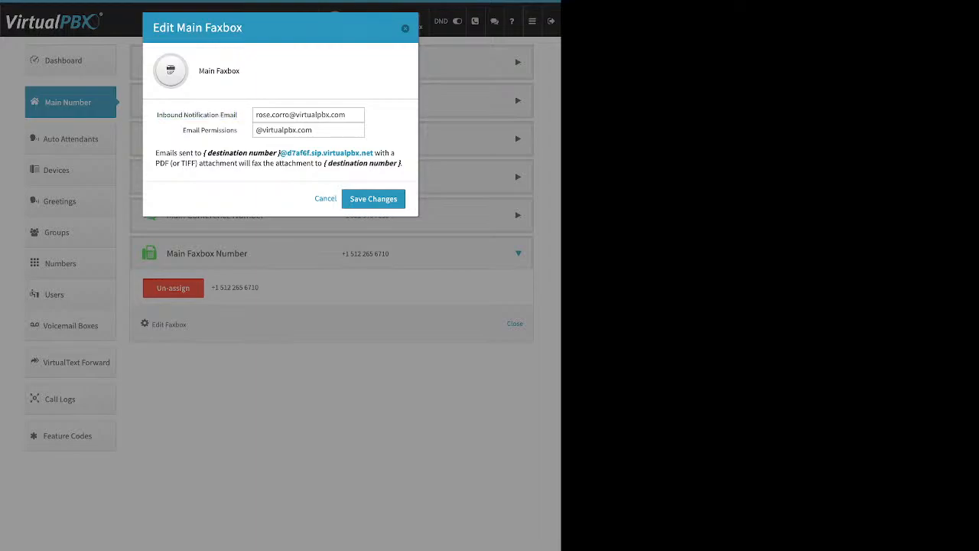
drag(183, 130, 234, 130)
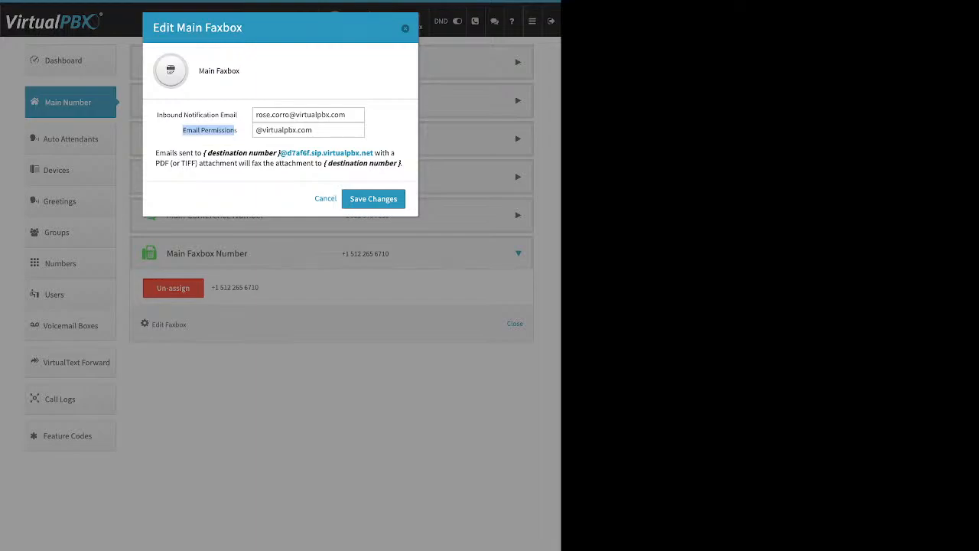
click(405, 29)
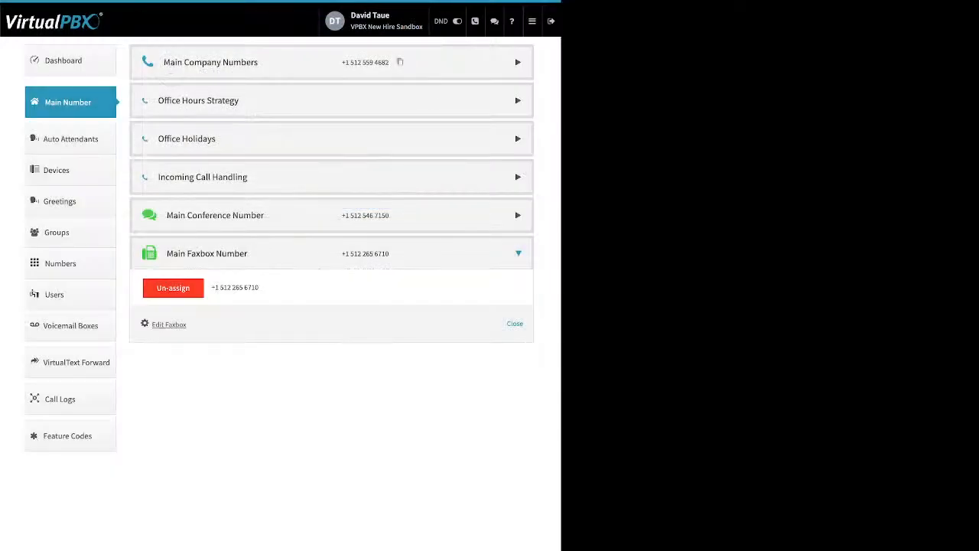
Step: Go to Auto Attendants and examine the name and extension fields for a new attendant, then close the form without creating one
click(70, 139)
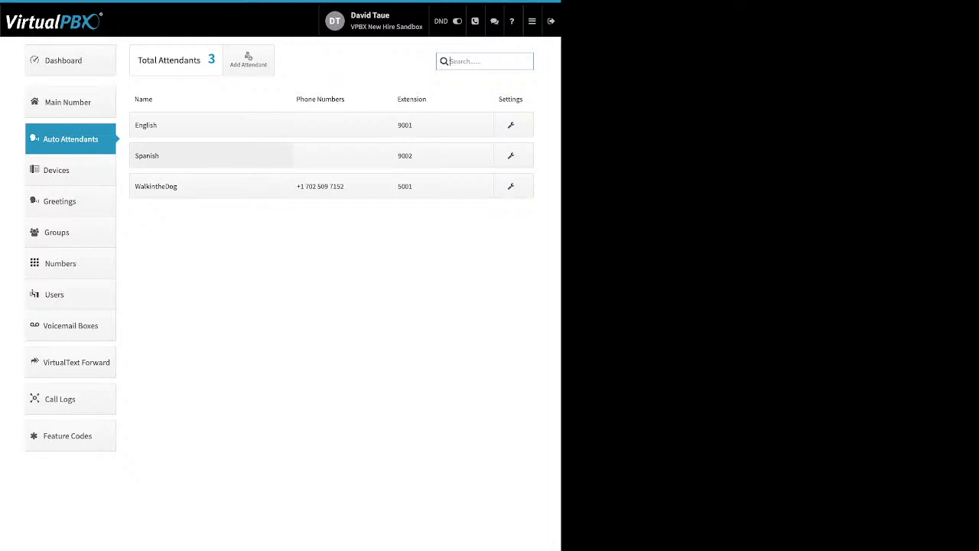
click(248, 60)
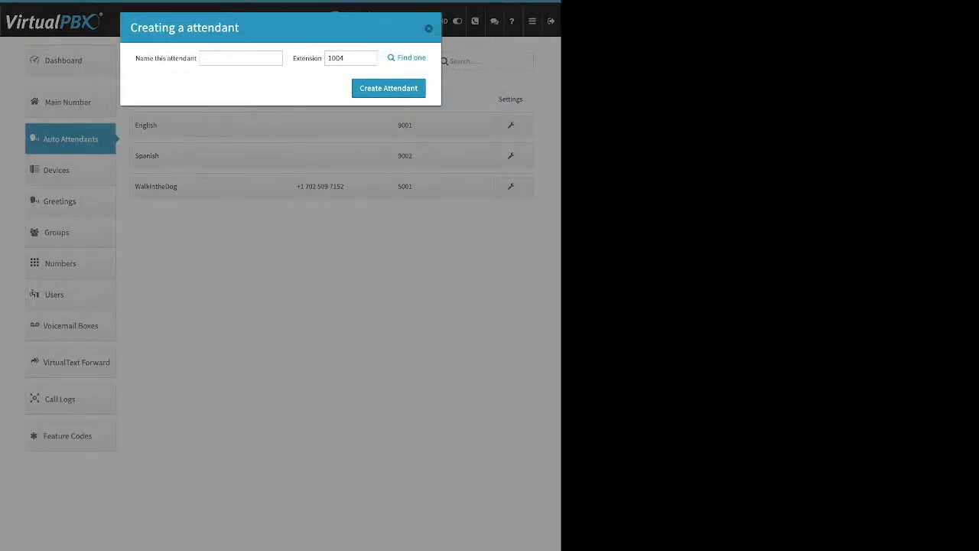
drag(135, 58, 186, 59)
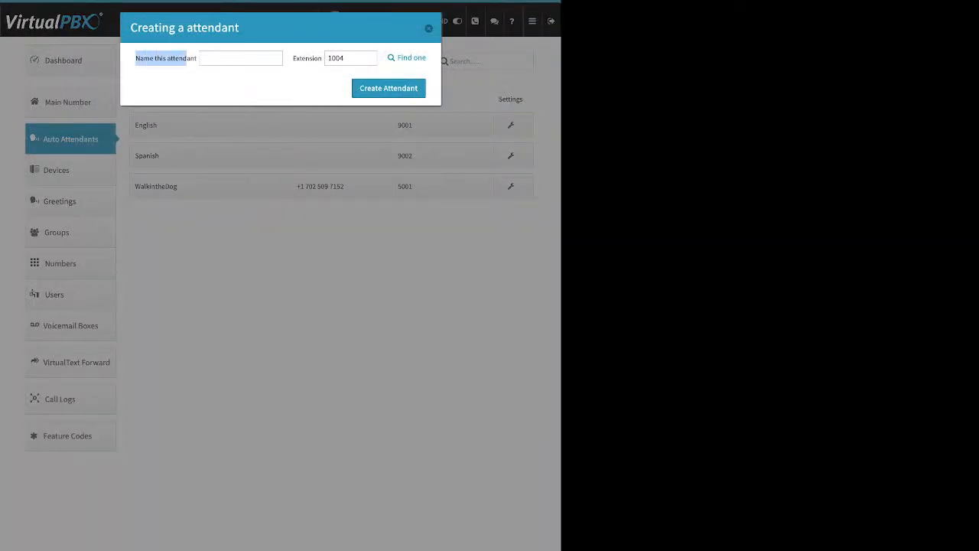
drag(296, 58, 317, 59)
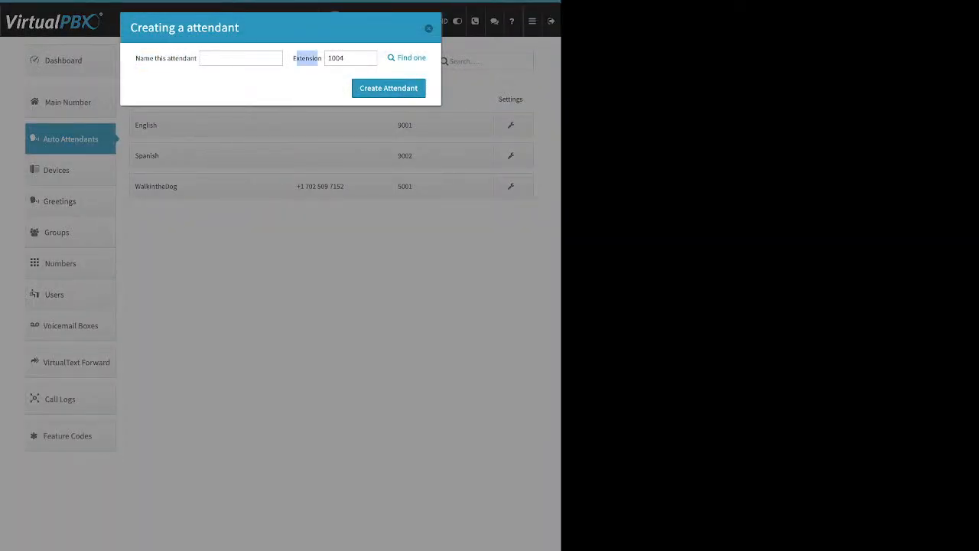
click(318, 58)
click(428, 29)
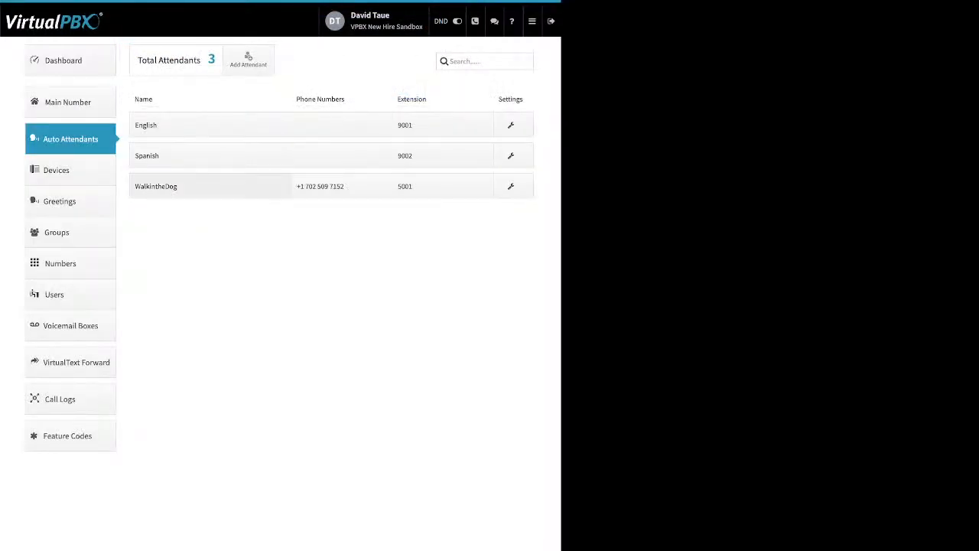
Step: Switch the WalkintheDog attendant's Main Menu availability on and back off, then leave its name settings
click(184, 186)
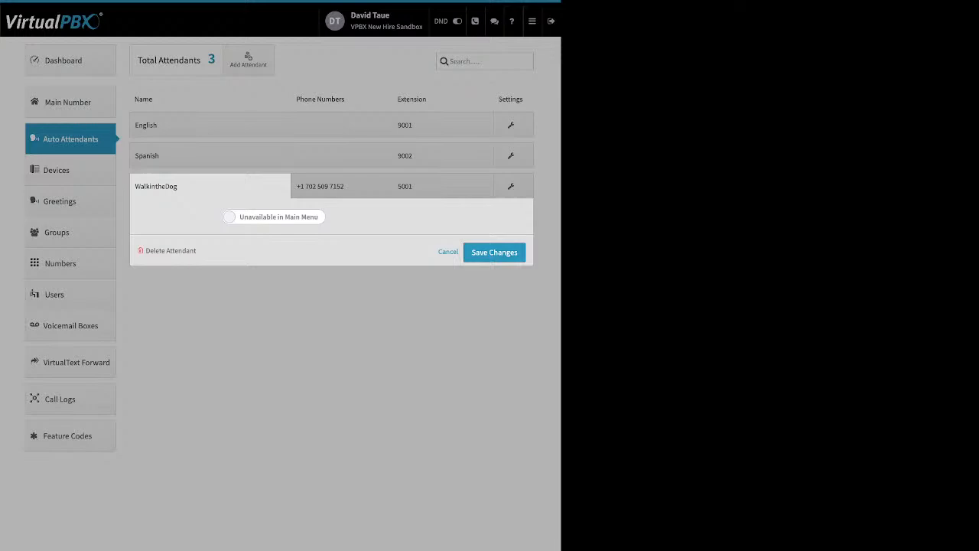
click(274, 218)
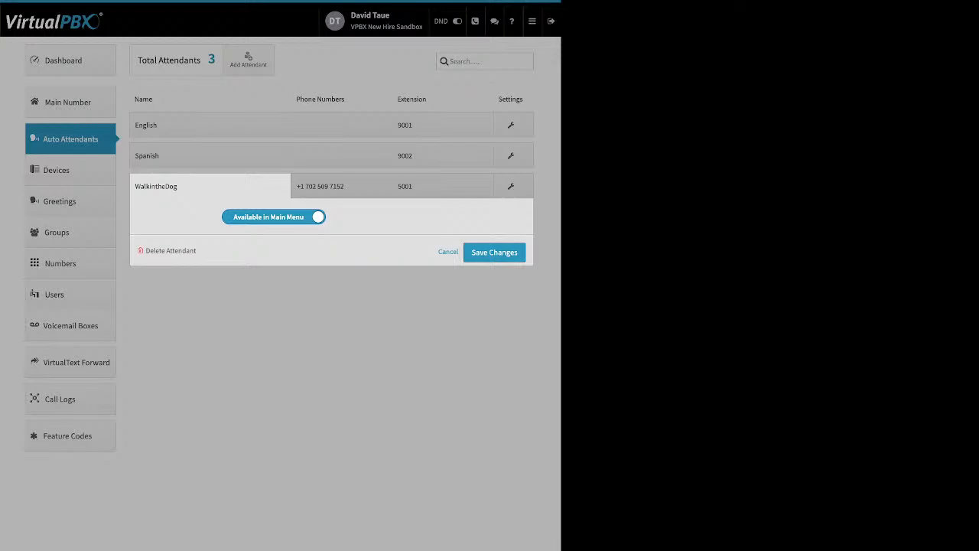
click(274, 218)
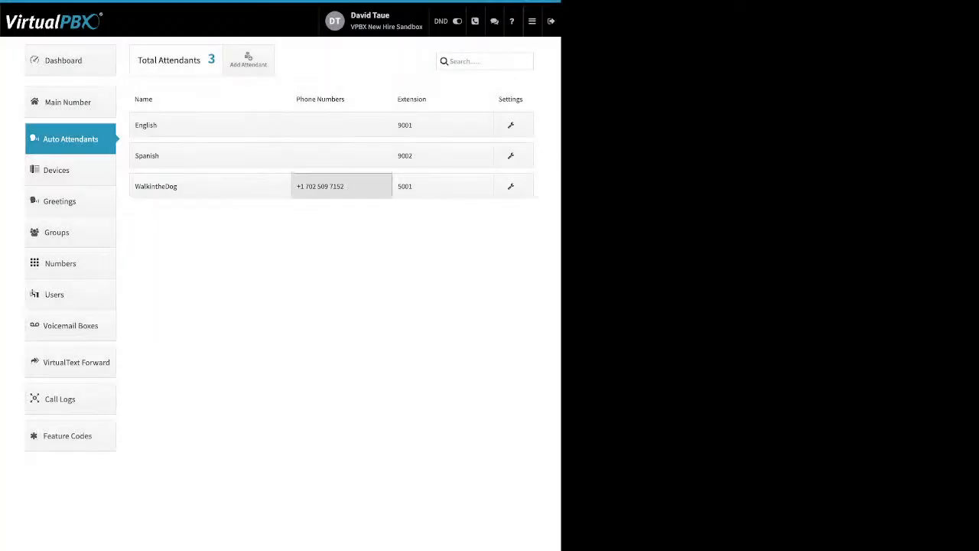
Step: Expand the WalkintheDog attendant's phone numbers and examine the options for spare numbers and for the assigned number
click(341, 186)
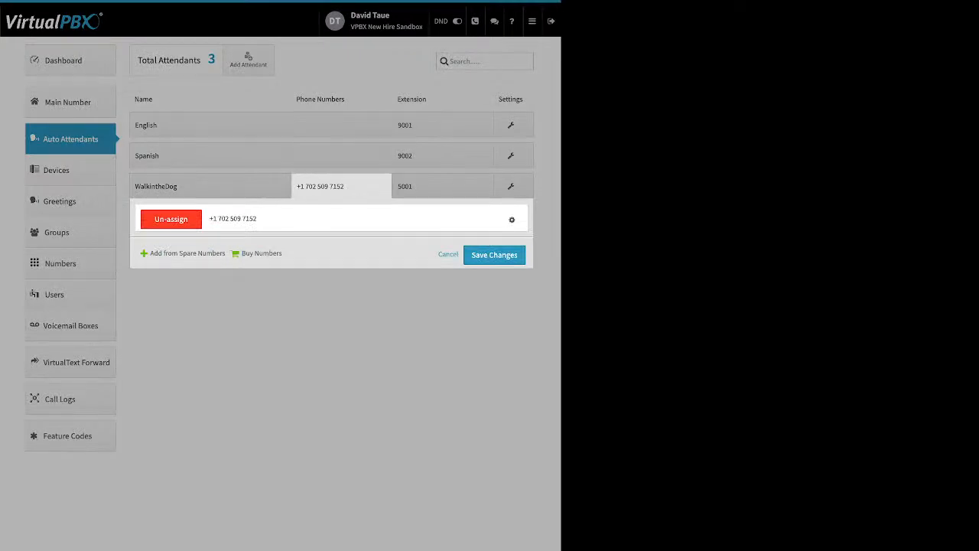
drag(150, 253, 226, 253)
click(222, 254)
click(511, 219)
click(512, 219)
Step: Expand the WalkintheDog attendant's extensions and examine the Add Extension option, then collapse the section without changes
click(442, 186)
click(442, 186)
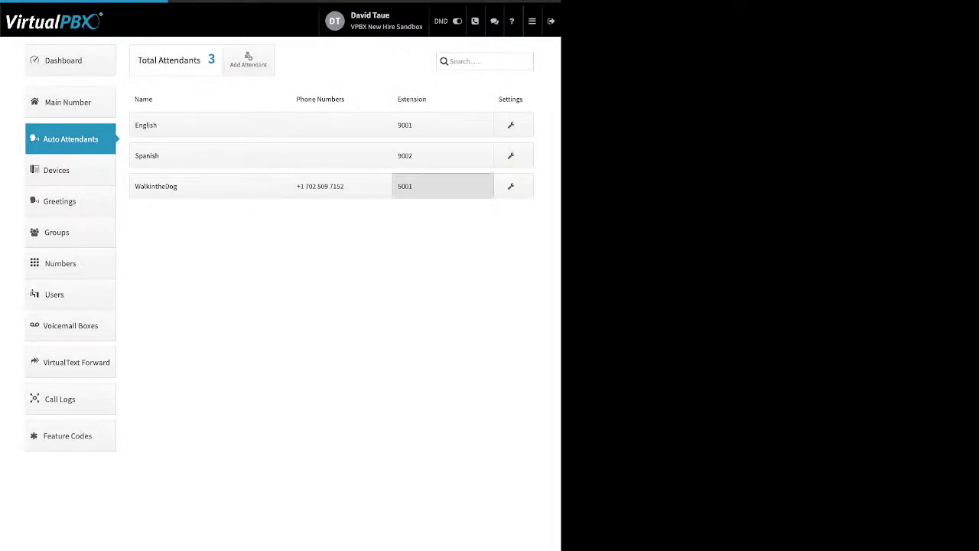
double_click(176, 253)
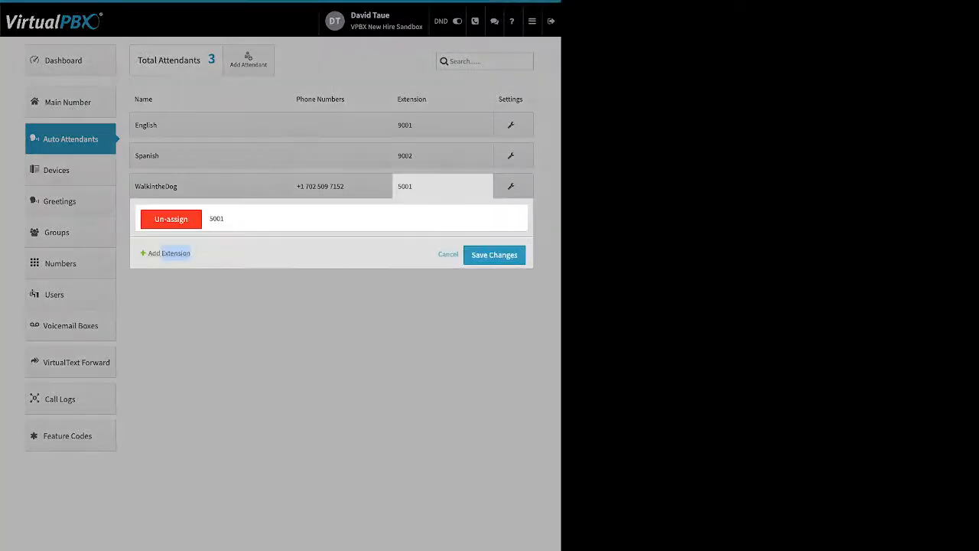
click(442, 185)
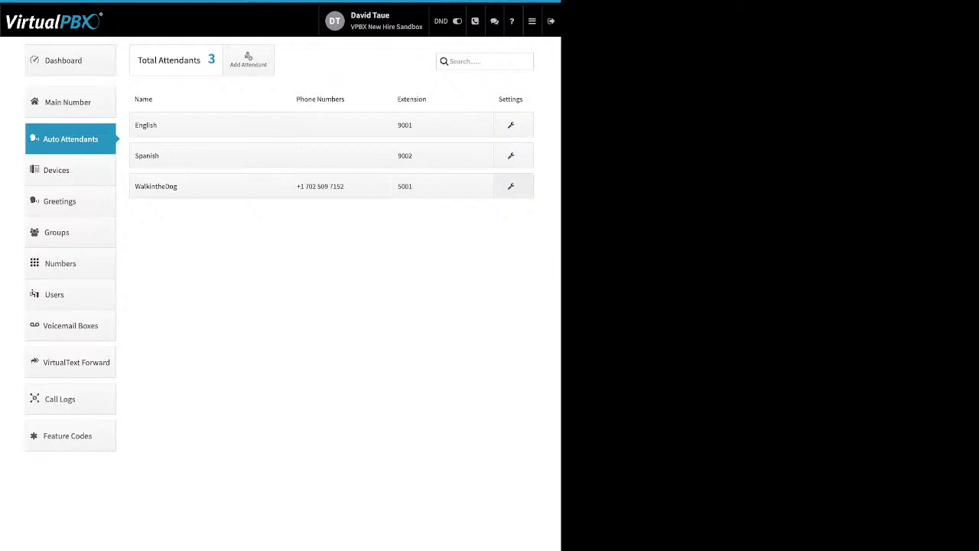
Step: Review WalkintheDog's Open Hours, After Hours and Holidays call handling, then save its Open Hours Virtual Receptionist settings
click(511, 187)
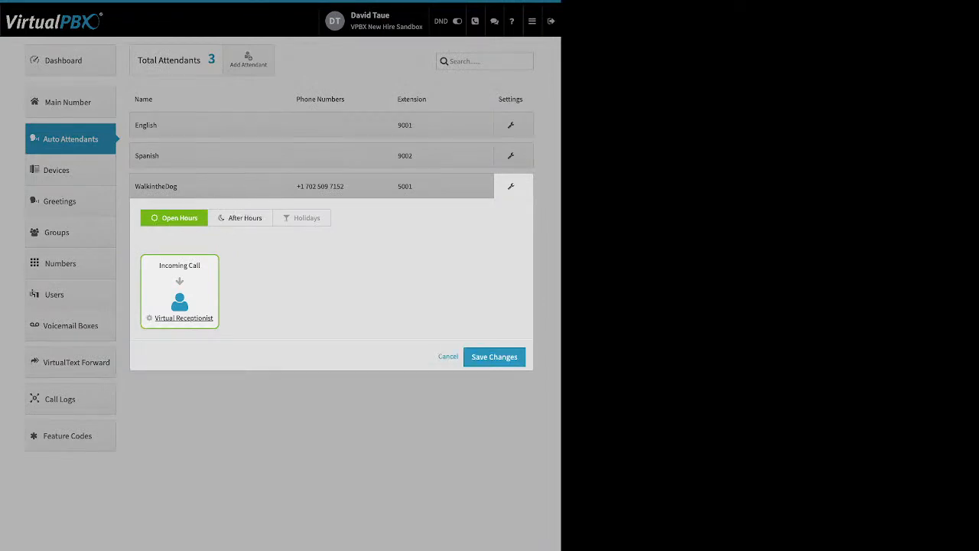
click(240, 218)
click(301, 219)
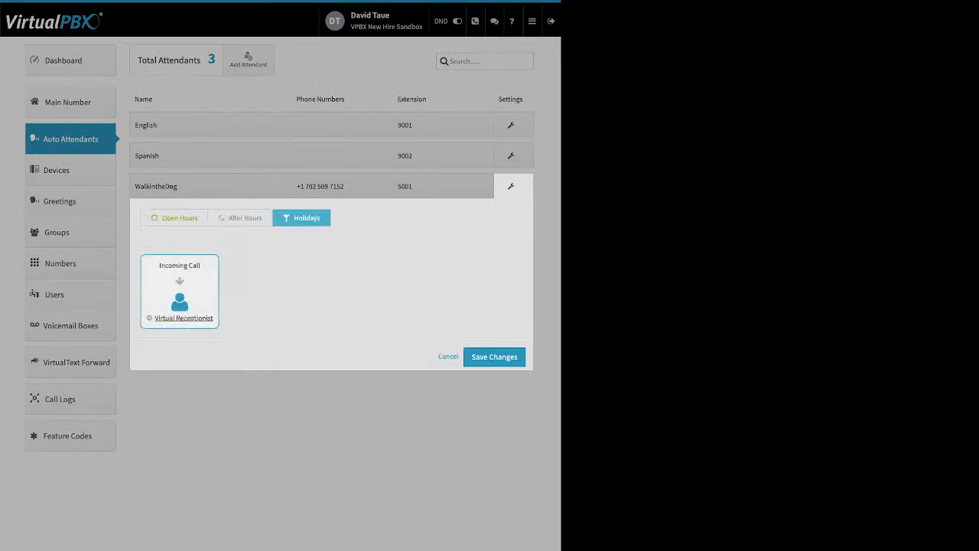
click(174, 218)
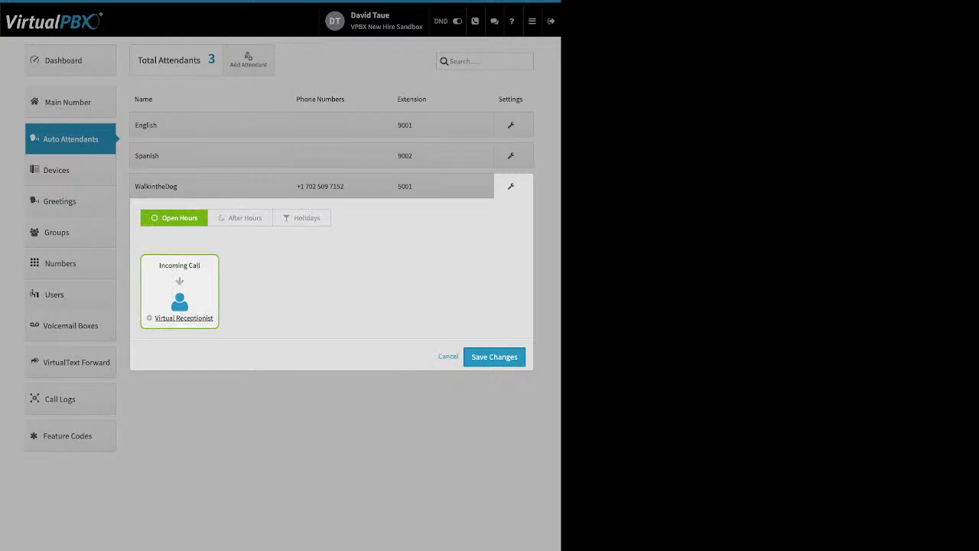
click(183, 319)
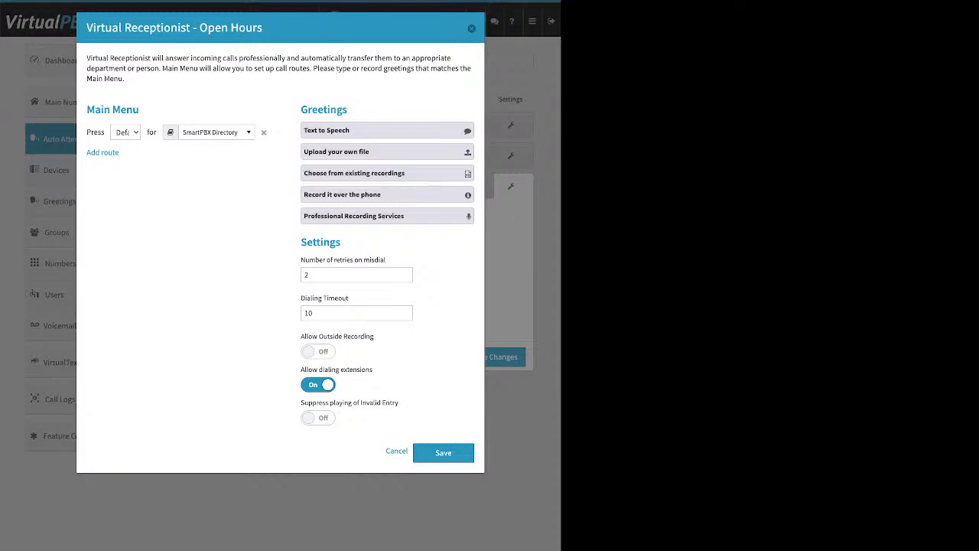
click(443, 452)
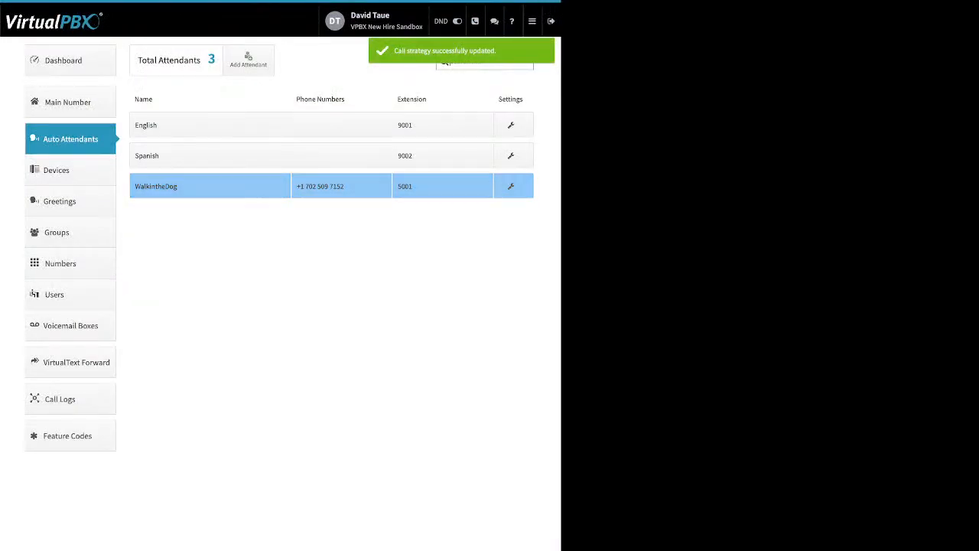
Step: Go to Devices and examine the device list, including the disabled cell phone and the Enable column
click(68, 170)
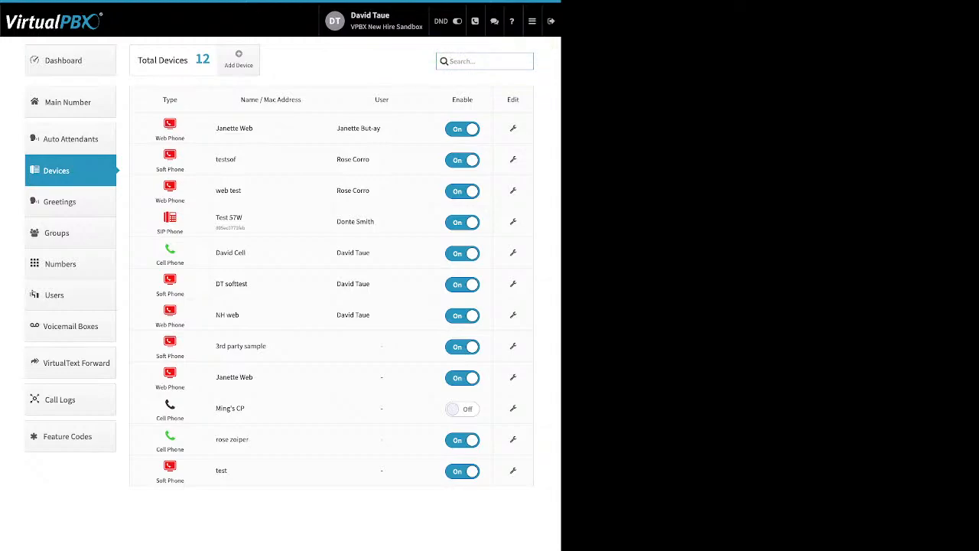
drag(245, 408, 216, 408)
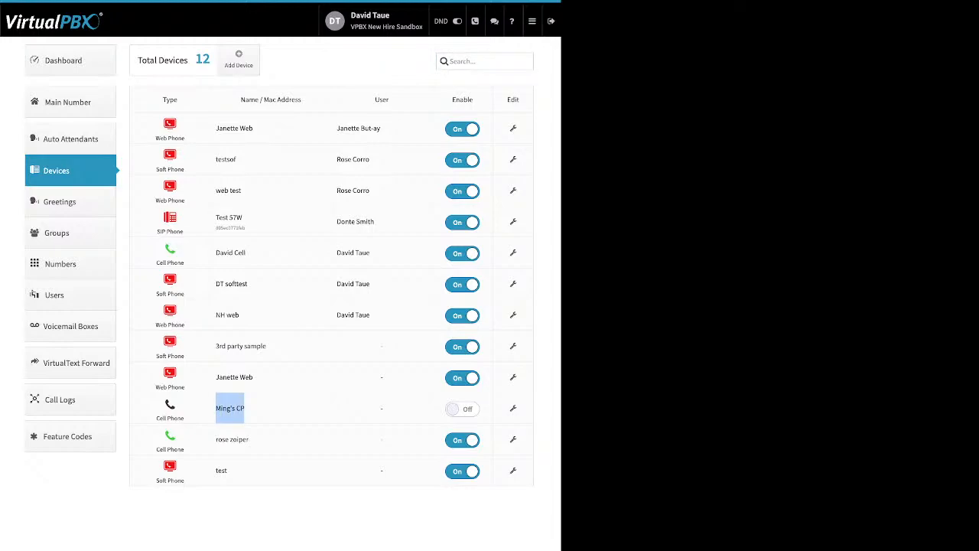
drag(475, 99, 452, 100)
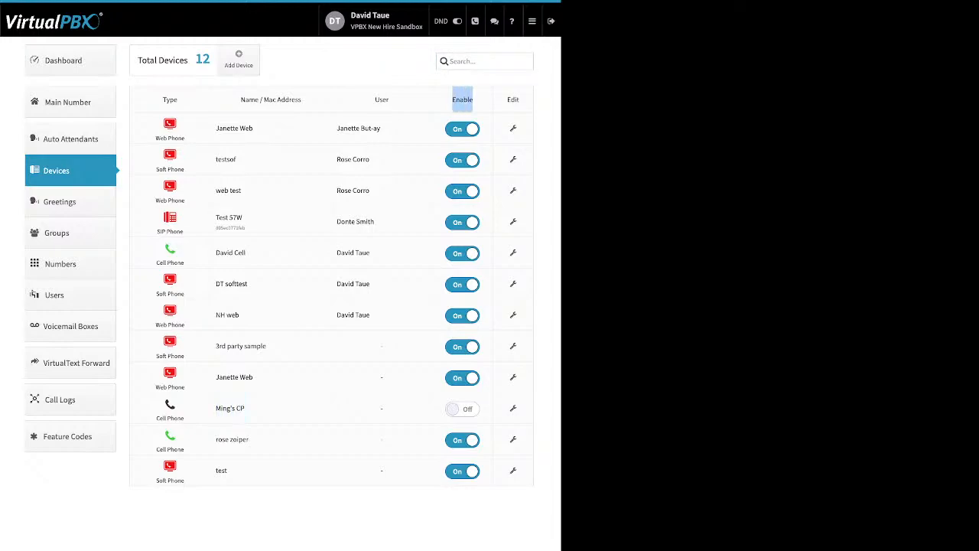
click(451, 100)
Step: Examine the basic settings for adding a Soft Phone device, then close the form without creating one
click(239, 59)
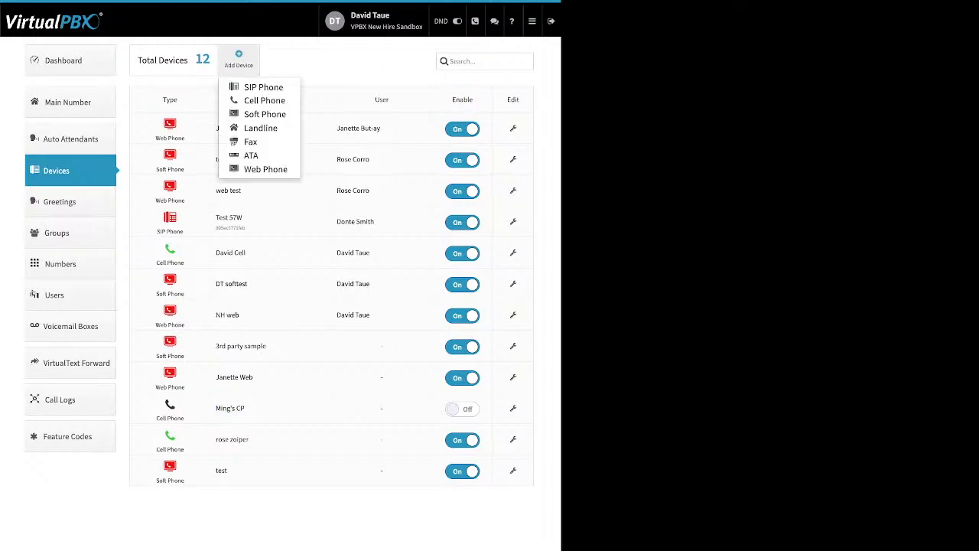
click(265, 114)
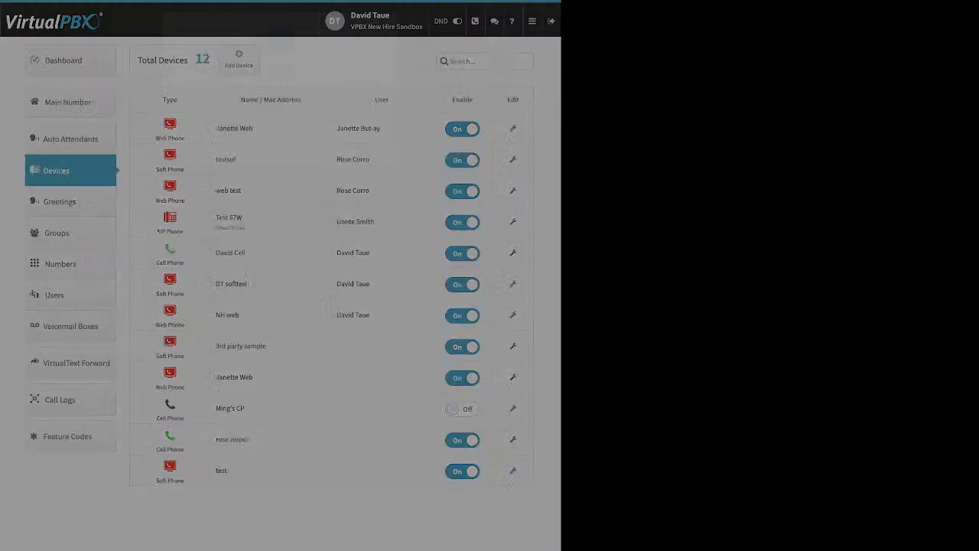
click(290, 153)
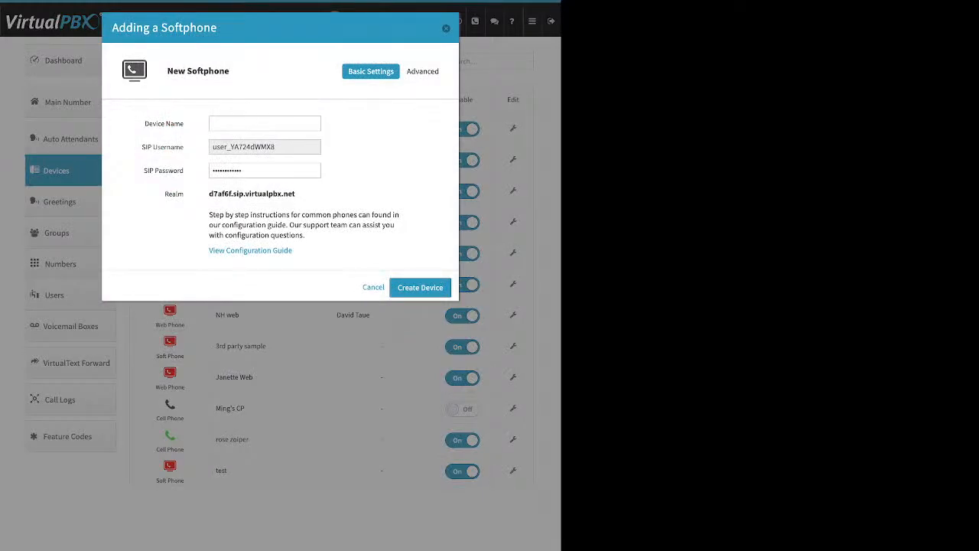
click(446, 28)
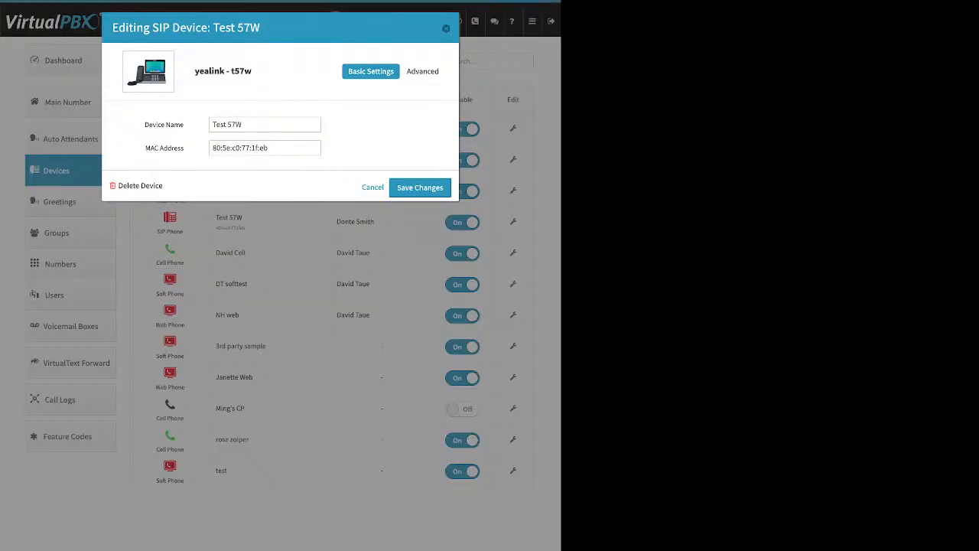
Step: Examine the Test 57W SIP phone's advanced audio settings, comparing the available and selected codecs
click(425, 71)
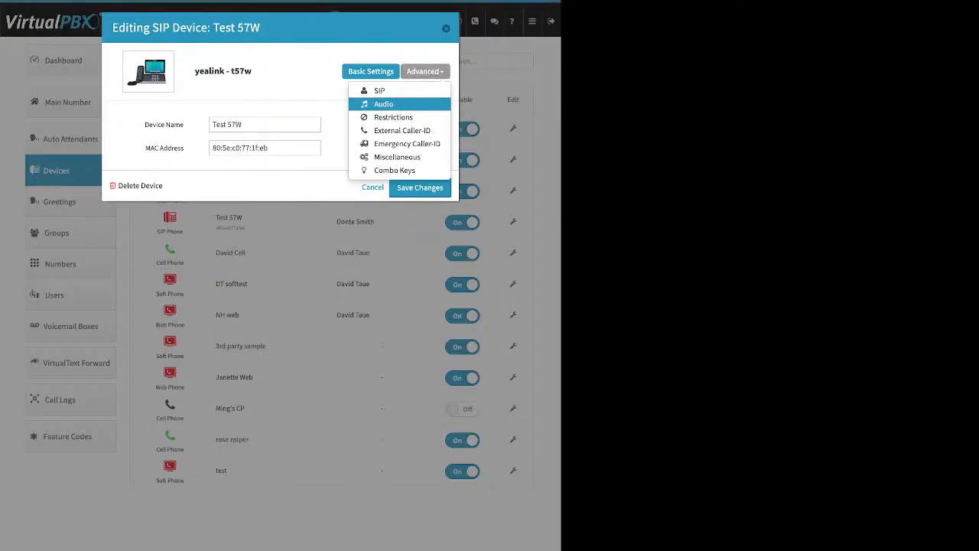
click(383, 104)
drag(195, 71, 220, 71)
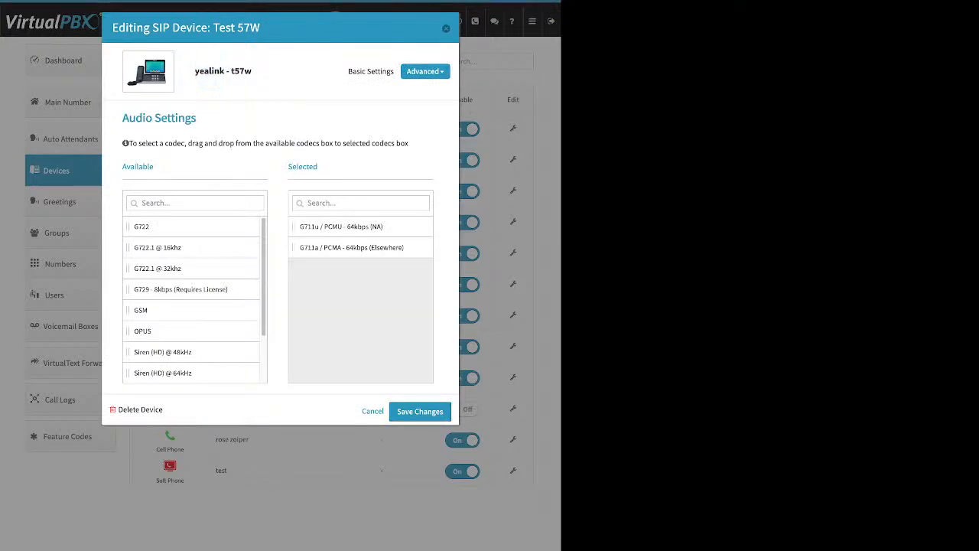
drag(318, 166, 293, 166)
click(316, 167)
Step: Examine the number options in the Test 57W's Emergency Caller-ID settings without choosing a different one
click(424, 71)
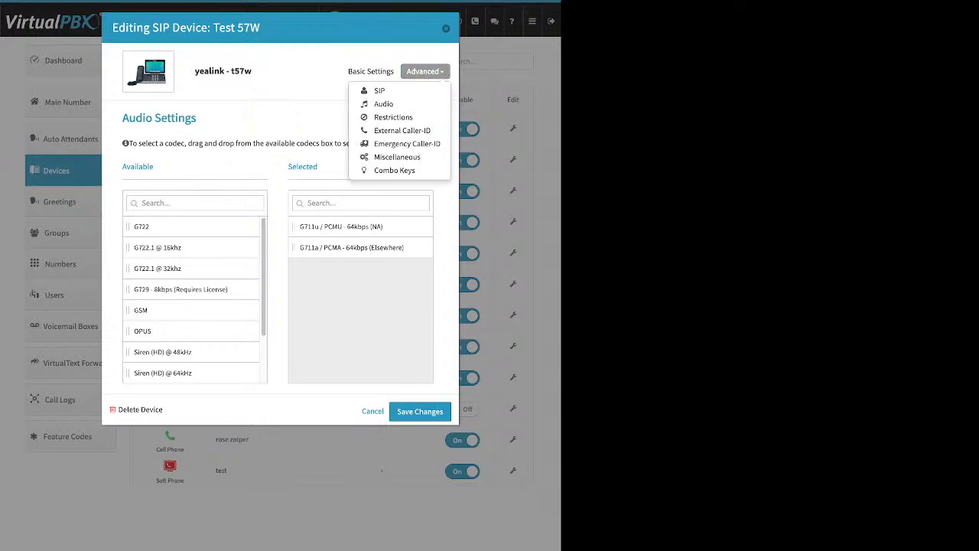
click(407, 143)
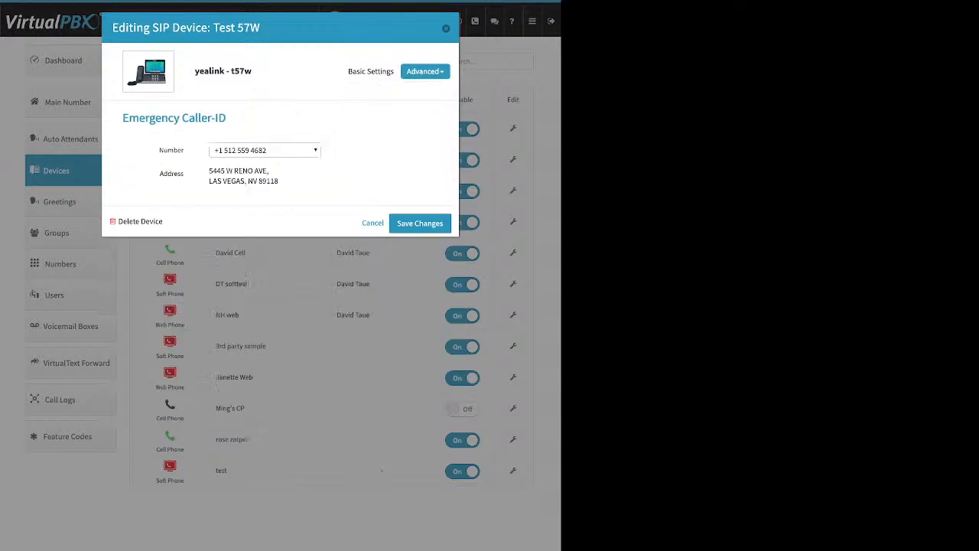
click(313, 150)
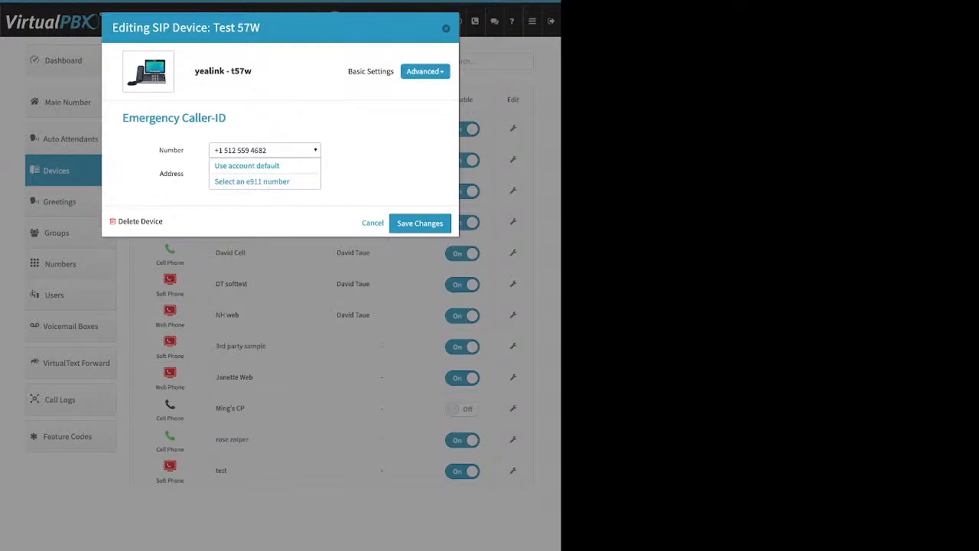
click(314, 150)
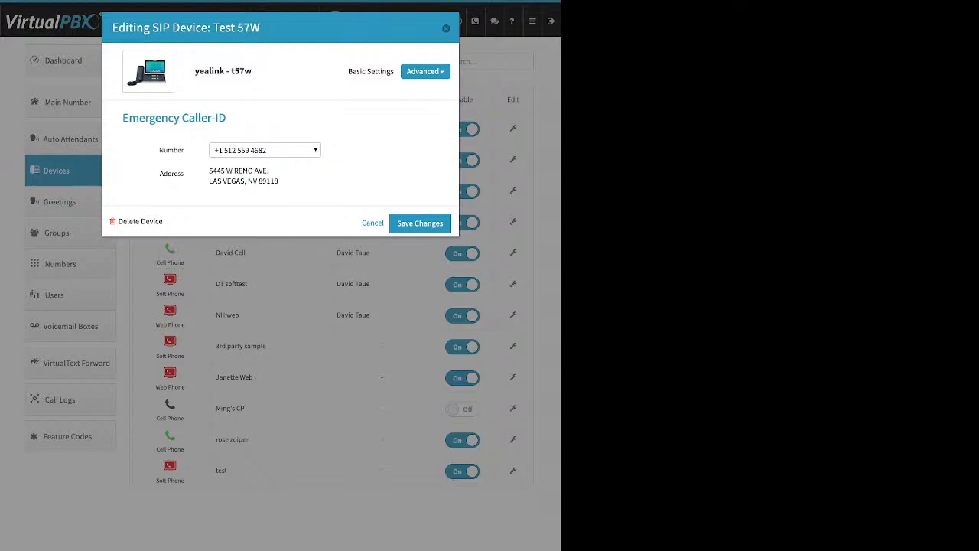
Step: Examine the number options in the Test 57W's External Caller-ID settings, then save the device with its number unaltered
click(425, 71)
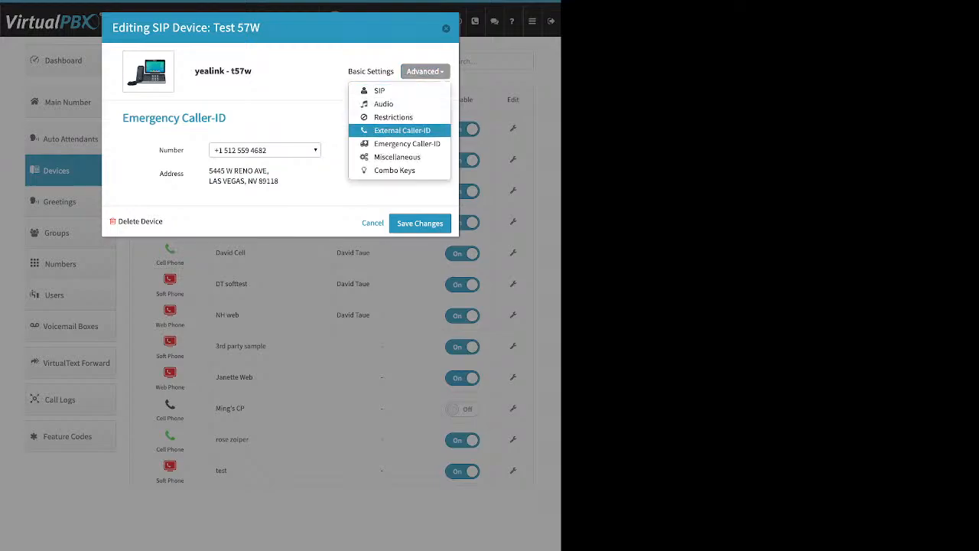
click(401, 129)
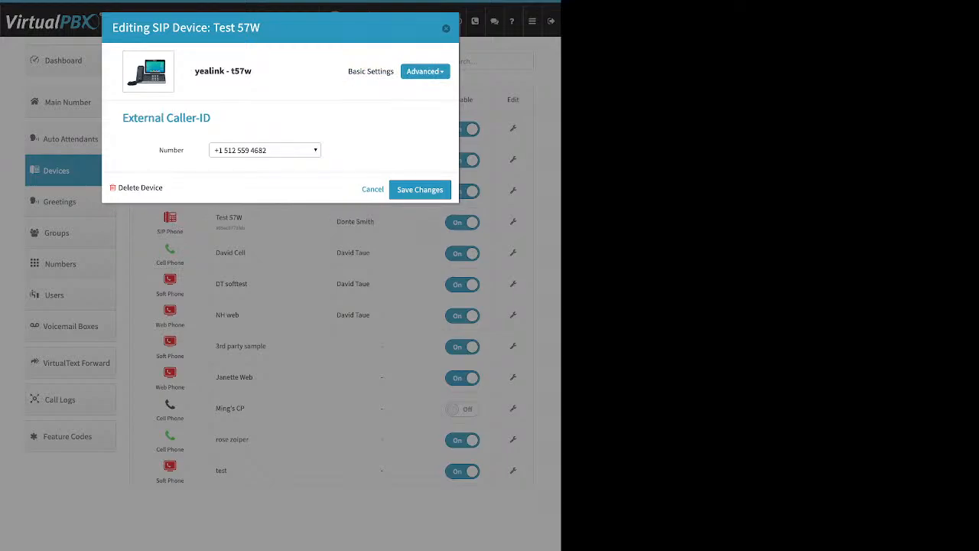
click(264, 150)
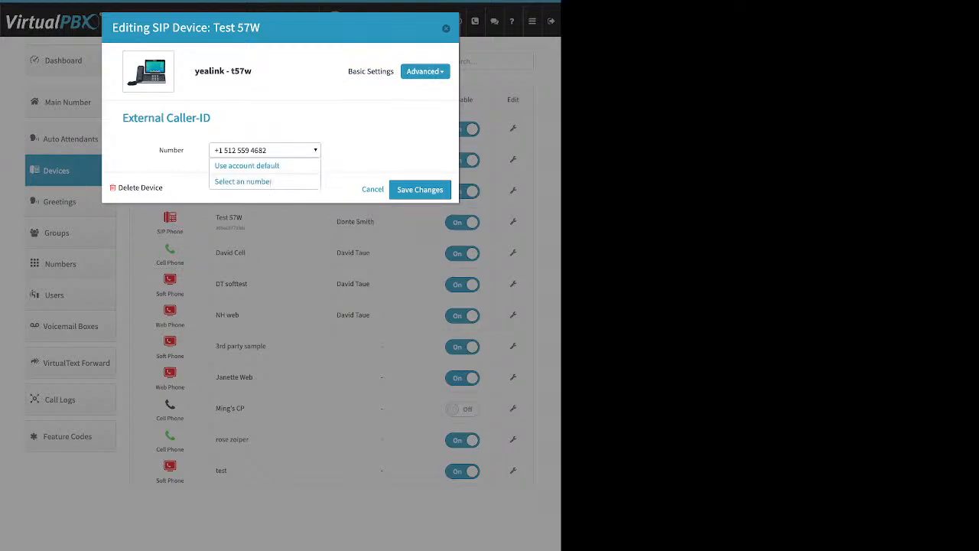
click(265, 150)
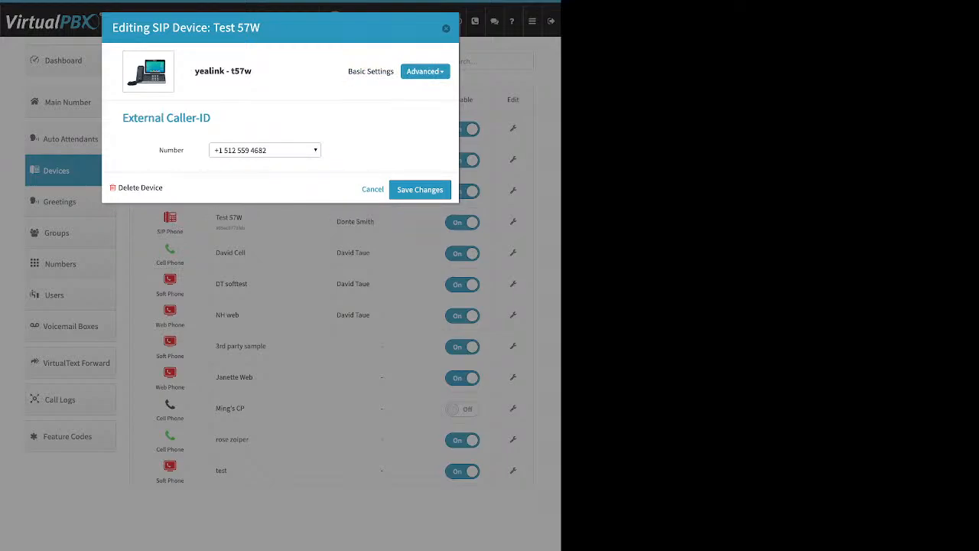
click(420, 189)
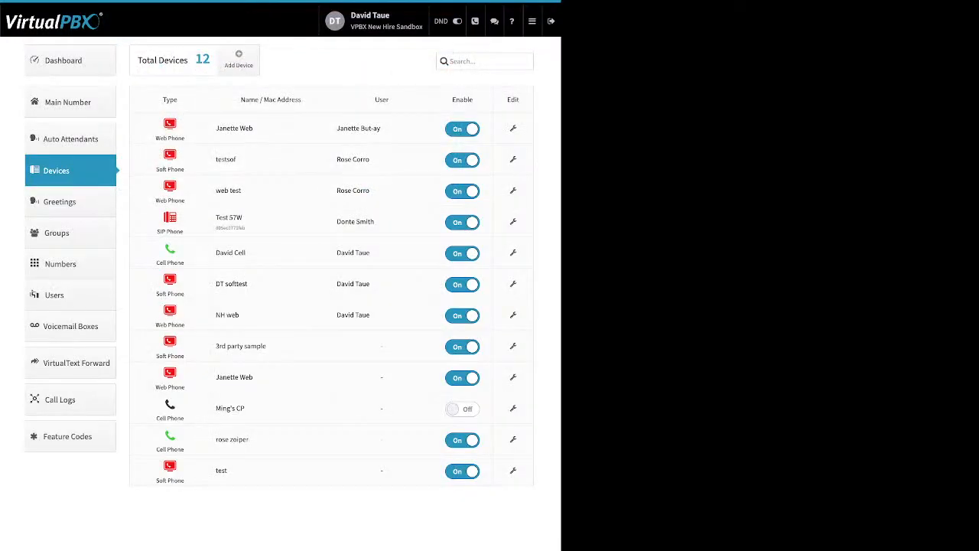
Step: Go to Greetings and examine the greeting names and their Tts, Upload and Recording source types
click(70, 202)
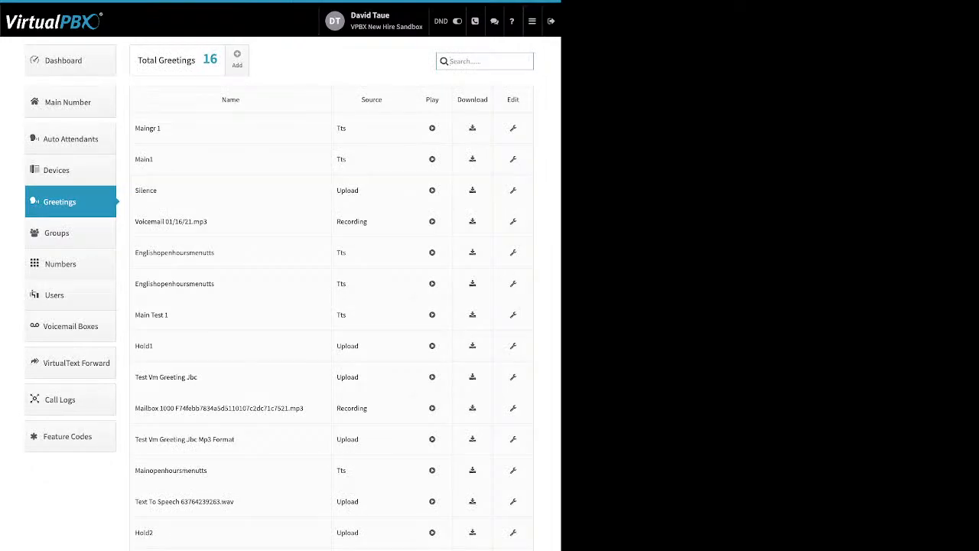
drag(161, 129, 140, 128)
drag(347, 128, 336, 129)
double_click(347, 190)
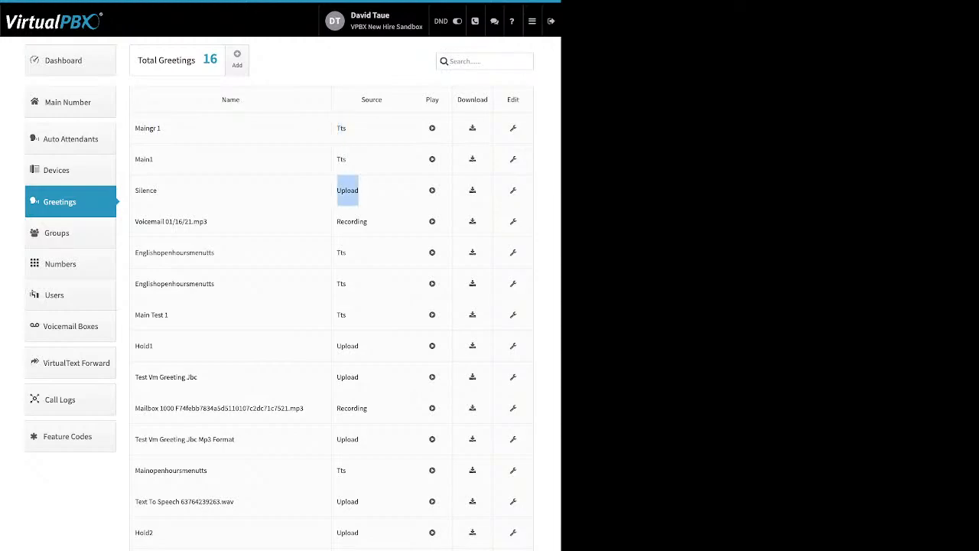
drag(368, 222, 336, 222)
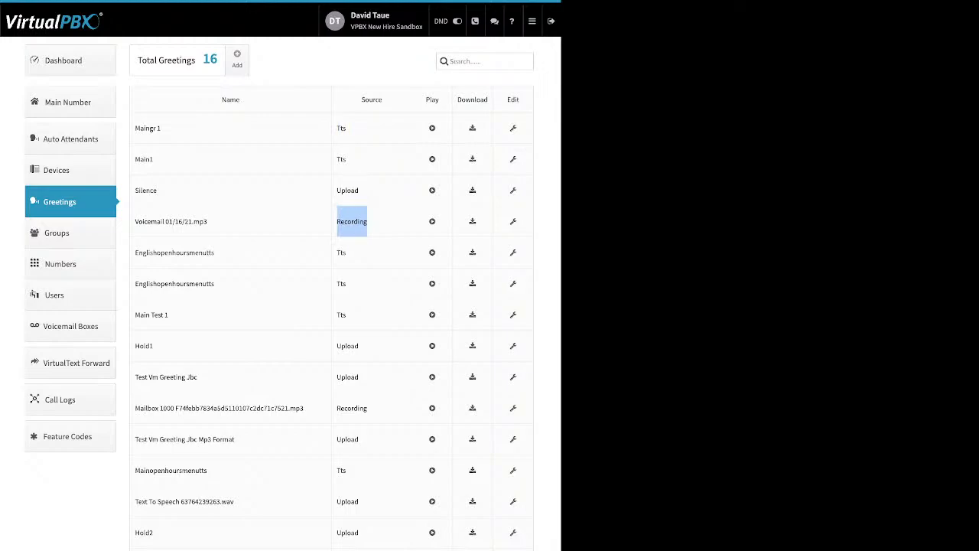
click(341, 225)
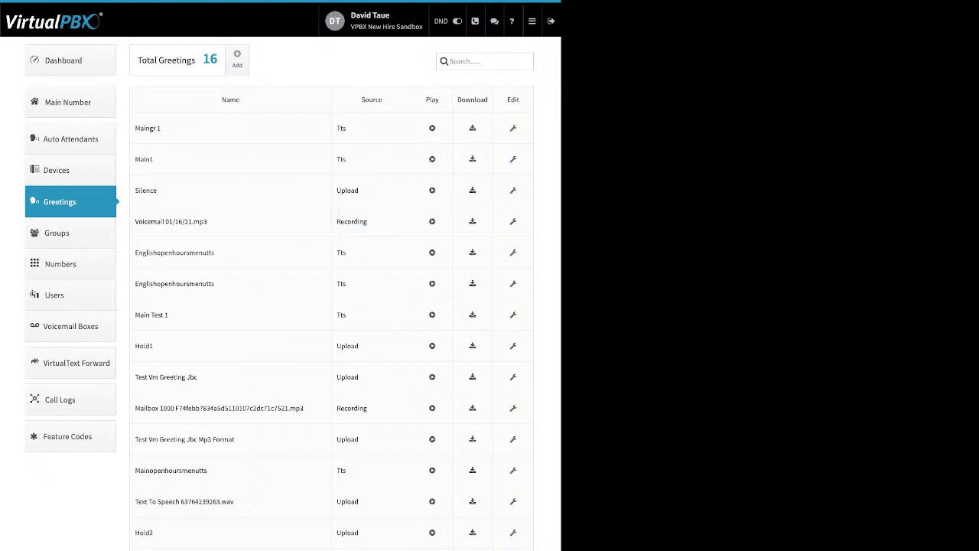
Step: Examine the Play and Download columns of the greetings list
drag(439, 100, 425, 100)
click(444, 100)
drag(458, 100, 484, 99)
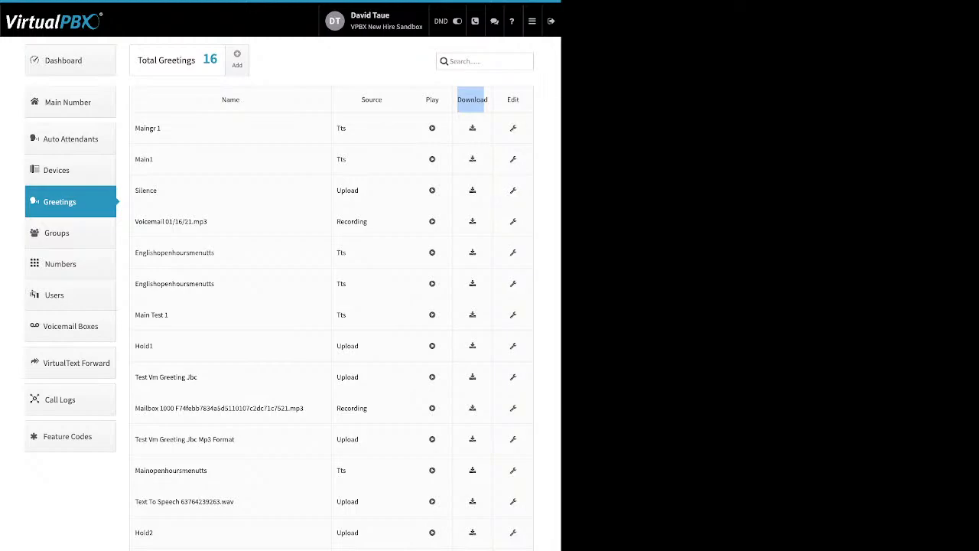
click(475, 100)
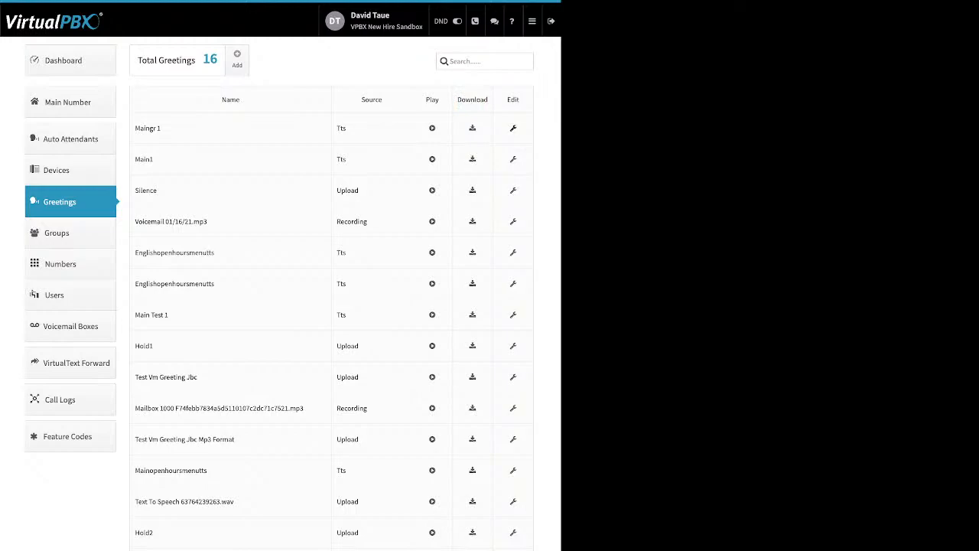
Step: Open the MainGR 1 greeting for editing and examine its name field and Delete Greeting option
click(512, 127)
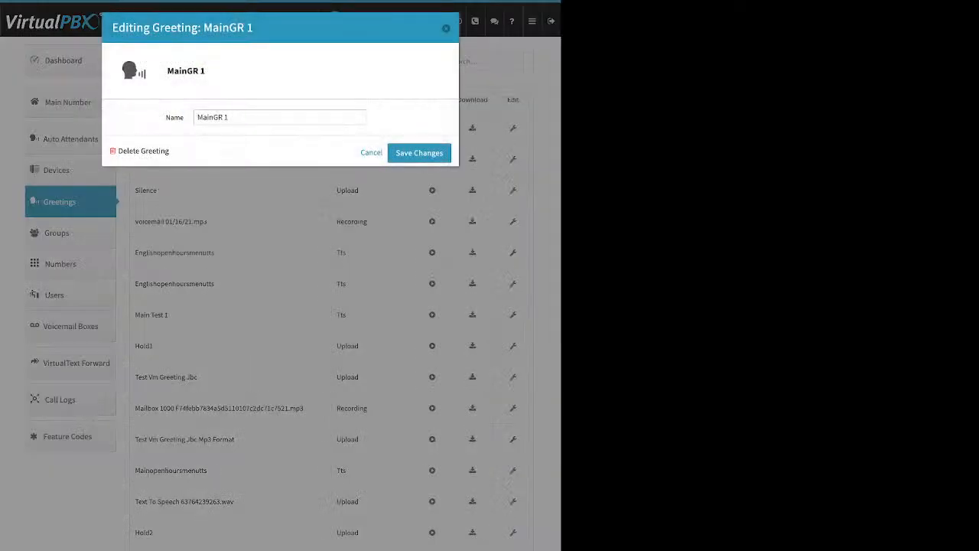
drag(166, 117, 184, 117)
click(184, 118)
drag(169, 150, 118, 150)
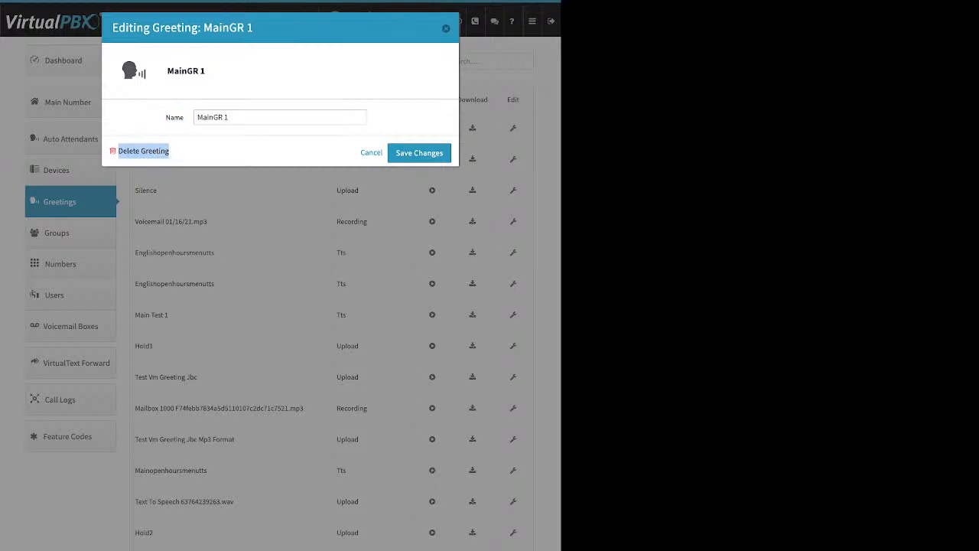
Step: Close the greeting without changes, go to Numbers and examine the settings offered for the first office number in use
click(446, 29)
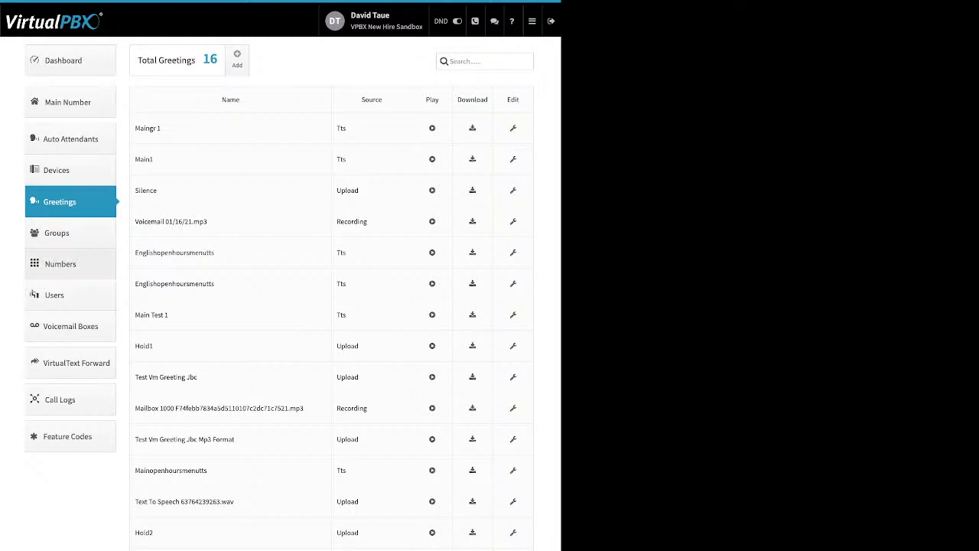
click(61, 264)
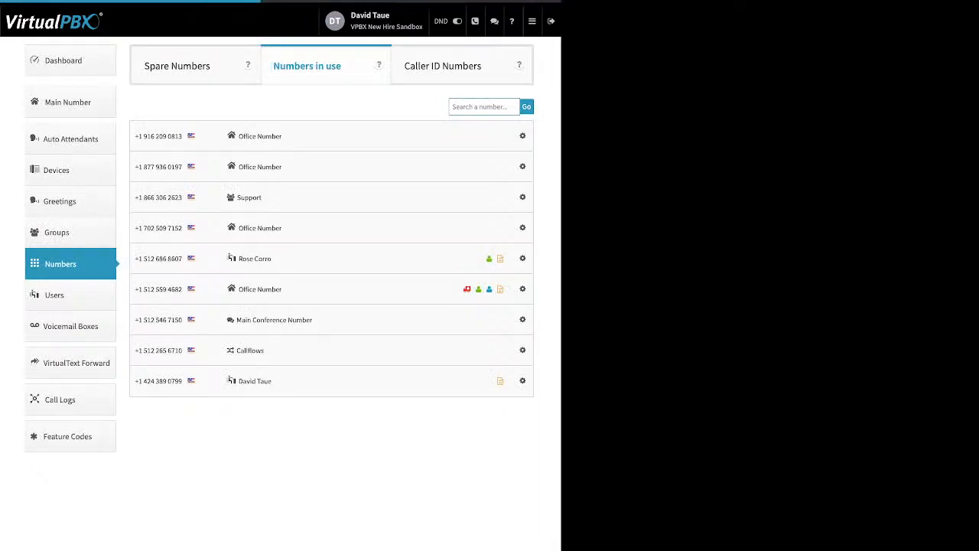
click(522, 136)
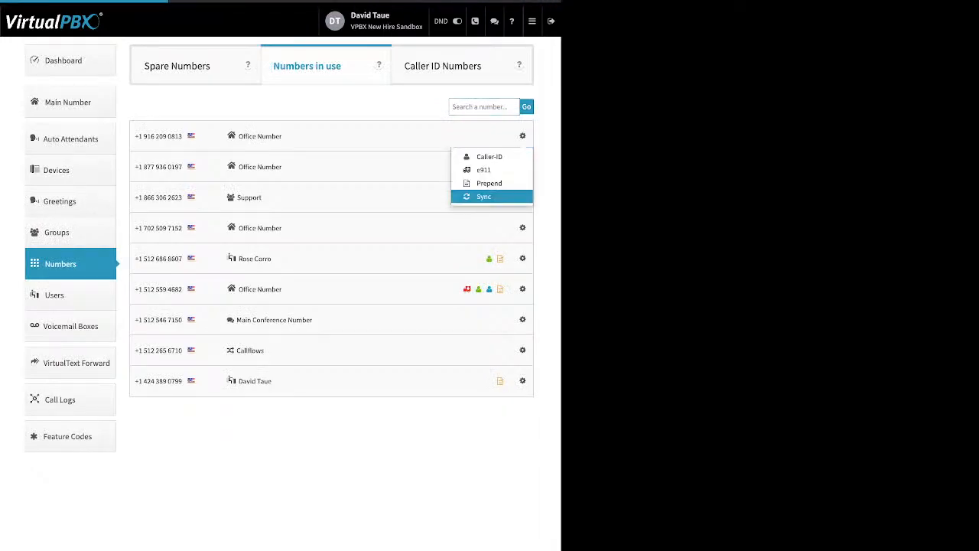
key(Escape)
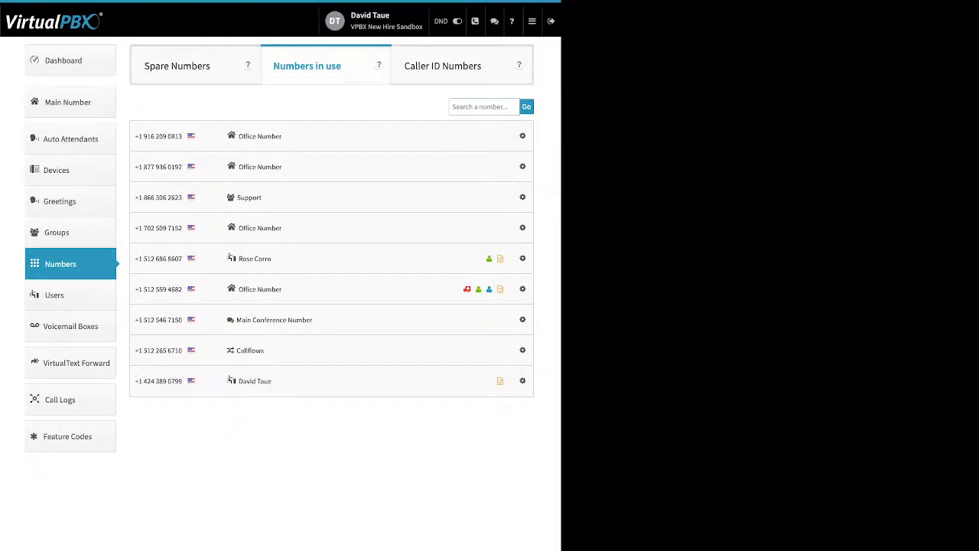
Step: Delete the first, second and sixth numbers listed under Spare Numbers and return to the numbers inventory
click(177, 66)
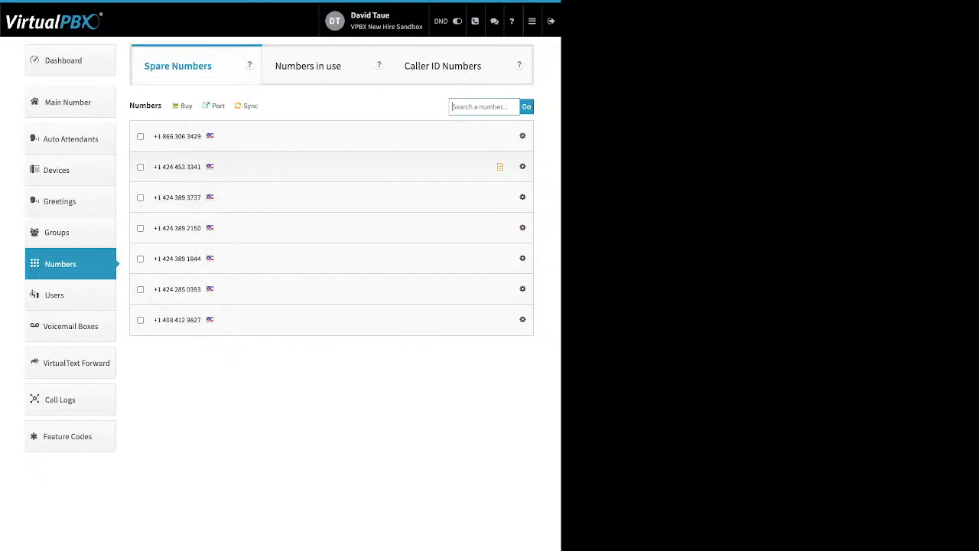
click(140, 137)
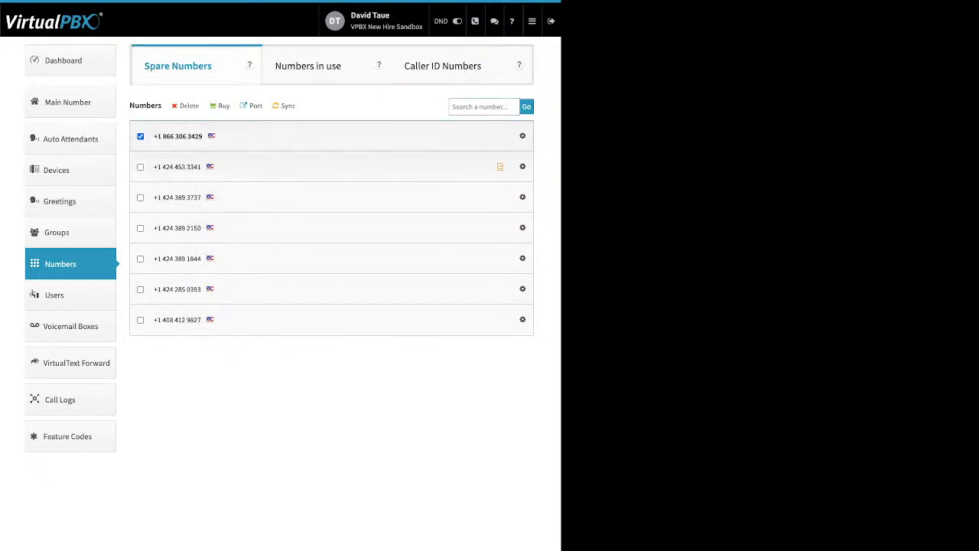
click(140, 167)
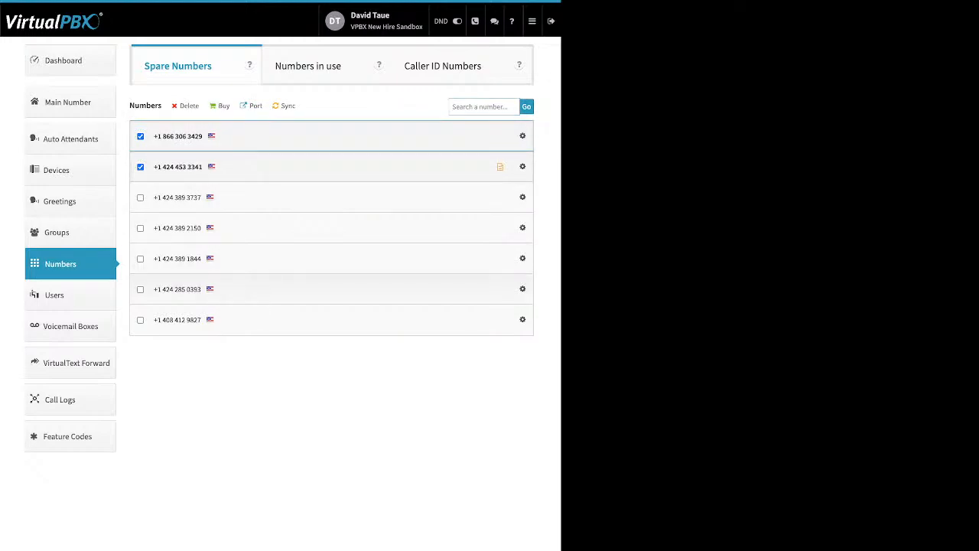
click(140, 289)
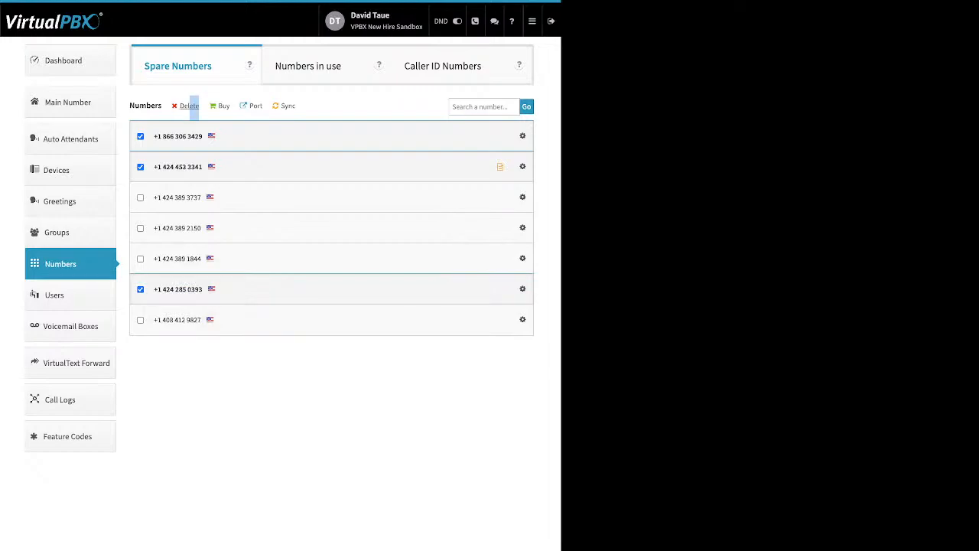
click(189, 106)
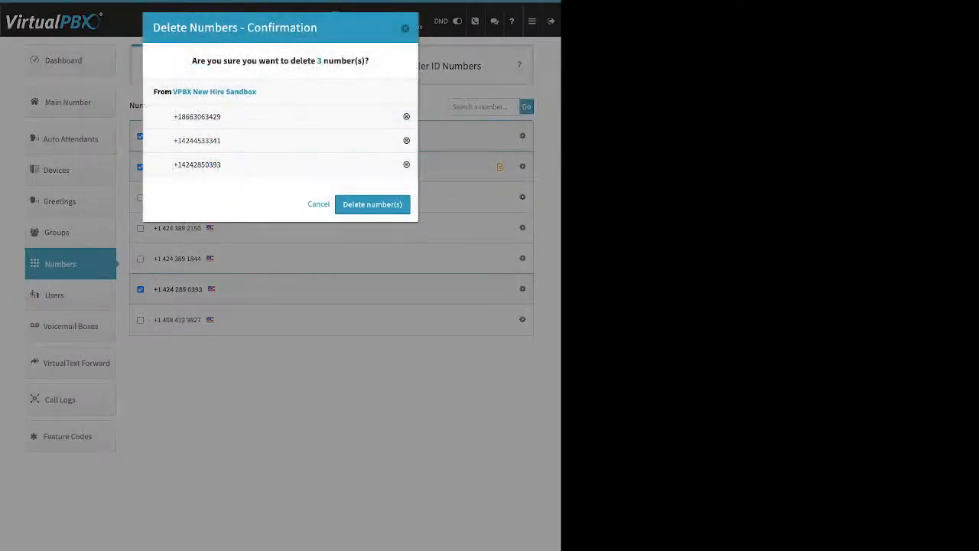
click(382, 205)
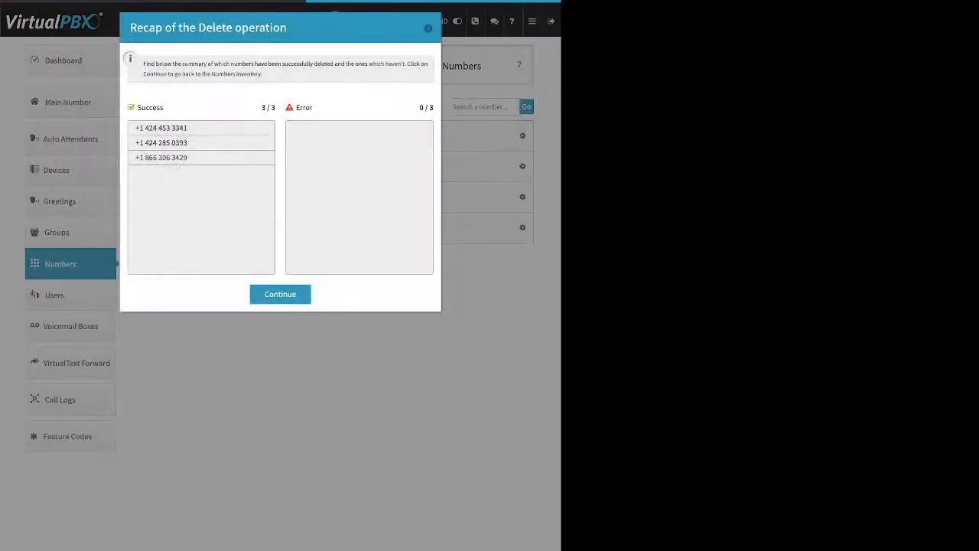
click(280, 294)
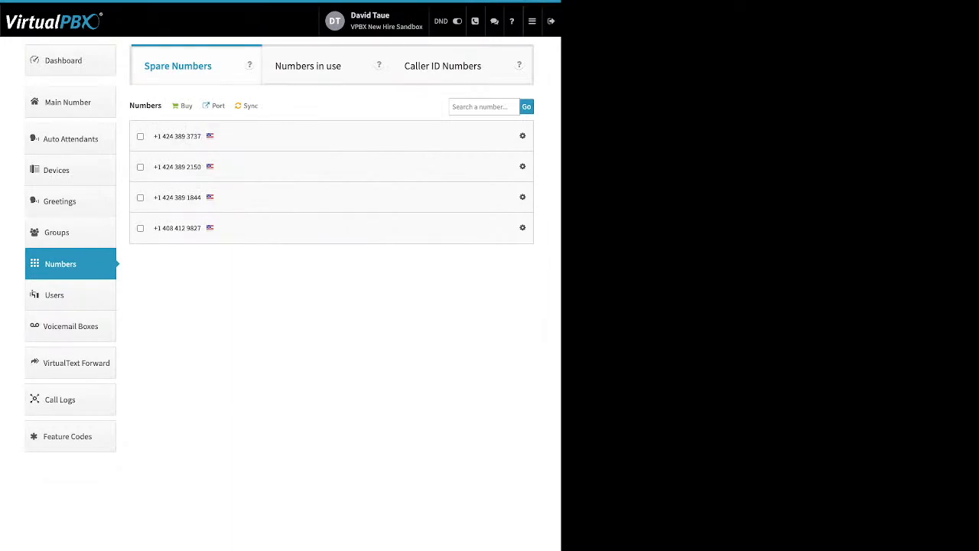
Step: Check the types of numbers available to buy, then start a port request named test for U.S. Local Numbers
click(183, 106)
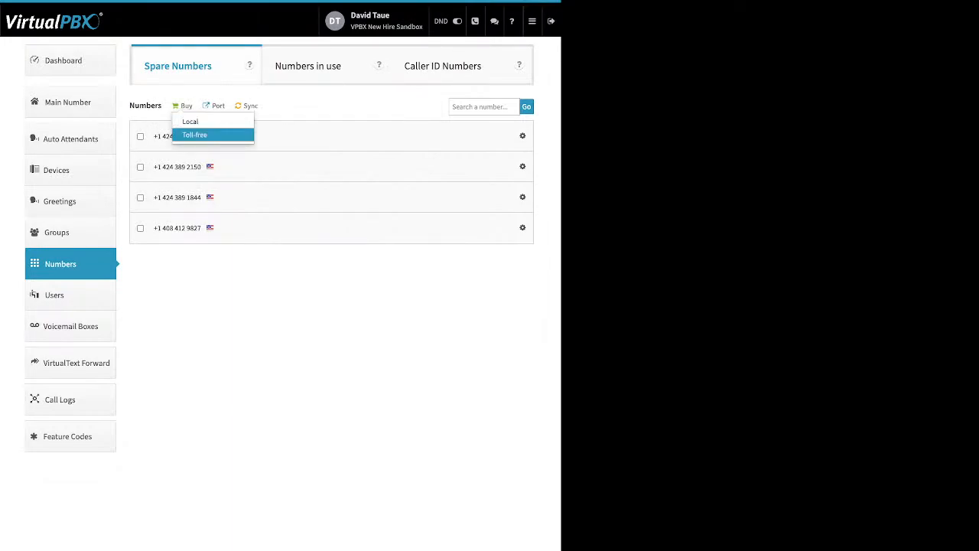
click(183, 105)
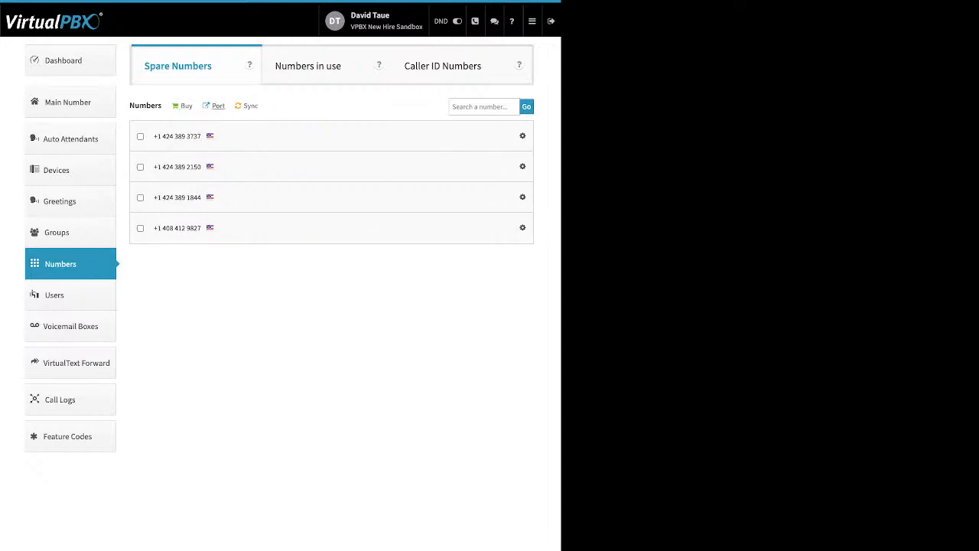
click(219, 106)
click(280, 197)
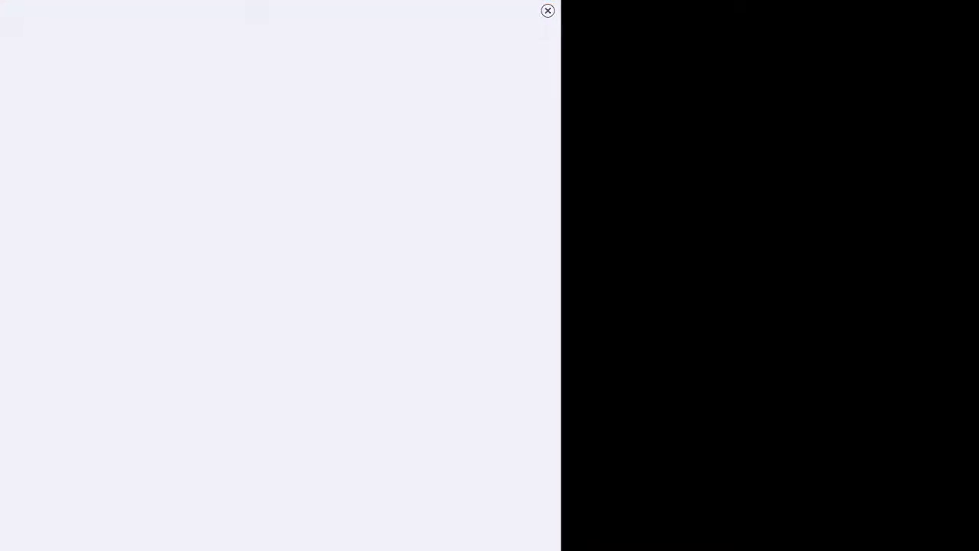
drag(188, 116, 239, 116)
click(306, 115)
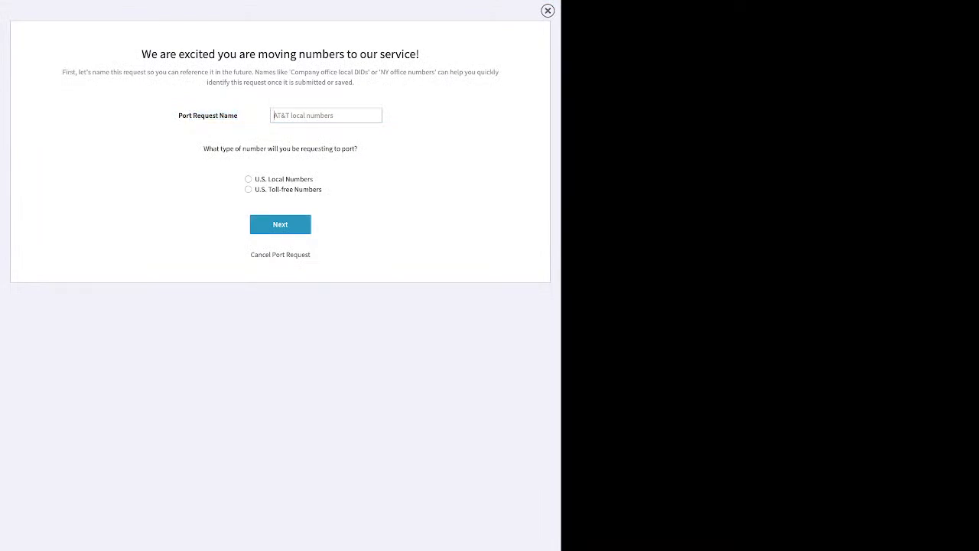
text(test)
click(249, 179)
click(280, 224)
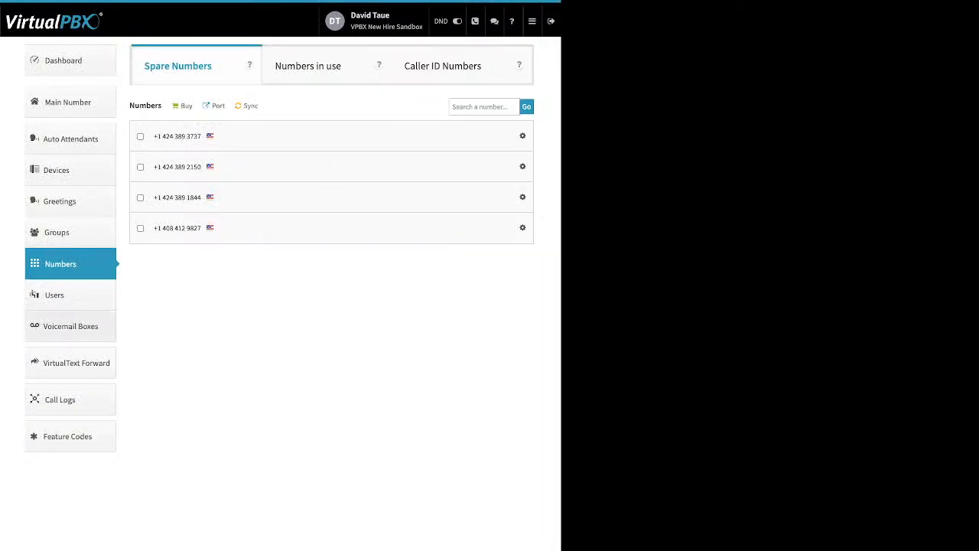
Step: Go to Voicemail Boxes, examine the User column and the fields for adding a box, then close the form without creating one
click(71, 326)
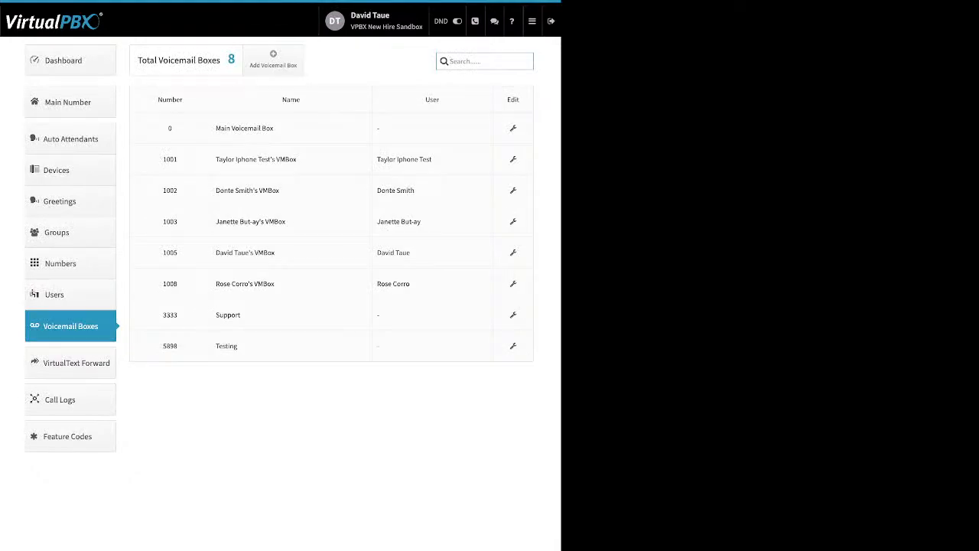
double_click(433, 99)
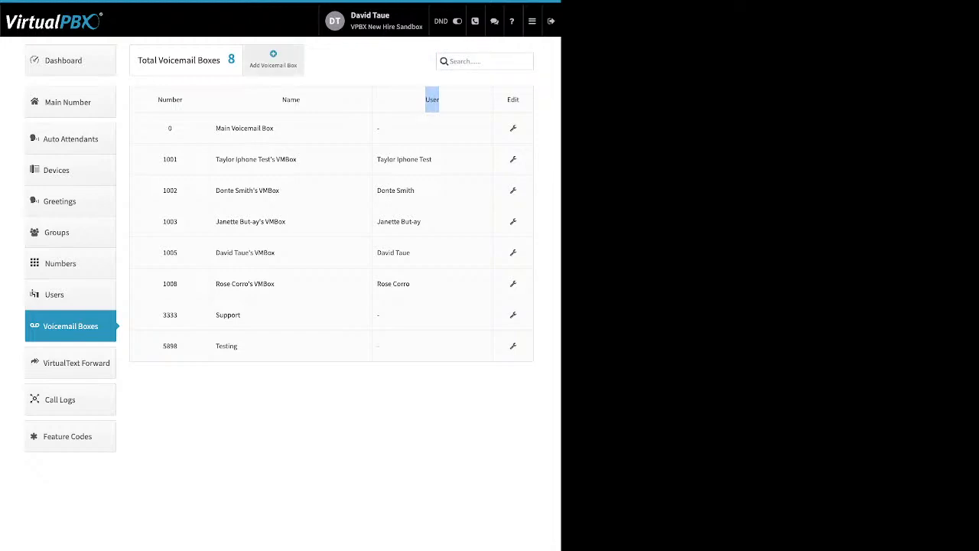
click(273, 59)
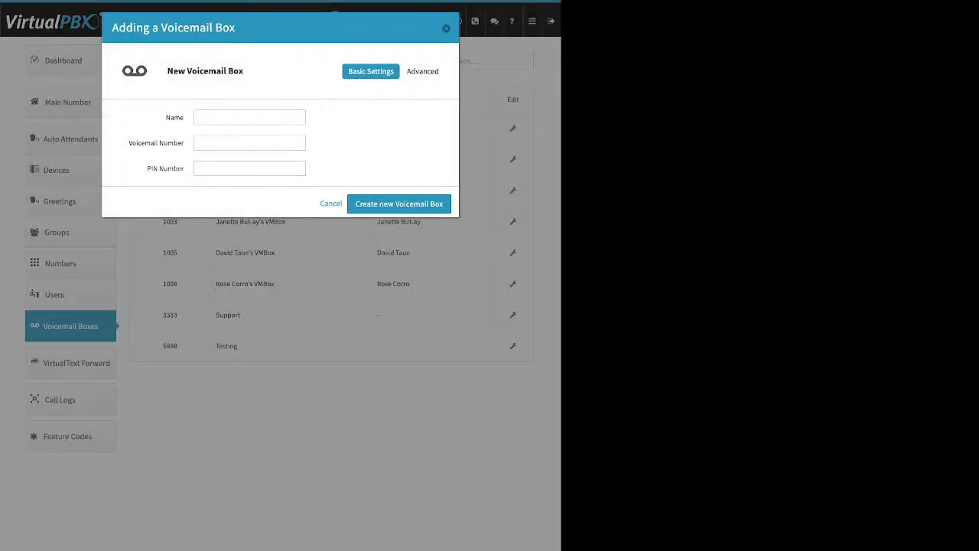
drag(166, 118, 185, 117)
drag(128, 143, 181, 168)
click(446, 29)
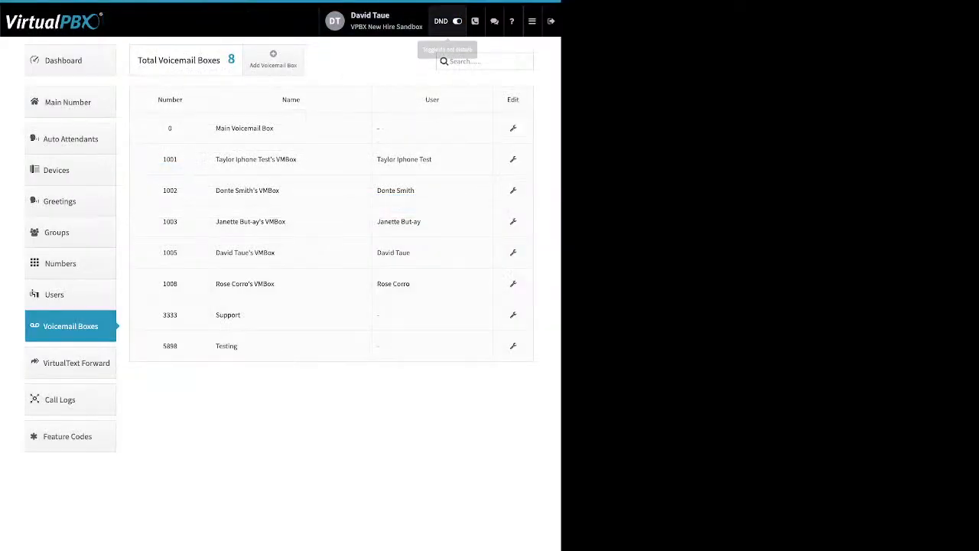
Step: Open the Support voicemail box for editing and examine its Voicemail Number and PIN Number fields
click(513, 315)
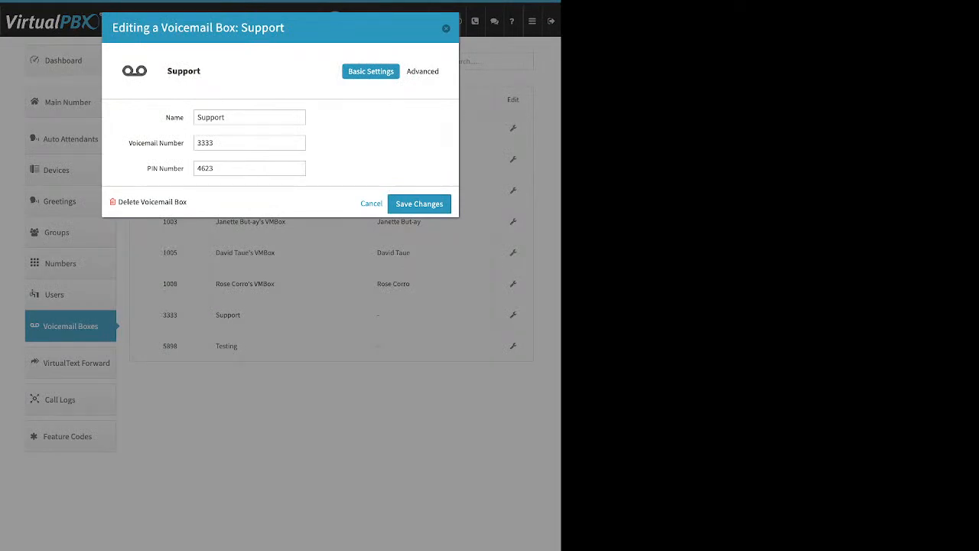
drag(129, 143, 183, 143)
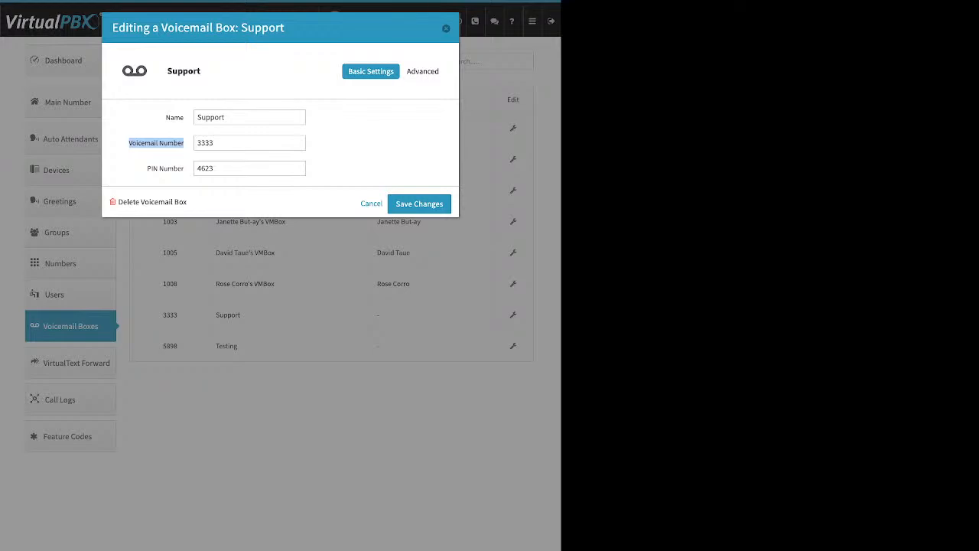
drag(127, 143, 185, 168)
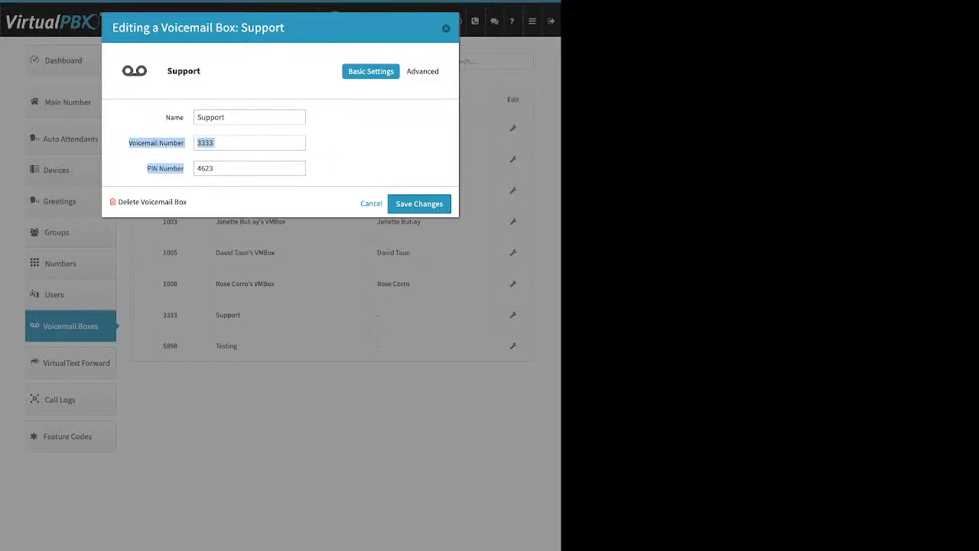
click(349, 145)
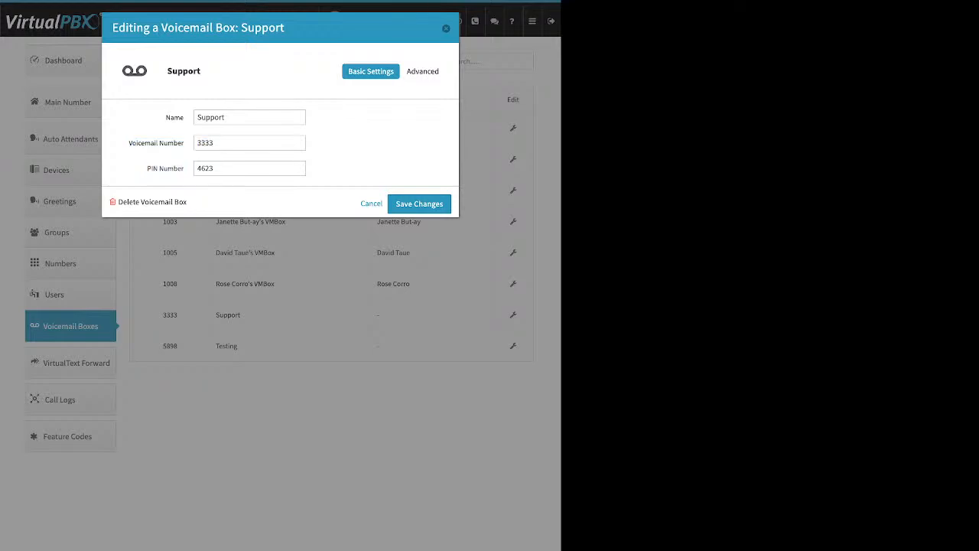
Step: Examine the Media and Temporary greeting settings in the Support voicemail box's Greeting Media
click(424, 71)
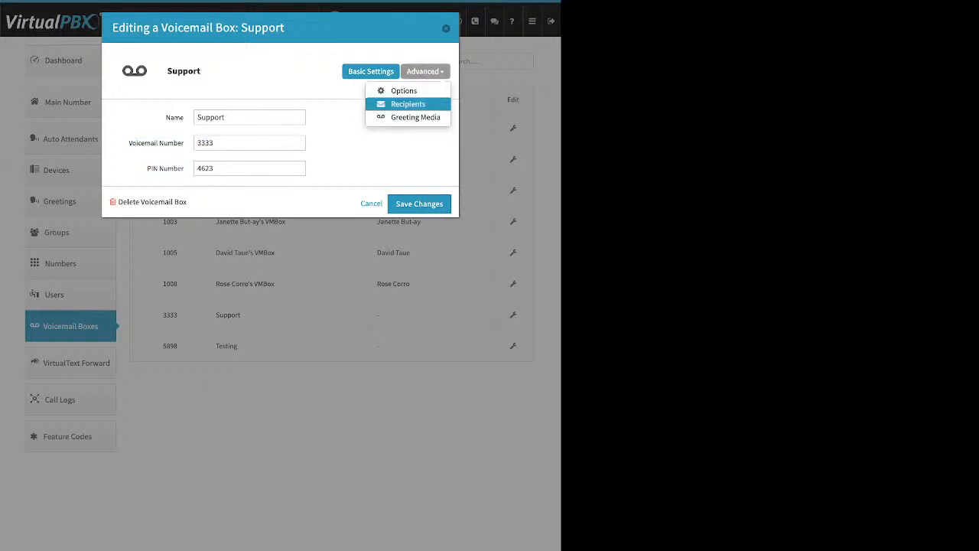
click(416, 117)
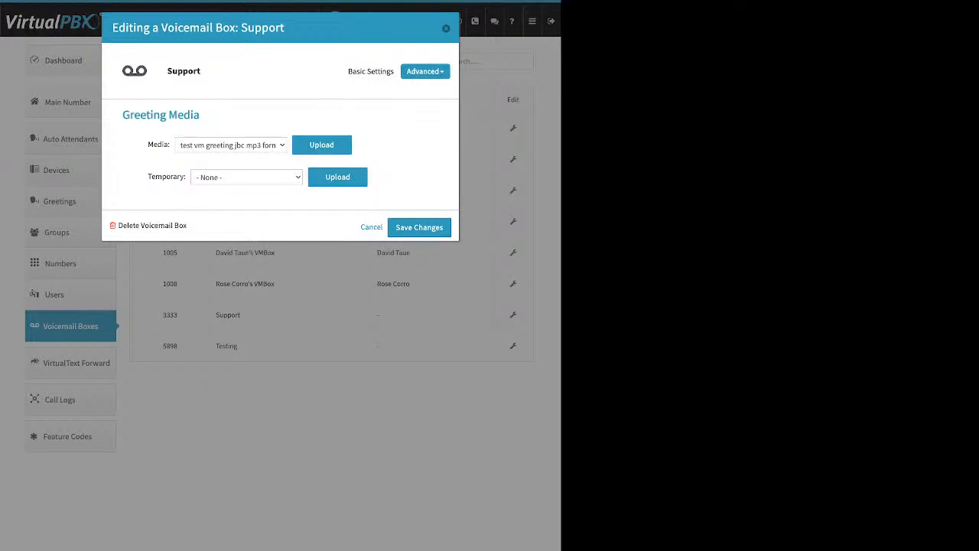
drag(148, 145, 166, 144)
click(159, 145)
drag(147, 177, 180, 177)
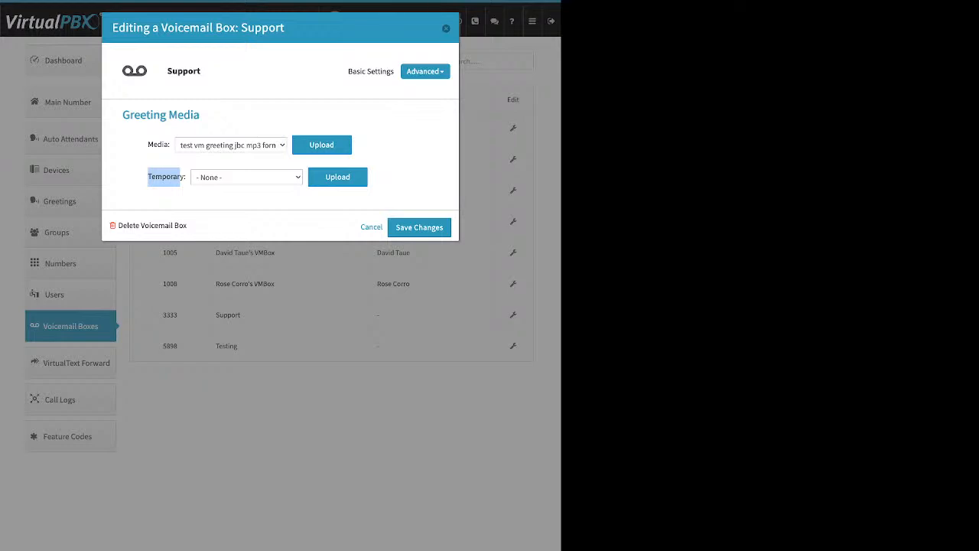
click(179, 177)
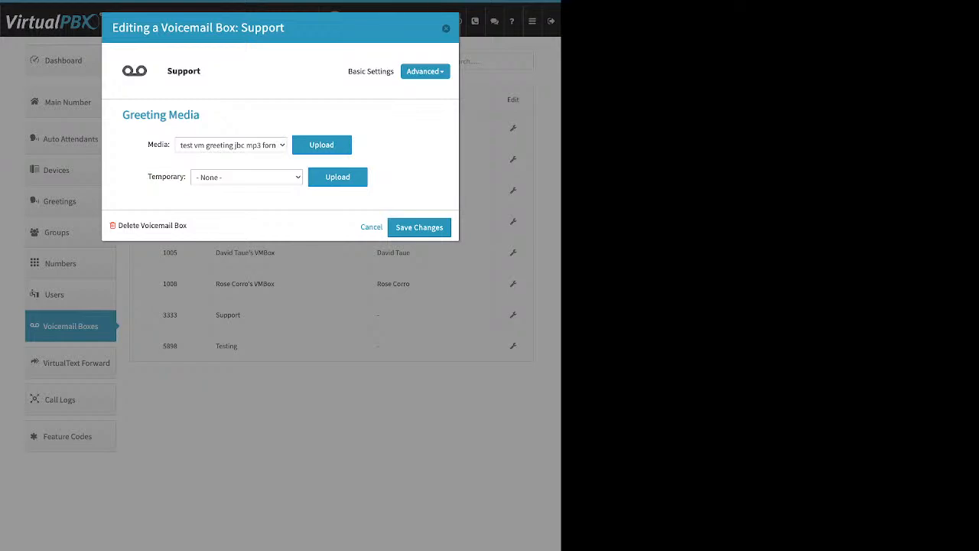
Step: Examine how a new notification recipient is added to the Support voicemail box, then cancel the empty entry
click(425, 71)
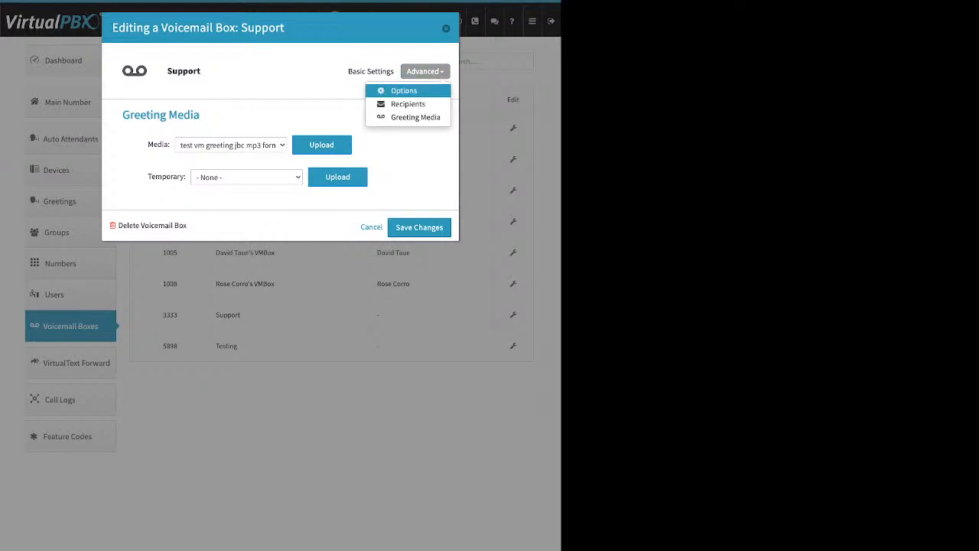
click(408, 103)
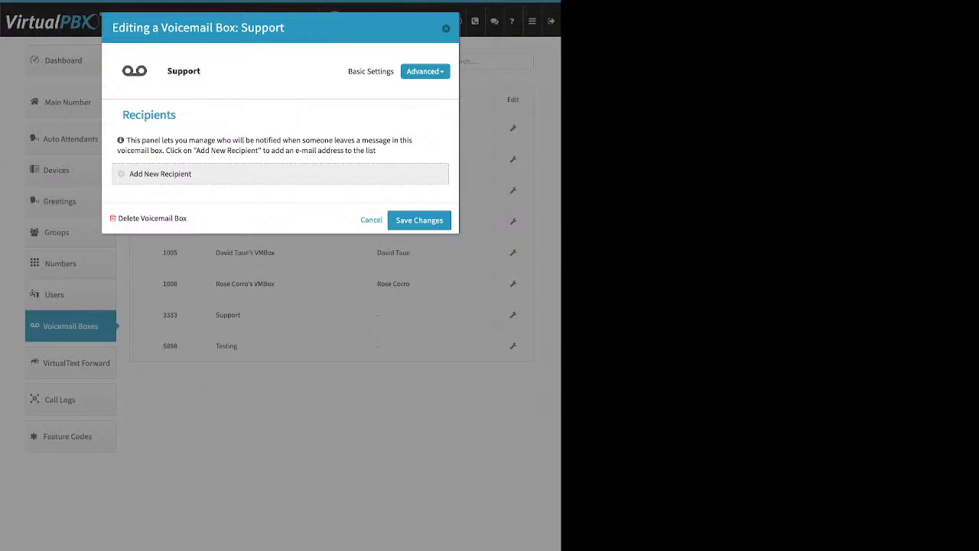
click(160, 175)
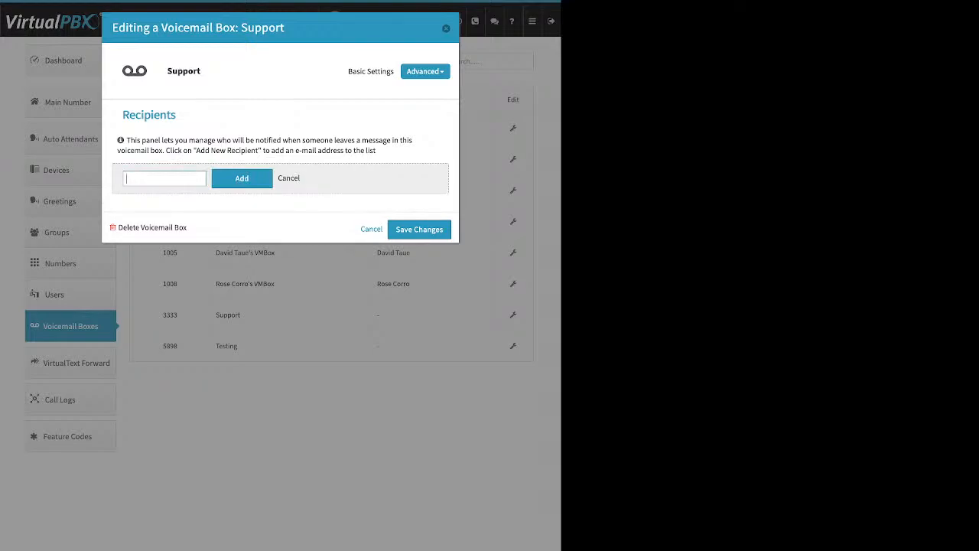
click(289, 178)
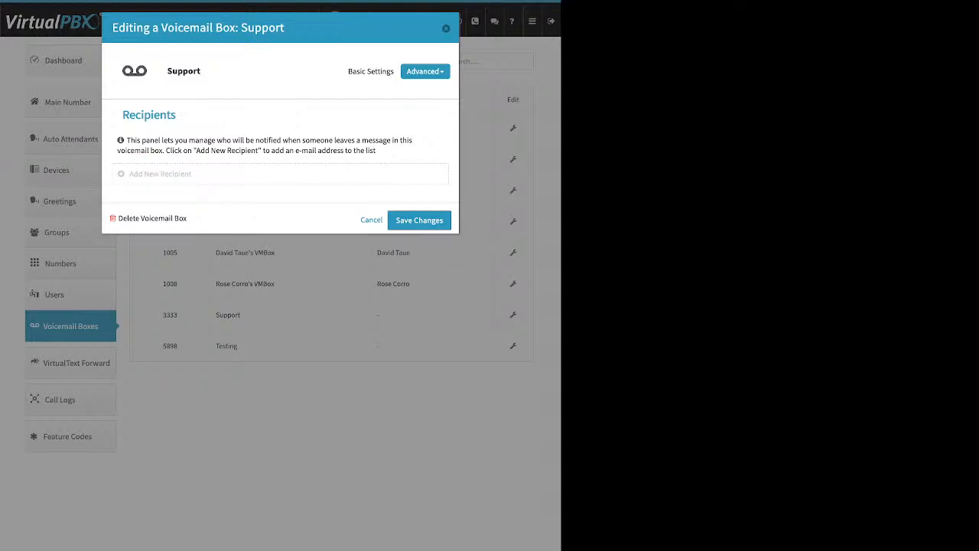
Step: Examine the Already Setup, Attach messages to e-mail and Delete after Notification options of the Support voicemail box, then save the box
click(425, 71)
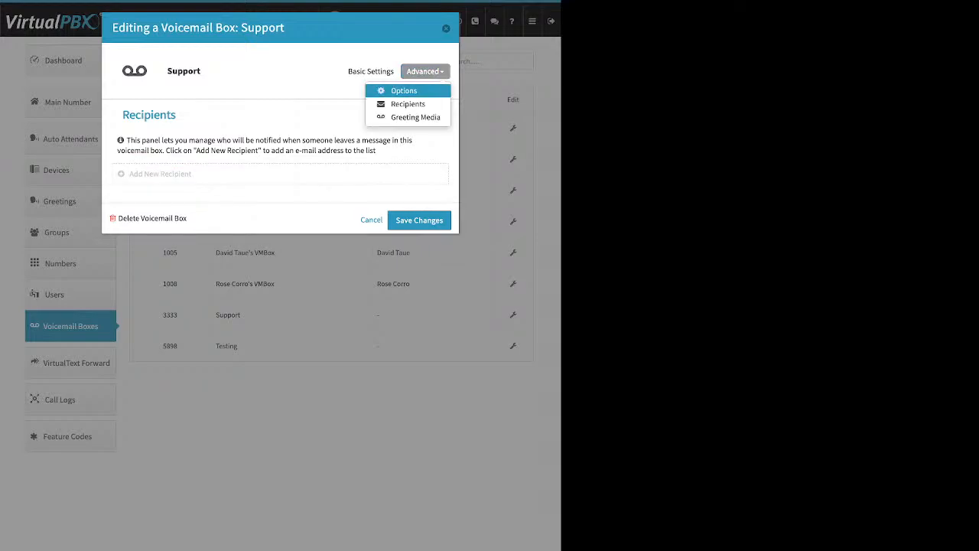
click(404, 91)
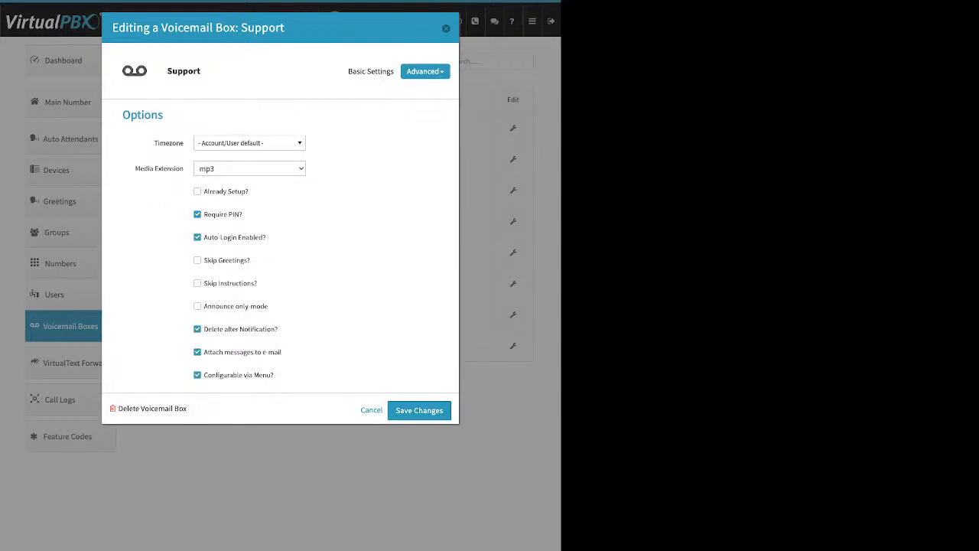
drag(249, 191, 203, 191)
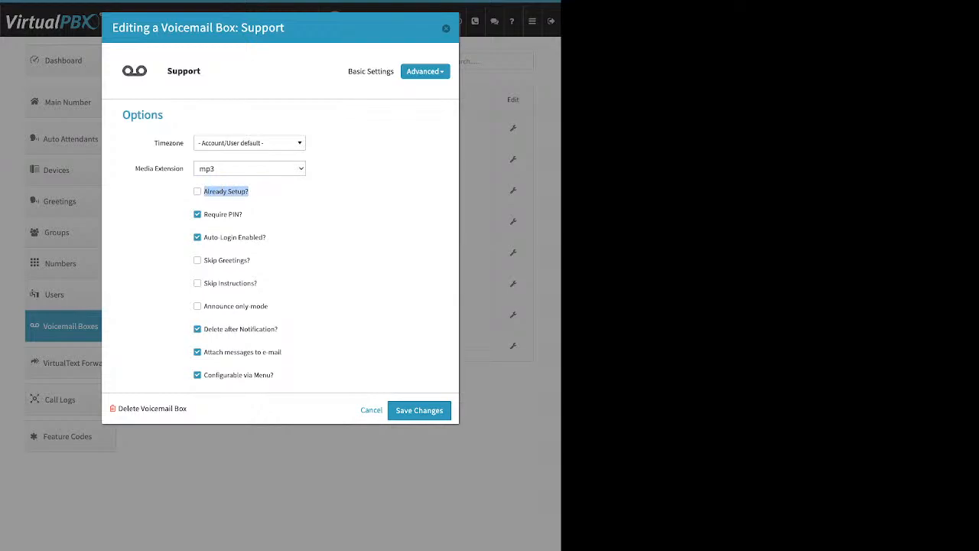
click(197, 352)
drag(281, 352, 204, 352)
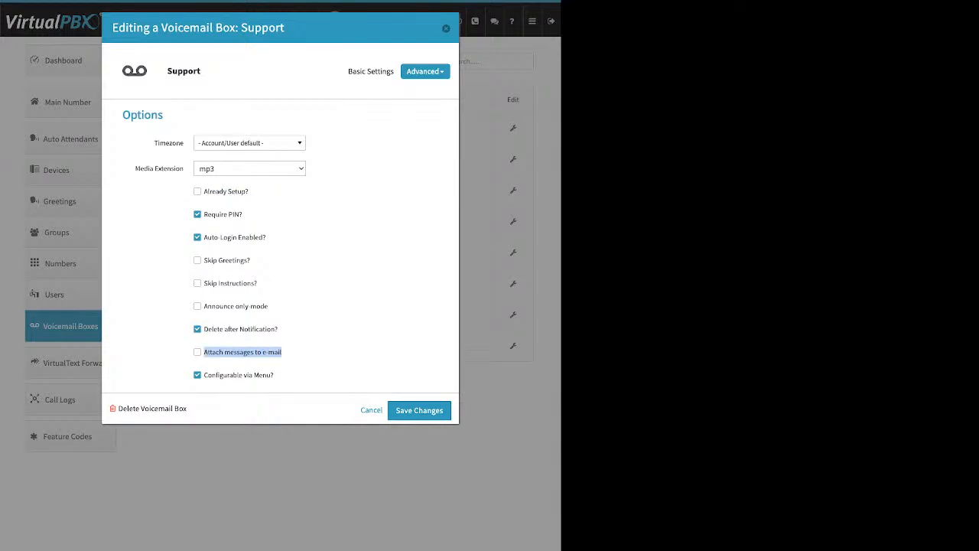
click(197, 352)
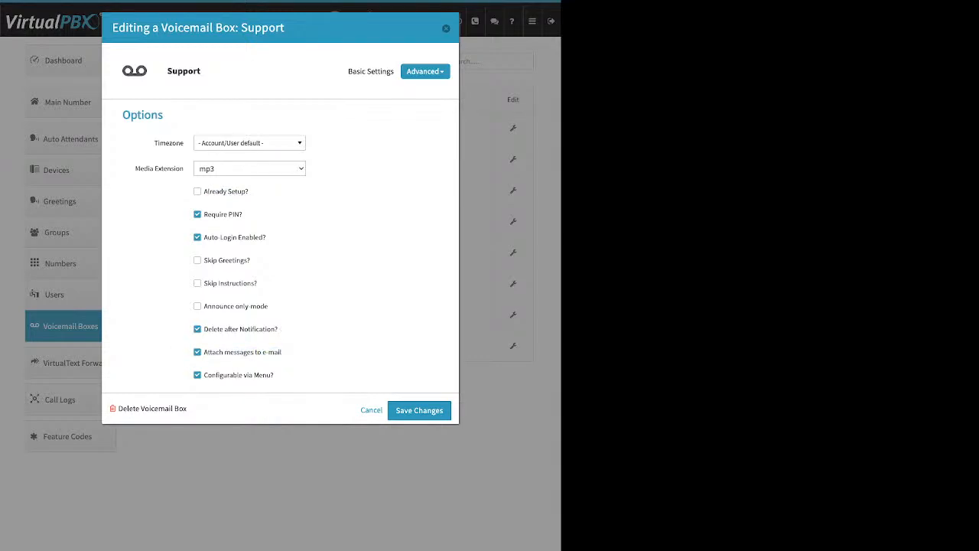
drag(278, 329, 204, 329)
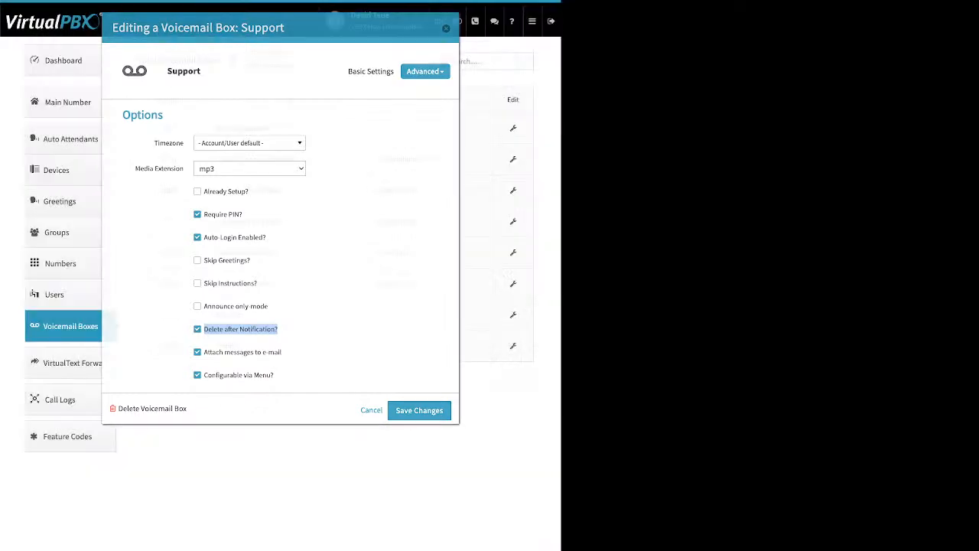
click(419, 410)
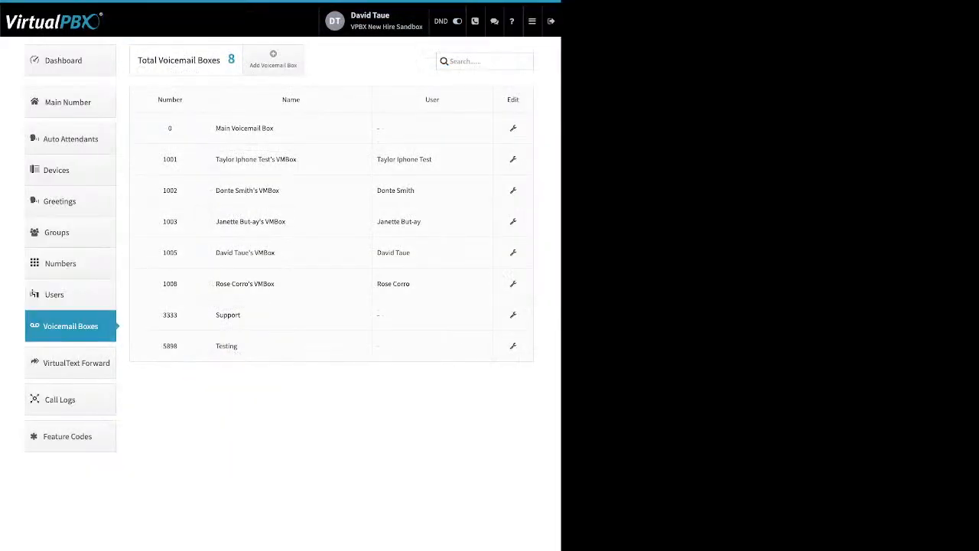
Step: Go to VirtualText Forward and examine the Email and Webhook fields for adding a number, then close the form without creating a forward
click(71, 363)
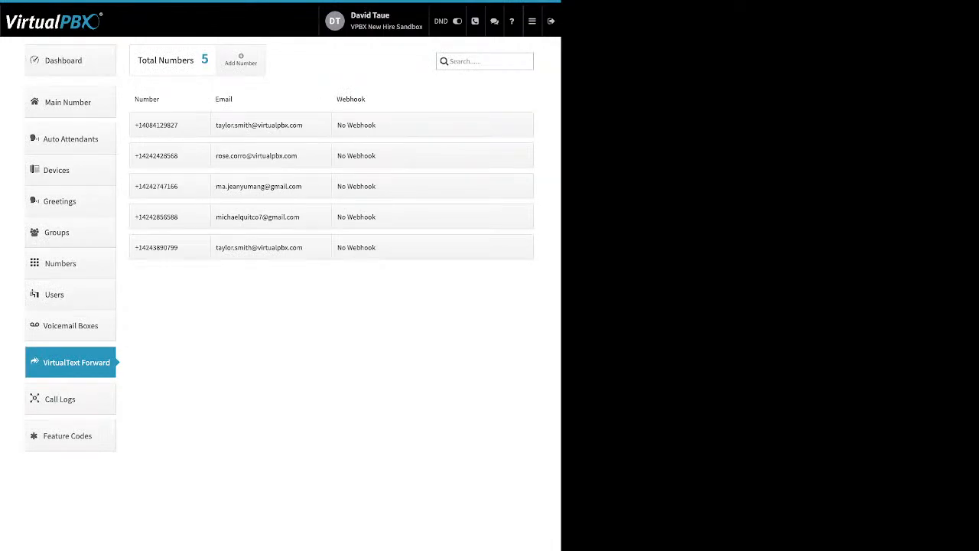
click(241, 59)
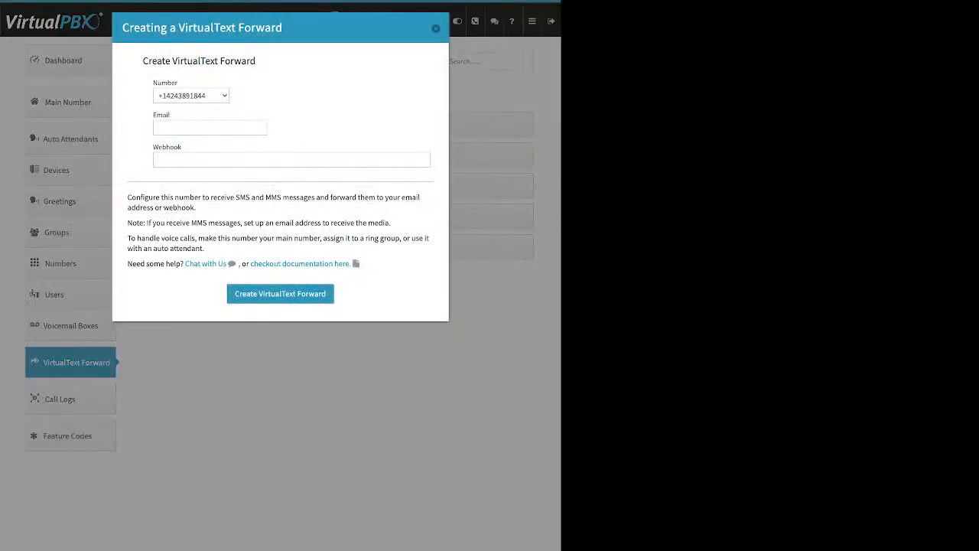
click(164, 127)
drag(171, 114, 153, 115)
click(165, 128)
drag(182, 147, 153, 147)
click(165, 127)
click(436, 28)
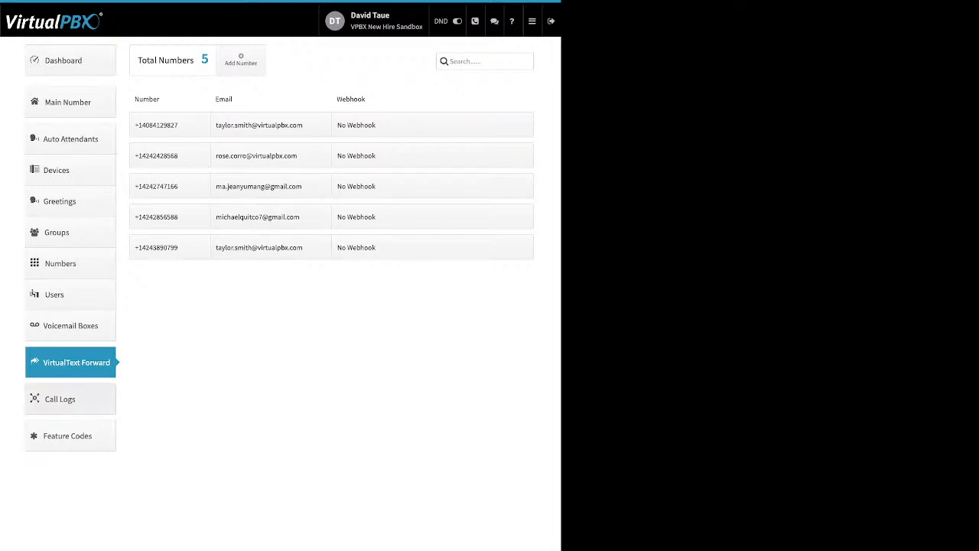
Step: Go to Call Logs, examine an expanded call from today, and view the calls for This Week and This Month
click(71, 399)
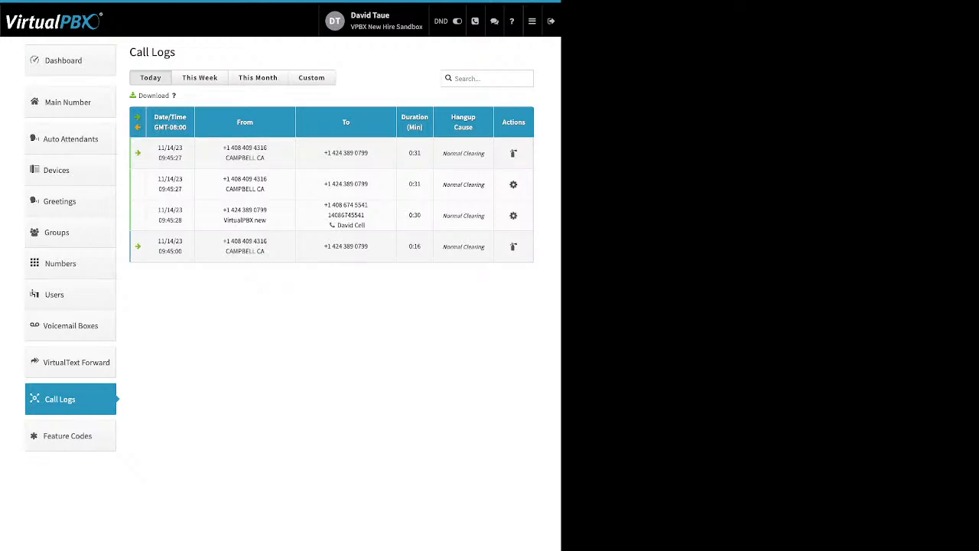
drag(227, 179, 266, 221)
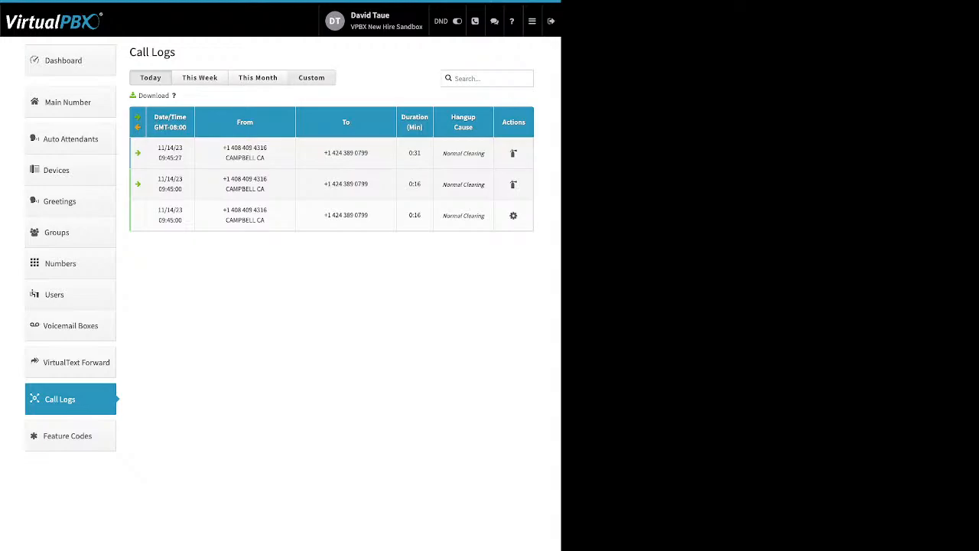
click(200, 77)
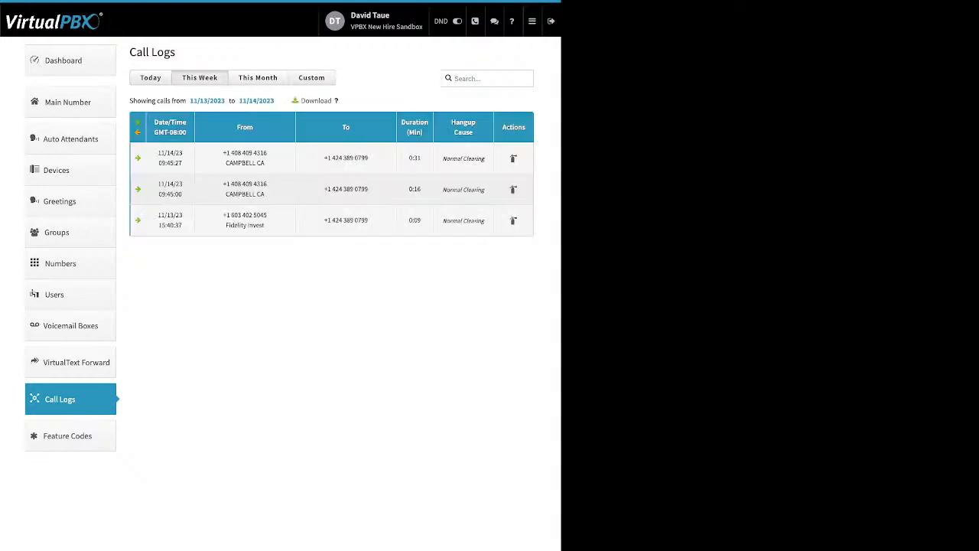
click(257, 77)
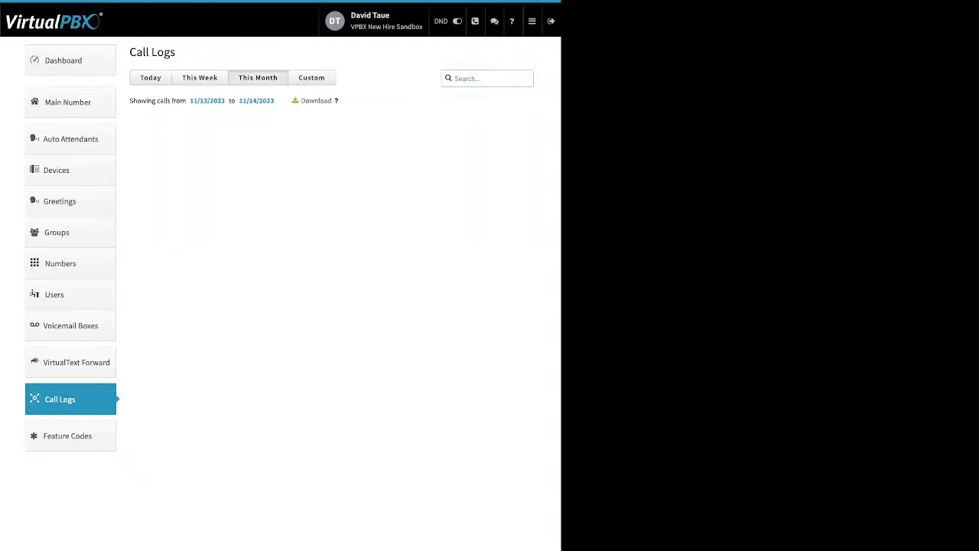
scroll(331, 237, down, 2)
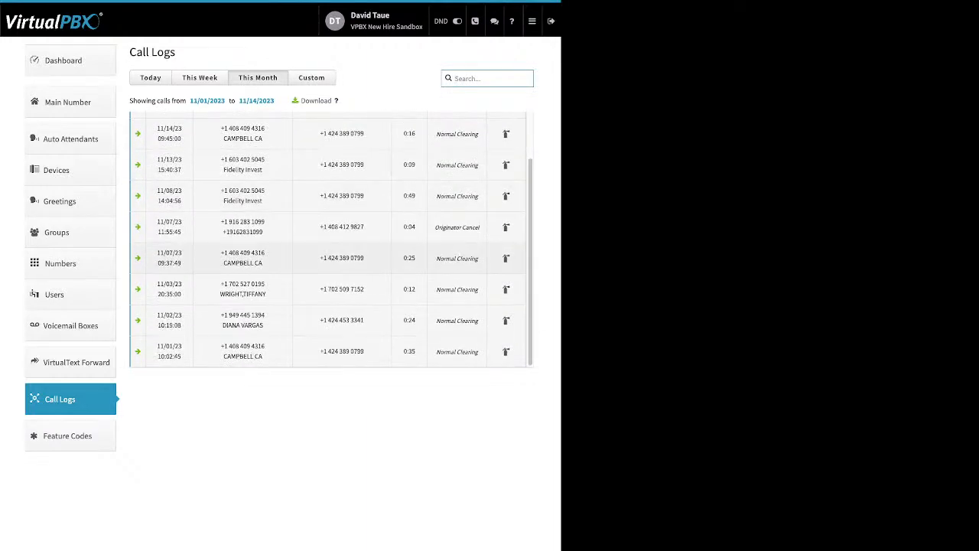
Step: Filter the call logs to the custom range 10/01/2023 to 10/31/2023 and examine the resulting calls and the Download option
click(312, 77)
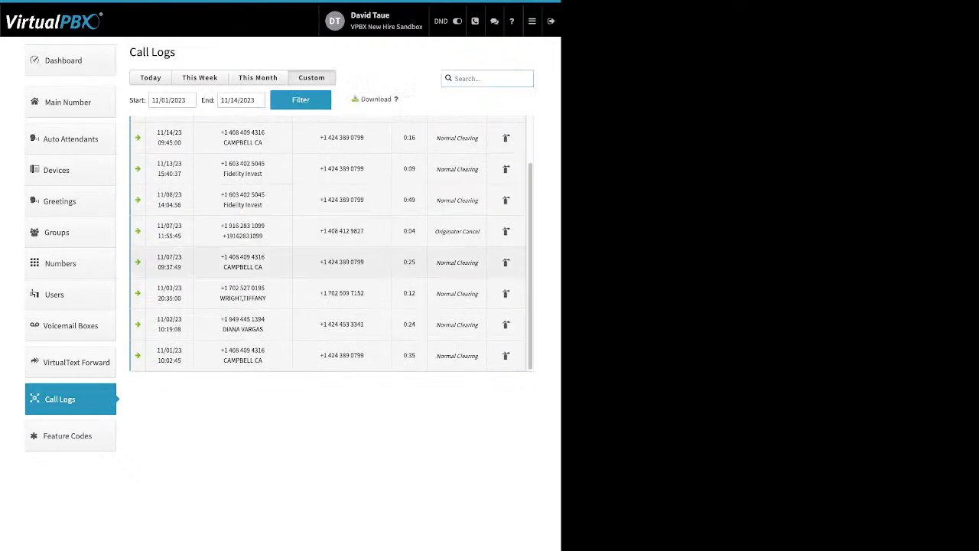
click(171, 101)
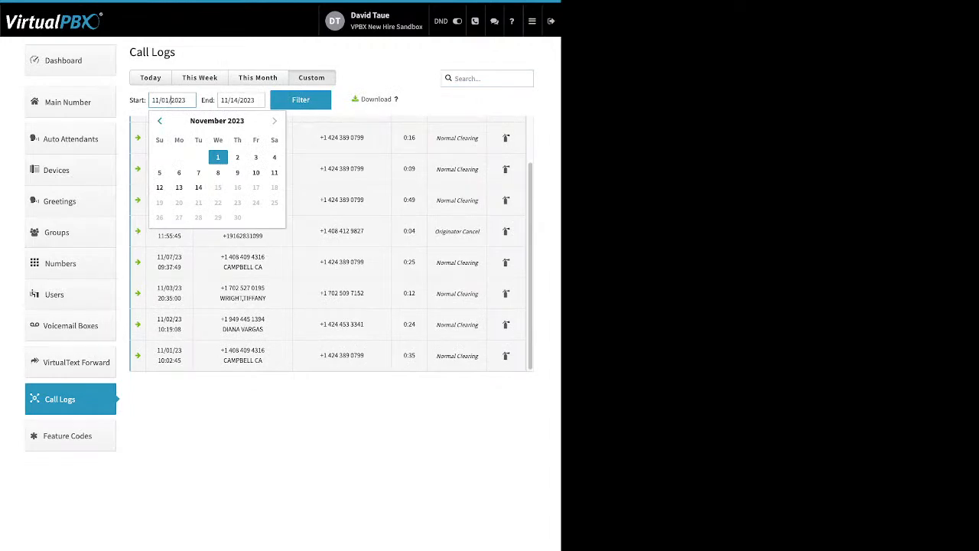
click(160, 121)
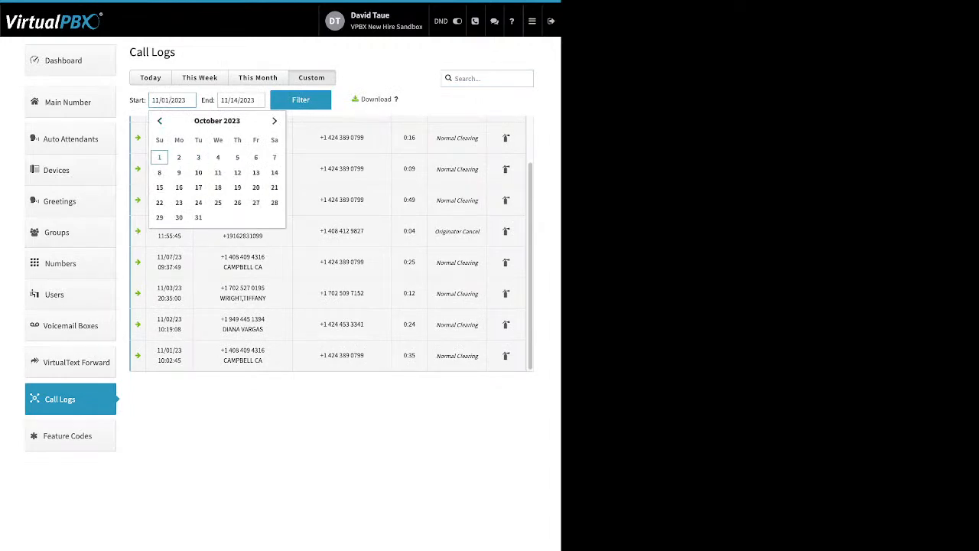
click(159, 156)
click(301, 99)
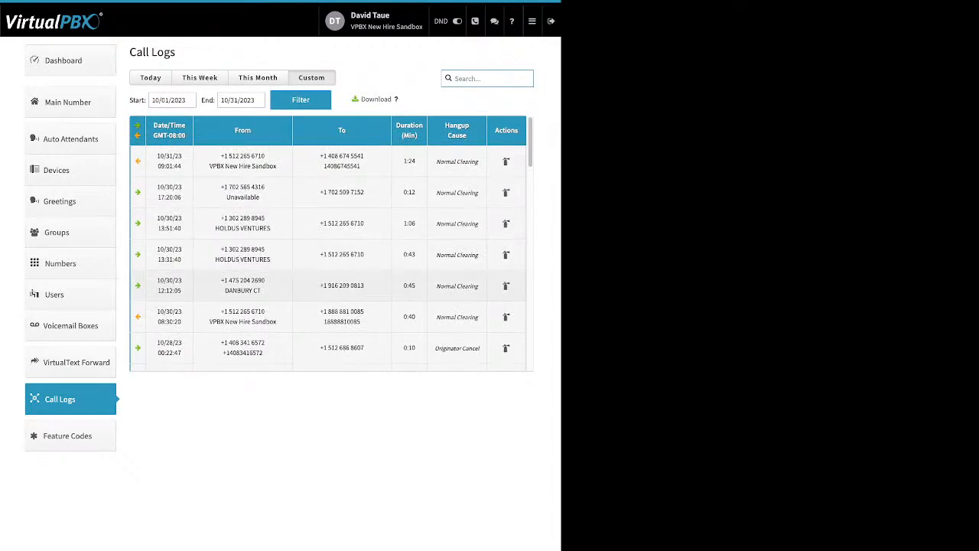
scroll(327, 244, down, 3)
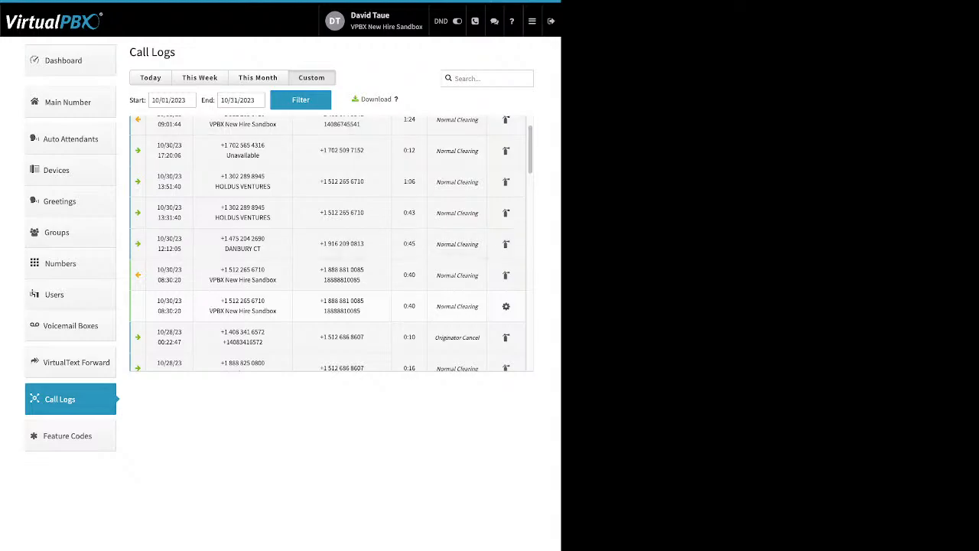
double_click(375, 100)
click(376, 99)
Step: Go to Feature Codes and examine the available codes, including the explanation of Enable Hot Desking
click(69, 435)
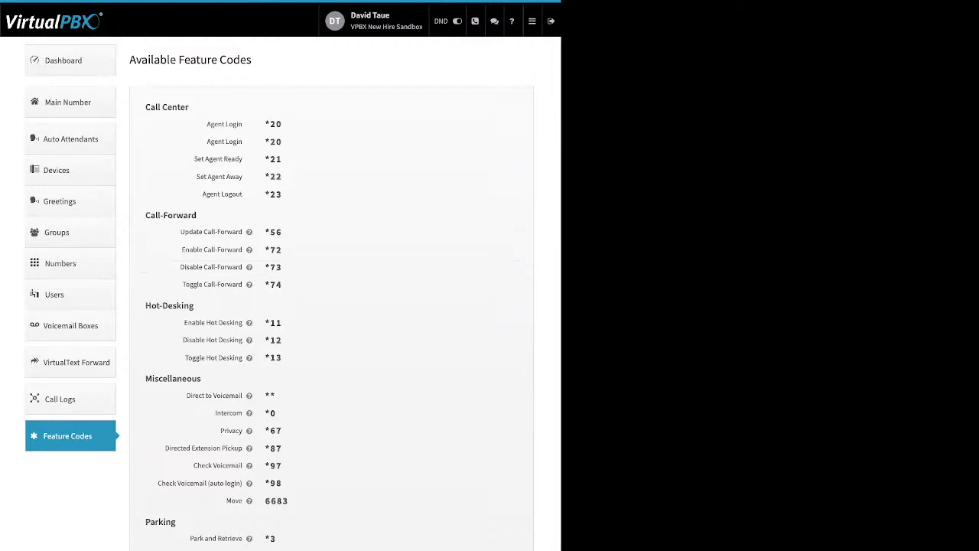
mouse_move(249, 322)
Step: Go to Blacklists, look at the form for creating a blacklist, and open Scammer list for editing
mouse_move(532, 21)
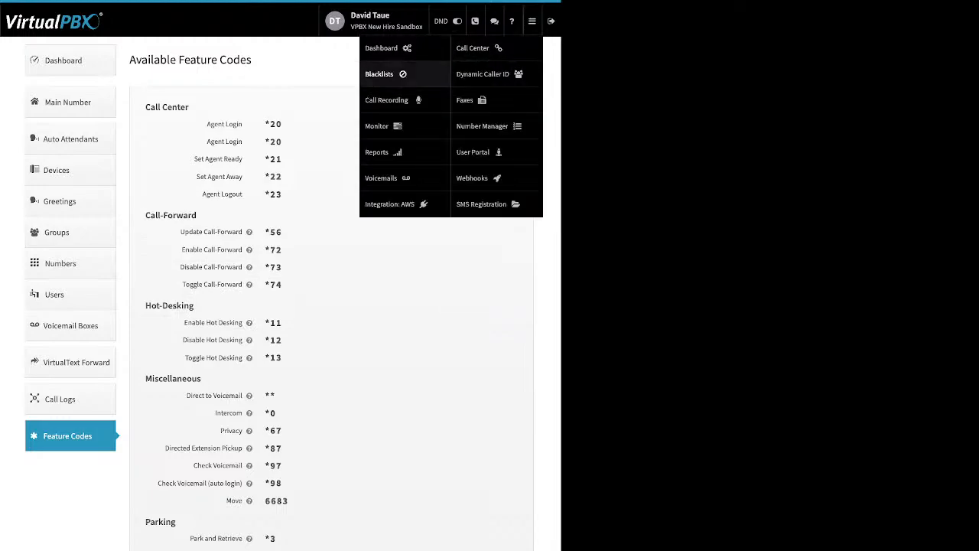
click(379, 73)
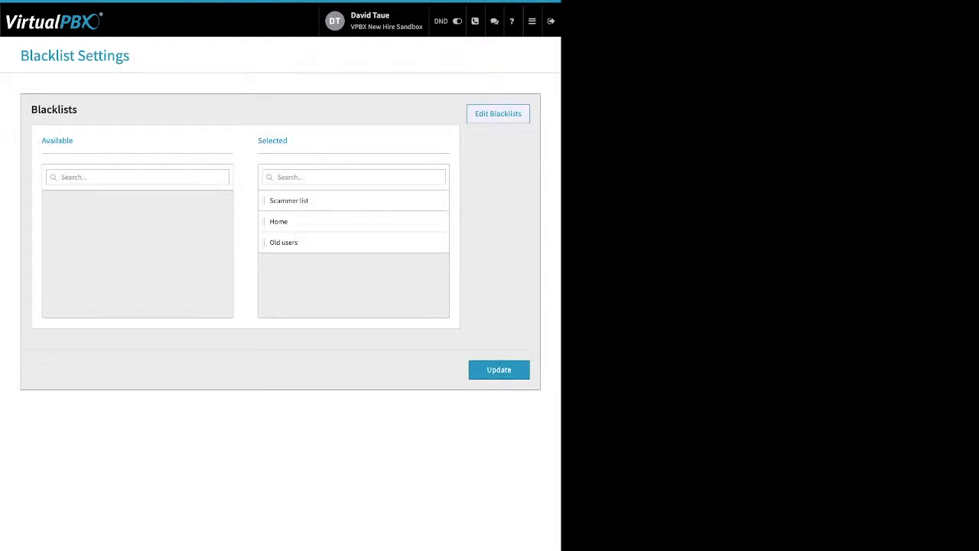
click(498, 113)
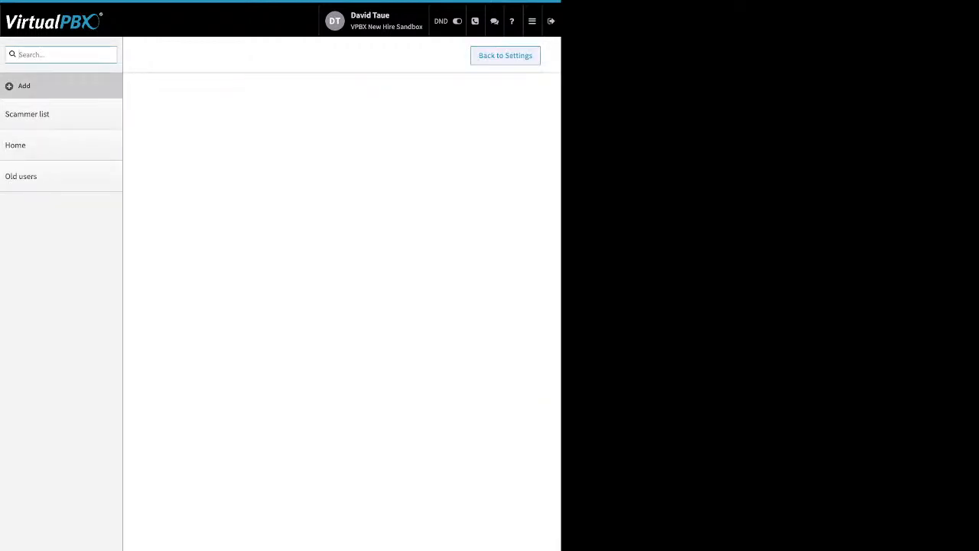
click(24, 85)
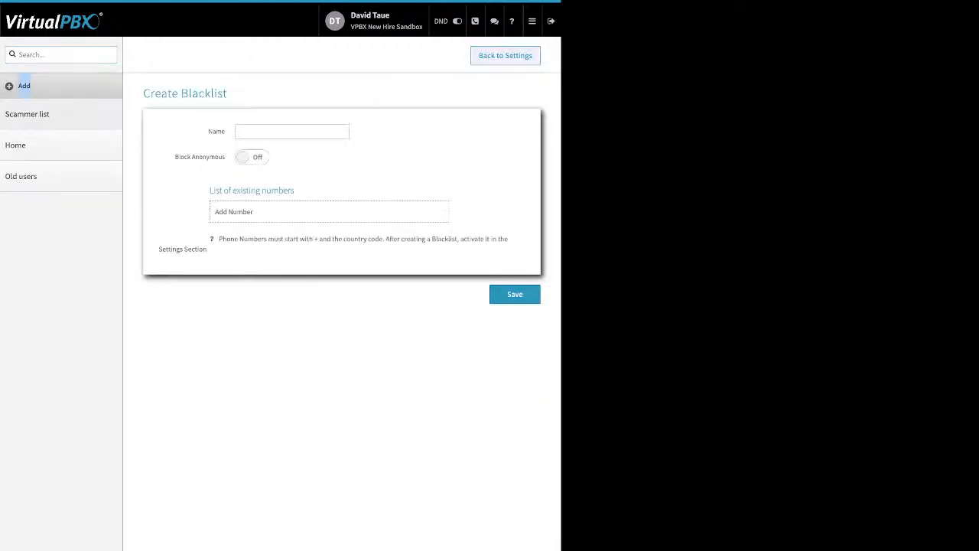
click(27, 114)
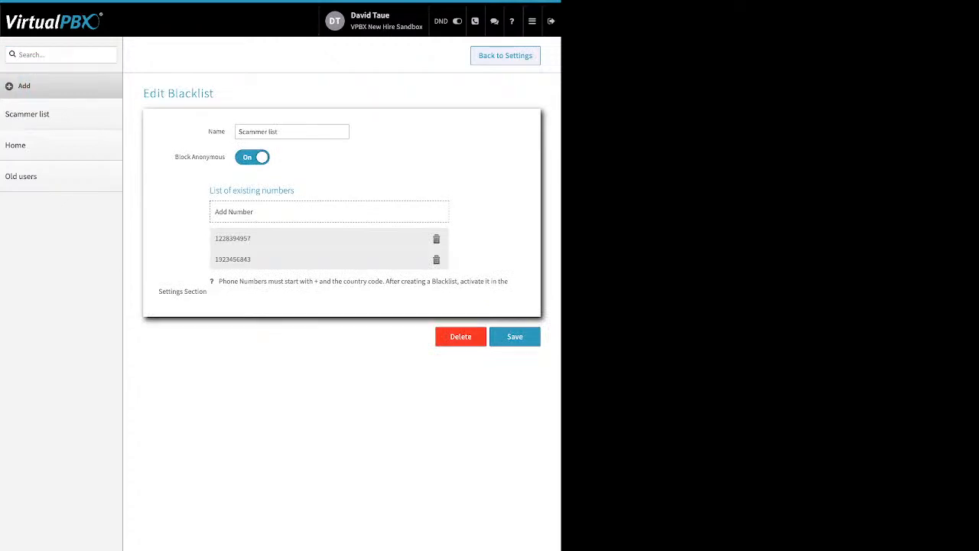
Step: Turn off Block Anonymous for Scammer list, look at how a number is added without adding one, and save the blacklist
drag(208, 132, 224, 132)
drag(175, 157, 224, 157)
click(252, 157)
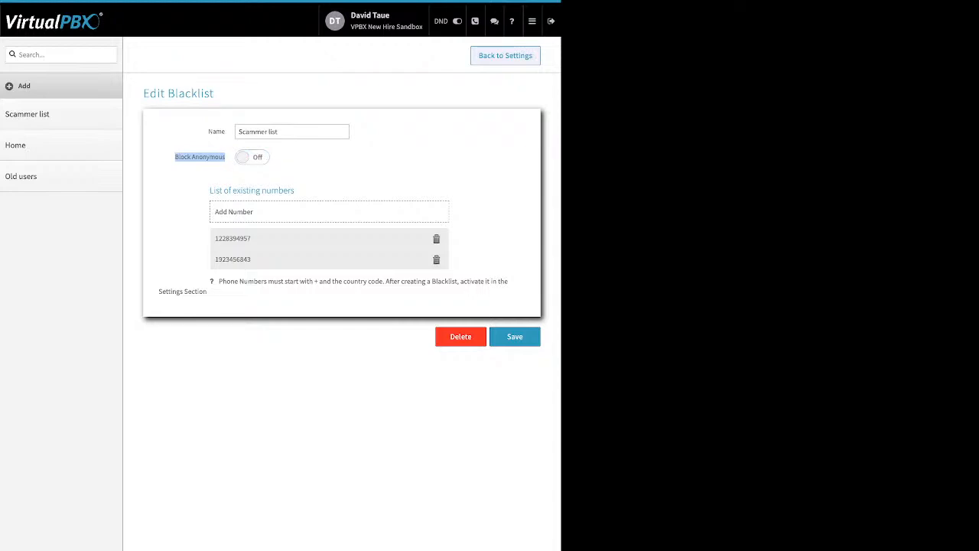
drag(295, 191, 221, 190)
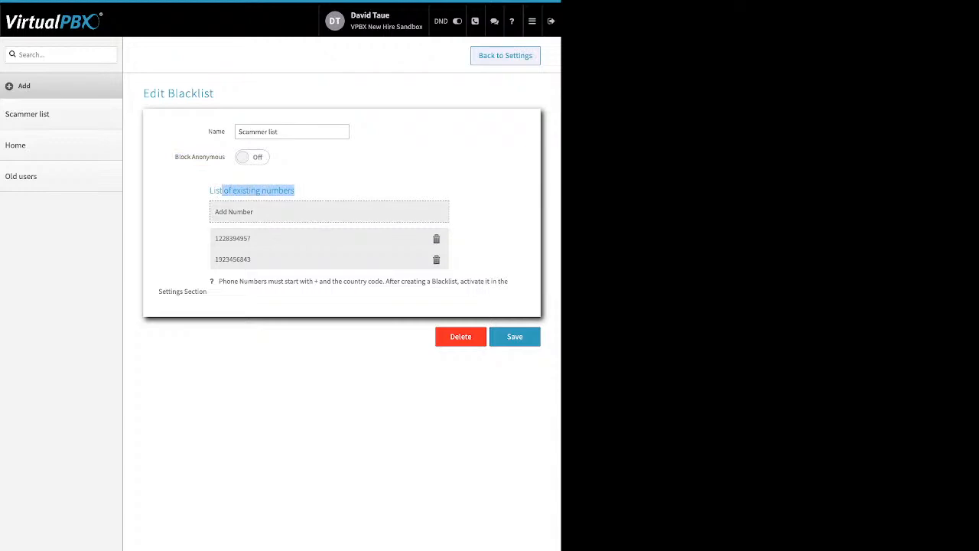
click(252, 212)
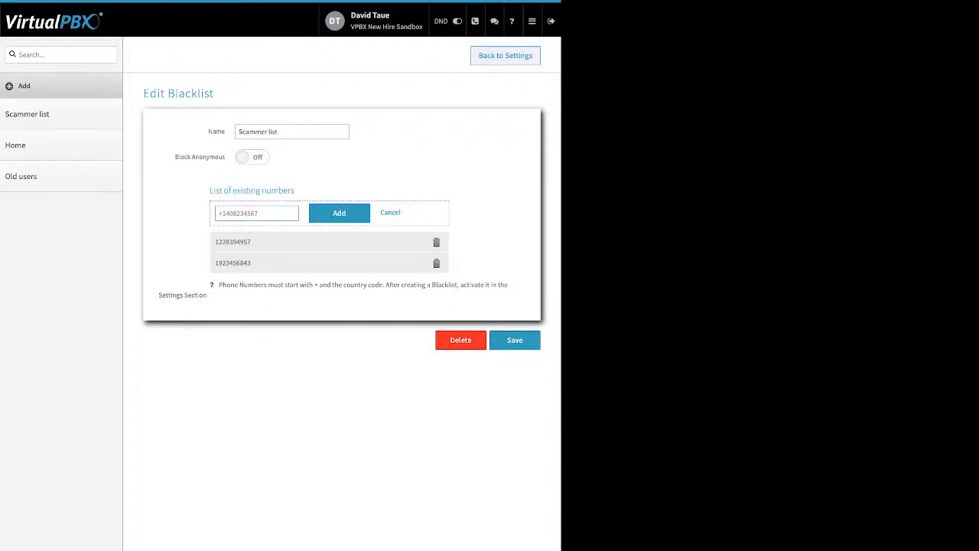
click(391, 213)
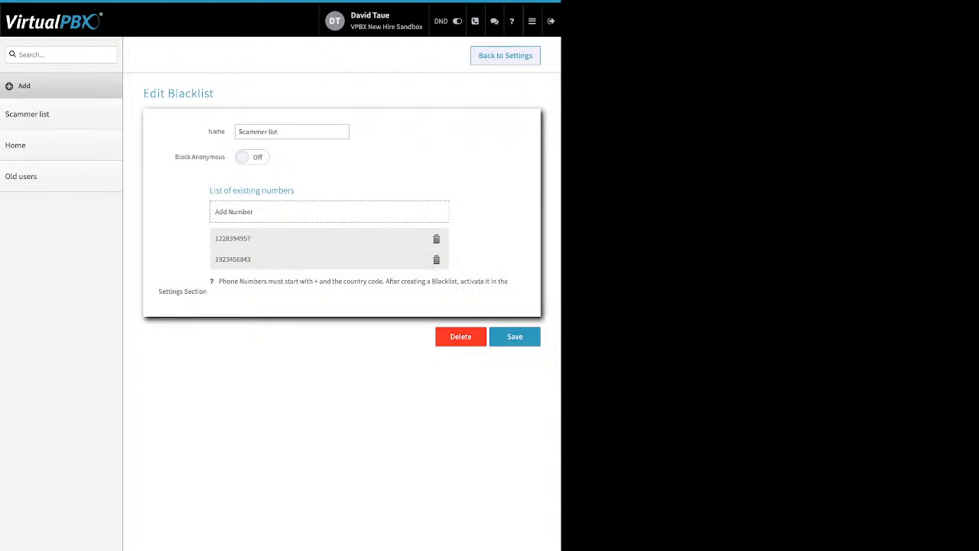
click(515, 337)
Step: Return to the Blacklist Settings, examine the Selected blacklists, and update the settings
click(505, 55)
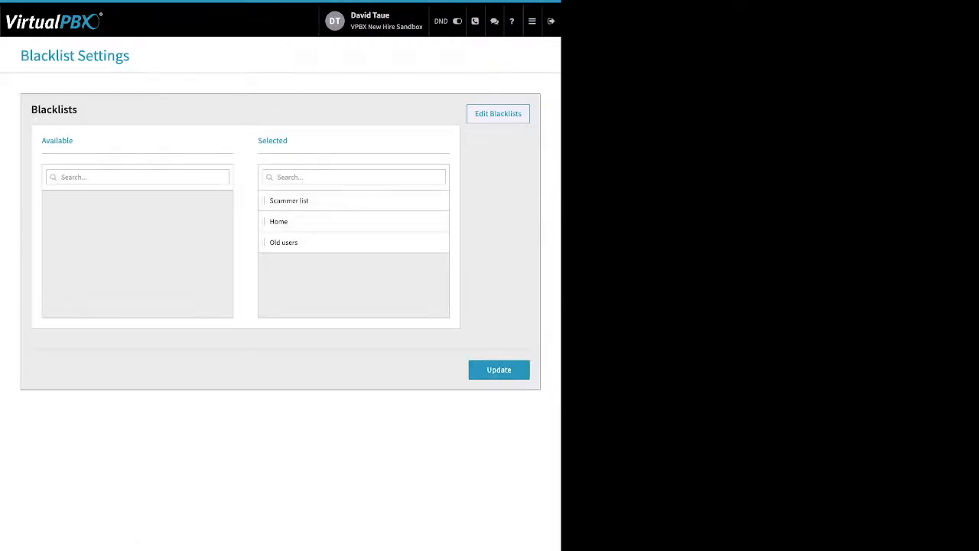
drag(262, 140, 283, 140)
drag(337, 222, 394, 268)
click(498, 369)
Step: View the stored recordings in Call Recording, then go to Monitor and examine its Devices and Employees views, filtering employees by Available
click(531, 21)
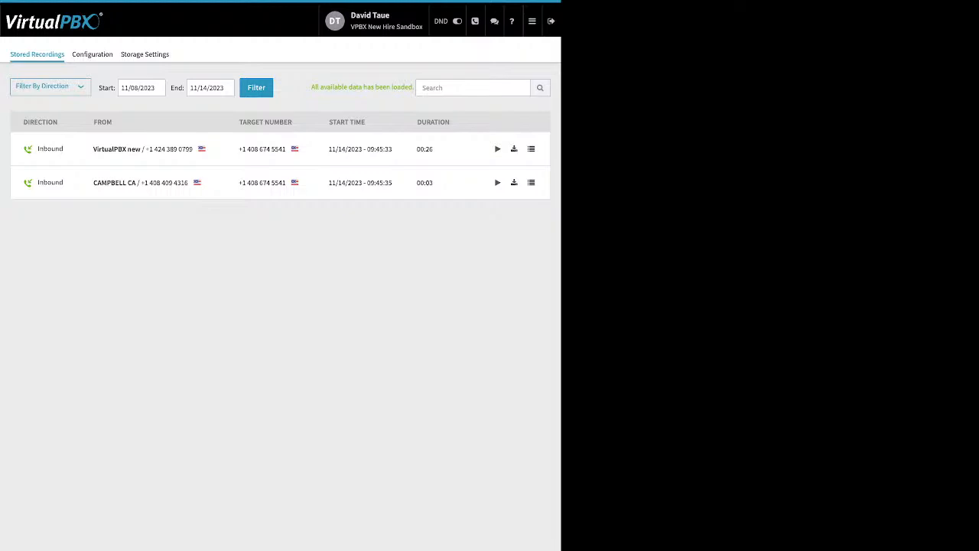
click(532, 22)
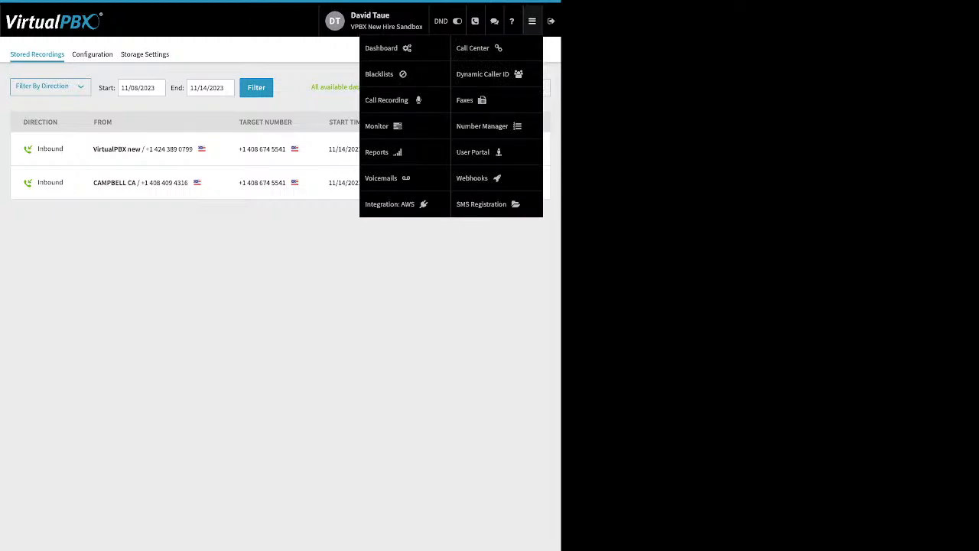
click(380, 126)
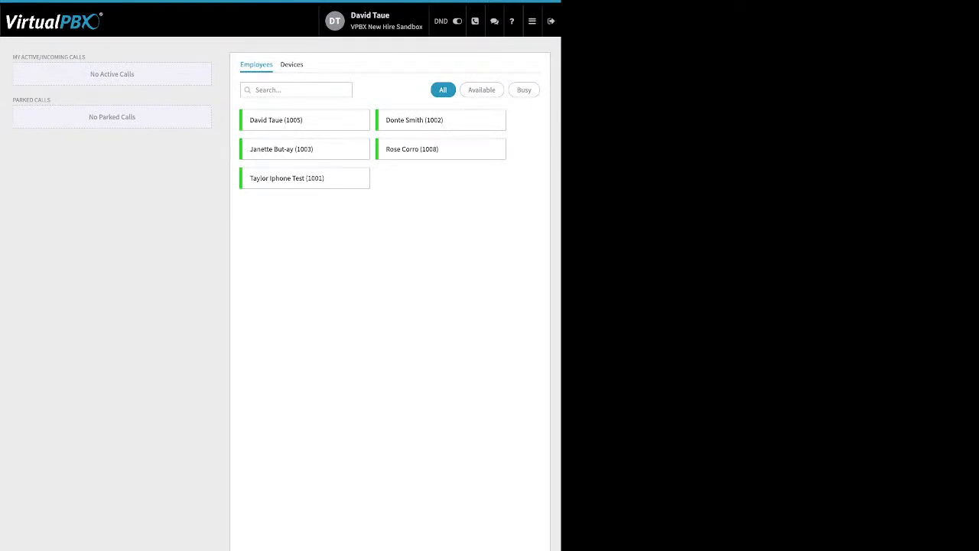
click(291, 64)
click(256, 64)
click(482, 90)
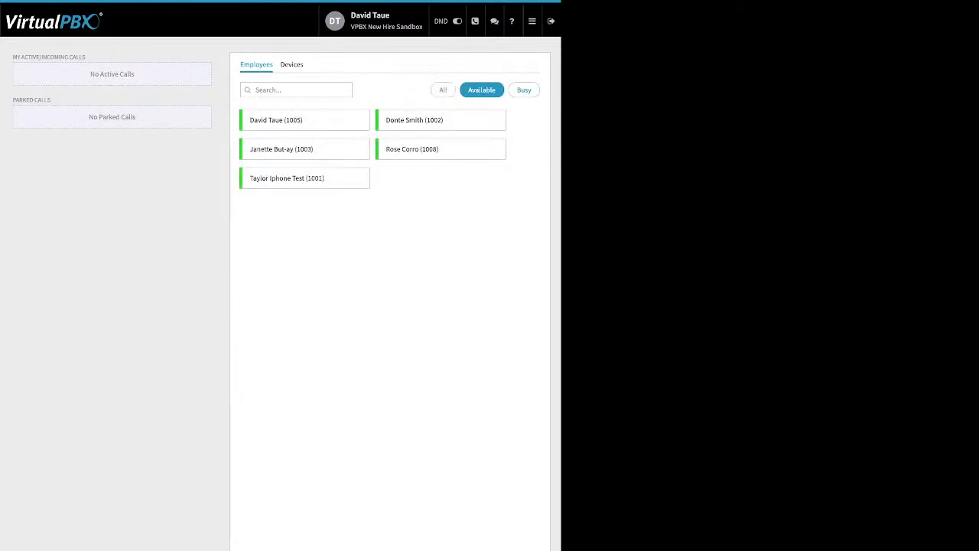
Step: Filter the monitored employees by Busy and by All, and examine the My Active/Incoming Calls and Parked Calls areas
click(524, 90)
click(443, 90)
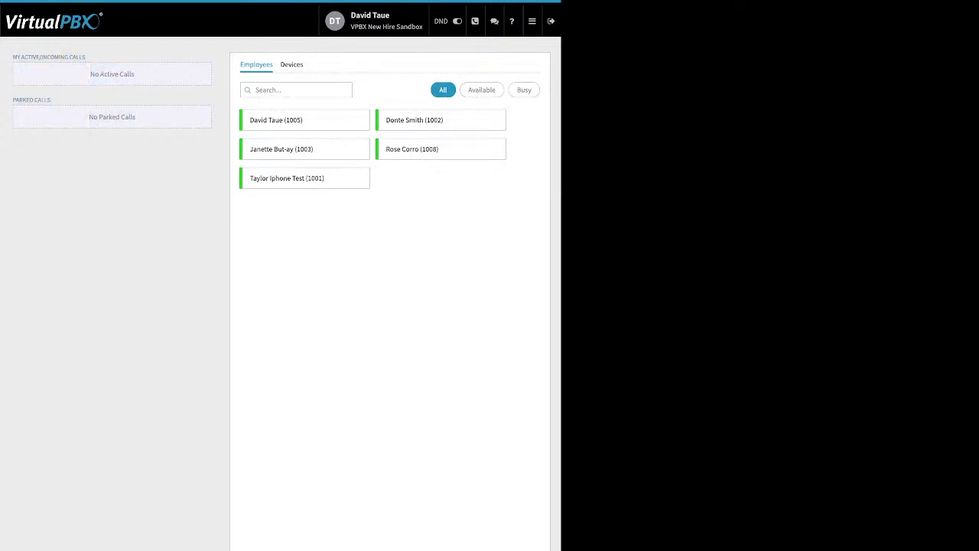
drag(85, 57, 25, 56)
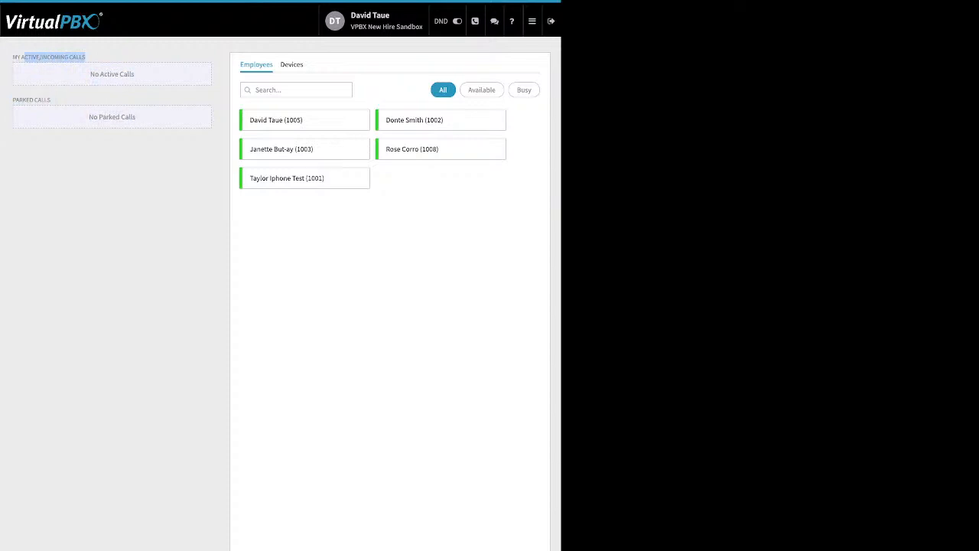
click(24, 58)
drag(13, 100, 38, 100)
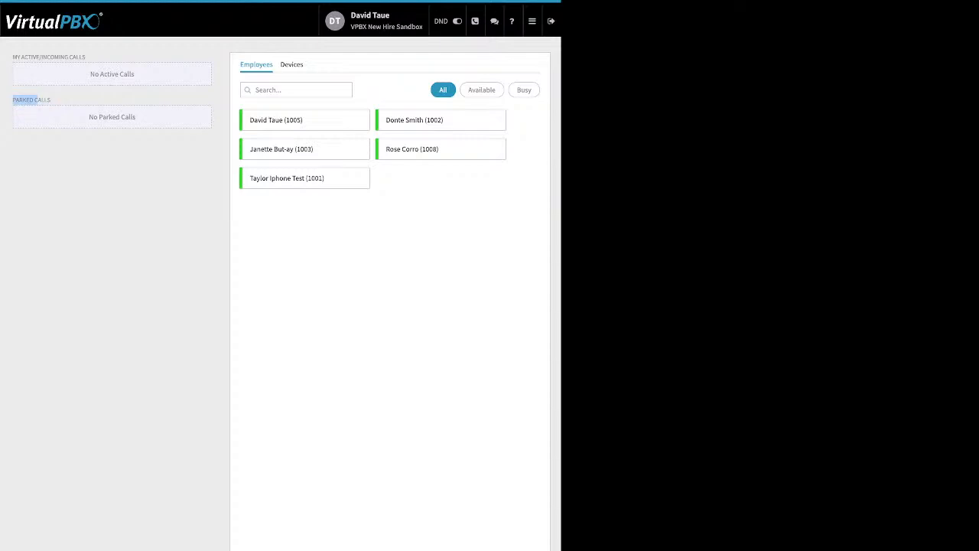
Step: Go to Voicemails and display the received voicemails in the signed-in user's voicemail box
mouse_move(533, 22)
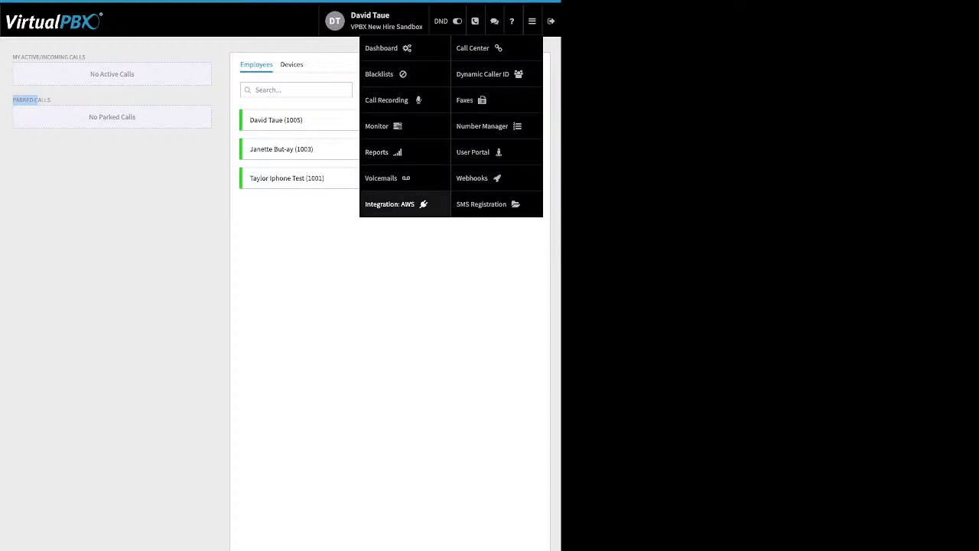
click(381, 178)
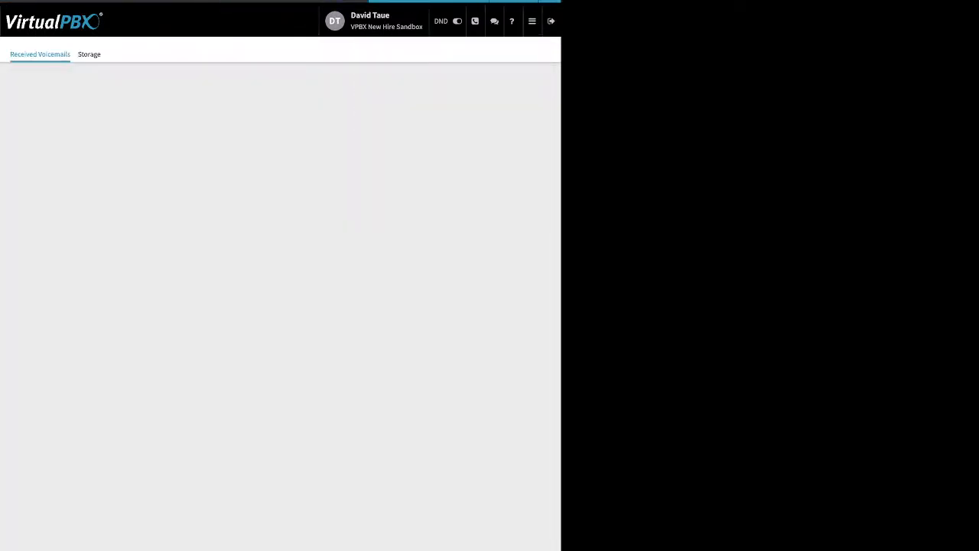
click(280, 159)
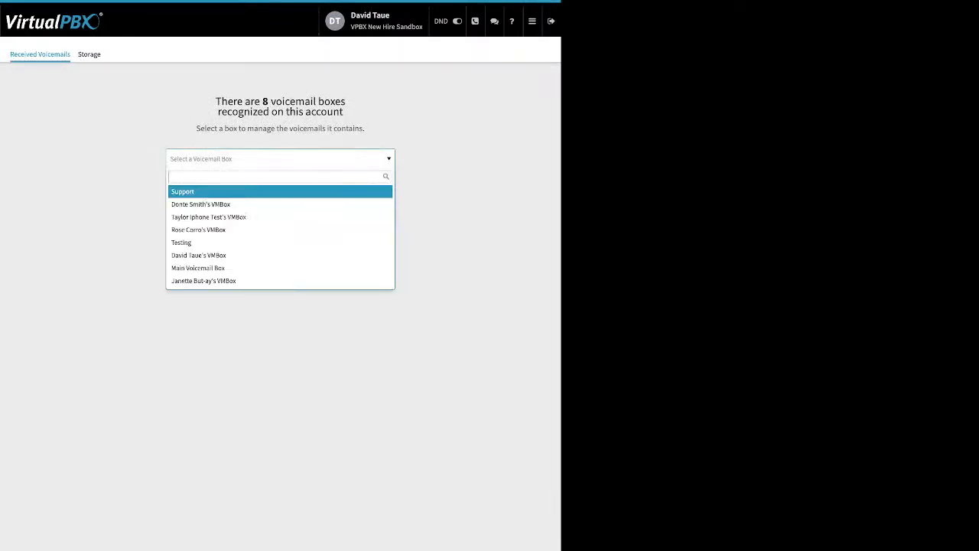
text(da)
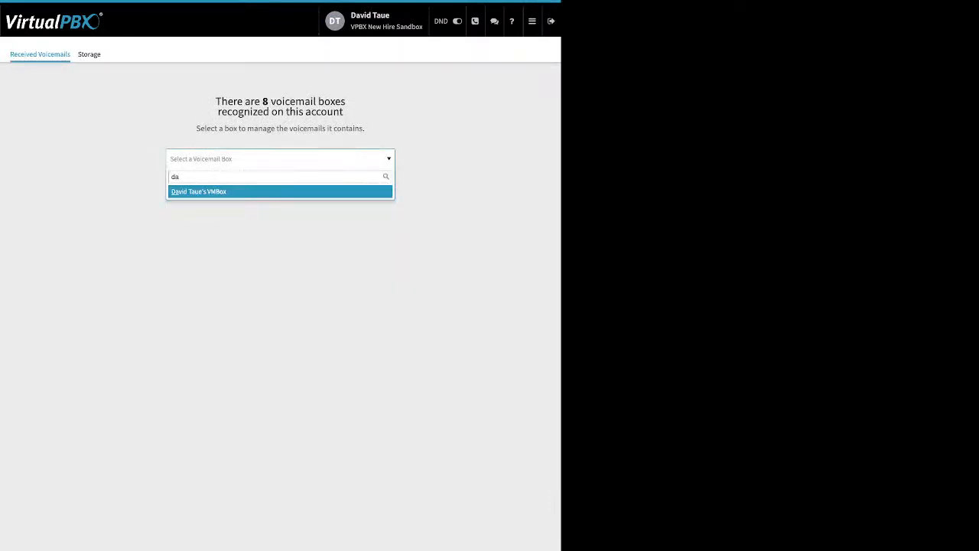
key(Return)
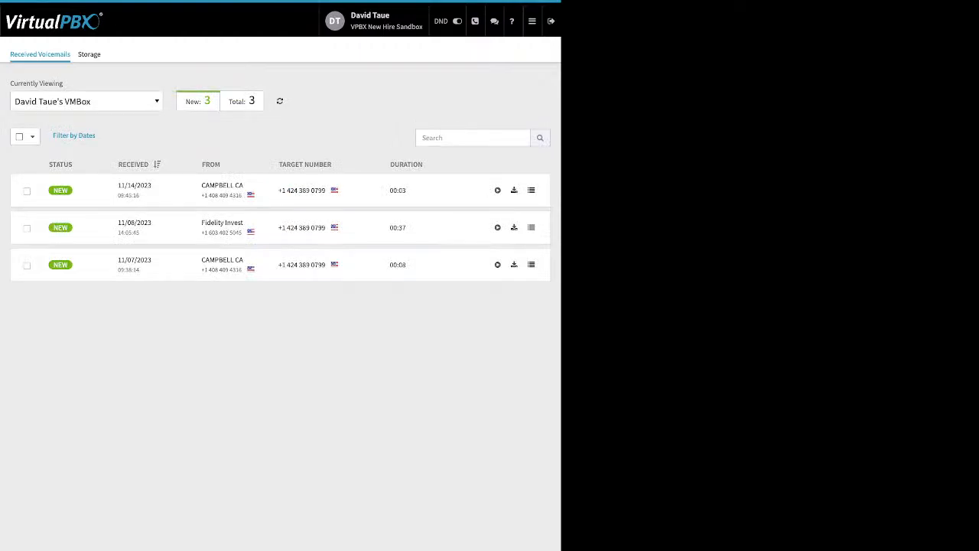
Step: Select the voicemail received on 11/14/2023 and look at its Mark As and Move To options without applying any
click(27, 191)
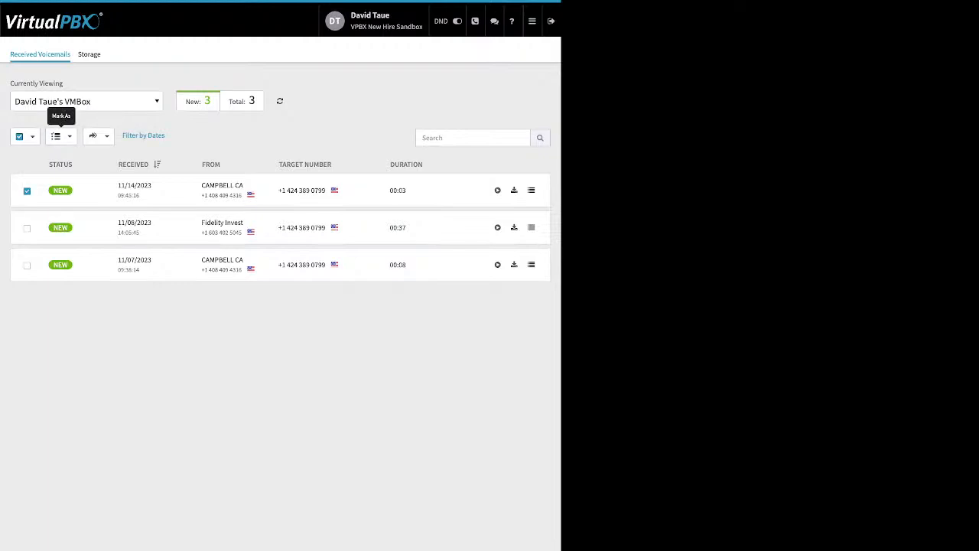
click(60, 137)
click(59, 137)
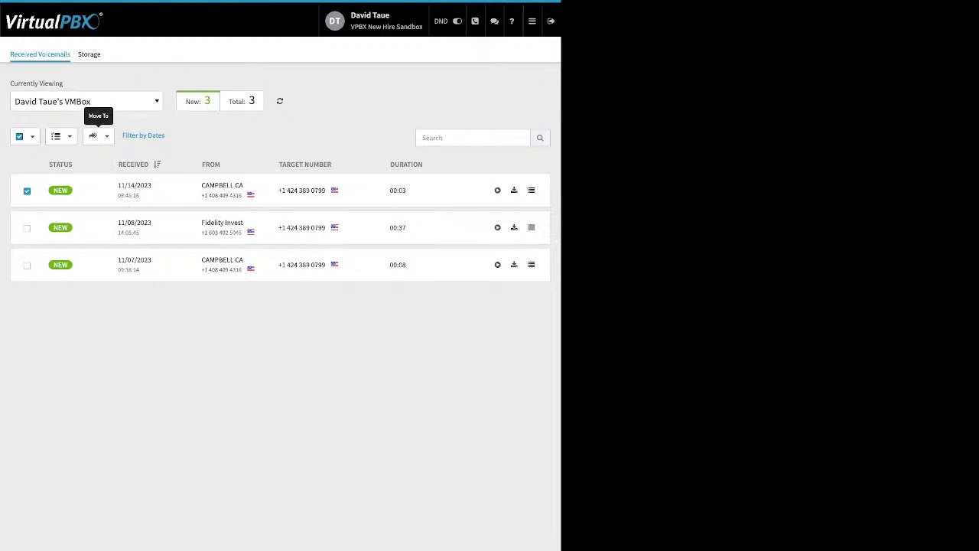
click(96, 136)
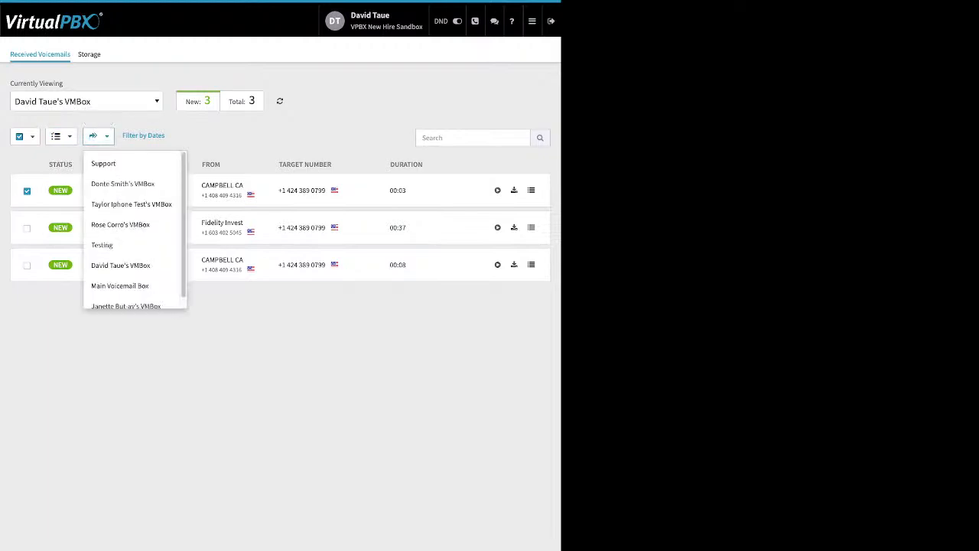
key(Escape)
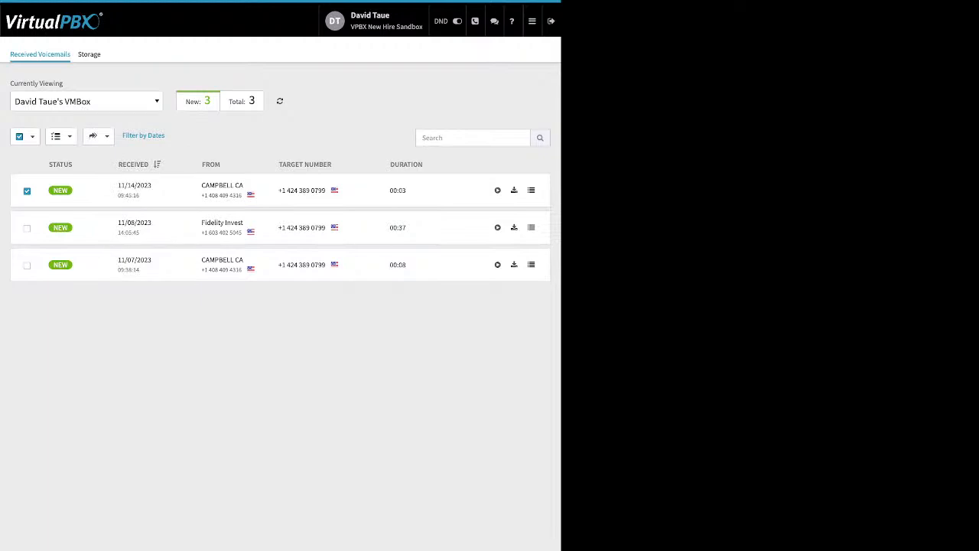
Step: Go to Integration: AWS, open the configuration of the first listed account, and examine its access key and bucket fields
click(532, 20)
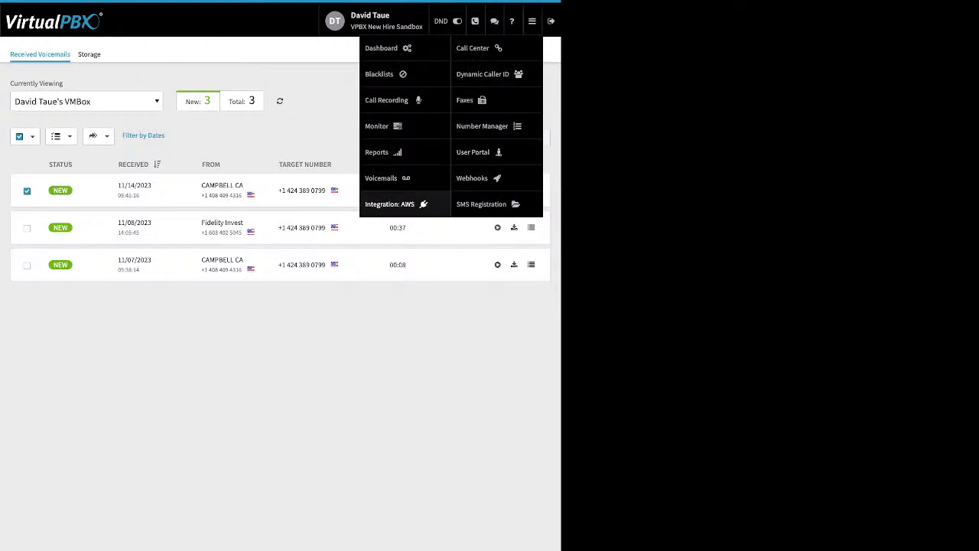
click(389, 203)
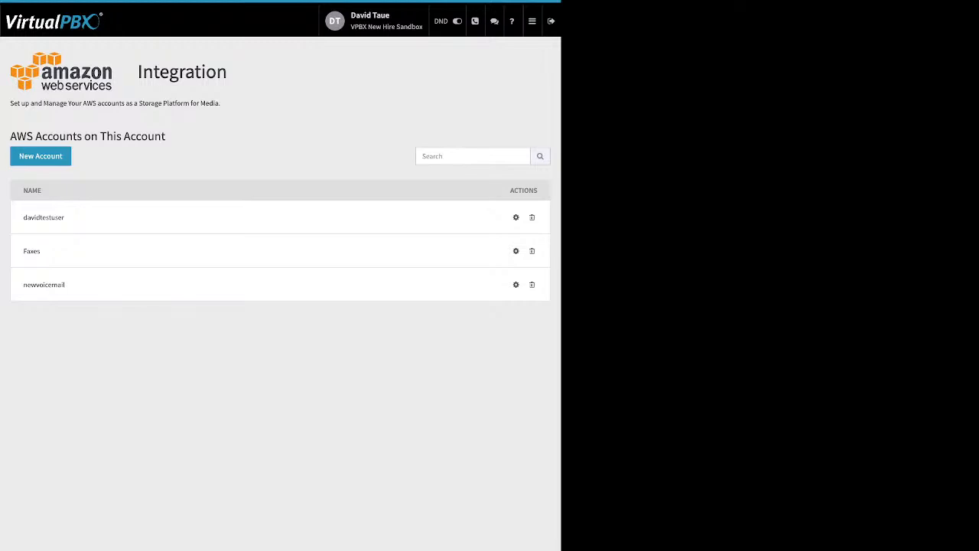
click(515, 217)
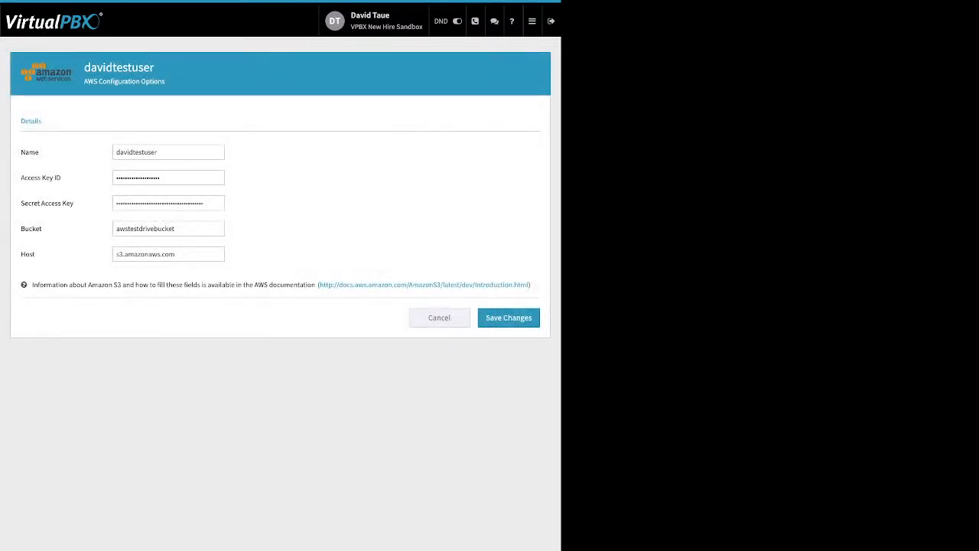
drag(63, 178, 84, 178)
click(42, 228)
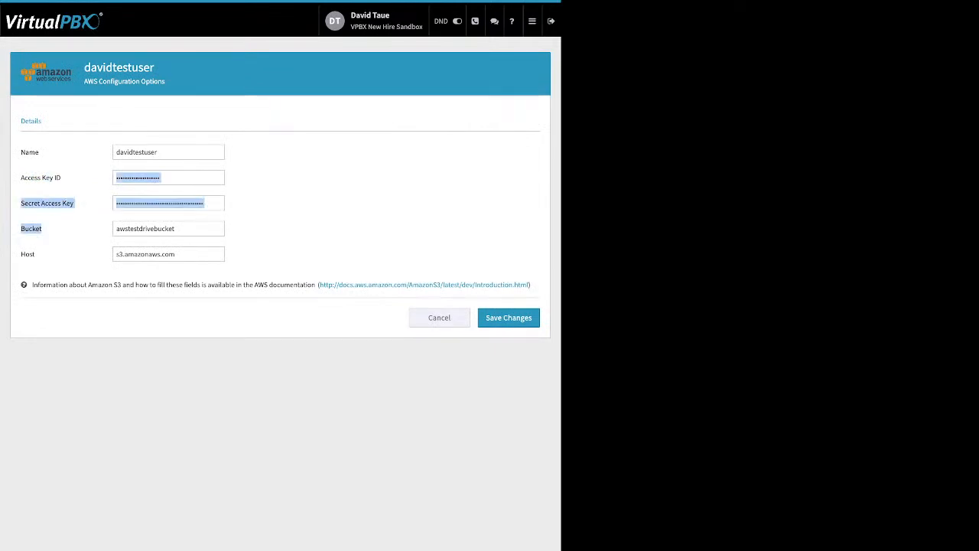
Step: Go to Dynamic Caller ID and examine the Vegas rule's name, area code match and caller ID number options, leaving the rule unchanged
click(532, 20)
mouse_move(531, 21)
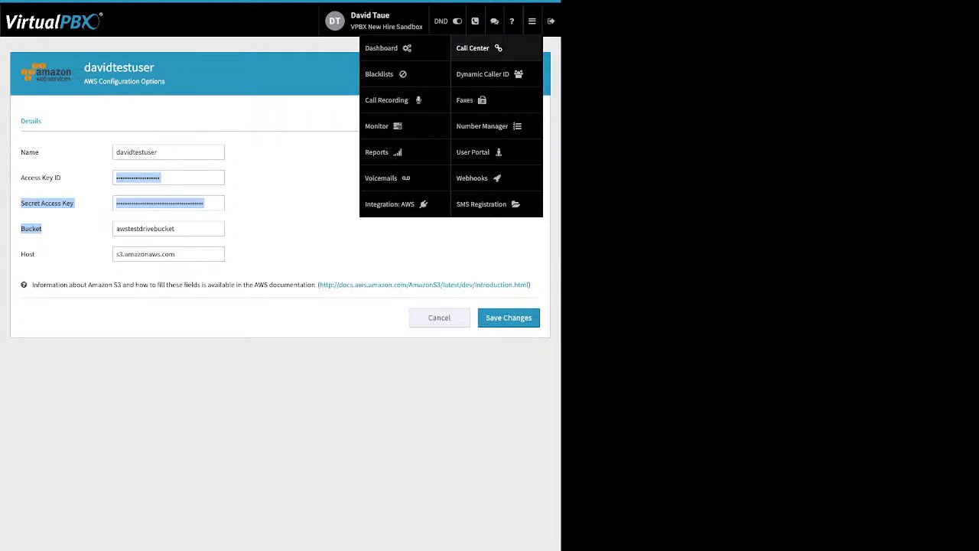
click(482, 74)
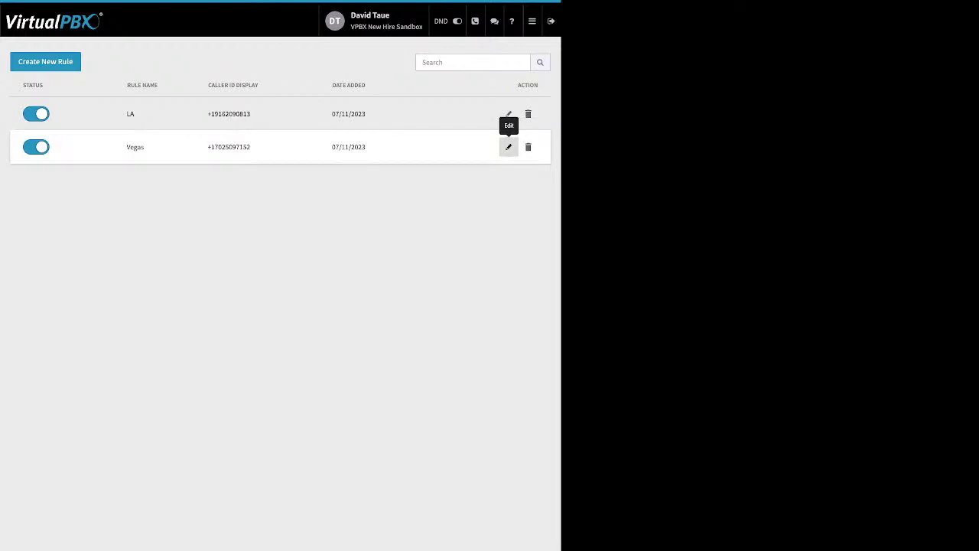
click(509, 147)
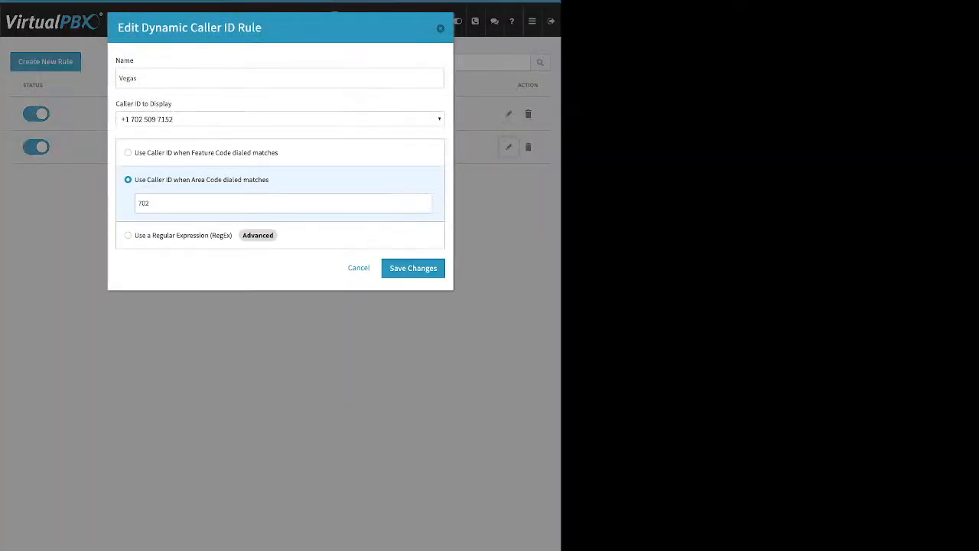
double_click(135, 78)
double_click(144, 203)
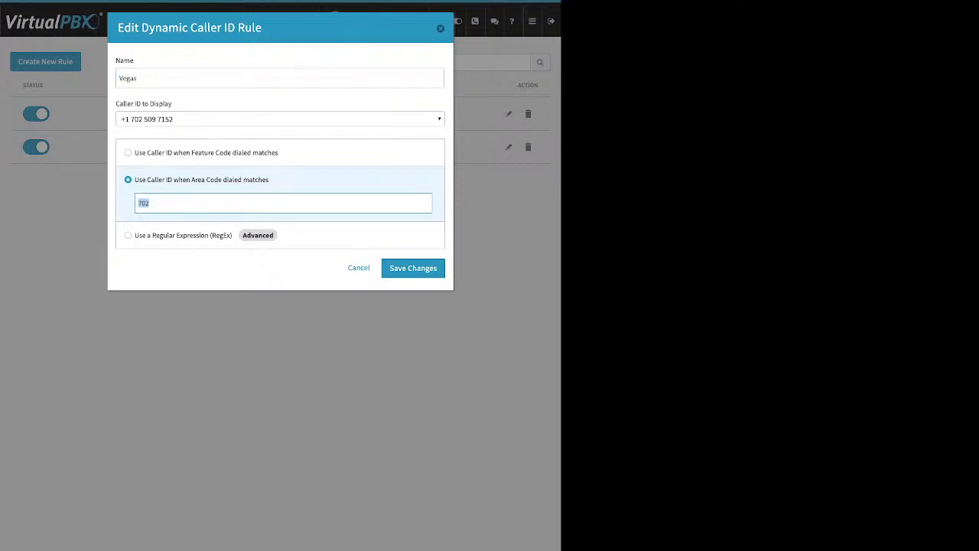
click(280, 120)
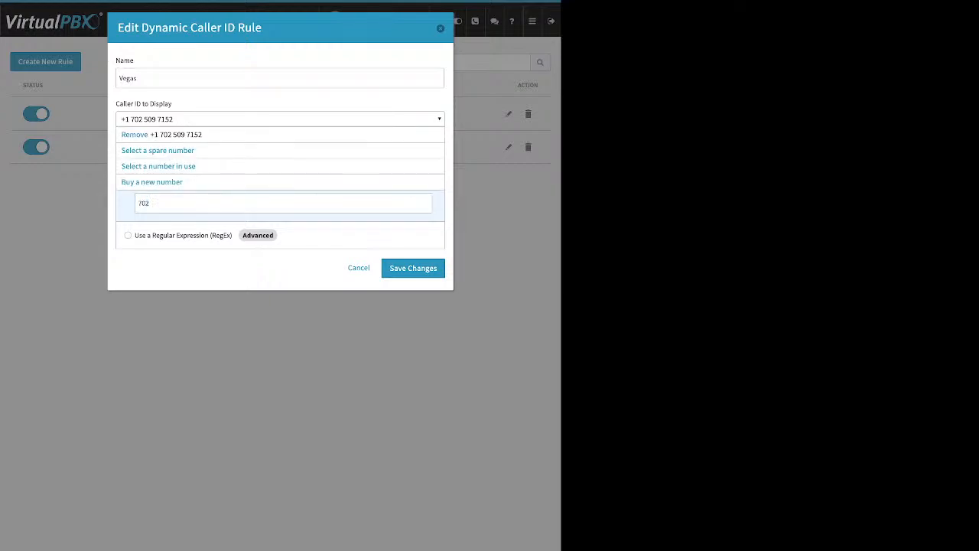
click(280, 119)
click(509, 147)
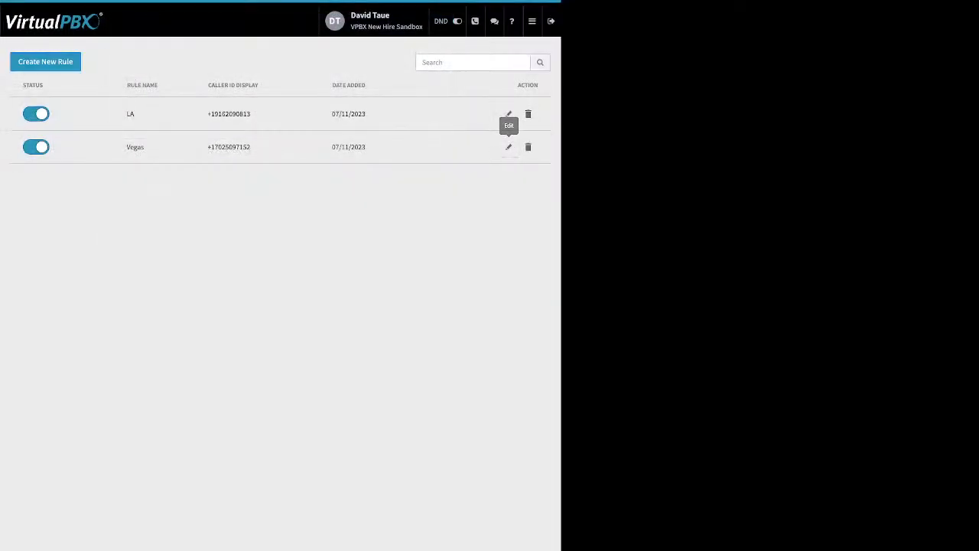
Step: Open the LA caller ID rule, examine its feature code match, and close it without saving
click(509, 114)
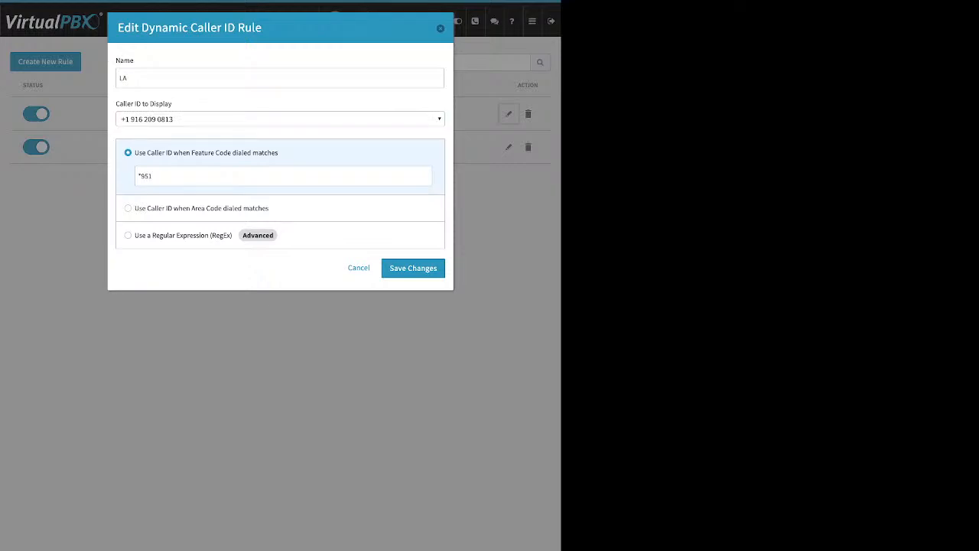
drag(157, 176, 137, 177)
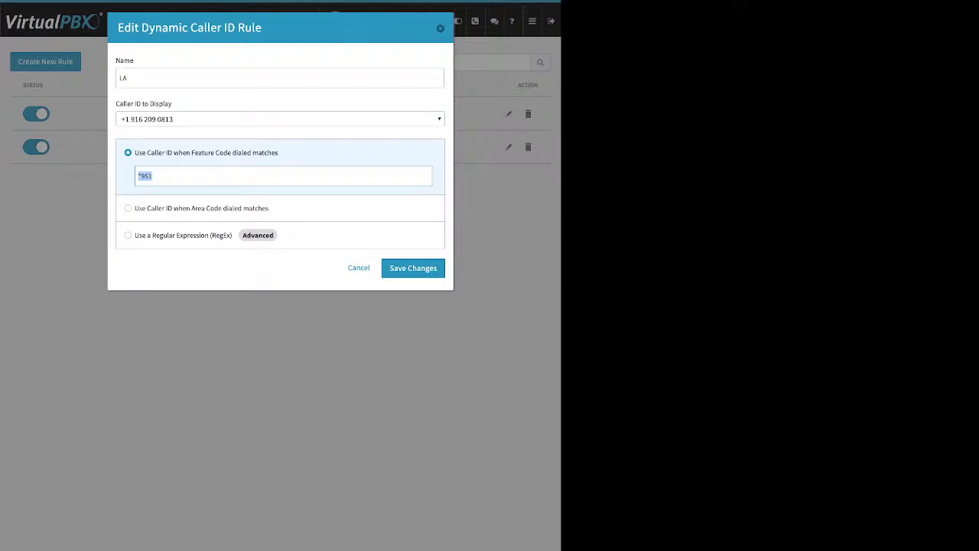
click(439, 28)
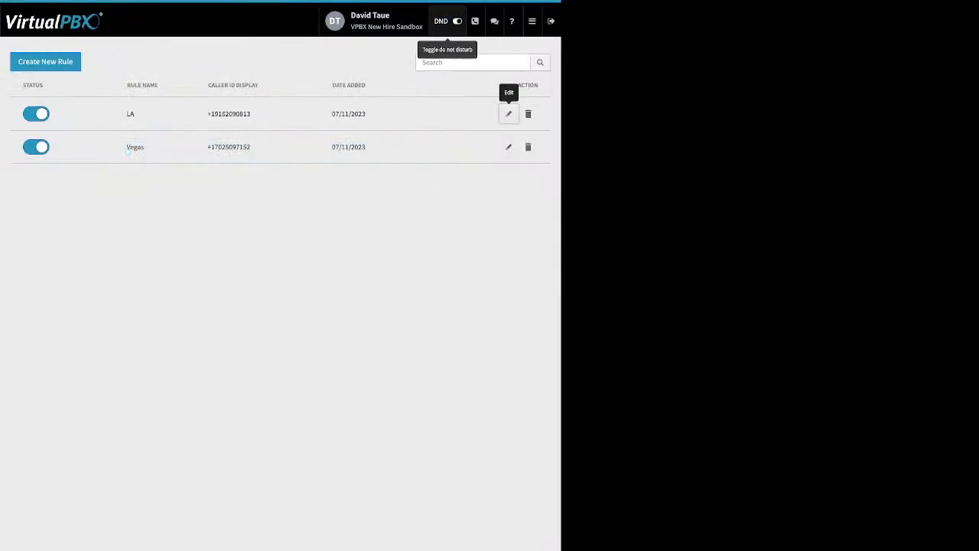
Step: Go to Faxes and view the inbound and outbound faxes of VPBX New Hire Sandbox's Main Faxbox
click(532, 22)
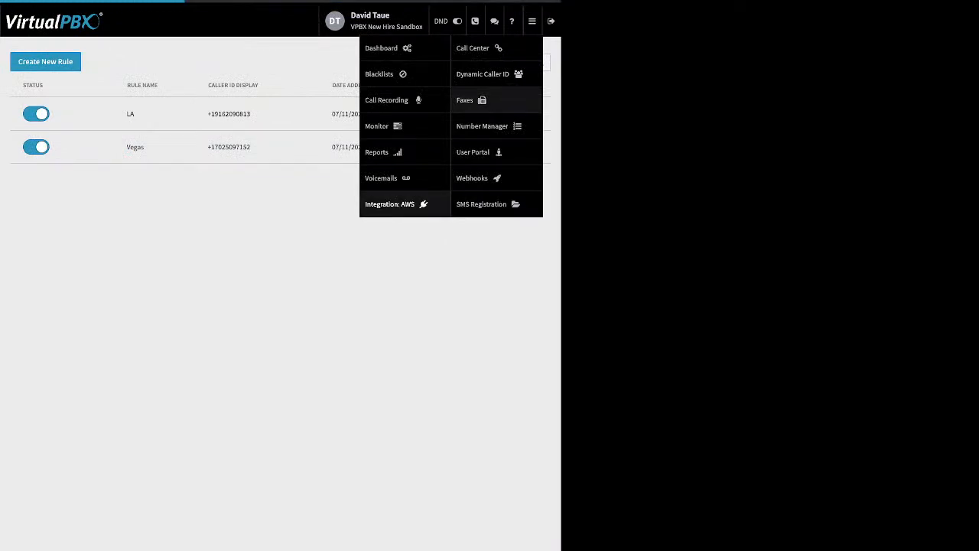
click(280, 148)
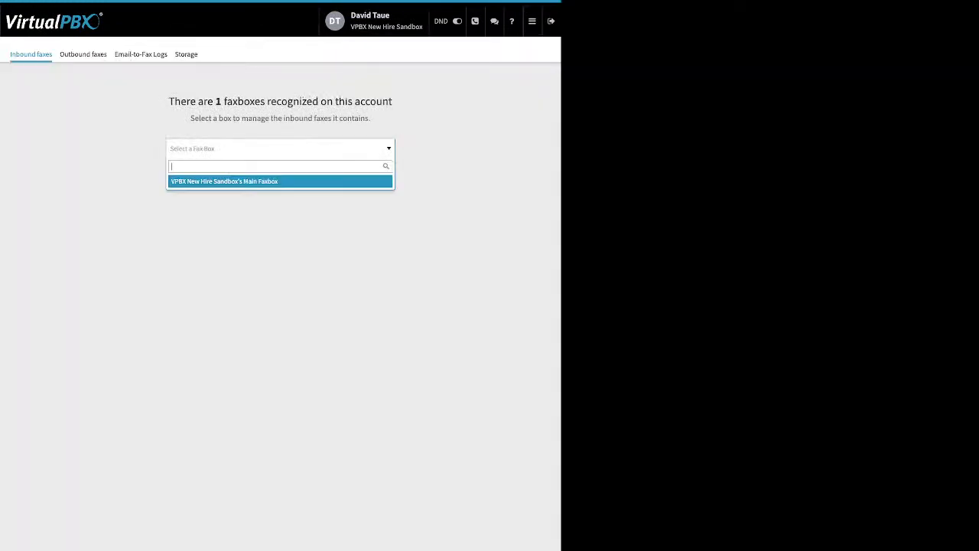
click(280, 181)
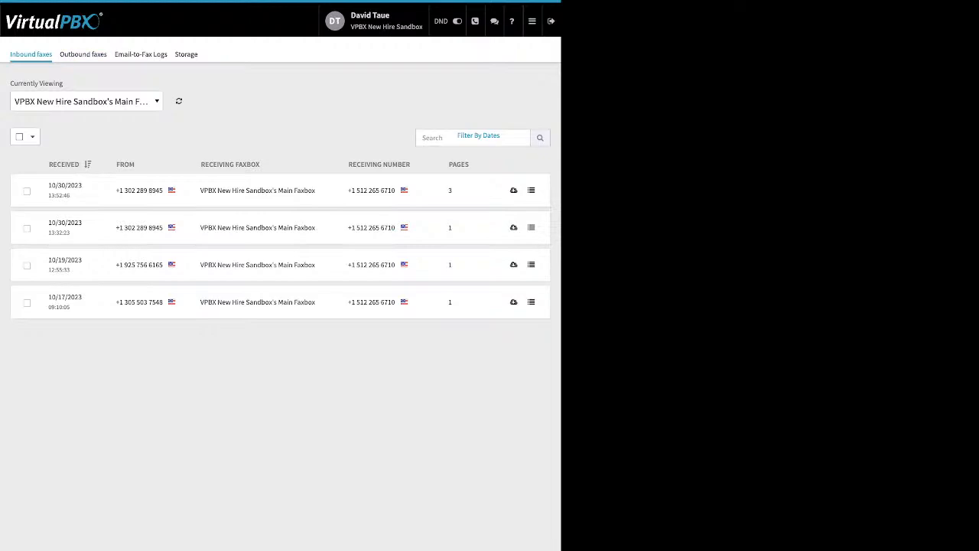
click(84, 55)
click(280, 149)
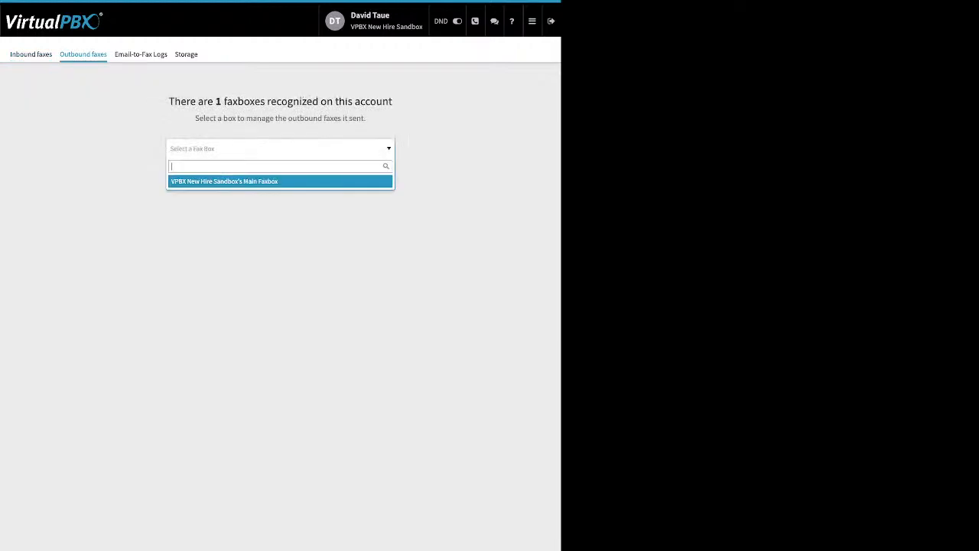
click(280, 181)
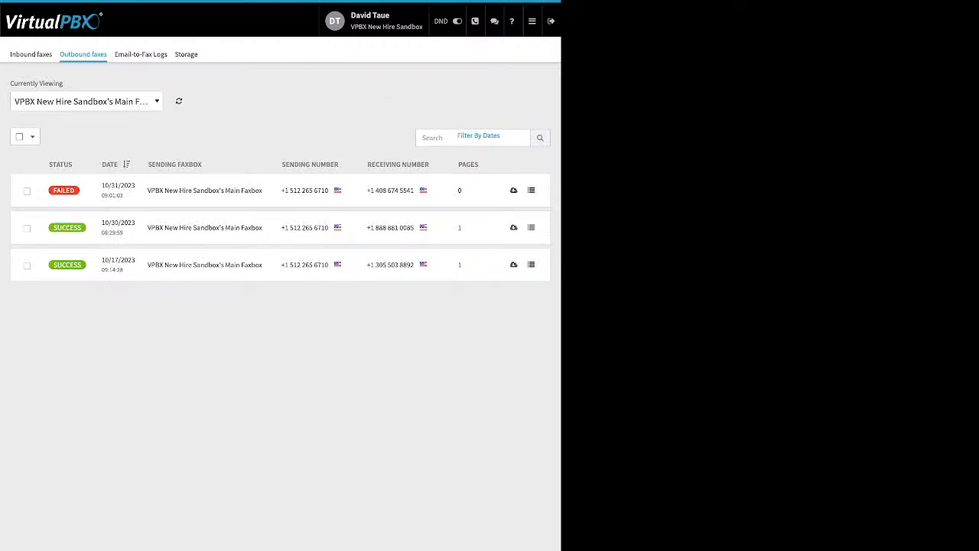
mouse_move(63, 190)
Step: View the Email-to-Fax Logs, examine the metadata and error in the failed fax's Technical Details, and close them
click(140, 55)
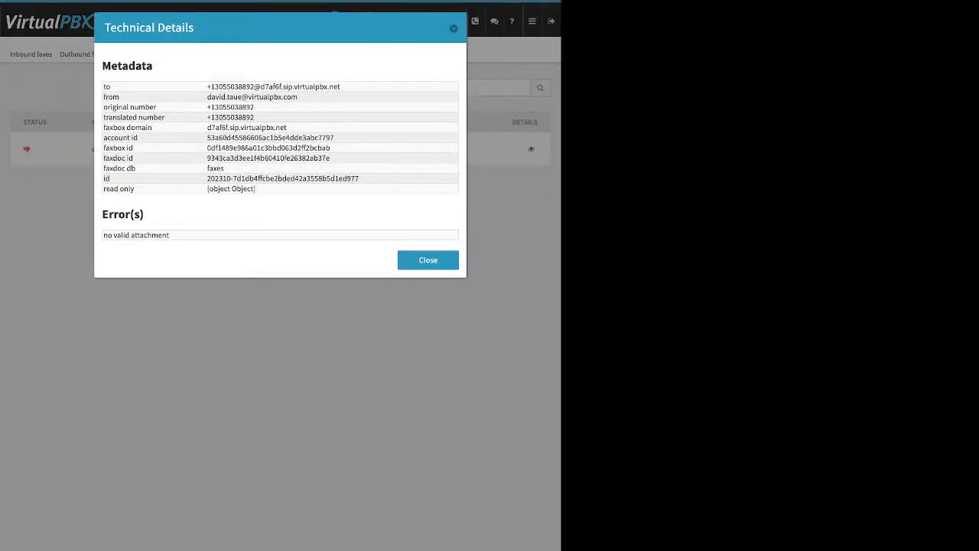
key(ctrl+a)
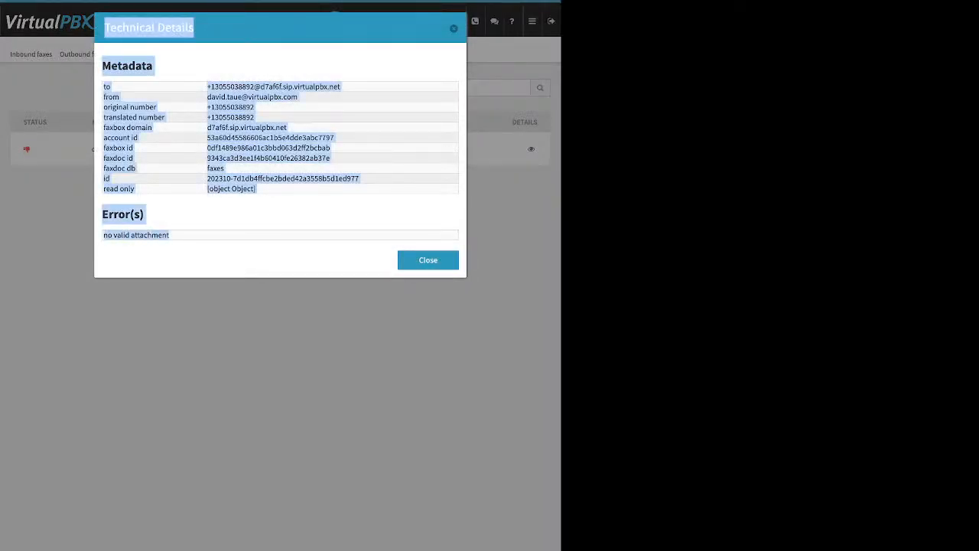
click(306, 214)
drag(170, 235, 103, 235)
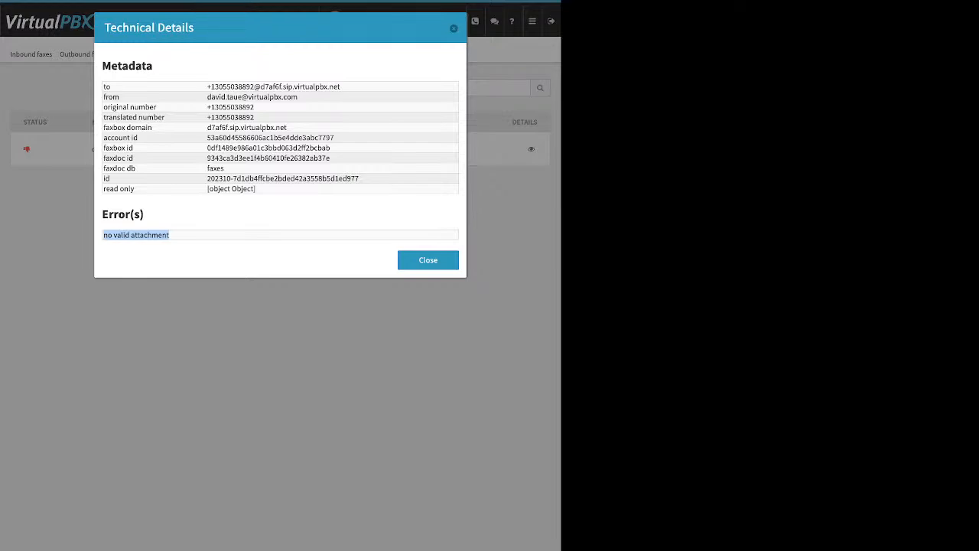
click(453, 28)
Step: Go to Webhooks and look at the form for creating a new webhook
mouse_move(532, 22)
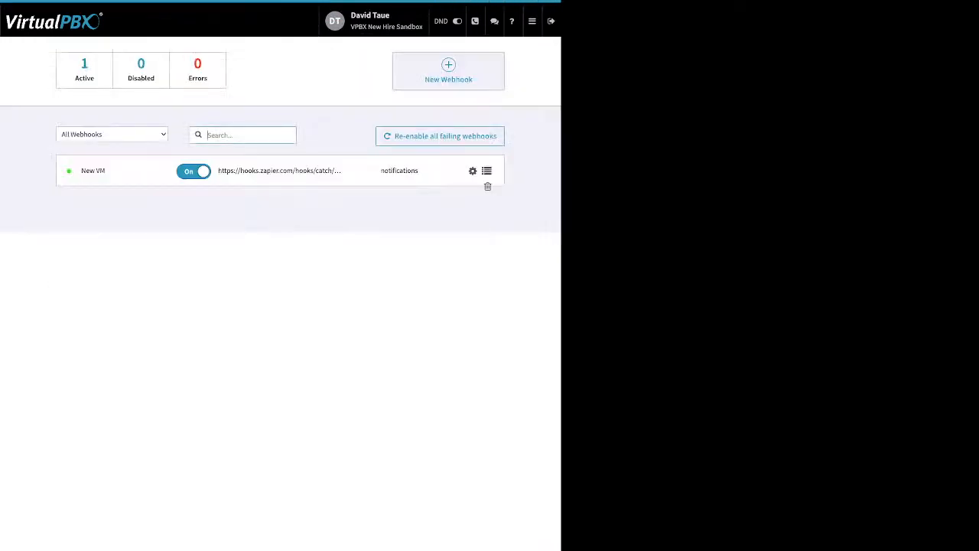
click(448, 71)
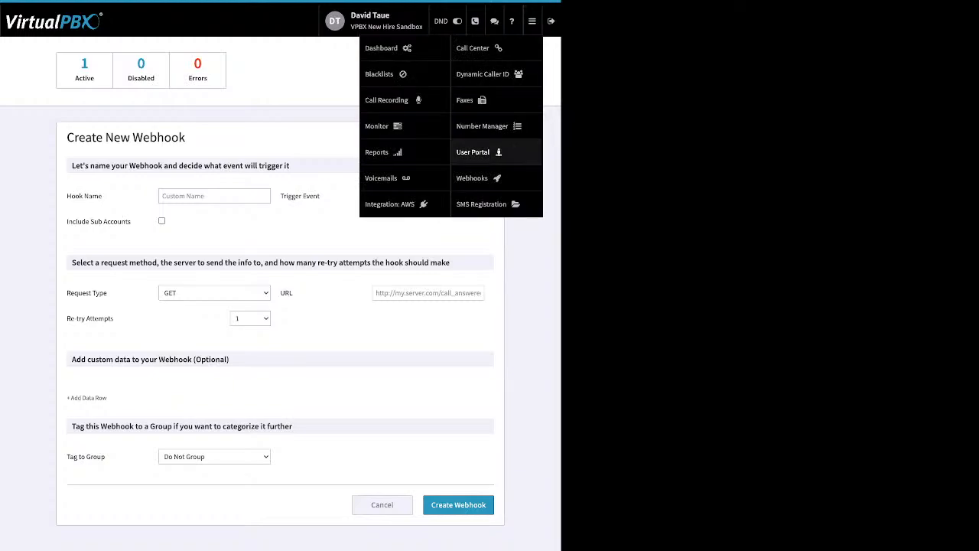
Step: Go to SMS Registration and review its overview, the information needed to register the company, and the registration status
click(482, 203)
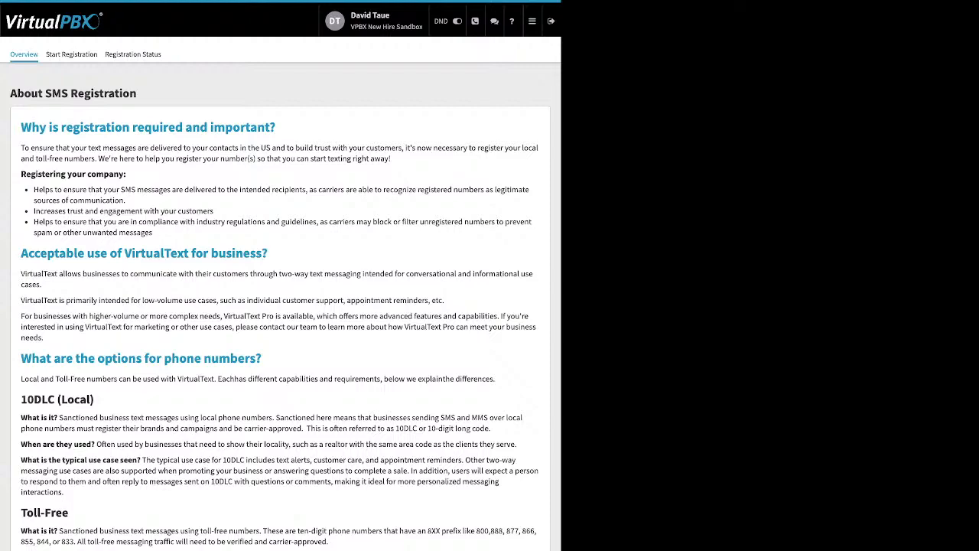
click(71, 54)
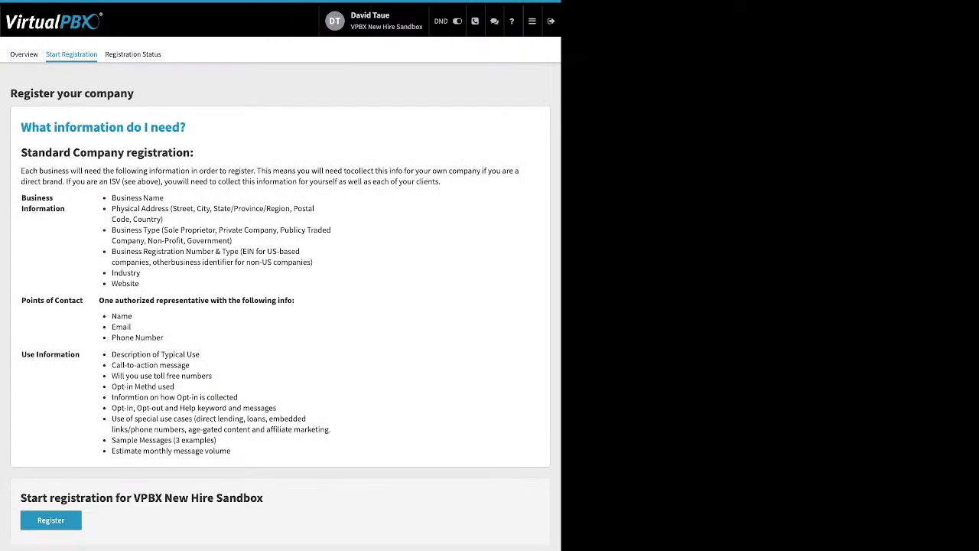
click(133, 54)
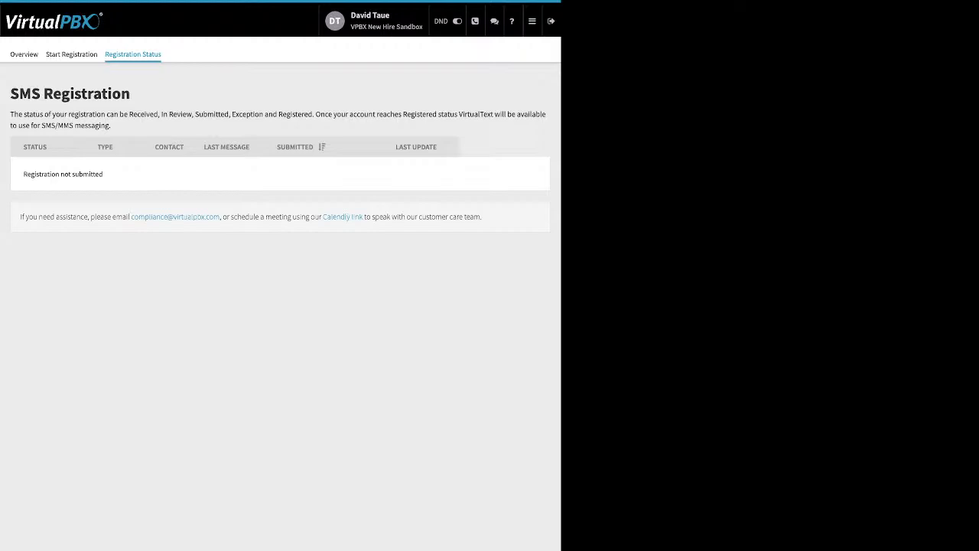
Step: Go to the User Portal, select the voicemail received 11/14/2023, and look at the available marking actions without applying one
click(532, 22)
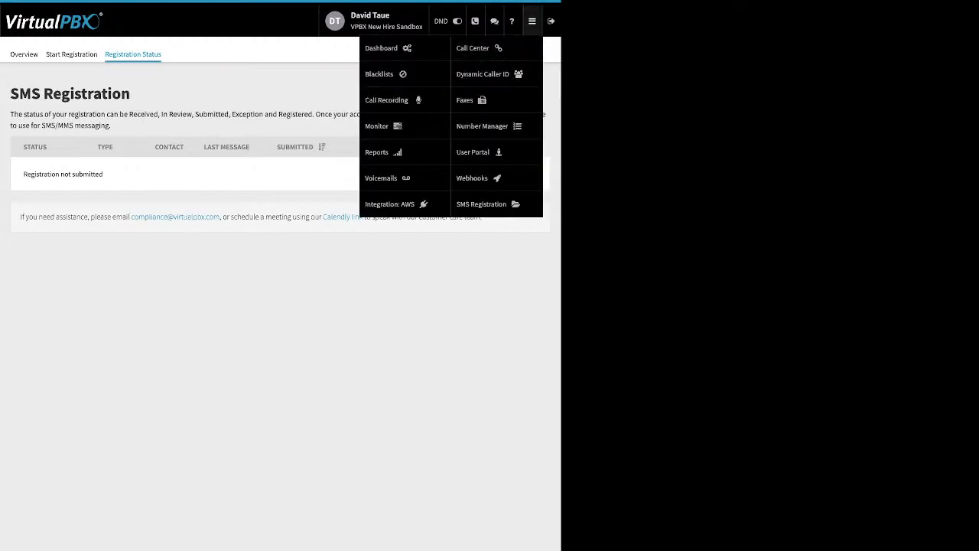
click(472, 151)
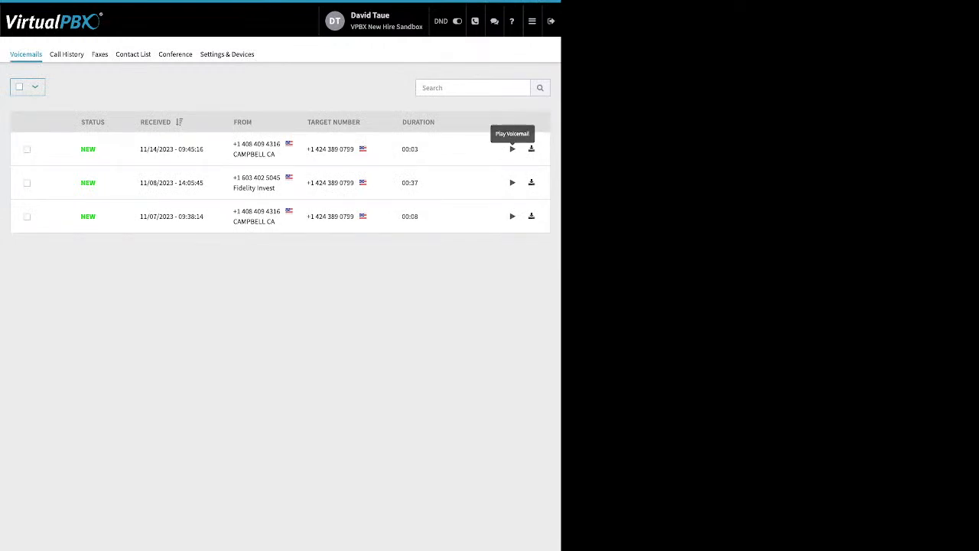
click(27, 149)
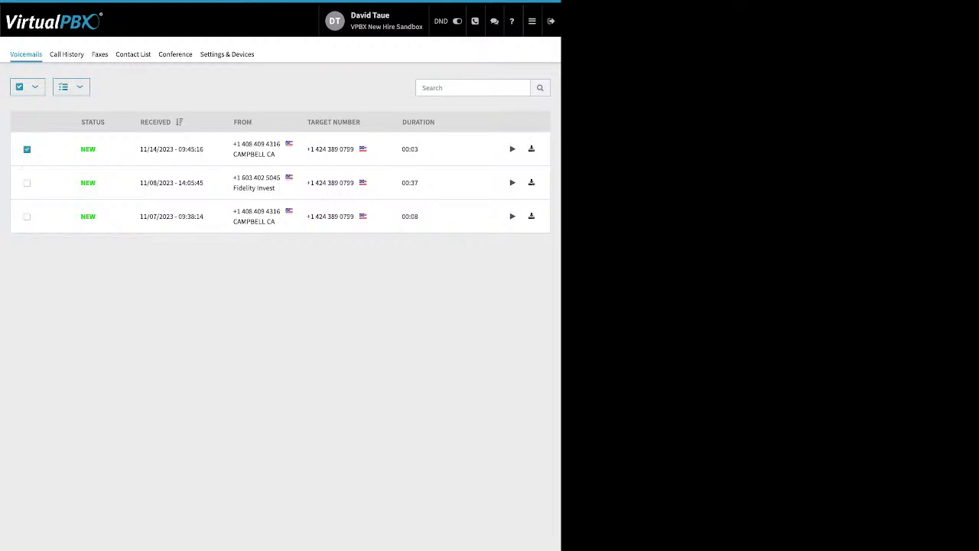
click(71, 86)
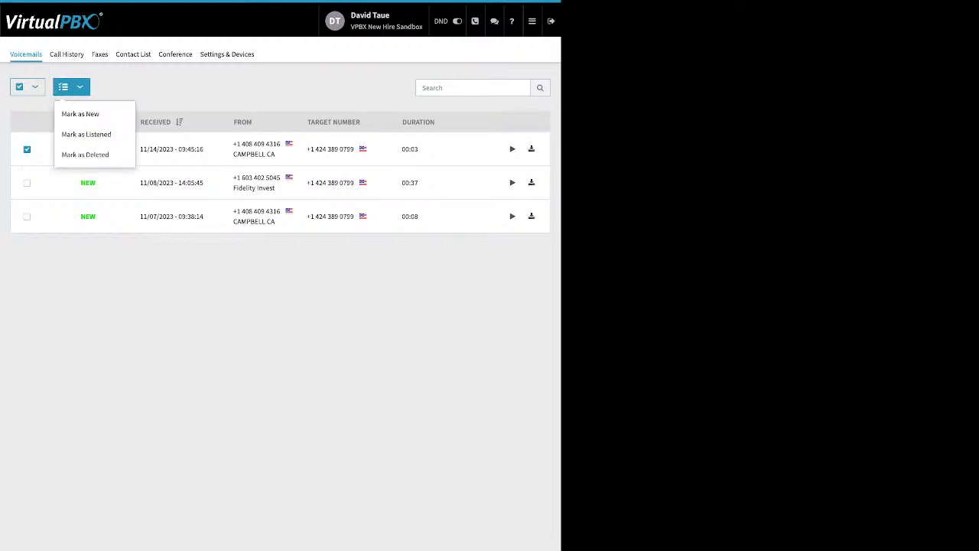
click(72, 86)
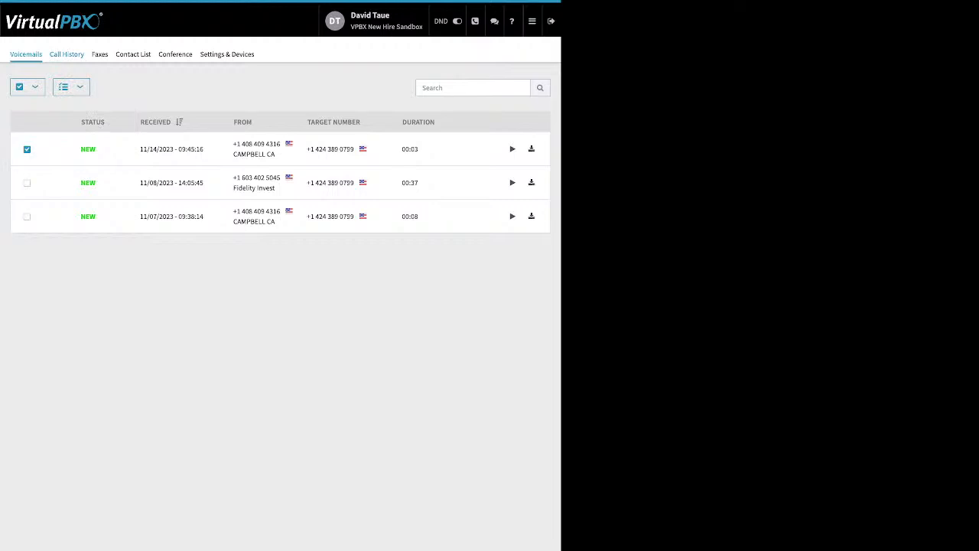
Step: Filter the user's Call History to the period from 10/01/2023 to 10/31/2023
click(67, 54)
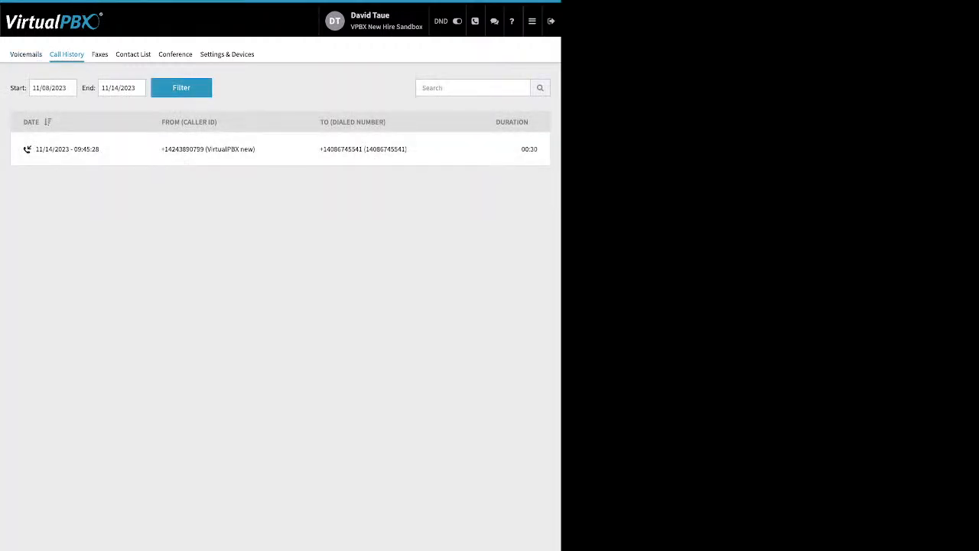
click(52, 88)
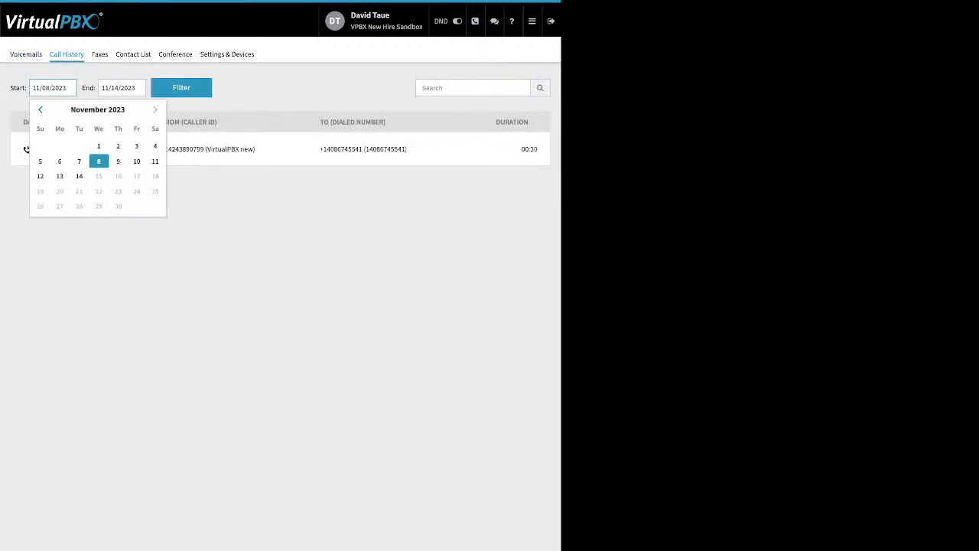
click(39, 109)
click(40, 146)
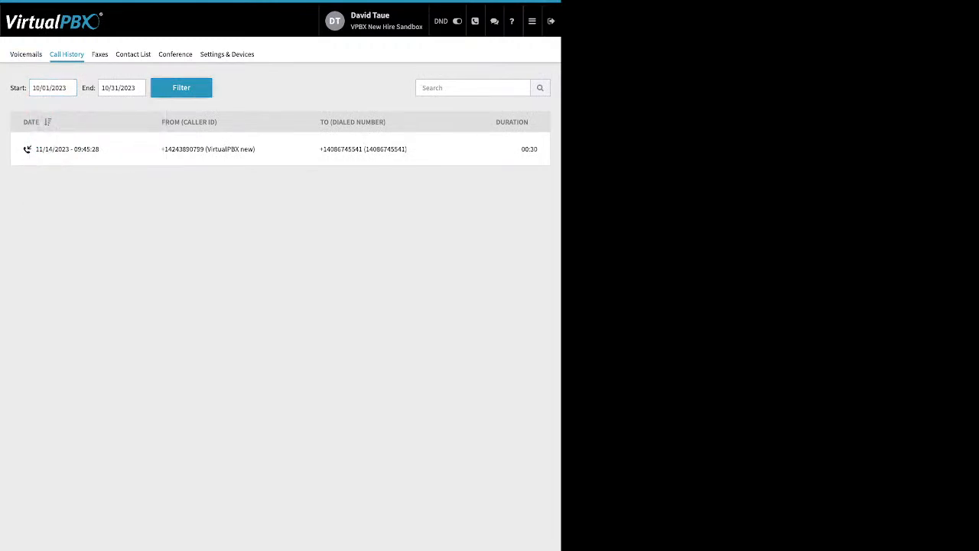
click(181, 88)
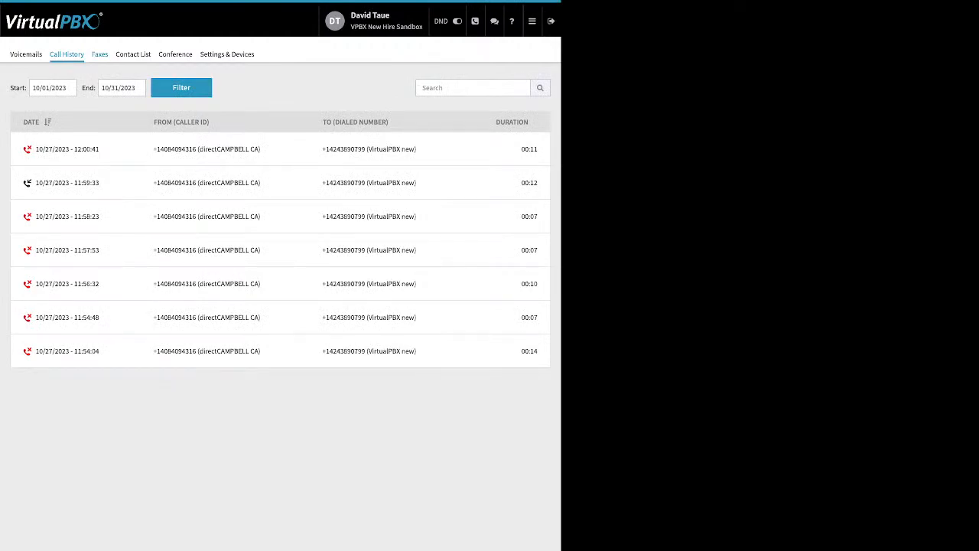
Step: View the user's Faxes and Contact List in the User Portal
click(99, 54)
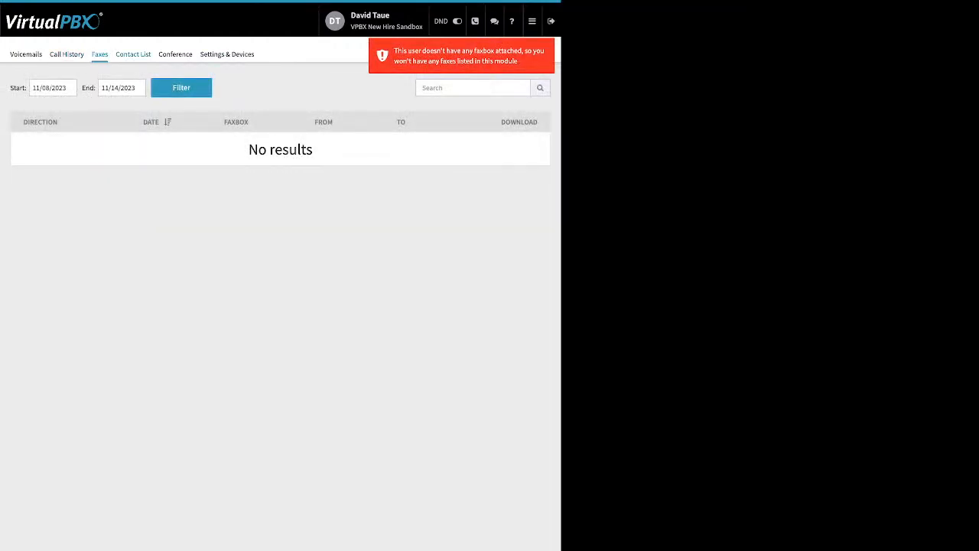
click(133, 54)
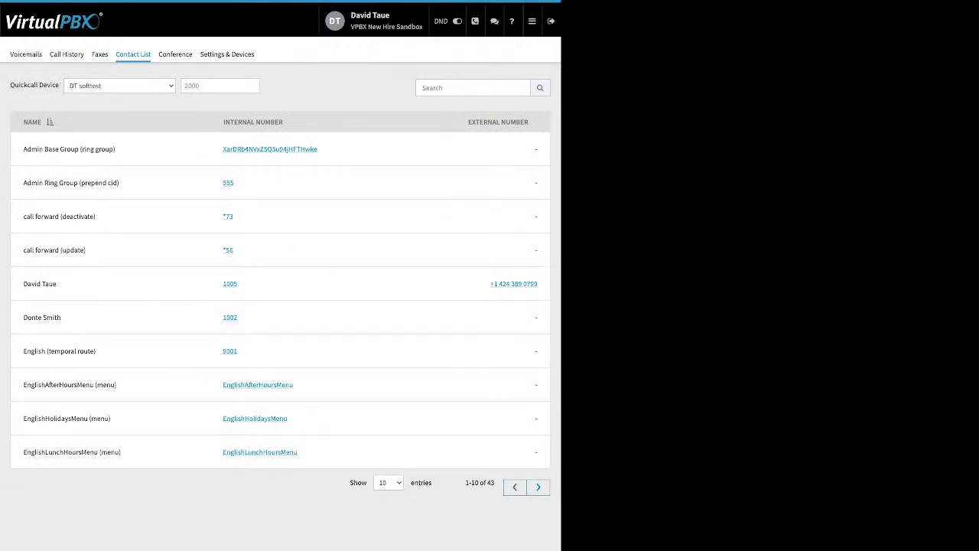
Step: Open Conference and examine the PIN fields, the muted, deaf and tone options, and the Moderators and Participants areas
click(175, 55)
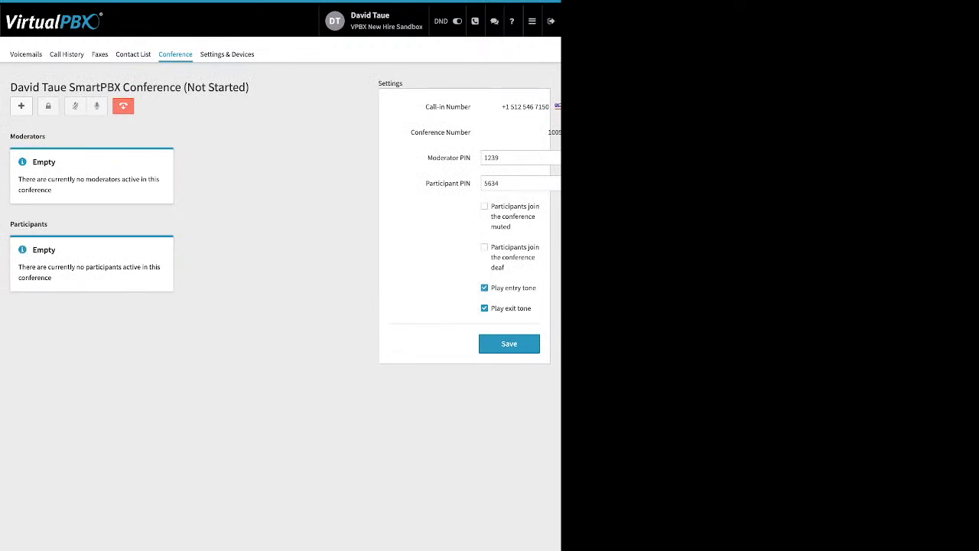
drag(425, 156, 473, 185)
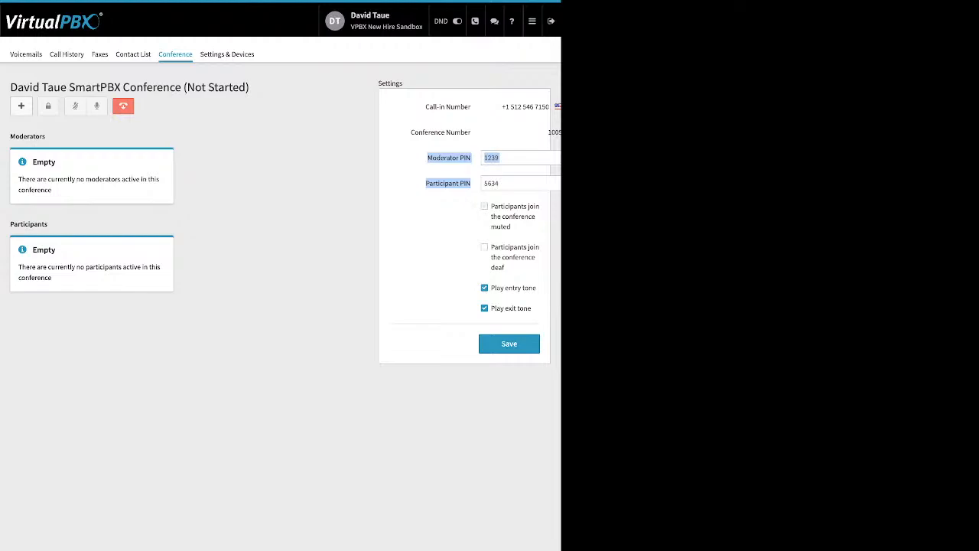
drag(491, 206, 505, 268)
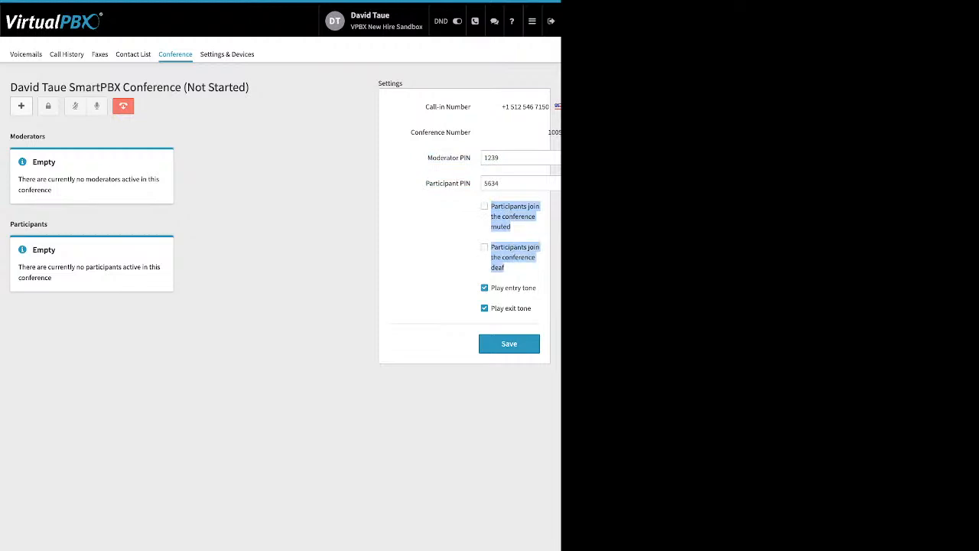
drag(492, 288, 528, 308)
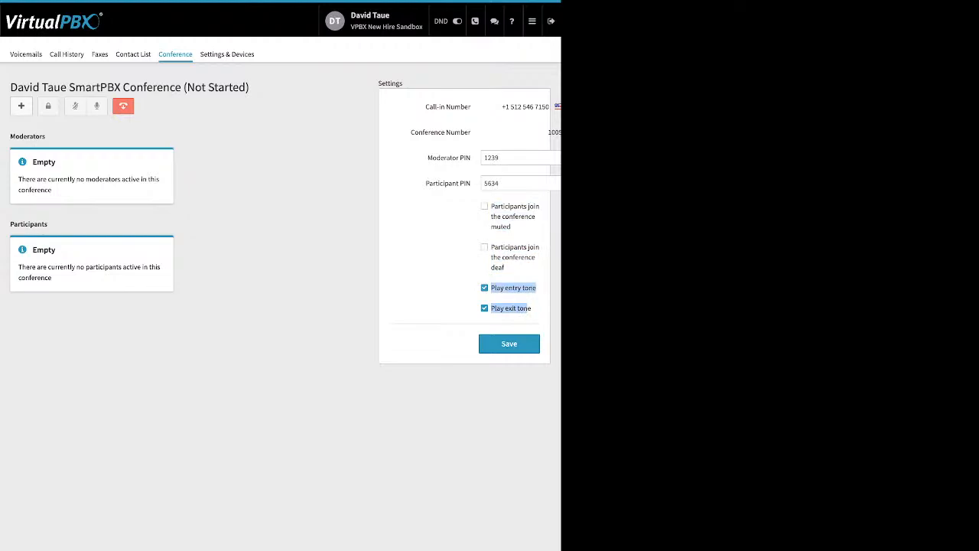
click(528, 317)
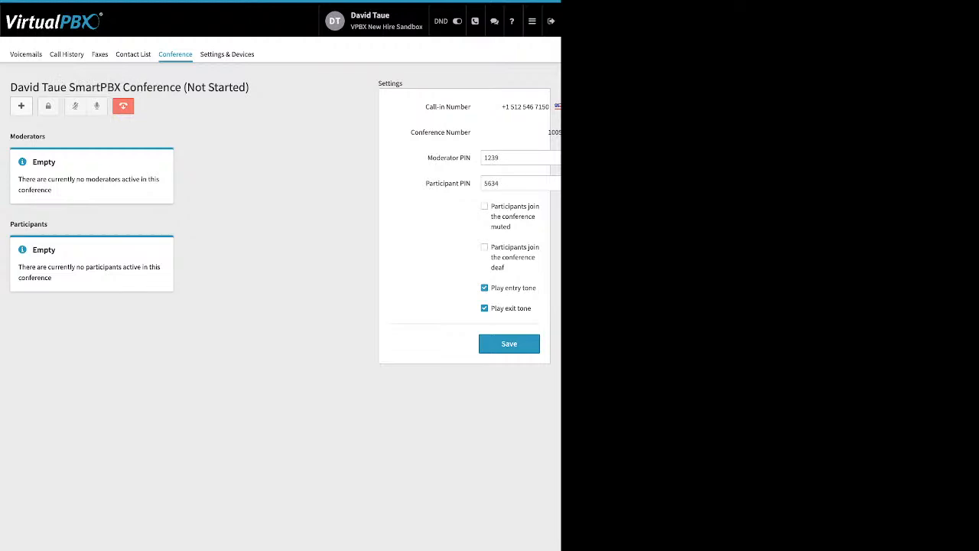
drag(46, 136, 30, 136)
drag(49, 224, 30, 224)
Step: In Settings & Devices, enable call forwarding to examine the forwarding number and options, and disable it again, saving the settings
click(226, 54)
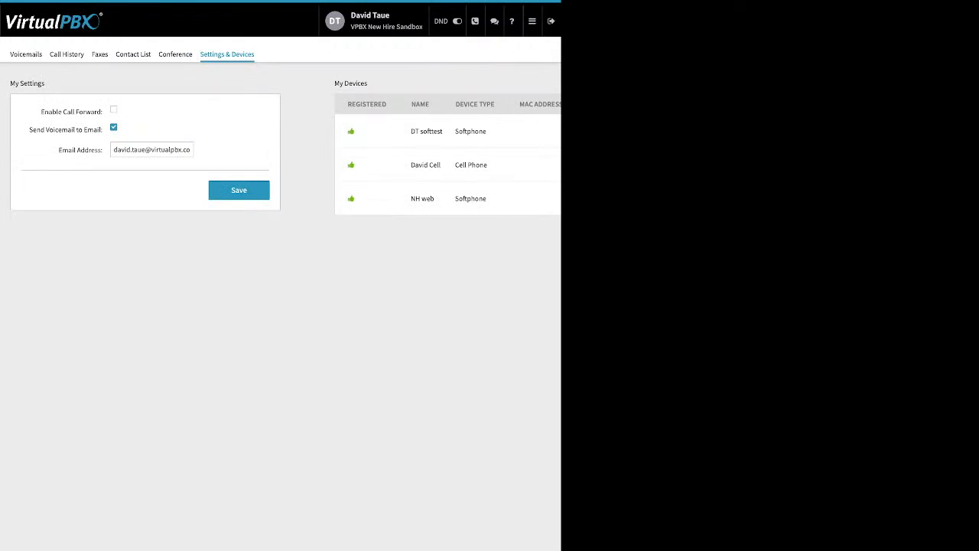
drag(103, 112, 41, 111)
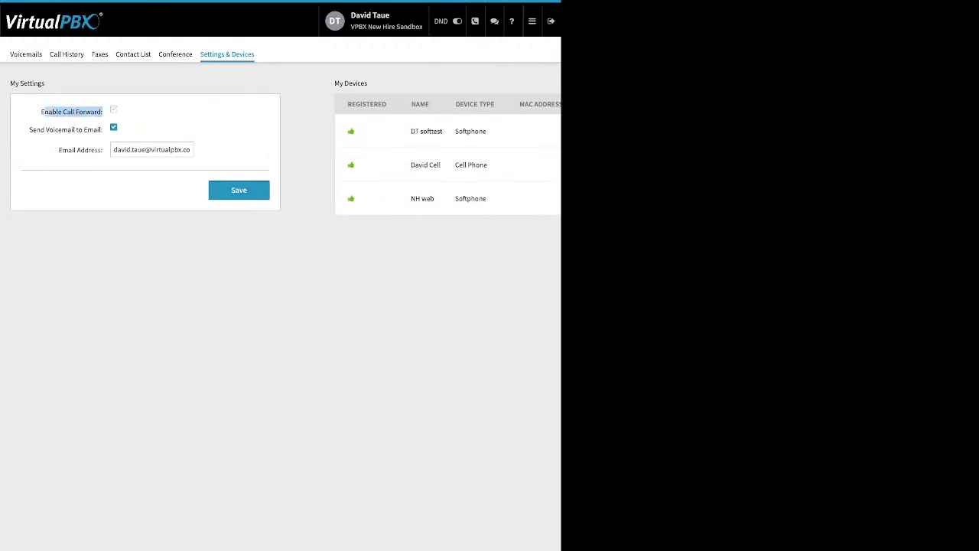
click(113, 110)
drag(156, 131, 121, 132)
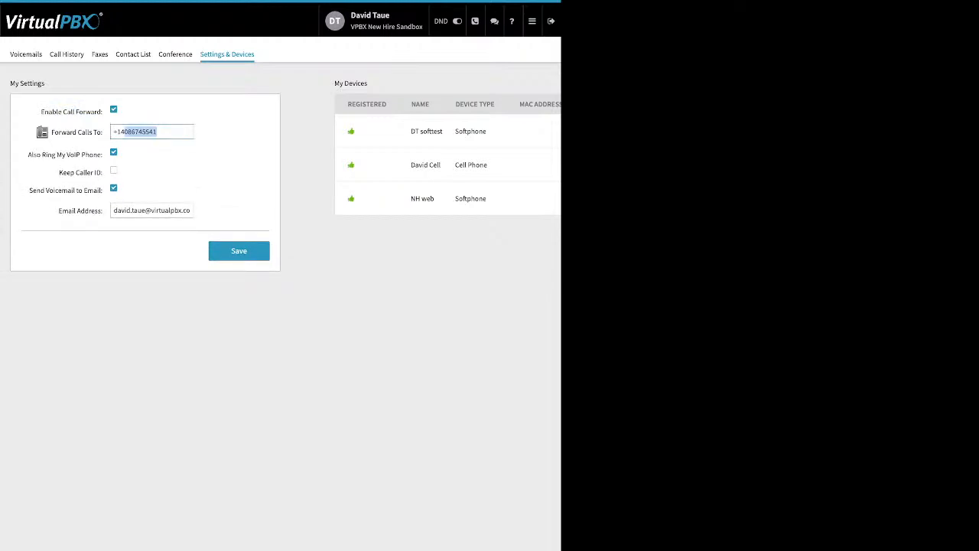
click(238, 251)
click(113, 110)
click(239, 191)
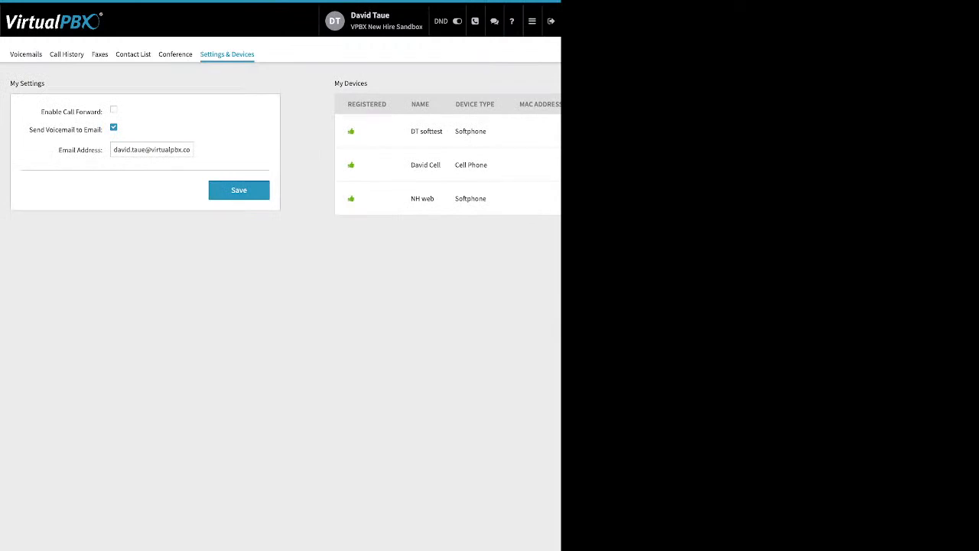
Step: Return to the main Dashboard of the VPBX New Hire Sandbox account
click(532, 21)
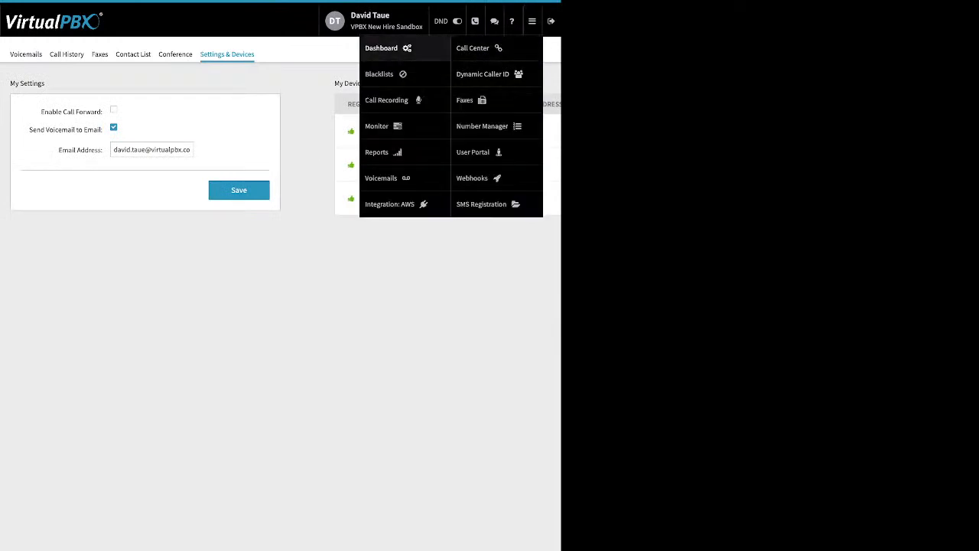
click(388, 48)
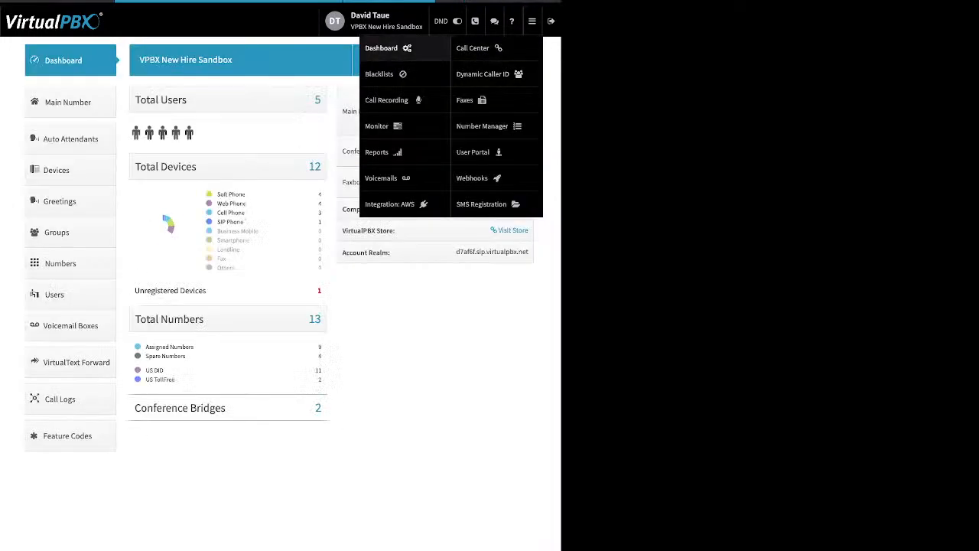